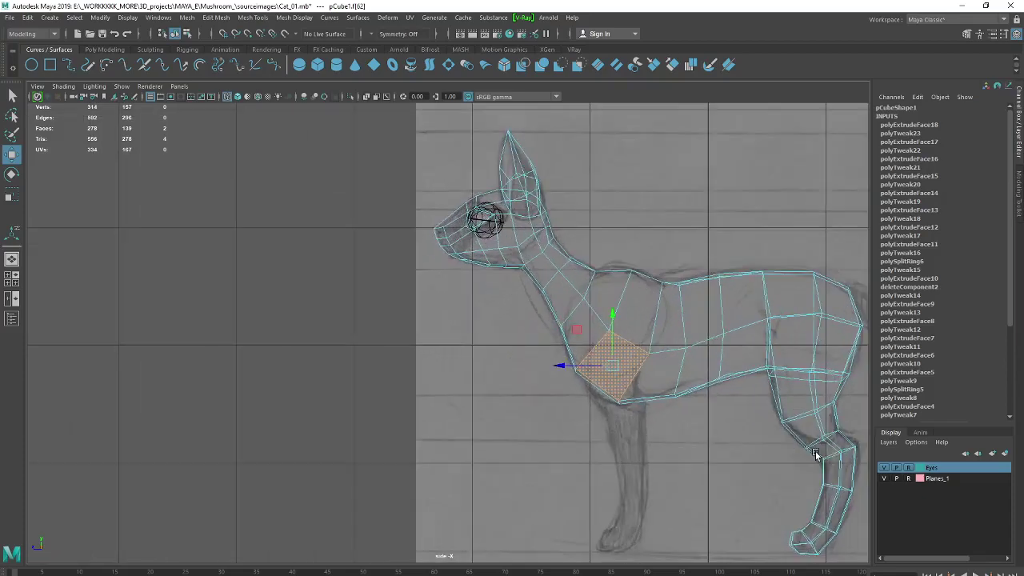
Zoom into the side view and move the lower neck vertex onto the sketch line
scroll(712, 458, "up", 1)
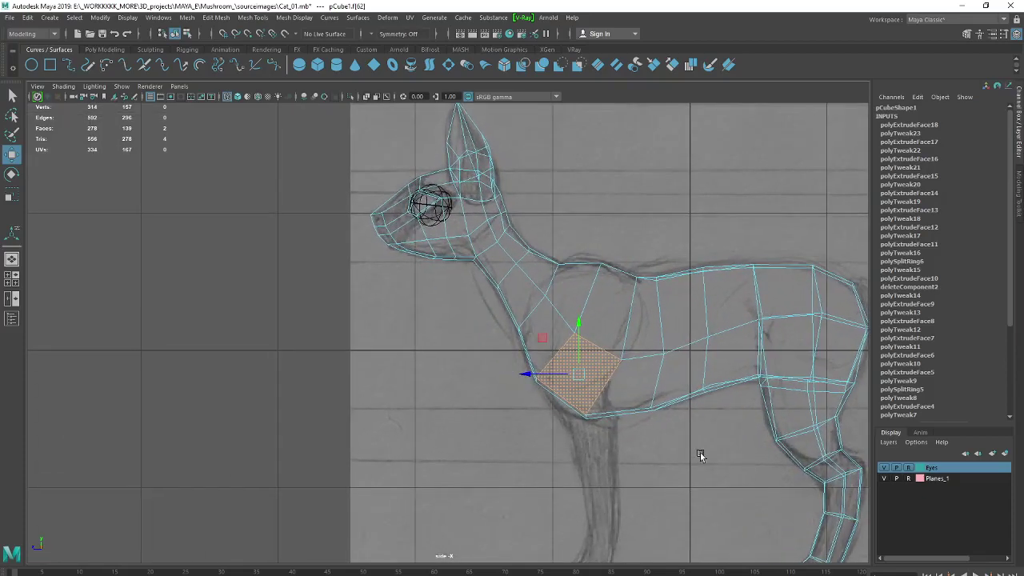
scroll(619, 432, "down", 3)
scroll(628, 388, "up", 4)
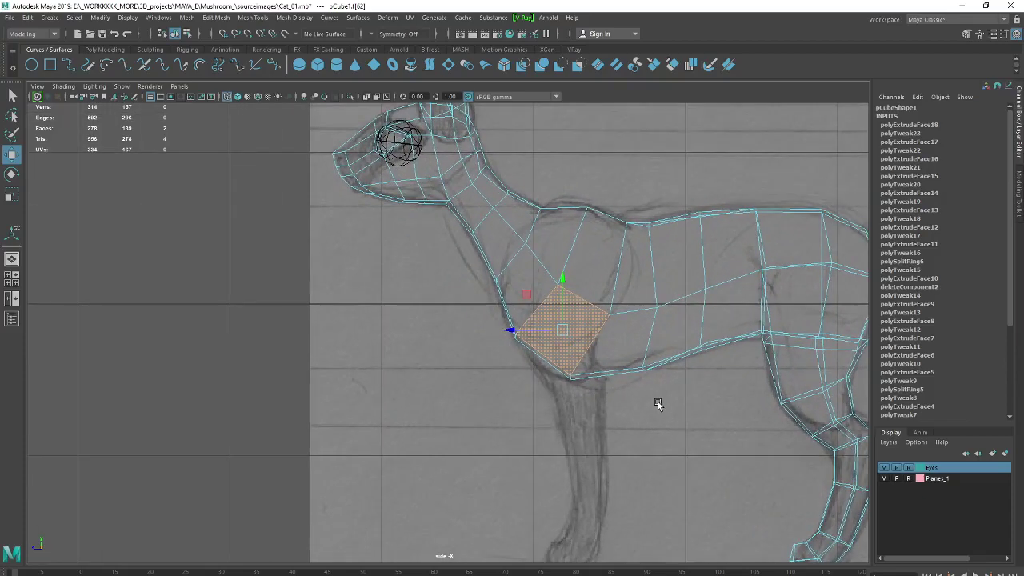
scroll(608, 383, "down", 1)
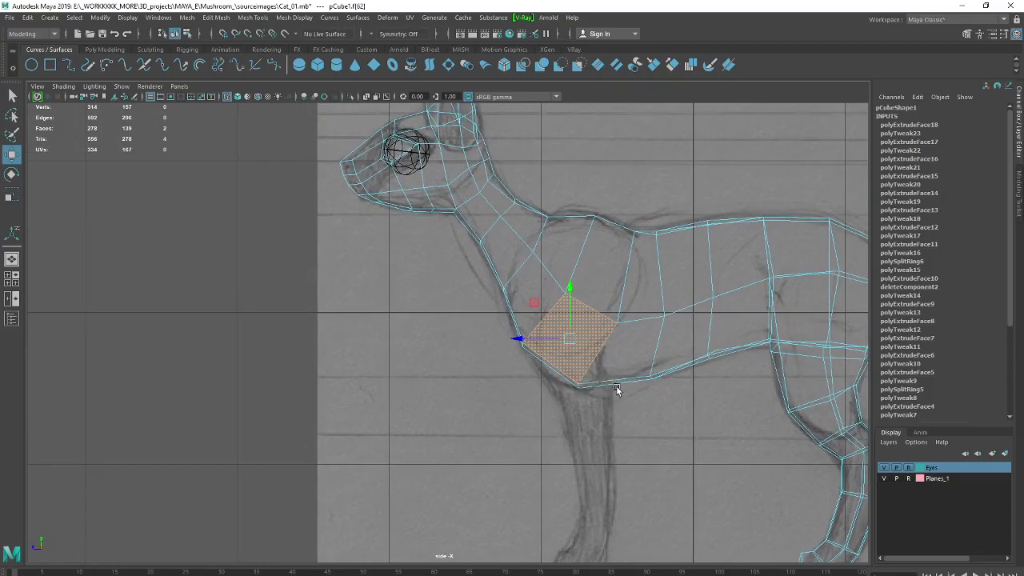
right_click_drag(614, 334, 558, 340)
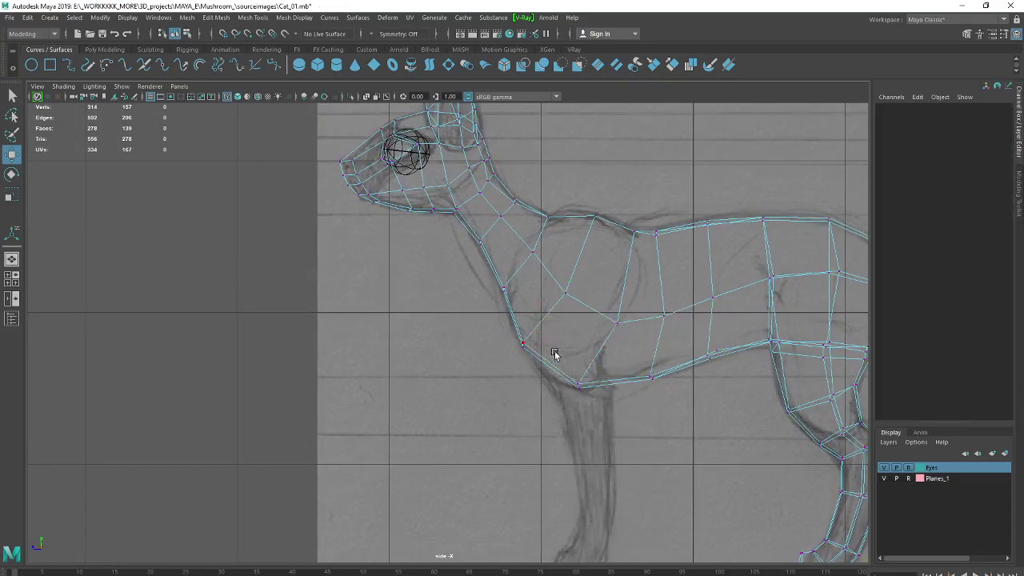
left_click(578, 386)
left_click_drag(589, 391, 607, 392)
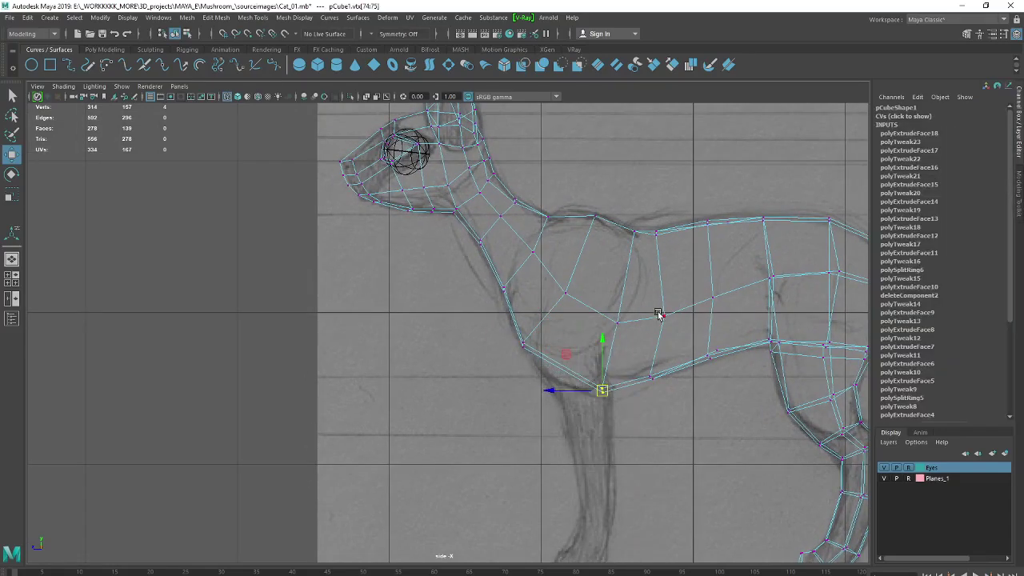
Drag the lower chest vertices down and right to follow the sketched chest outline
left_click(618, 323)
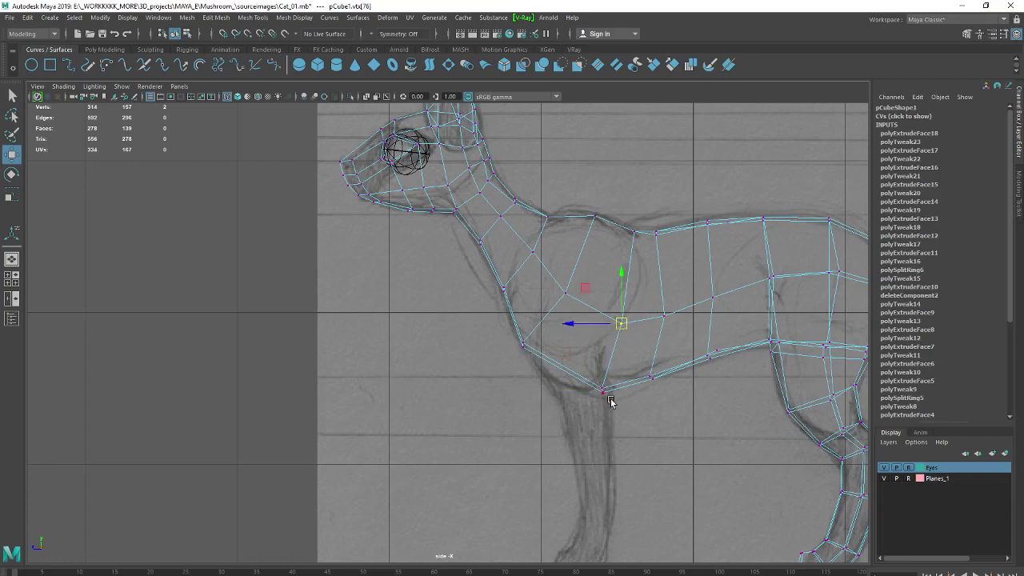
left_click_drag(609, 402, 624, 409, "alt")
key("F8")
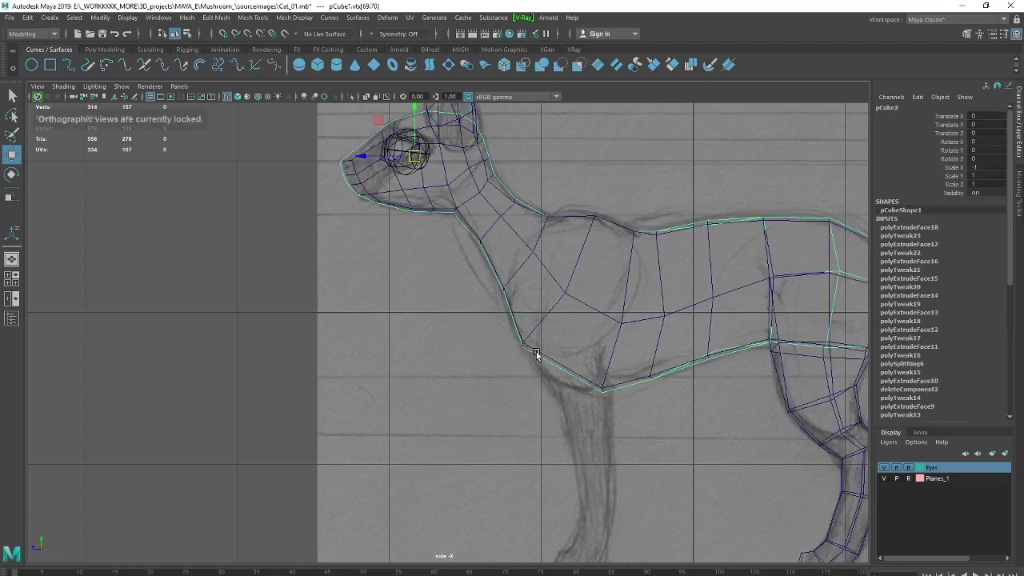
left_click_drag(498, 318, 547, 372)
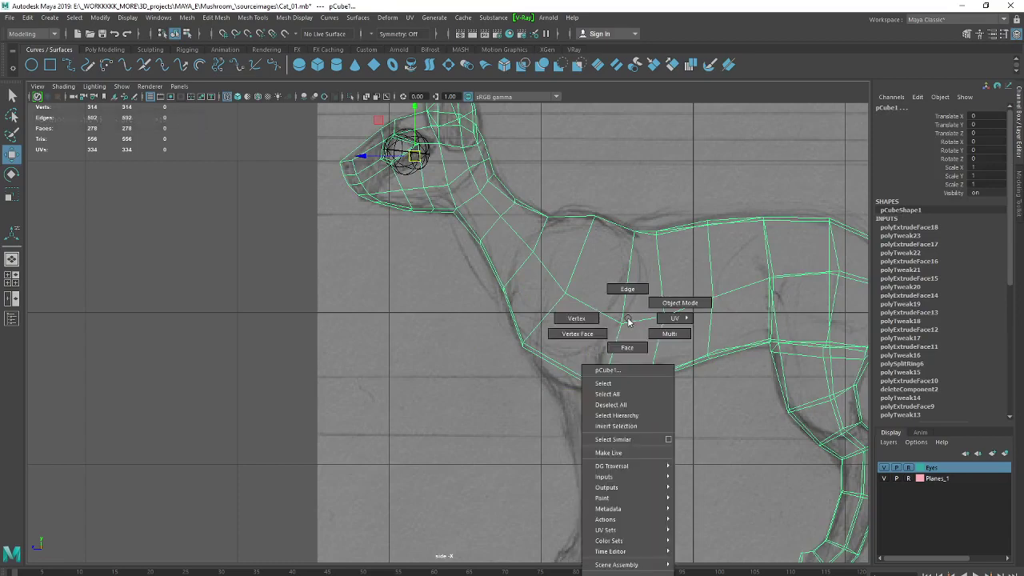
right_click_drag(631, 320, 548, 334)
left_click(494, 378)
mouse_move(494, 378)
left_mouse_down()
mouse_move(544, 329)
mouse_move(540, 359)
mouse_move(552, 372)
left_mouse_up()
Adjust the mid-chest, above-leg and top-of-chest vertices, then reselect the whole body mesh
left_click(564, 294)
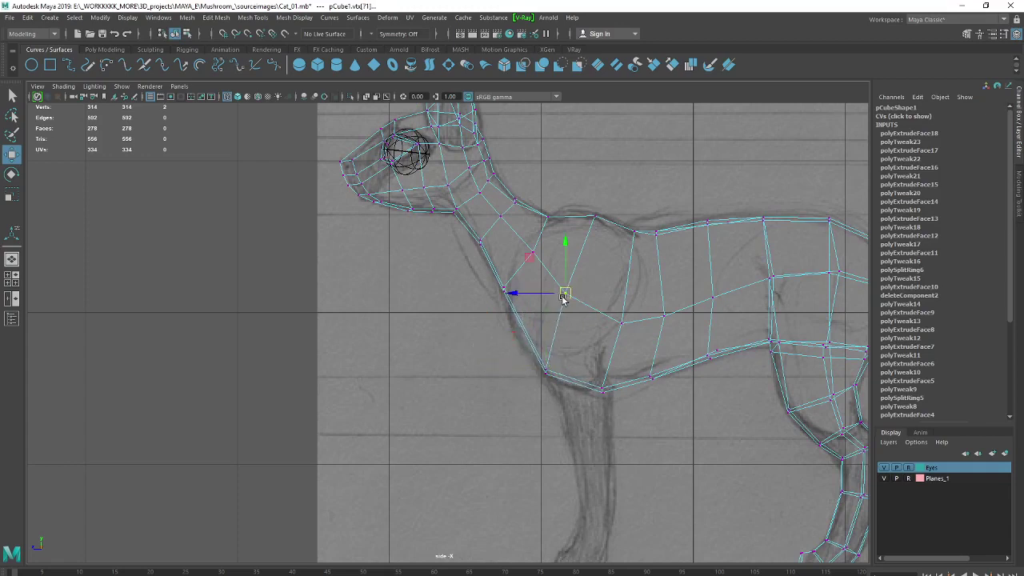
left_click_drag(562, 293, 579, 305)
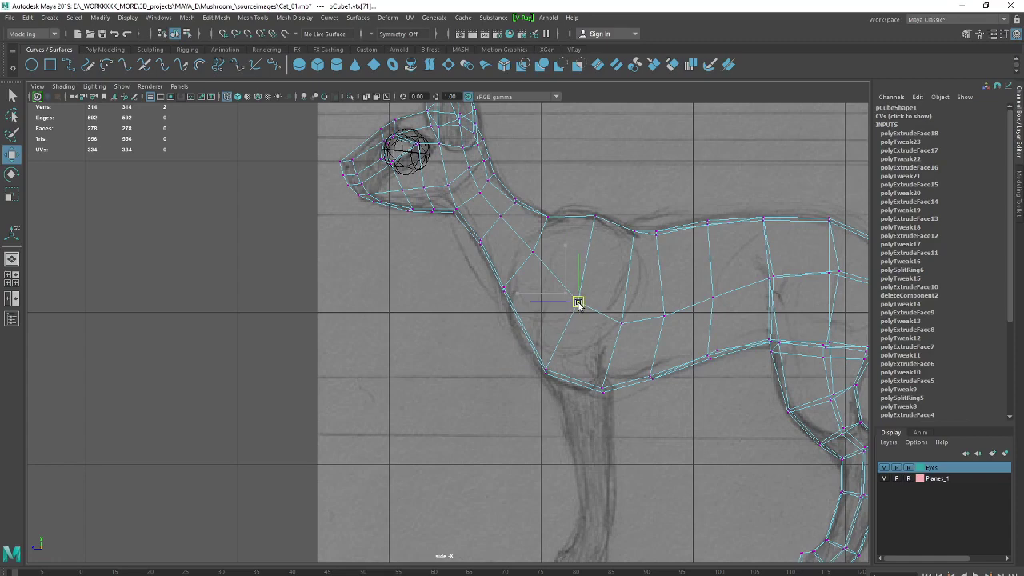
left_click(621, 323)
left_click_drag(621, 323, 616, 324)
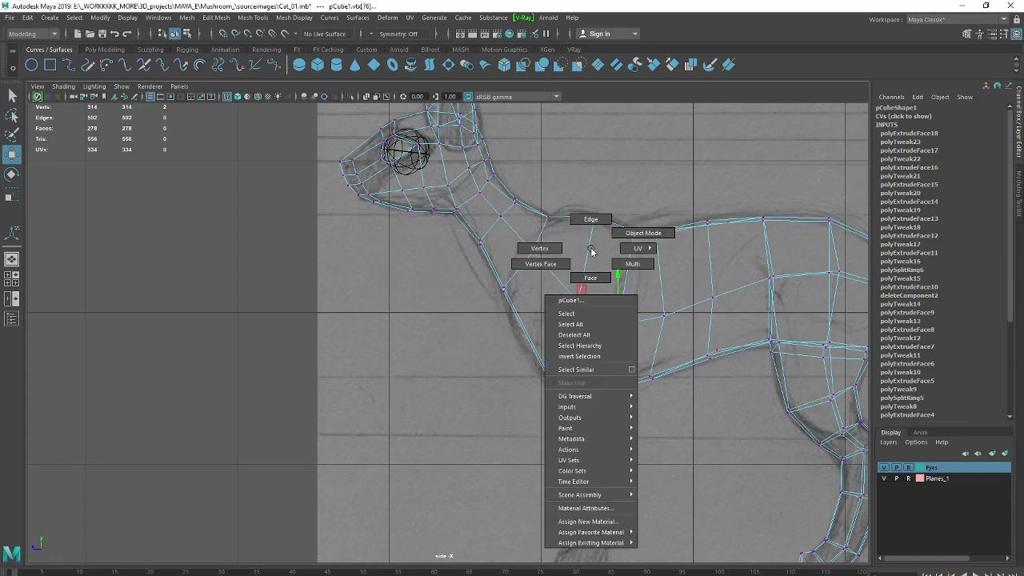
right_click_drag(581, 245, 621, 231)
left_click(592, 226)
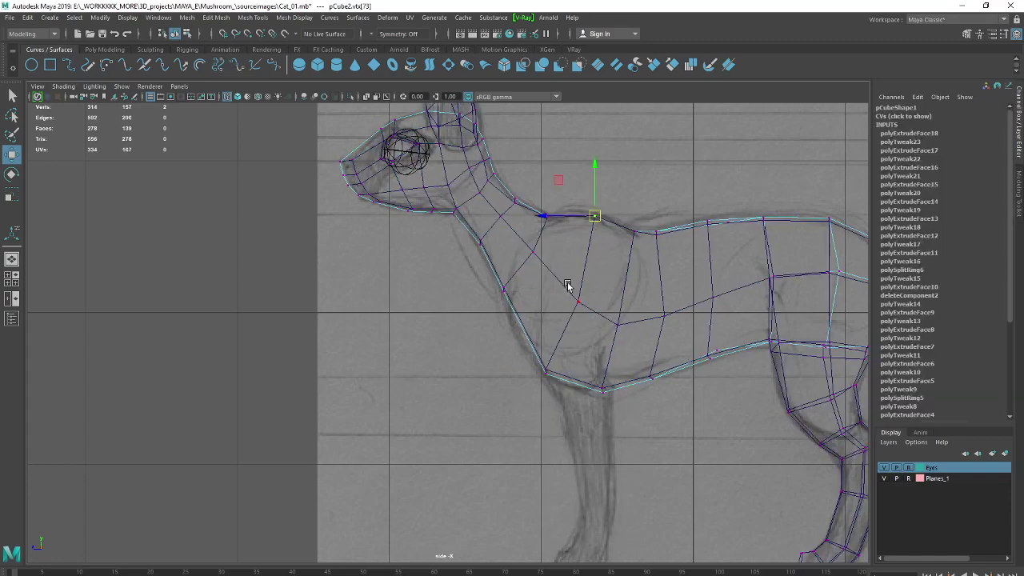
right_click_drag(567, 285, 623, 258)
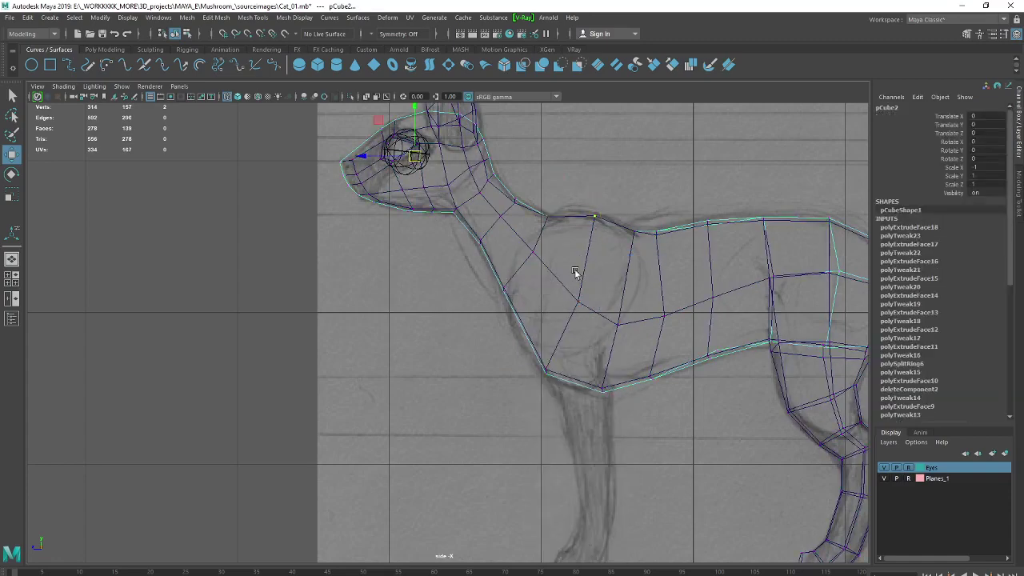
left_click(574, 273)
left_click(538, 237)
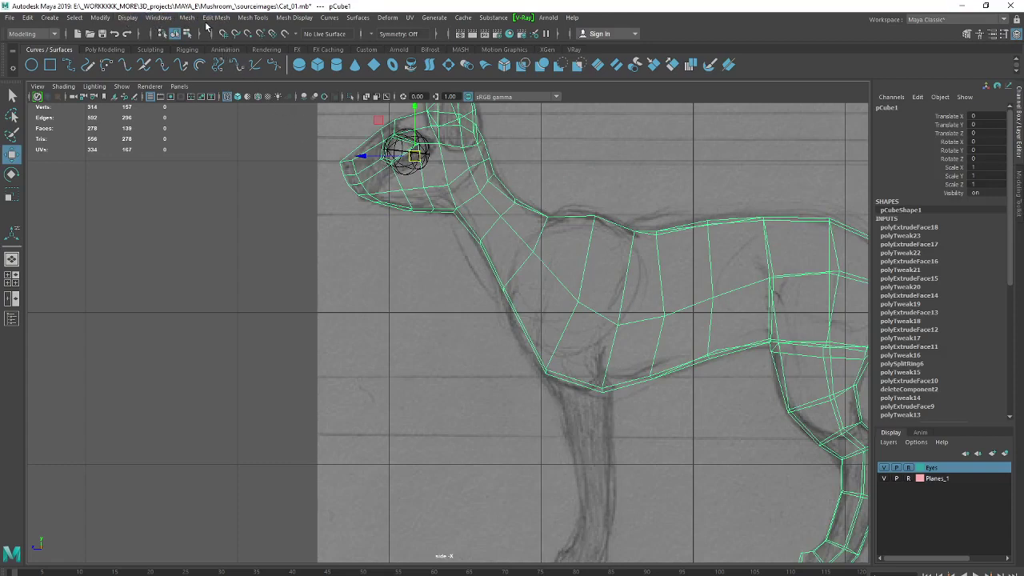
Insert an edge loop through the cat's shoulder and chest, bringing the mesh to 324 vertices
left_click(253, 18)
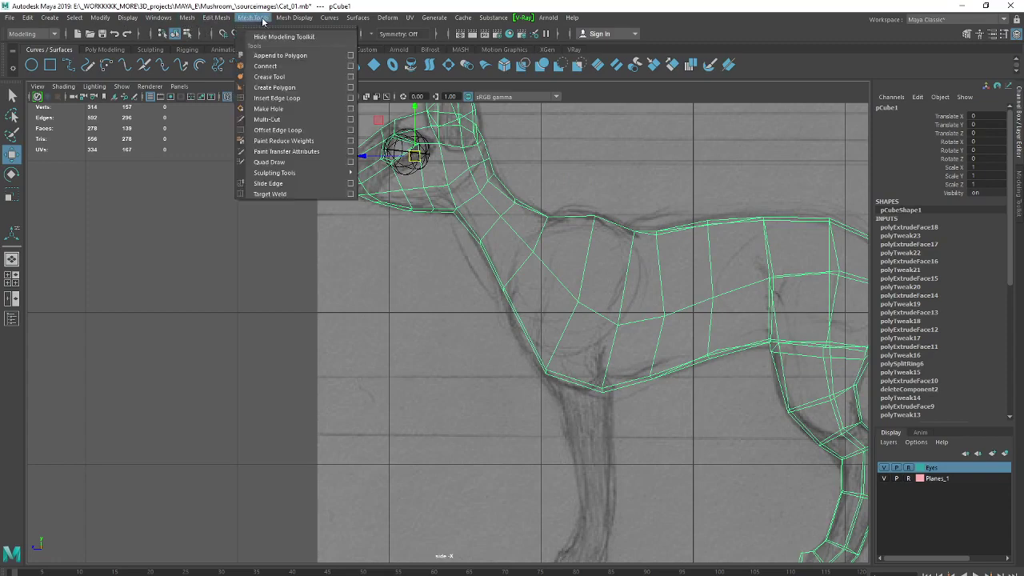
left_click(269, 100)
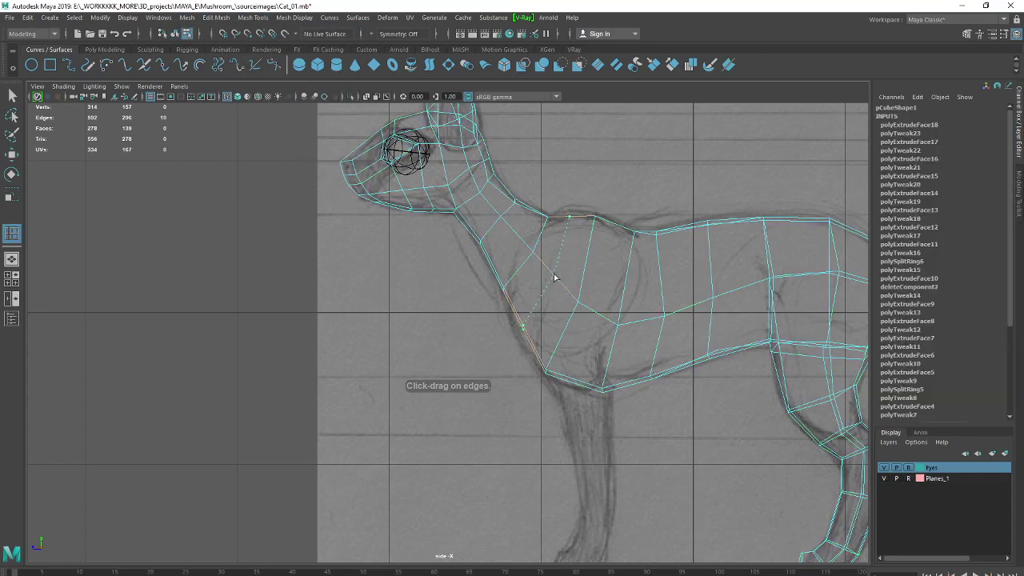
left_click(554, 278)
left_click(12, 95)
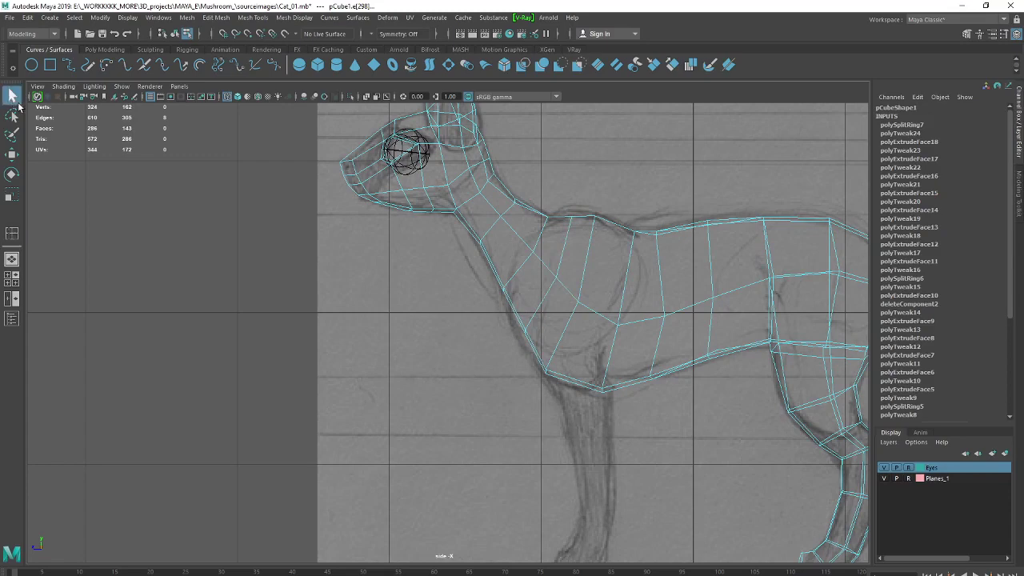
left_click(425, 292)
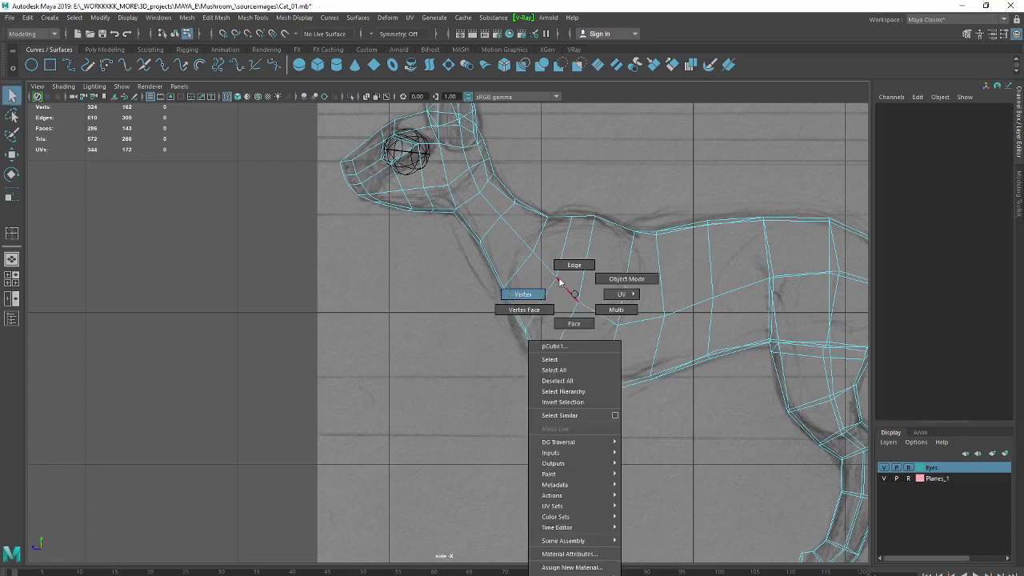
Move the new loop's top vertex onto the neck line and adjust the throat vertex
right_click_drag(574, 297, 571, 271)
left_click_drag(563, 290, 550, 271)
key("w")
left_click_drag(543, 214, 567, 216)
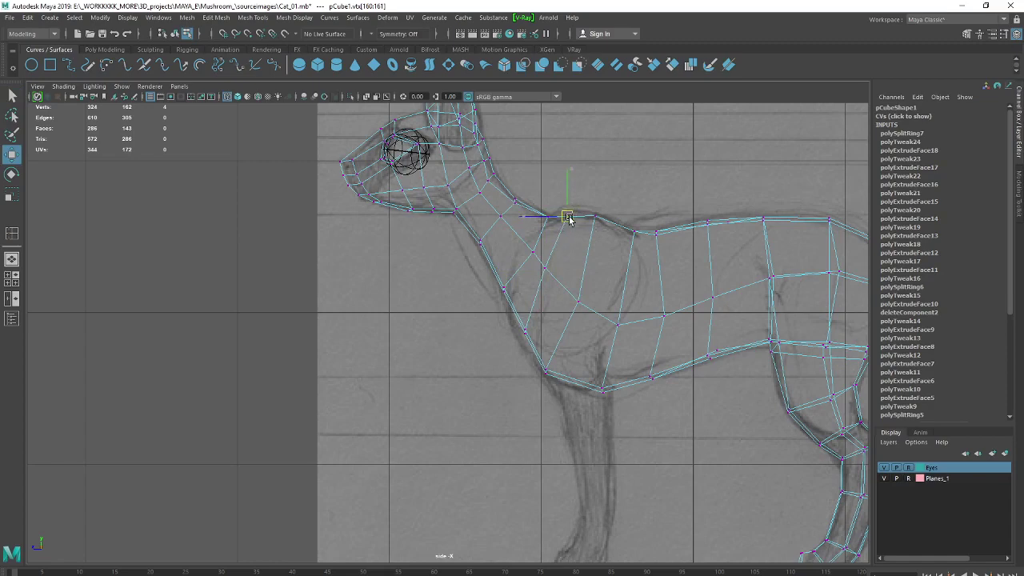
left_click_drag(522, 245, 528, 248)
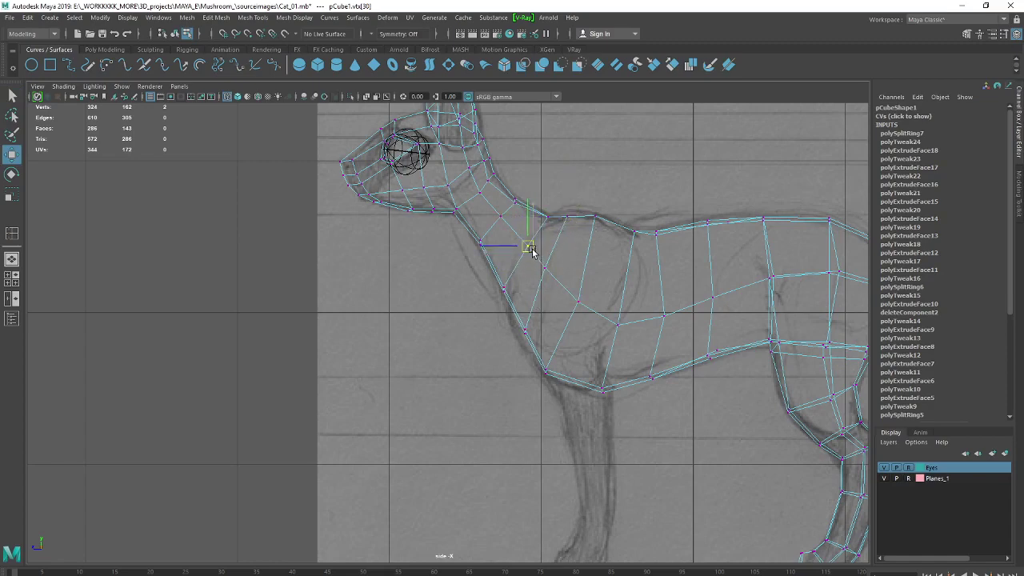
Shift the mid-chest vertex up-left and slightly raise the front-leg top and neighbouring chest vertices
left_click(520, 335)
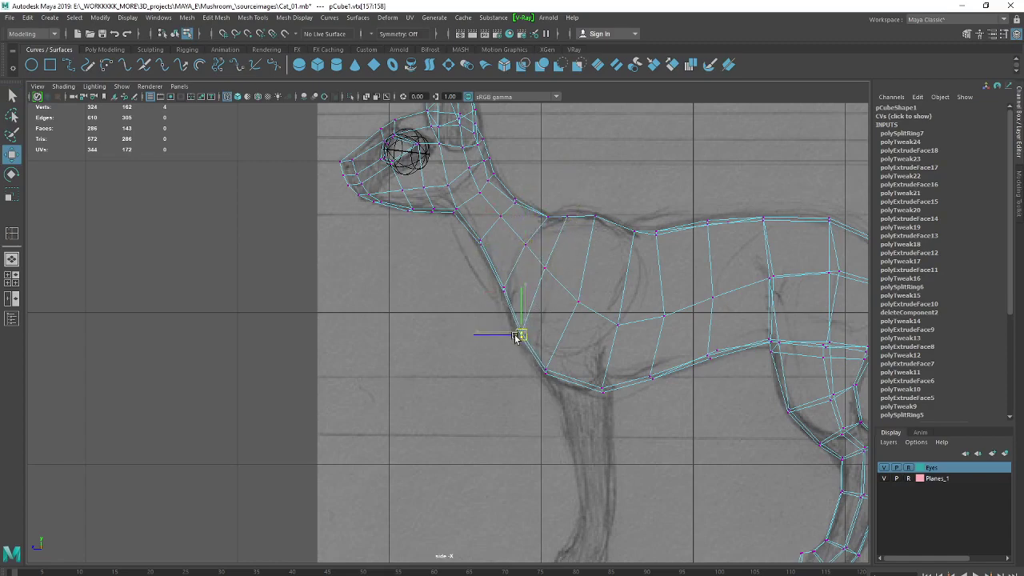
left_click_drag(578, 301, 572, 289)
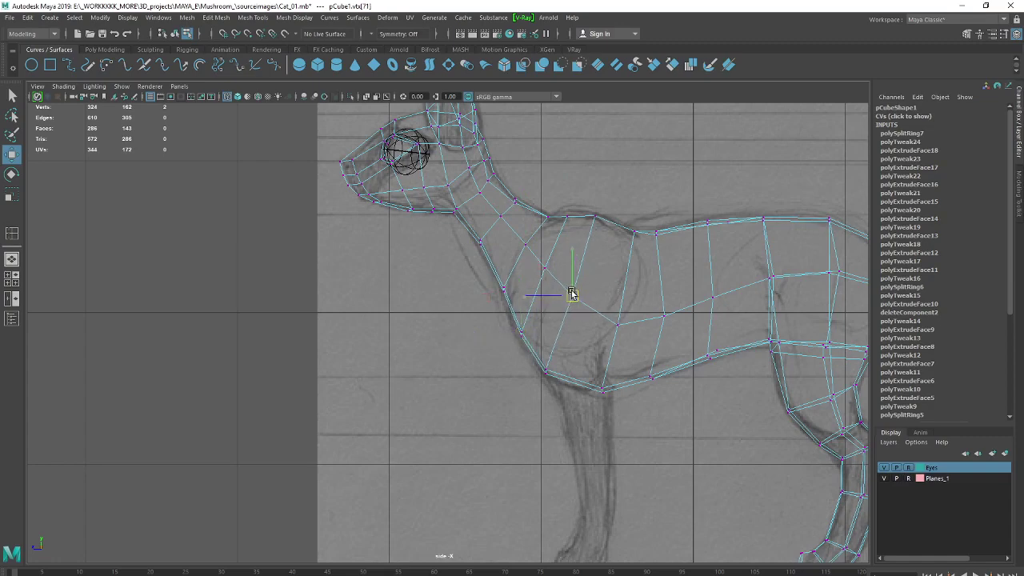
left_click(618, 324)
left_click_drag(619, 323, 616, 318)
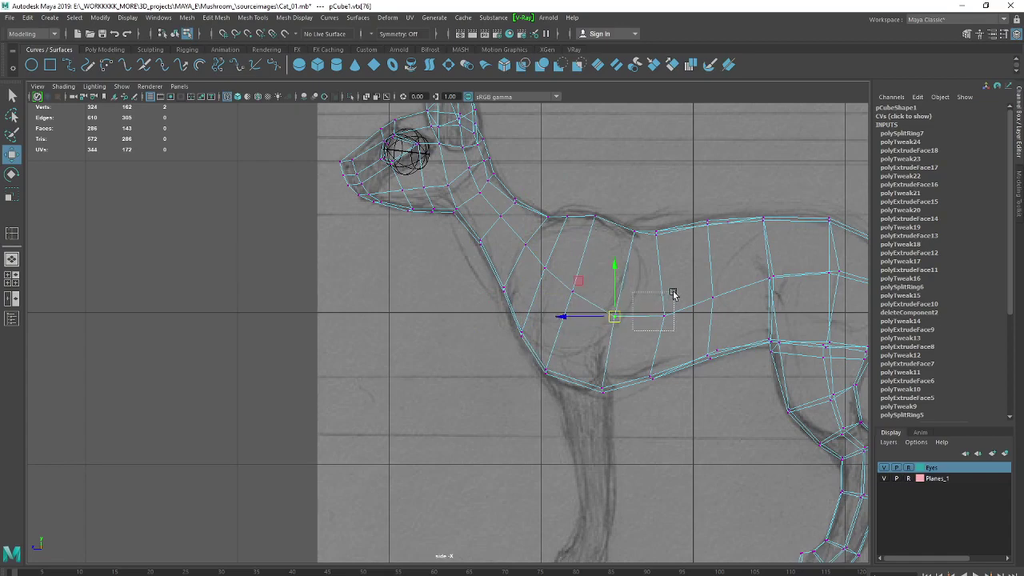
left_click(664, 315)
left_click_drag(665, 317, 666, 318)
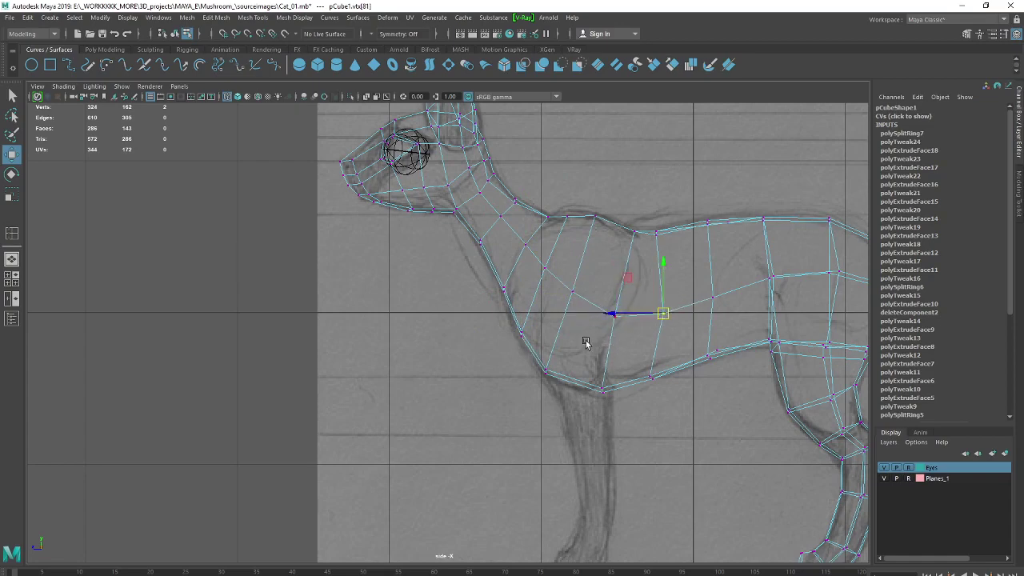
Select two lower chest faces in face mode
right_click_drag(586, 343, 533, 349)
left_click(542, 324)
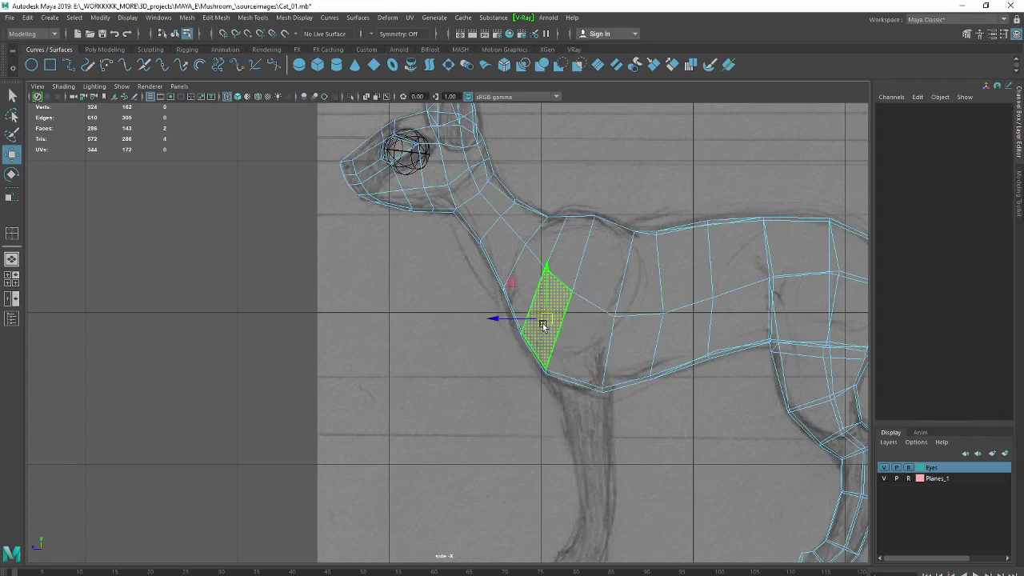
left_click(588, 359, "shift")
Extrude the two selected lower chest faces and pull them downward
key("space")
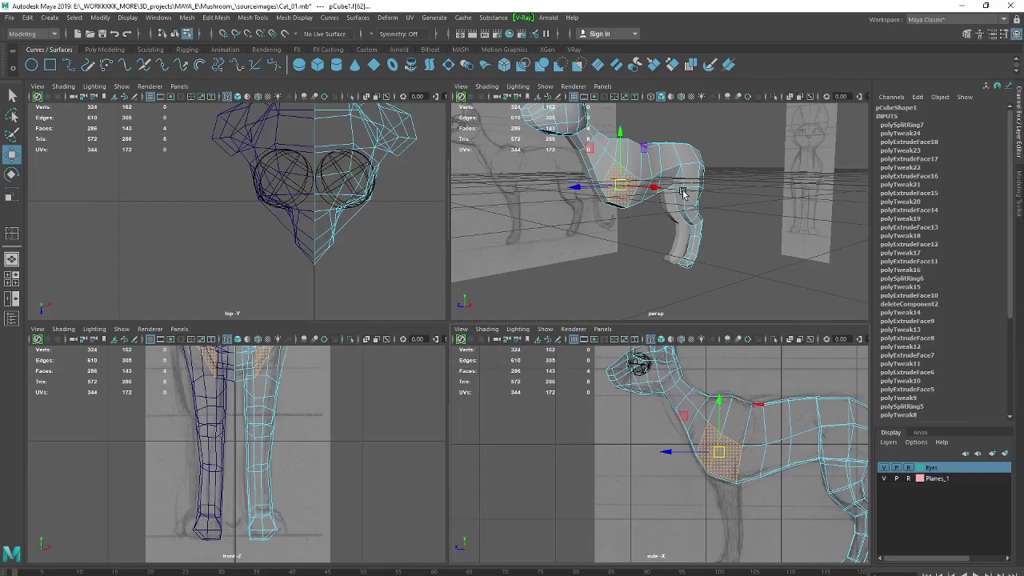
key("space")
mouse_move(589, 311)
left_mouse_down("alt")
mouse_move(629, 297)
mouse_move(639, 307)
mouse_move(626, 369)
left_mouse_up("alt")
key("ctrl+e")
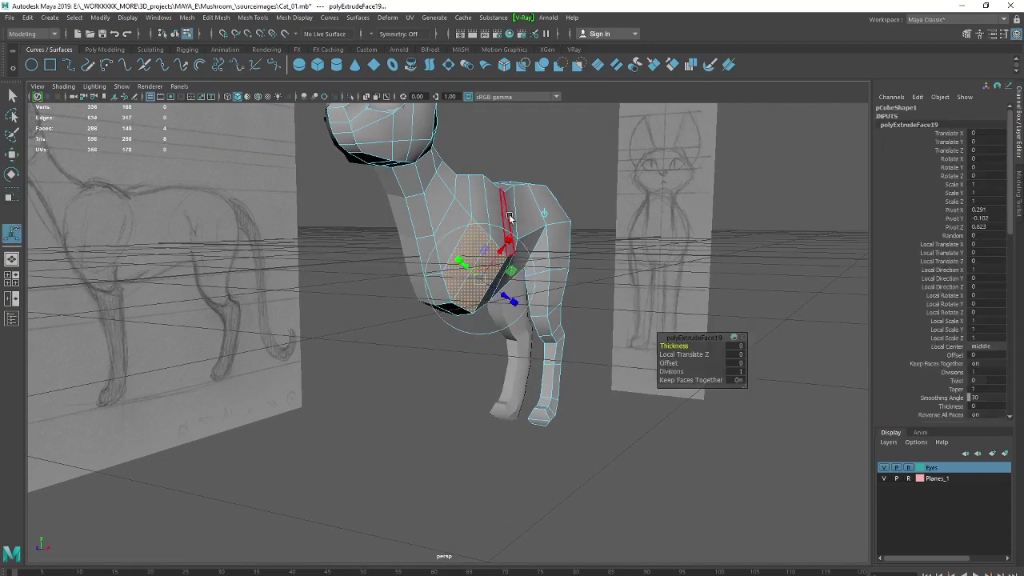
left_click_drag(478, 233, 473, 299)
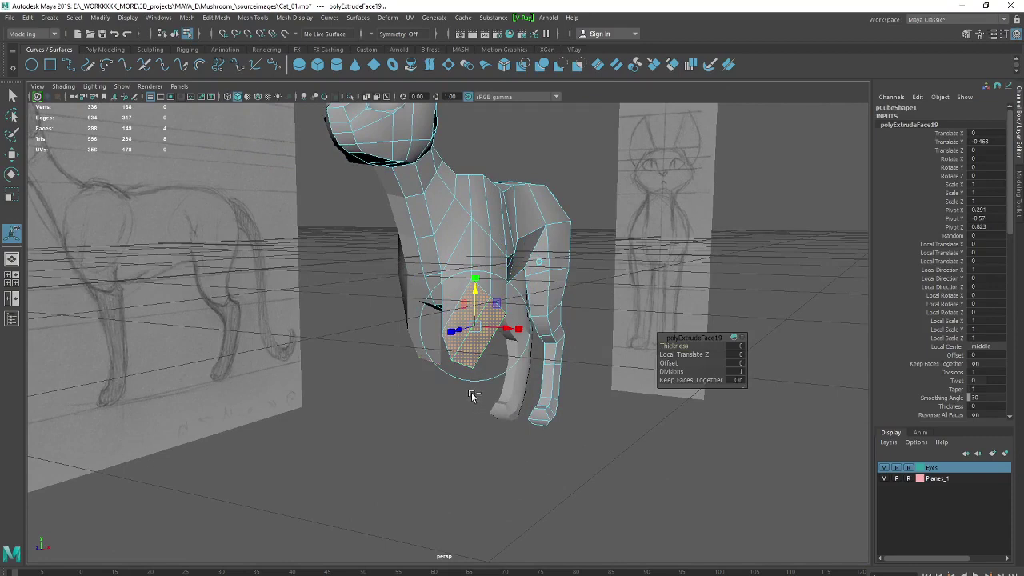
Raise the bottom chest vertices to tighten the underside where the front leg starts
right_click_drag(452, 378, 435, 389)
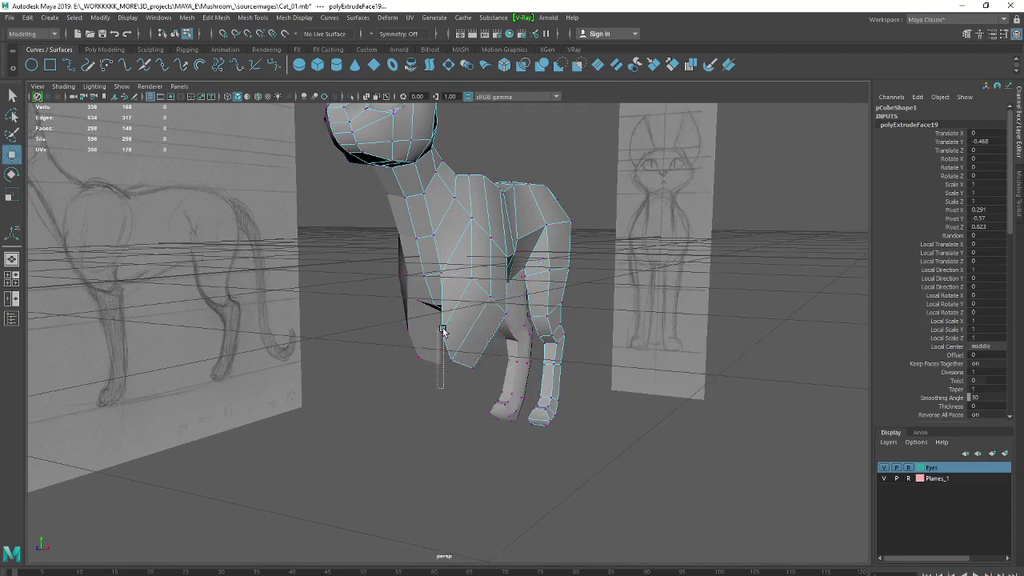
mouse_move(442, 330)
left_mouse_down()
mouse_move(453, 375)
mouse_move(476, 379)
left_mouse_up()
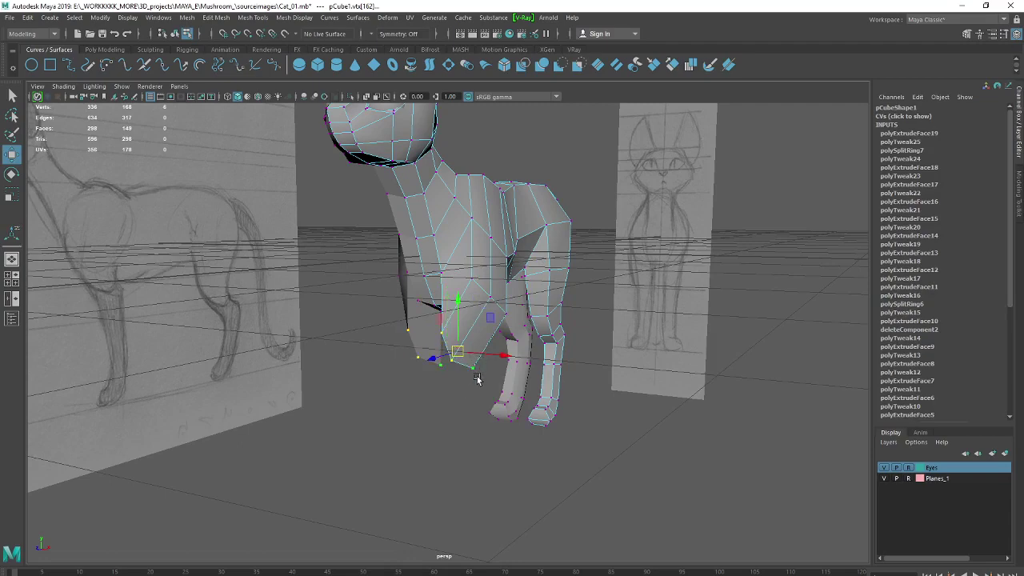
left_click_drag(459, 331, 459, 287)
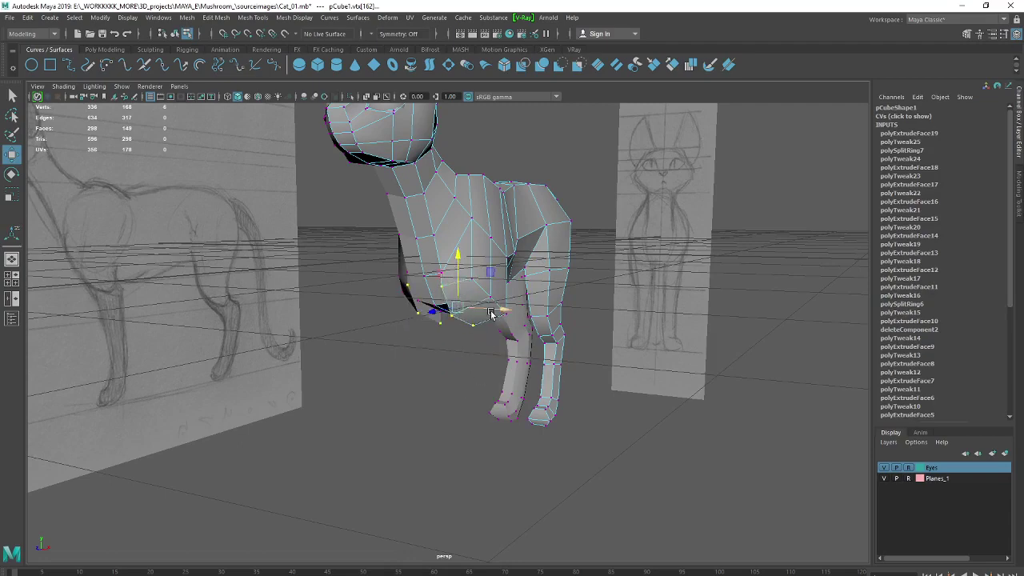
left_click(494, 308)
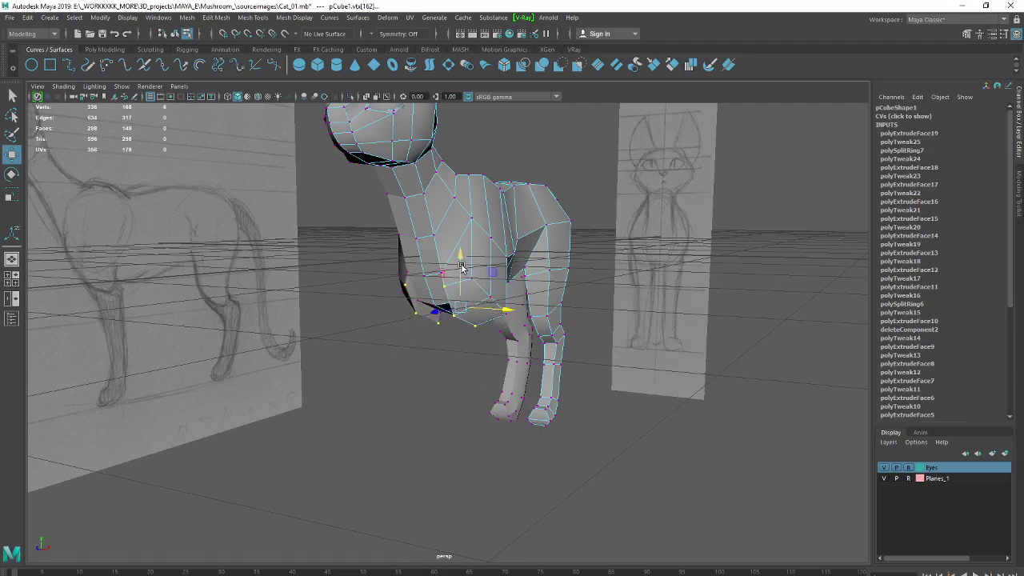
In the maximized side view, move the lower chest vertices onto the sketch outline
key("space")
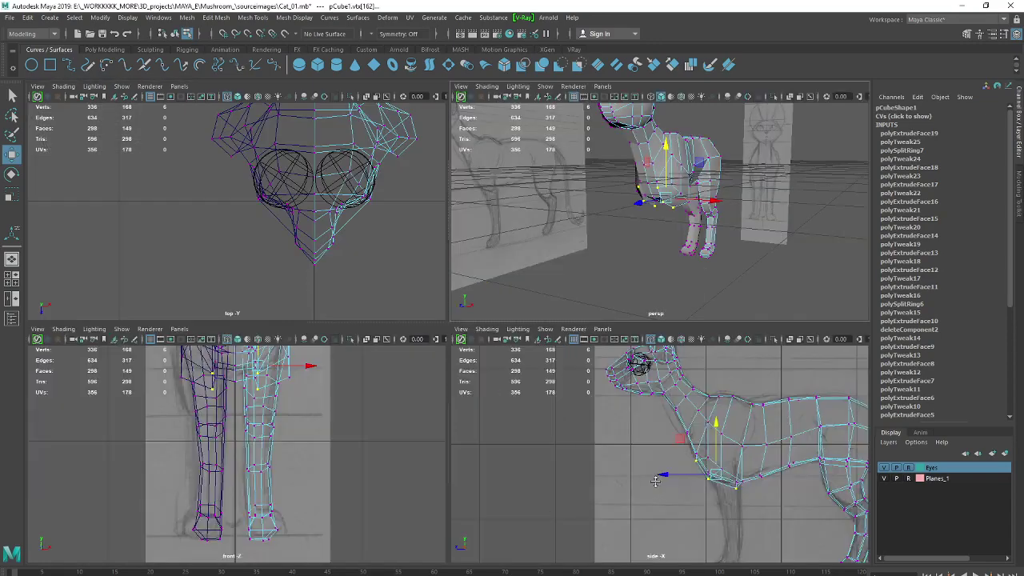
key("space")
scroll(659, 452, "up", 3)
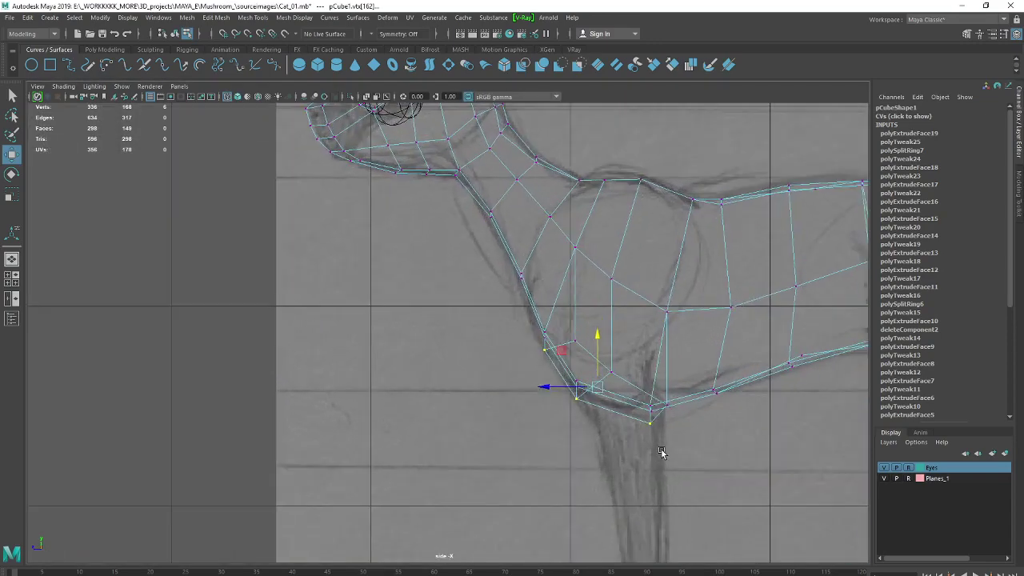
mouse_move(545, 349)
left_mouse_down()
mouse_move(551, 368)
mouse_move(571, 352)
mouse_move(620, 365)
left_mouse_up()
left_click(572, 340)
left_click(611, 376)
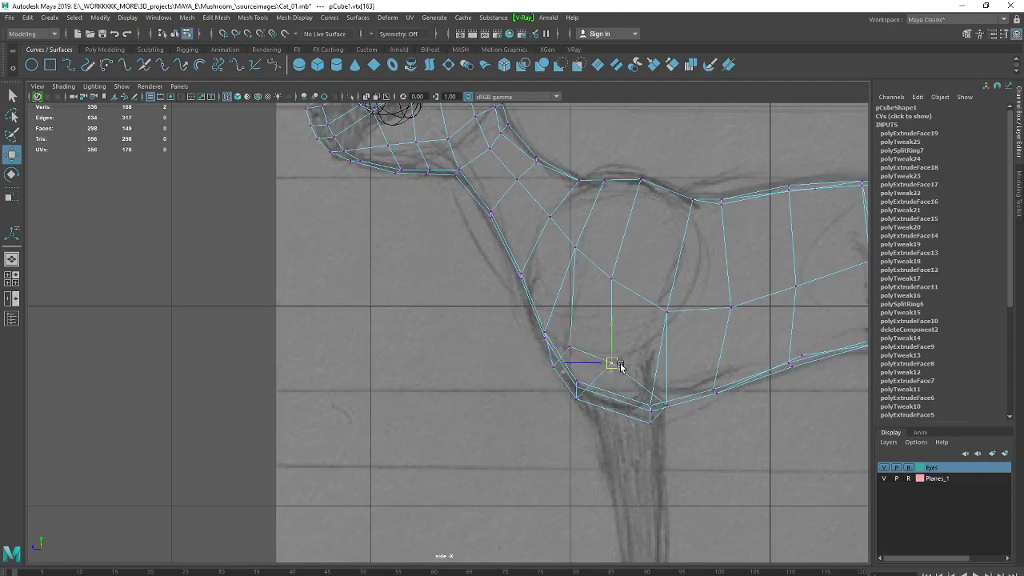
left_click_drag(585, 402, 584, 404)
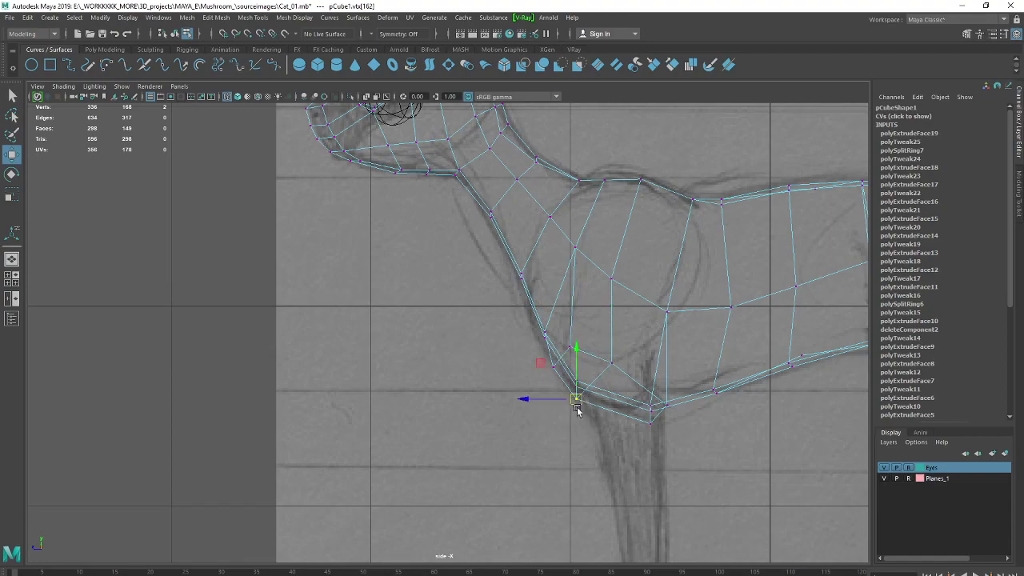
mouse_move(624, 444)
left_mouse_down()
mouse_move(657, 412)
mouse_move(654, 420)
left_mouse_up()
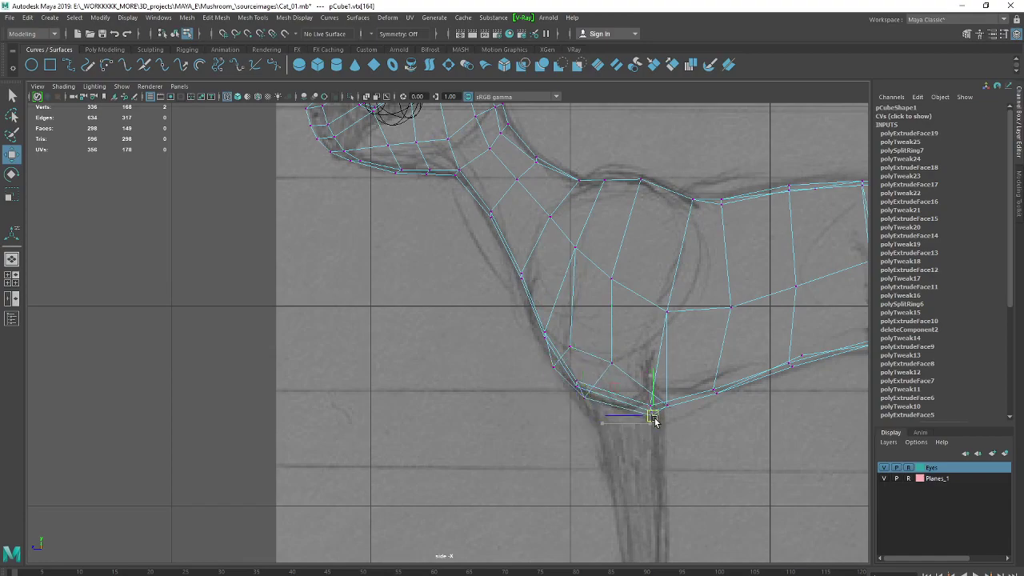
Orbit the perspective view around the front leg and select the vertex atop the gap
key("space")
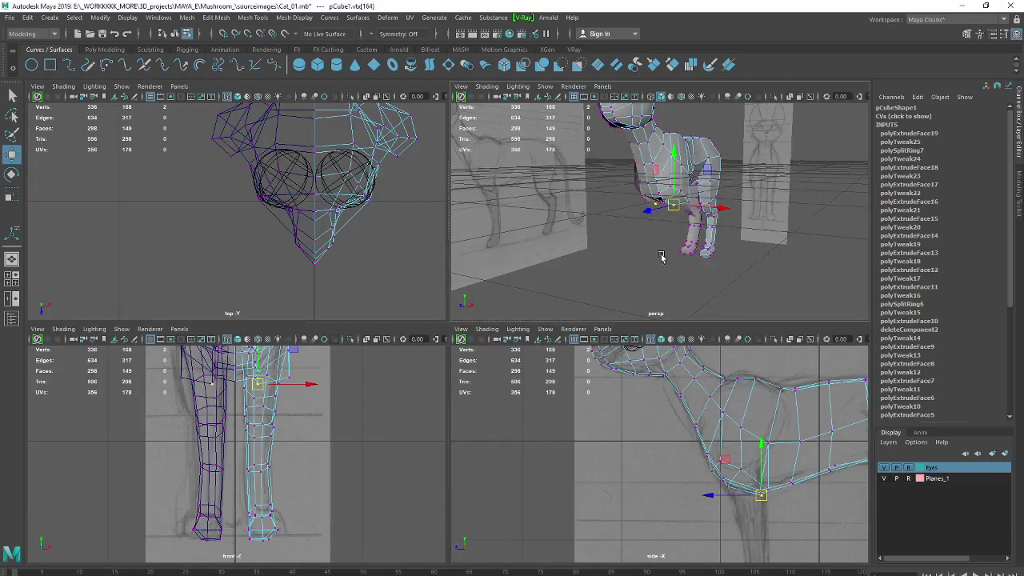
key("space")
mouse_move(663, 256)
left_mouse_down("alt")
mouse_move(580, 314)
mouse_move(638, 281)
mouse_move(648, 254)
mouse_move(628, 272)
mouse_move(659, 247)
mouse_move(605, 272)
left_mouse_up("alt")
right_click_drag(605, 272, 764, 369, "alt")
mouse_move(763, 370)
left_mouse_down("alt")
mouse_move(775, 350)
mouse_move(750, 320)
mouse_move(682, 357)
mouse_move(664, 406)
mouse_move(596, 416)
mouse_move(603, 412)
left_mouse_up("alt")
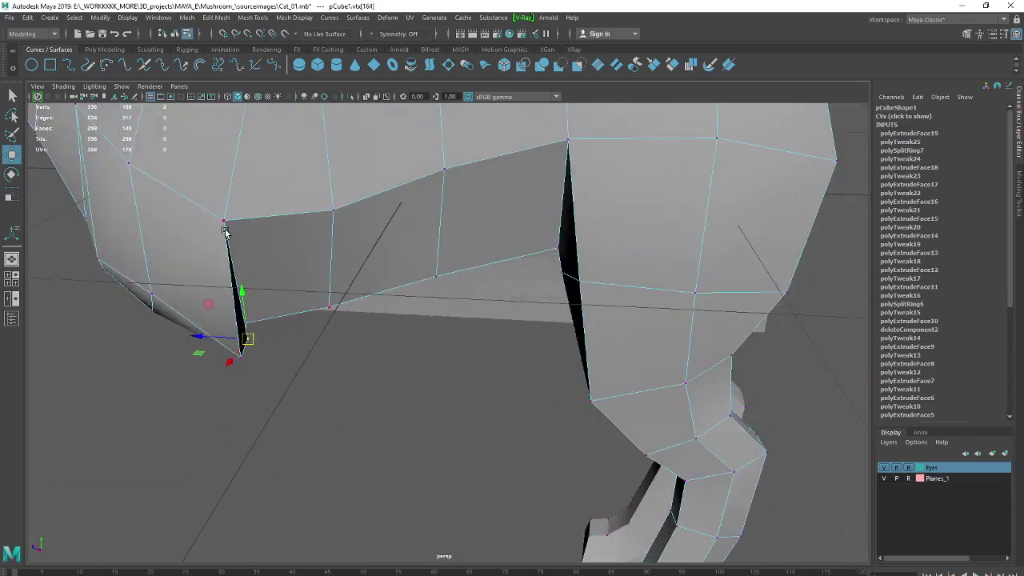
left_click(225, 223)
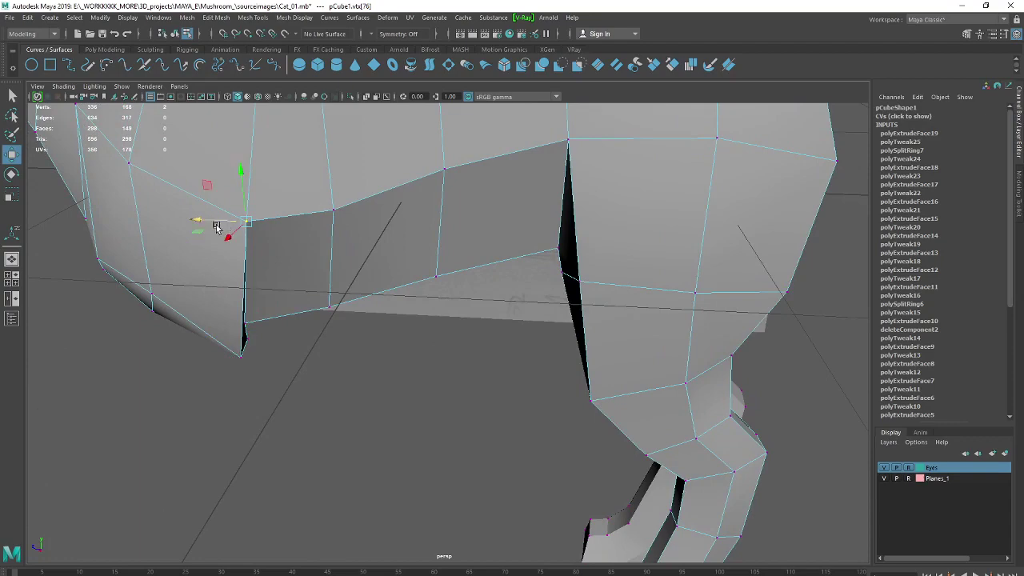
mouse_move(207, 270)
left_mouse_down("alt")
mouse_move(240, 258)
mouse_move(332, 394)
mouse_move(353, 304)
left_mouse_up("alt")
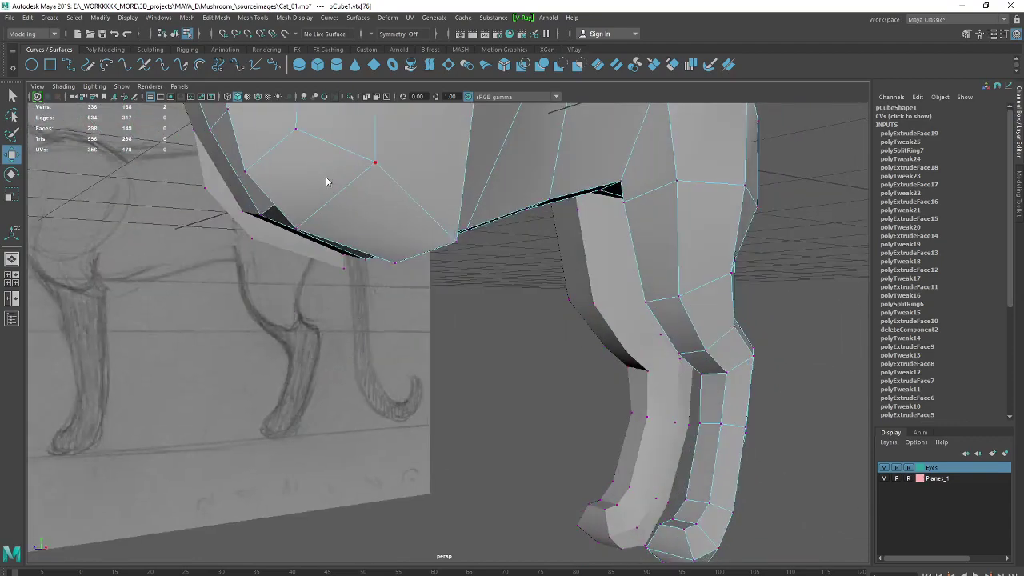
Select a face under the chest and extrude it
right_click_drag(325, 181, 322, 205)
left_click(344, 195)
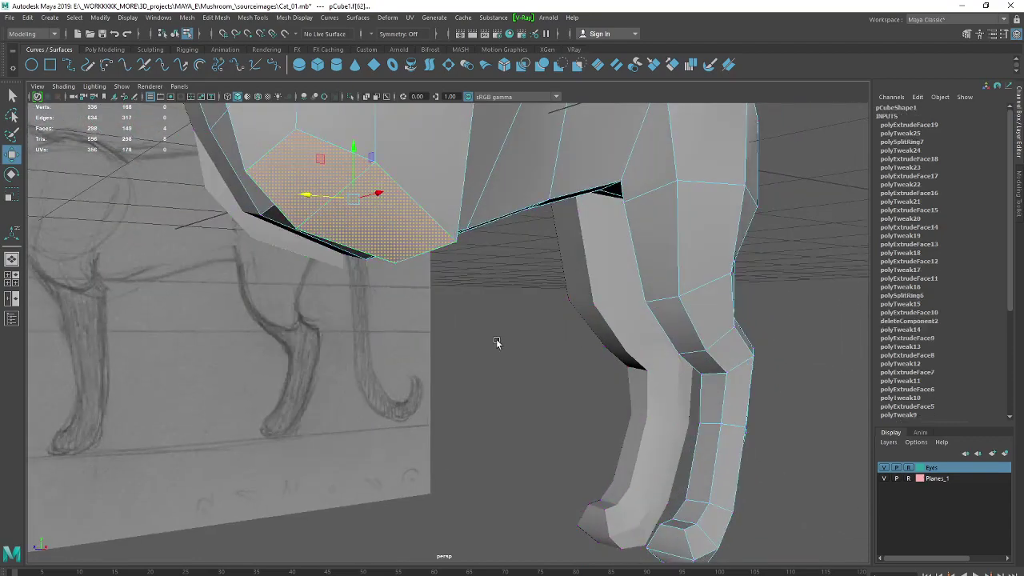
key("ctrl+e")
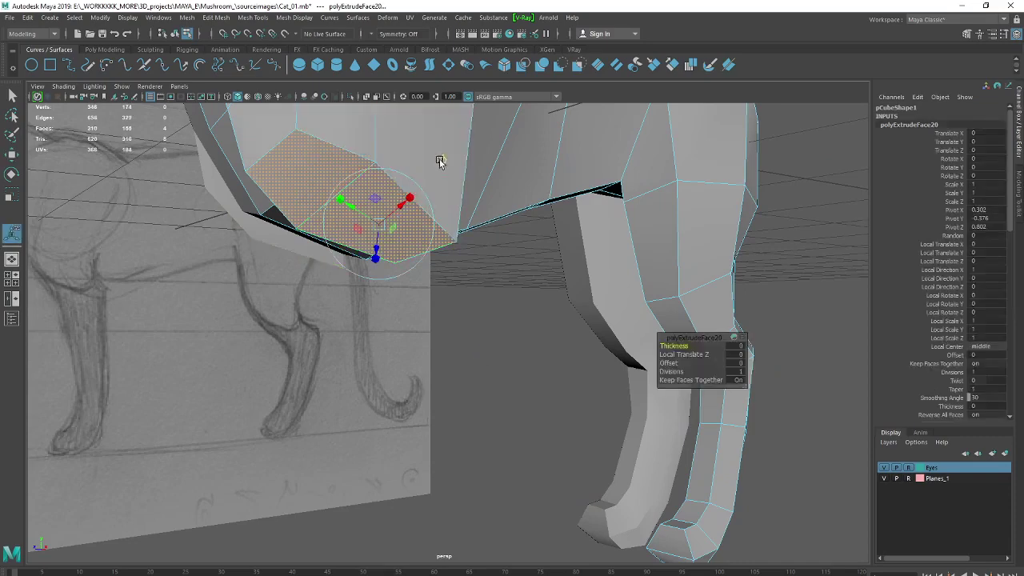
Pull the extruded underside face down, then shift its chest vertex right along the sketch
left_click(443, 158)
left_click_drag(354, 160, 352, 248)
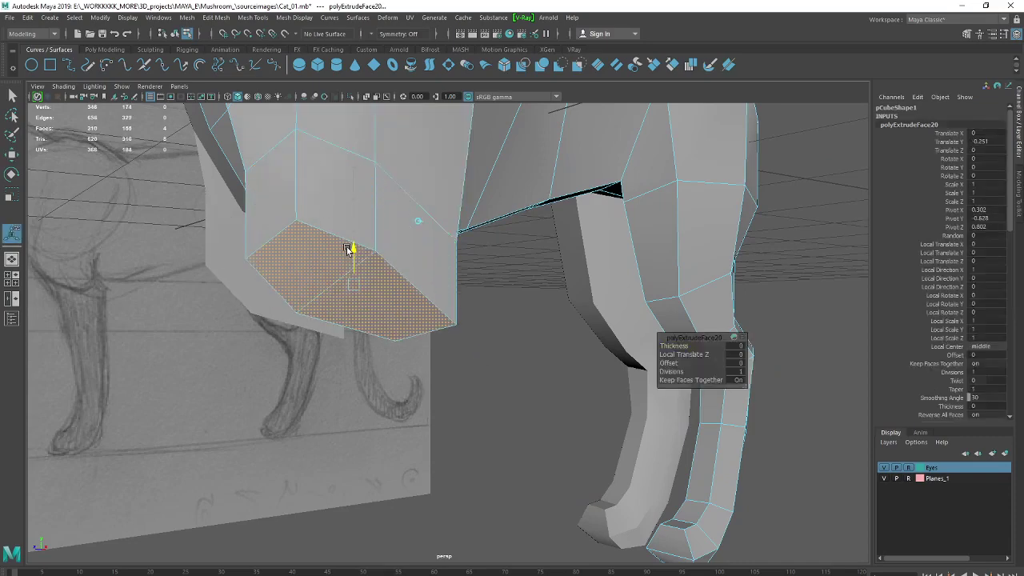
key("space")
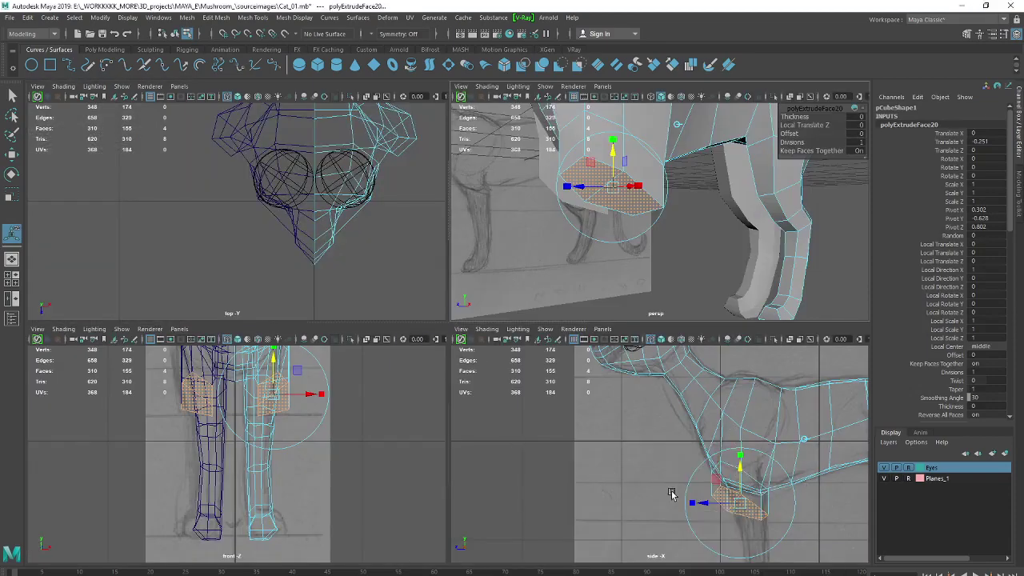
key("space")
middle_click_drag(642, 471, 644, 404, "alt")
right_click_drag(639, 221, 620, 209)
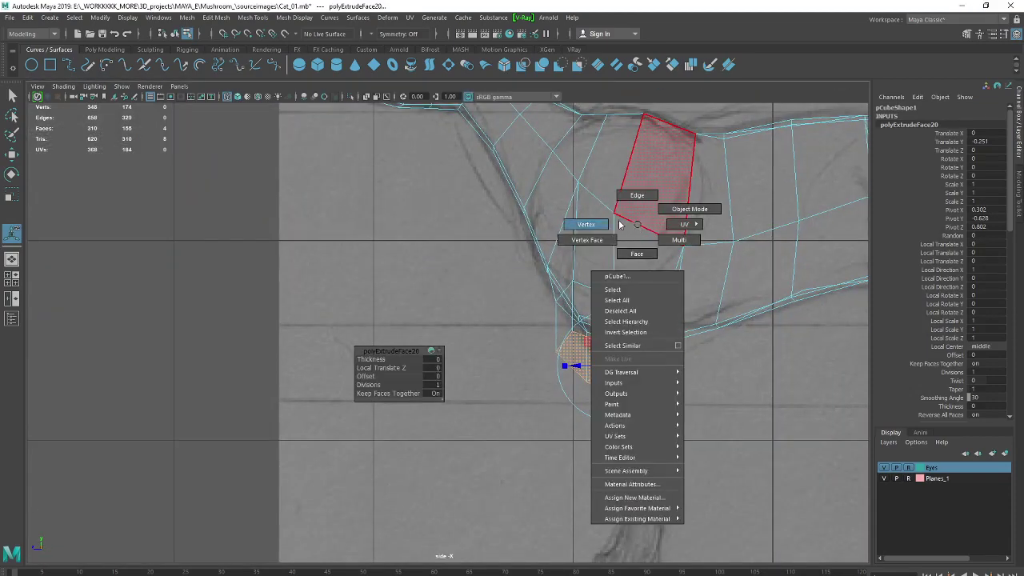
key("w")
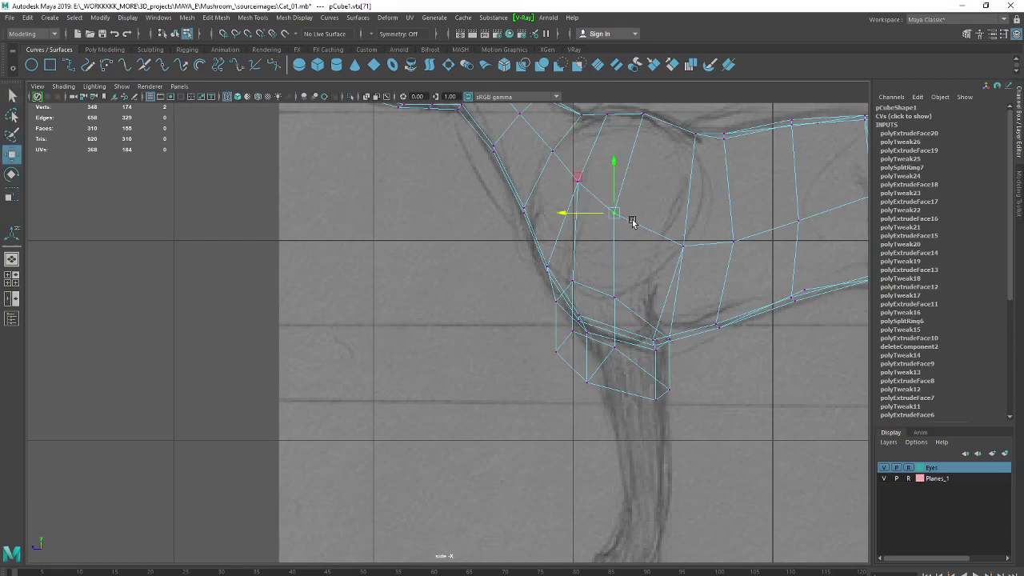
left_click_drag(614, 214, 626, 215)
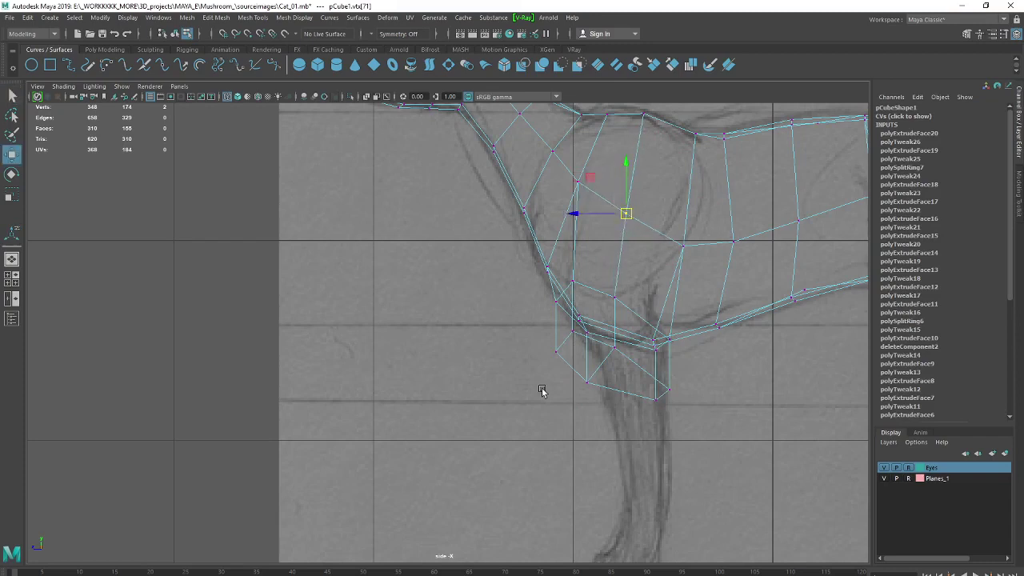
Fit the extrusion's lower vertices and a higher chest vertex onto the front-leg sketch
left_click_drag(573, 329, 575, 354)
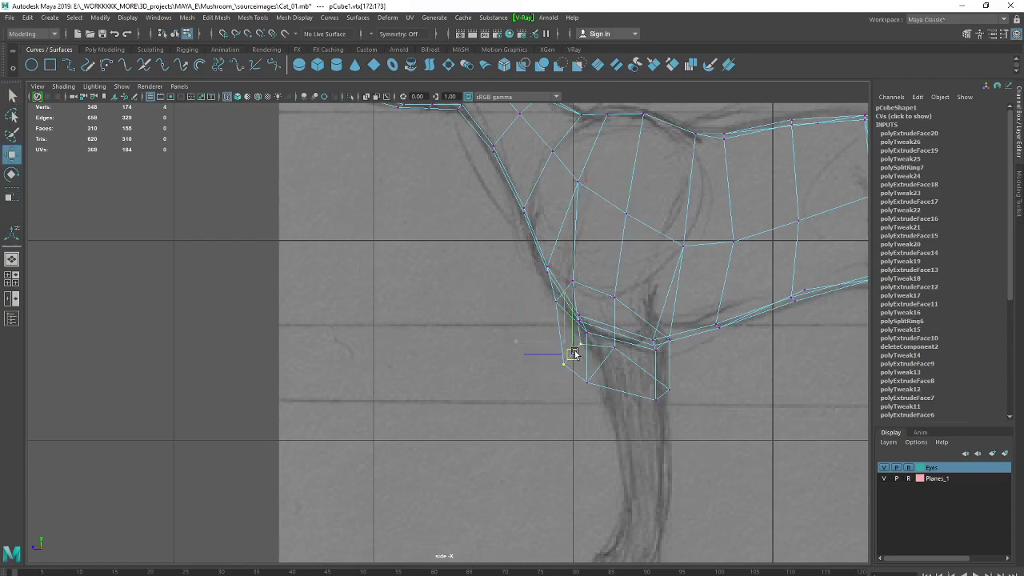
mouse_move(575, 413)
left_mouse_down()
mouse_move(621, 373)
mouse_move(658, 386)
left_mouse_up()
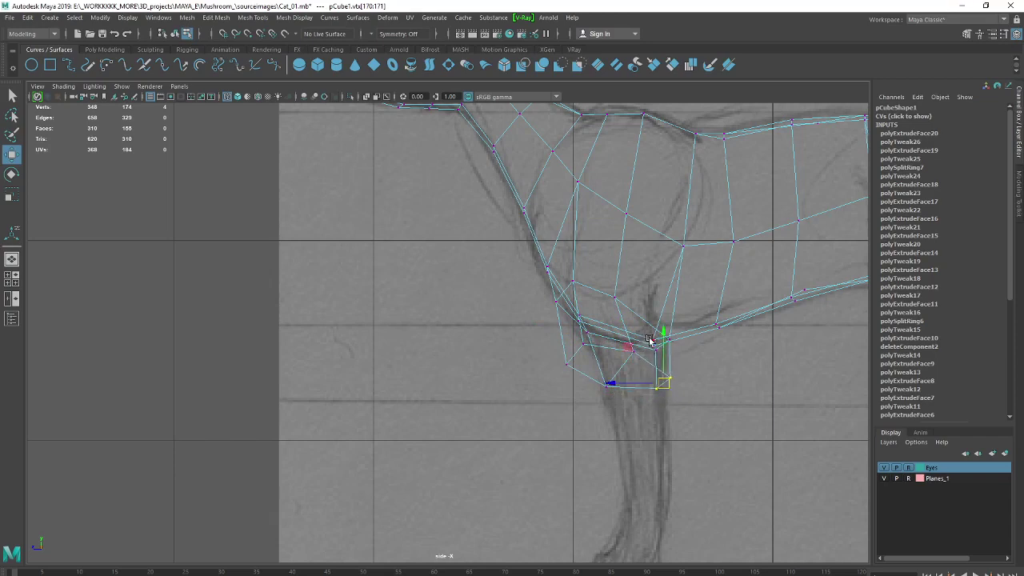
mouse_move(588, 342)
left_mouse_down()
mouse_move(614, 384)
mouse_move(639, 360)
left_mouse_up()
left_click(632, 352)
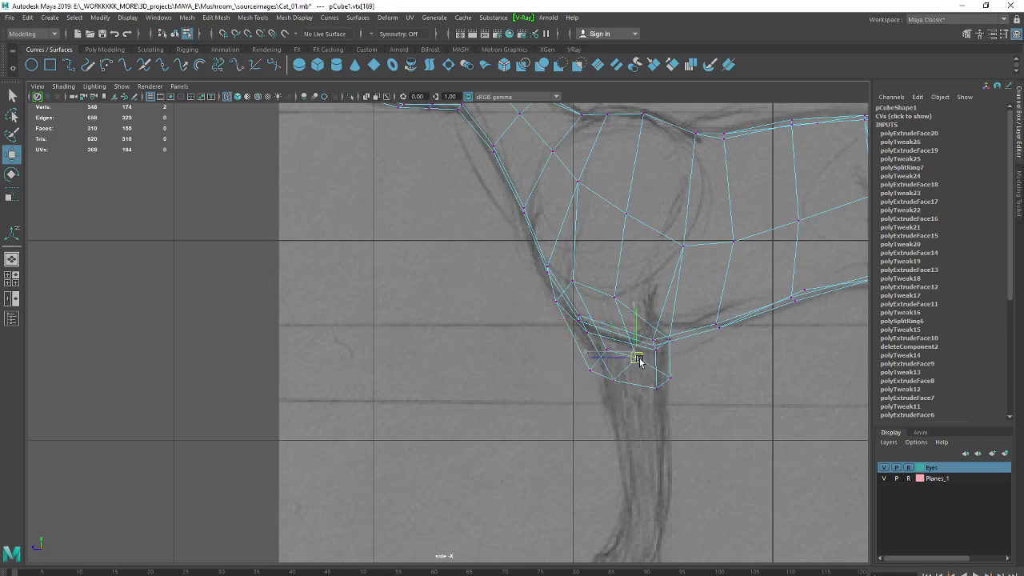
left_click(583, 286)
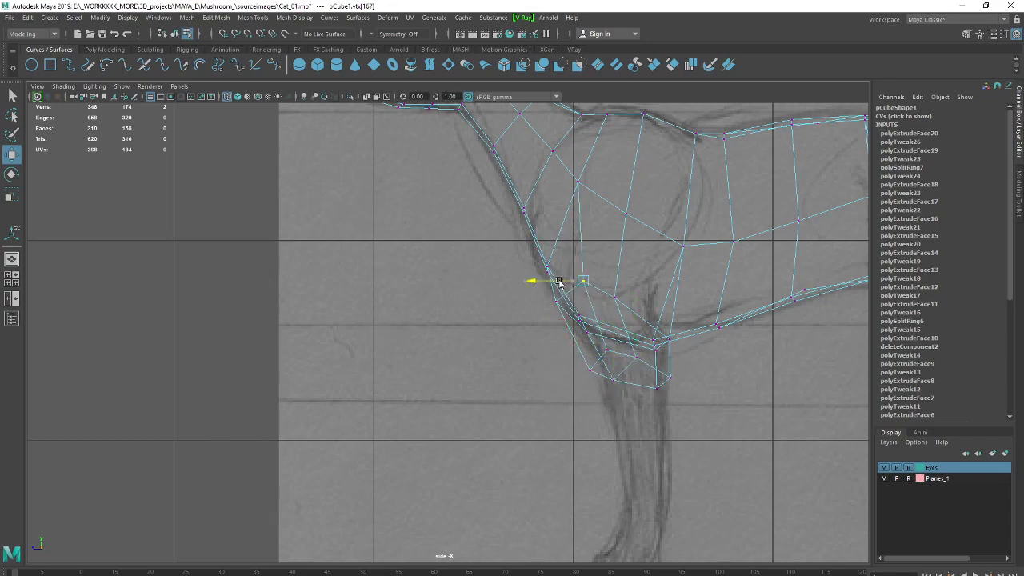
left_click_drag(549, 281, 607, 296)
left_click(614, 296)
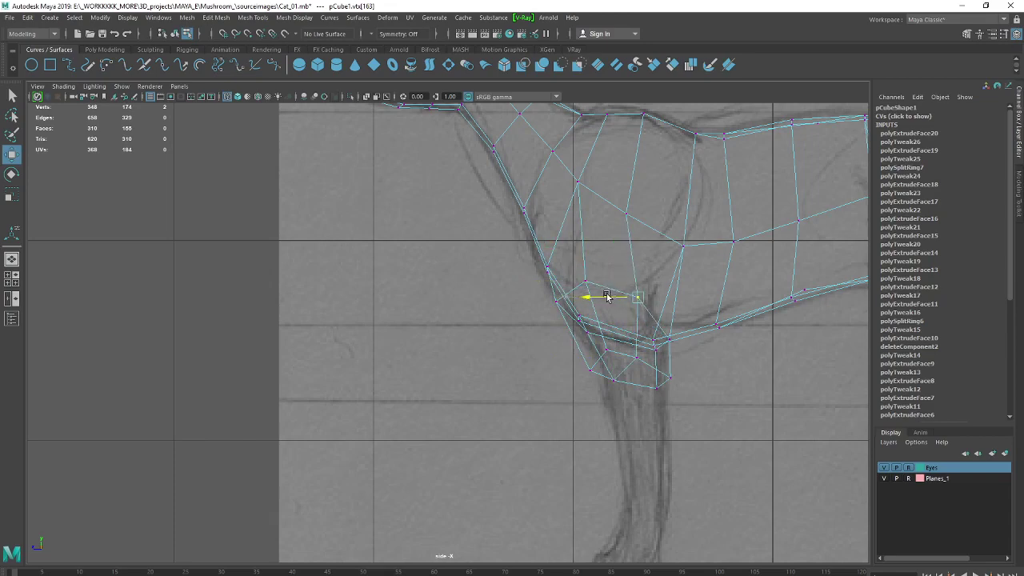
key("space")
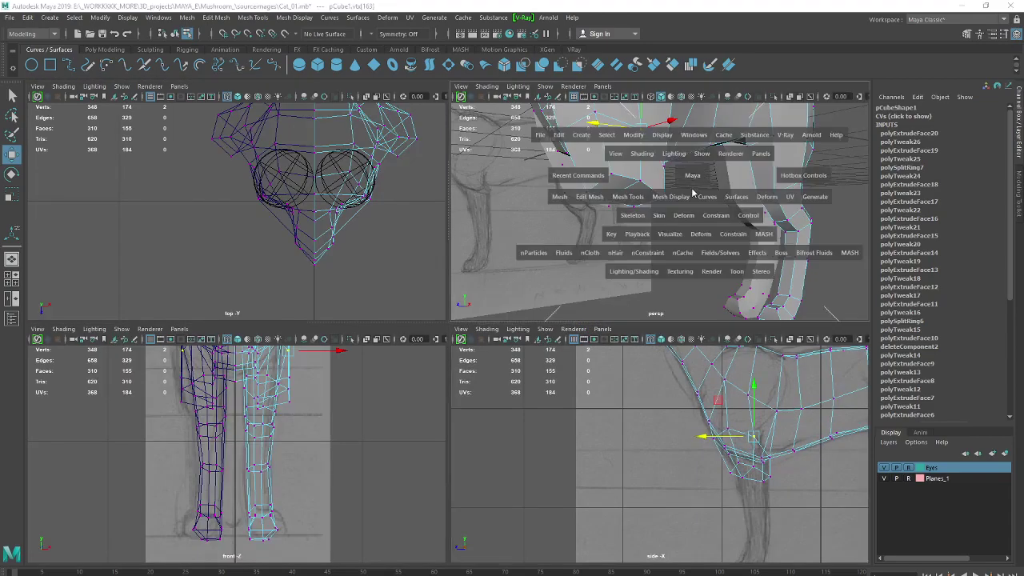
Orbit the perspective view and raise the front-leg stub's inner vertices beneath the chest
key("space")
mouse_move(662, 305)
left_mouse_down("alt")
mouse_move(461, 343)
mouse_move(461, 315)
mouse_move(426, 311)
mouse_move(444, 323)
left_mouse_up("alt")
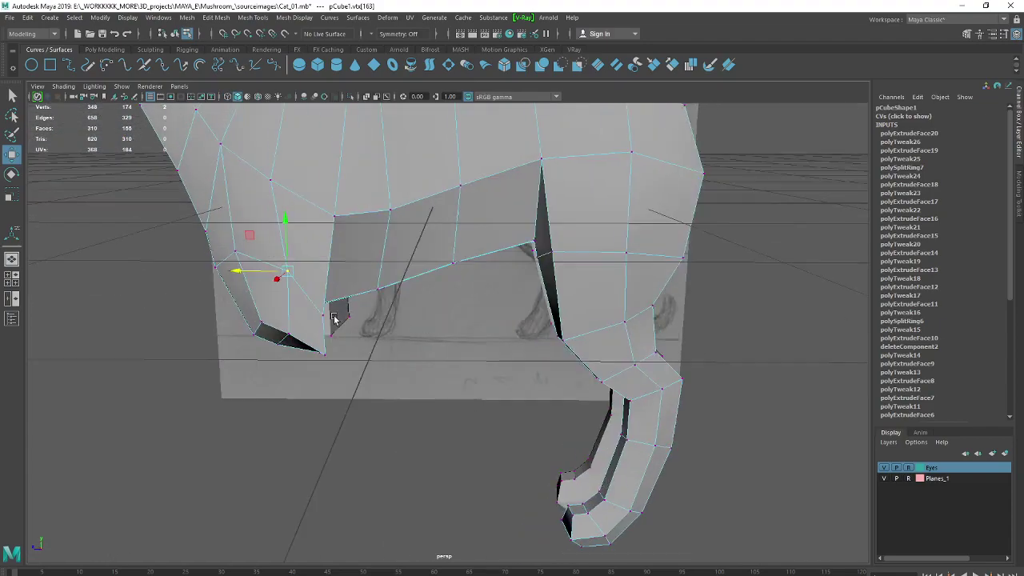
mouse_move(335, 318)
left_mouse_down()
mouse_move(326, 270)
mouse_move(364, 302)
mouse_move(317, 308)
mouse_move(326, 318)
mouse_move(284, 330)
mouse_move(295, 297)
mouse_move(365, 292)
mouse_move(383, 310)
left_mouse_up()
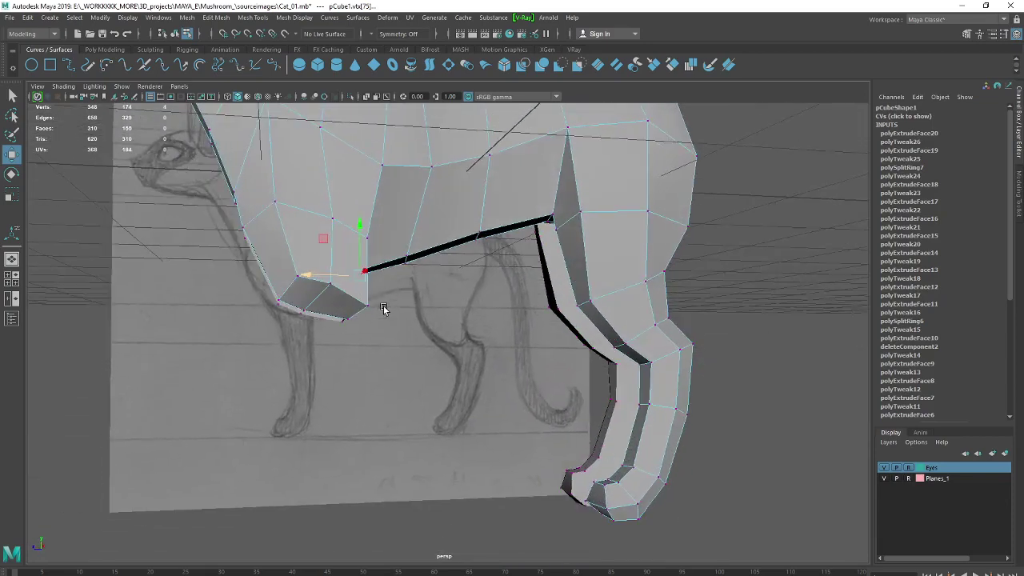
mouse_move(369, 240)
left_mouse_down()
mouse_move(358, 236)
mouse_move(345, 260)
mouse_move(297, 259)
mouse_move(369, 389)
left_mouse_up()
Slide the leg's upper and lower vertices sideways along X to reshape it
left_click(369, 389)
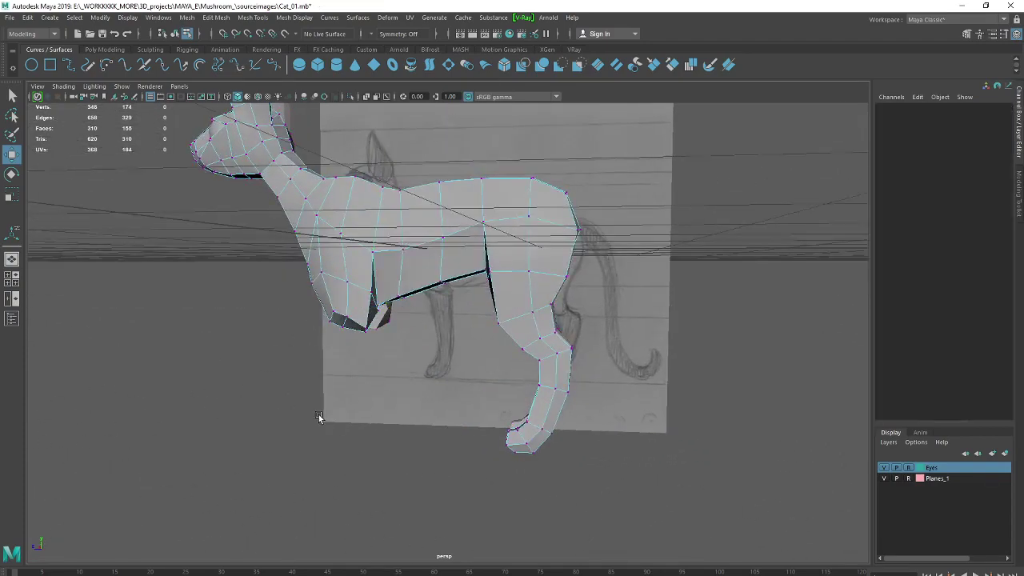
left_click_drag(320, 418, 481, 411, "alt")
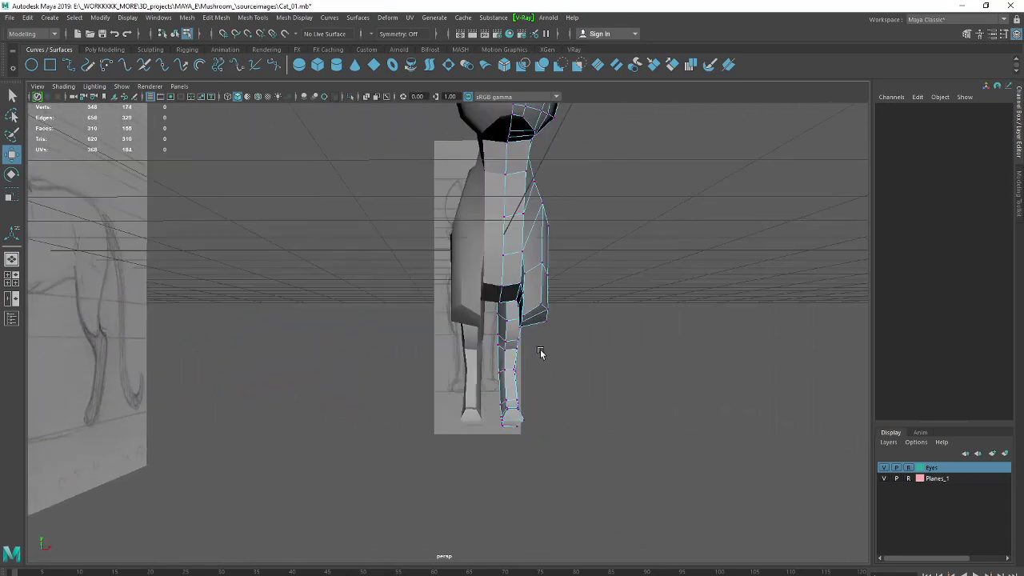
mouse_move(540, 353)
left_mouse_down("alt")
mouse_move(704, 389)
mouse_move(651, 355)
left_mouse_up("alt")
left_click(620, 244)
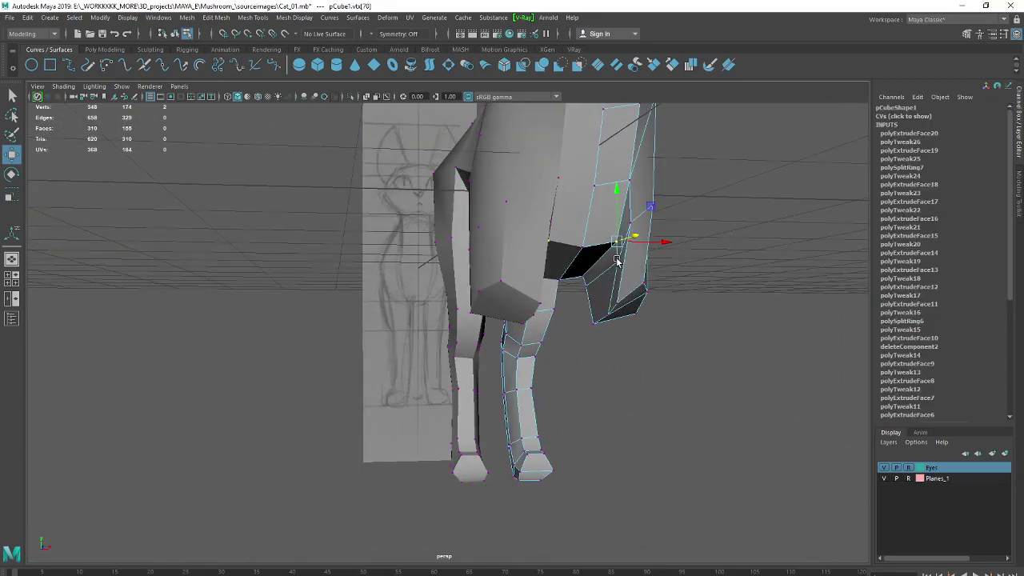
left_click_drag(632, 250, 658, 254)
left_click(619, 305)
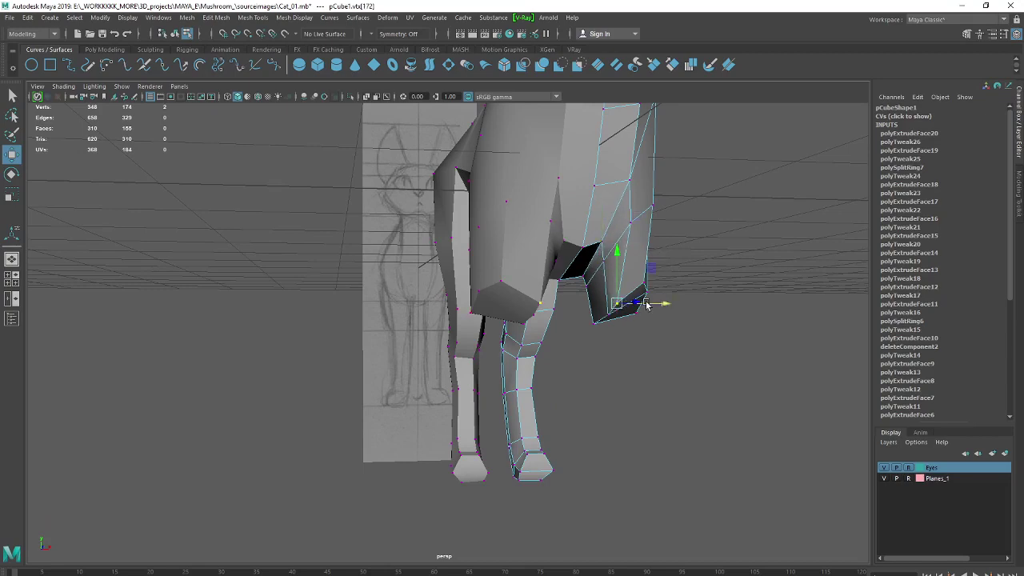
mouse_move(647, 304)
left_mouse_down()
mouse_move(656, 304)
mouse_move(624, 270)
mouse_move(607, 289)
left_mouse_up()
left_click(609, 313)
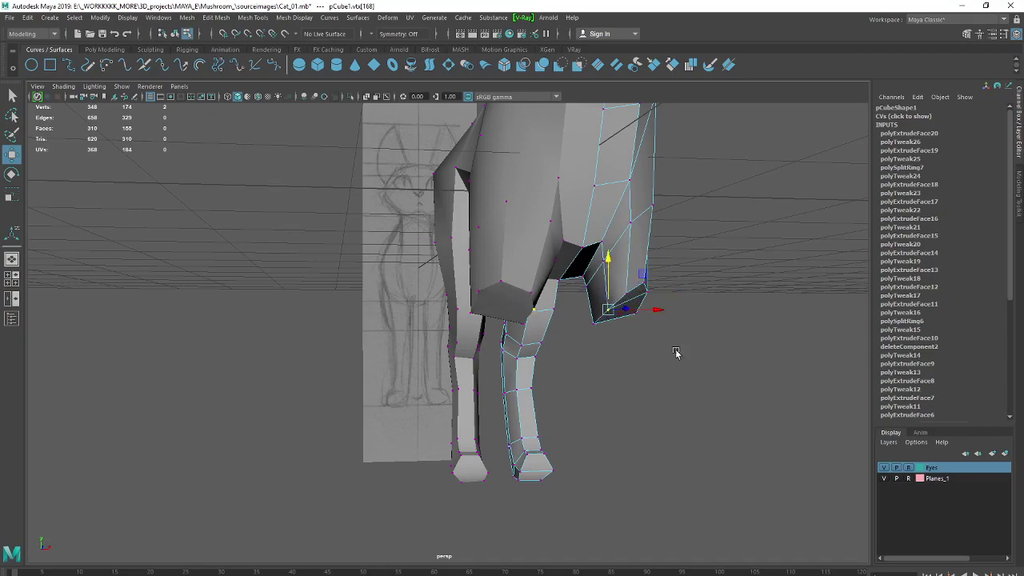
Pull a leg vertex toward the sketch outline and fine-tune it along X
left_click_drag(675, 352, 478, 322, "alt")
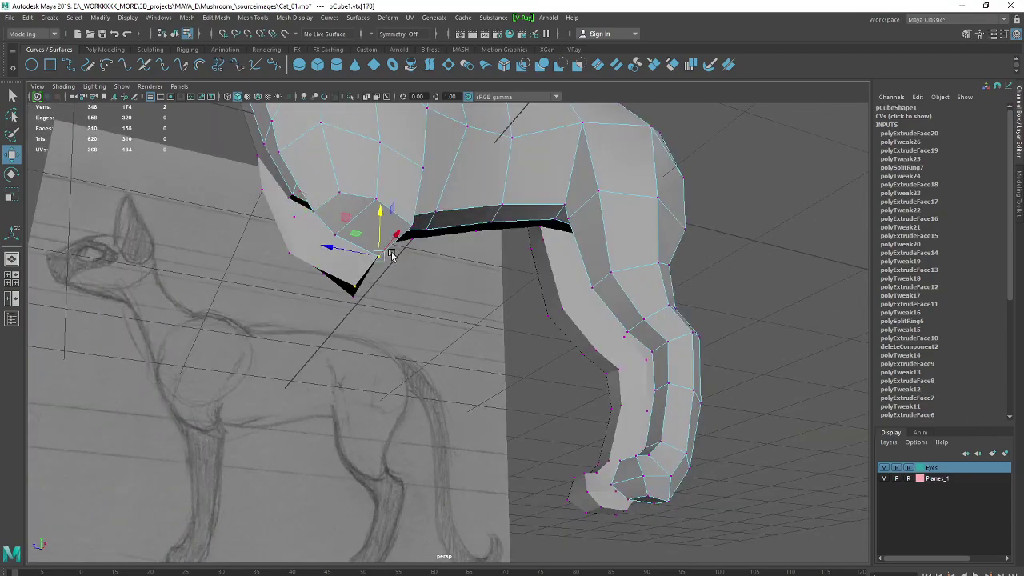
mouse_move(390, 253)
left_mouse_down()
mouse_move(398, 238)
mouse_move(547, 284)
left_mouse_up()
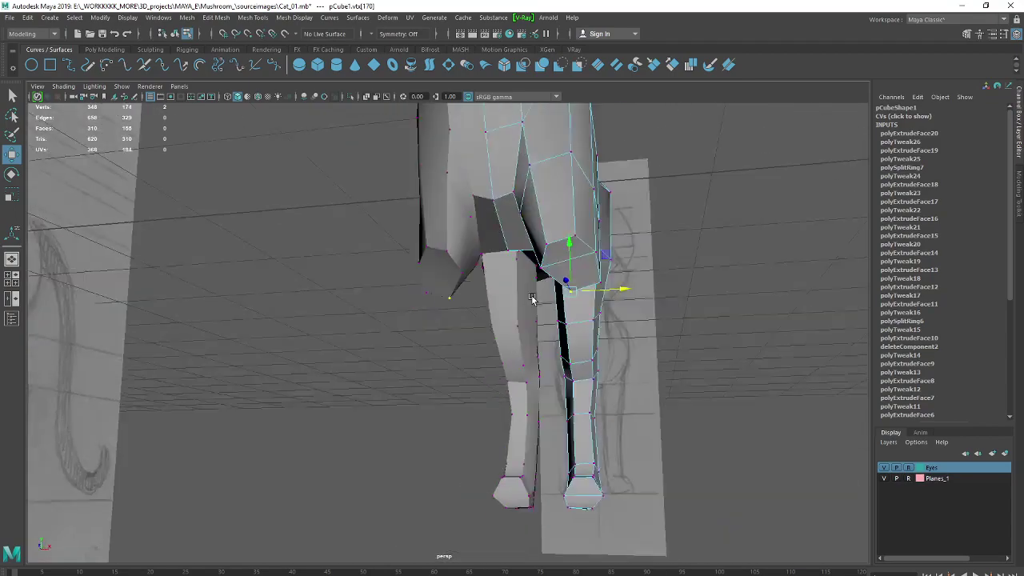
left_click_drag(657, 274, 639, 274)
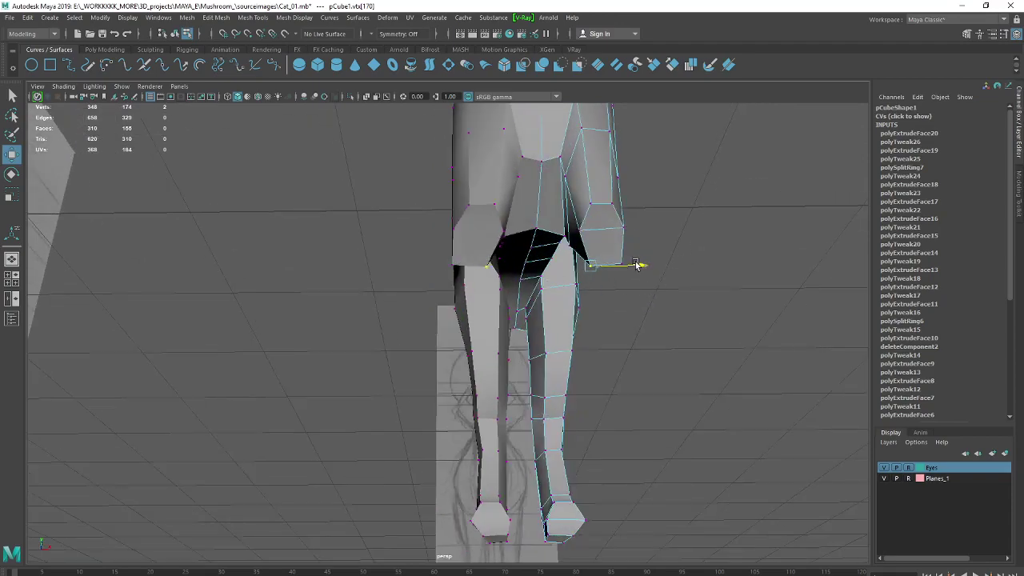
middle_click_drag(683, 295, 681, 250)
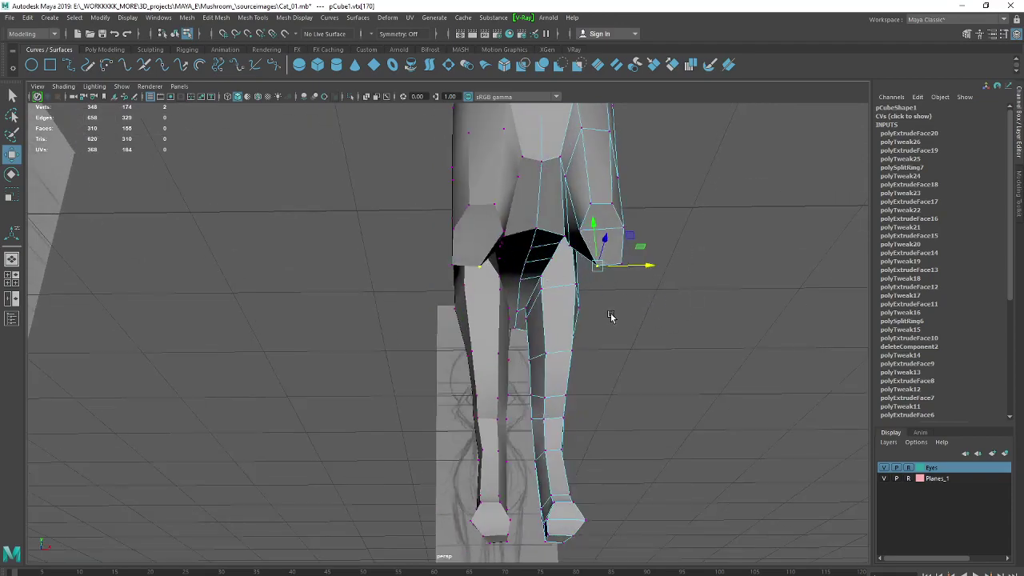
left_click(581, 291)
Raise a chest vertex and the lower neck vertices up to the sketch, then show four views
mouse_move(606, 274)
left_mouse_down()
mouse_move(621, 310)
mouse_move(522, 338)
left_mouse_up()
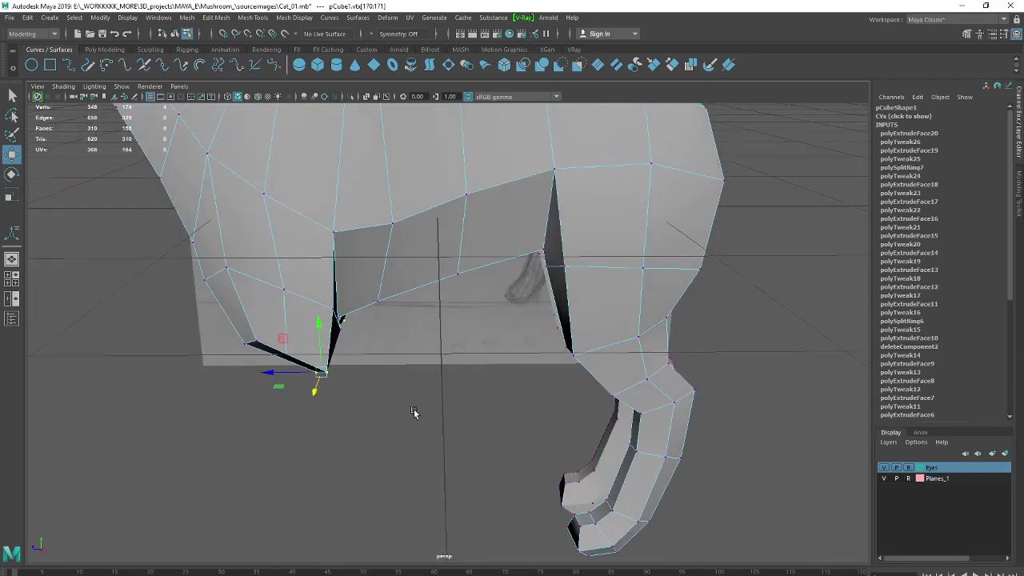
left_click_drag(319, 409, 318, 344)
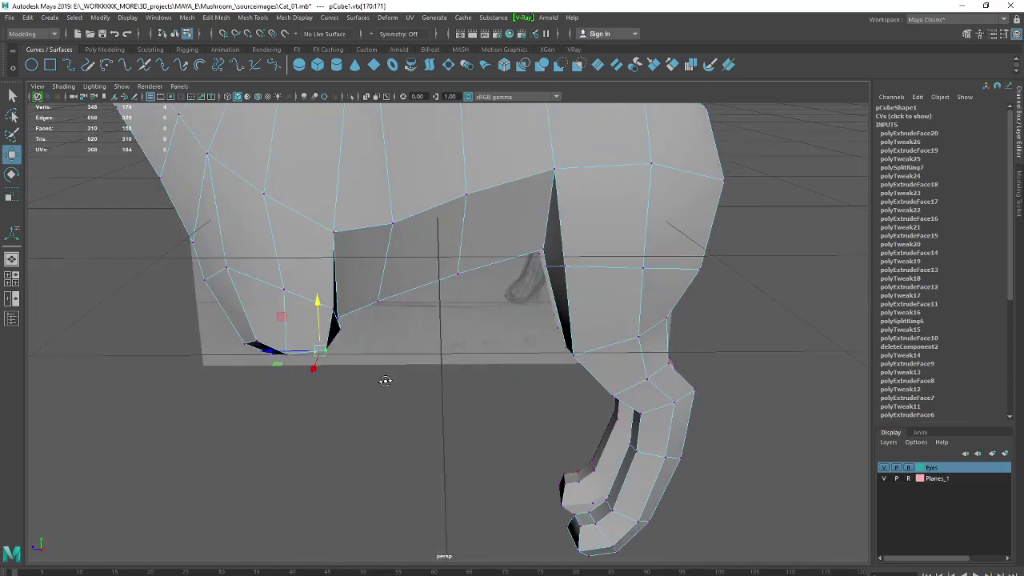
left_click_drag(383, 382, 393, 356, "alt")
left_click(288, 272)
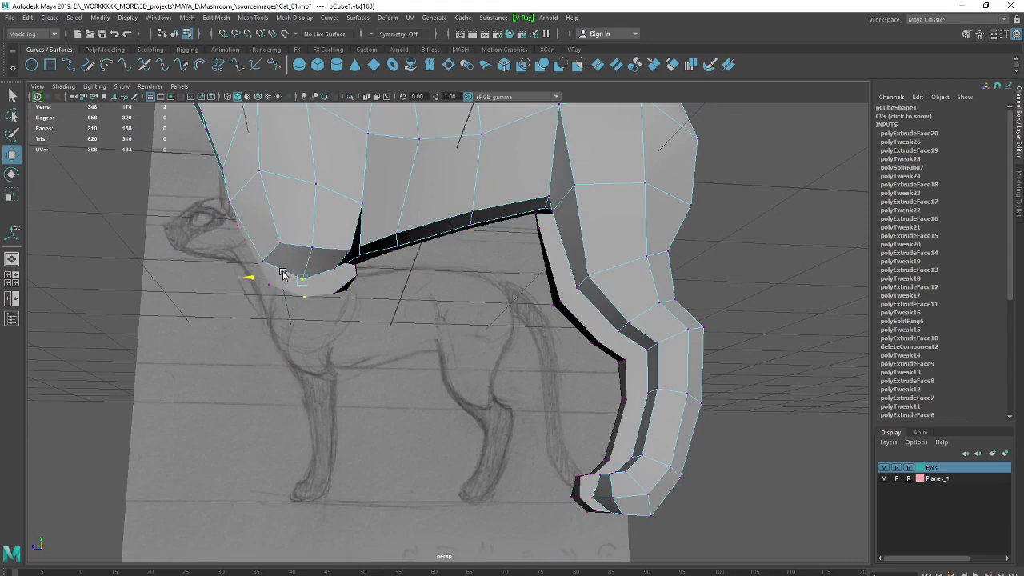
left_click_drag(305, 238, 305, 234)
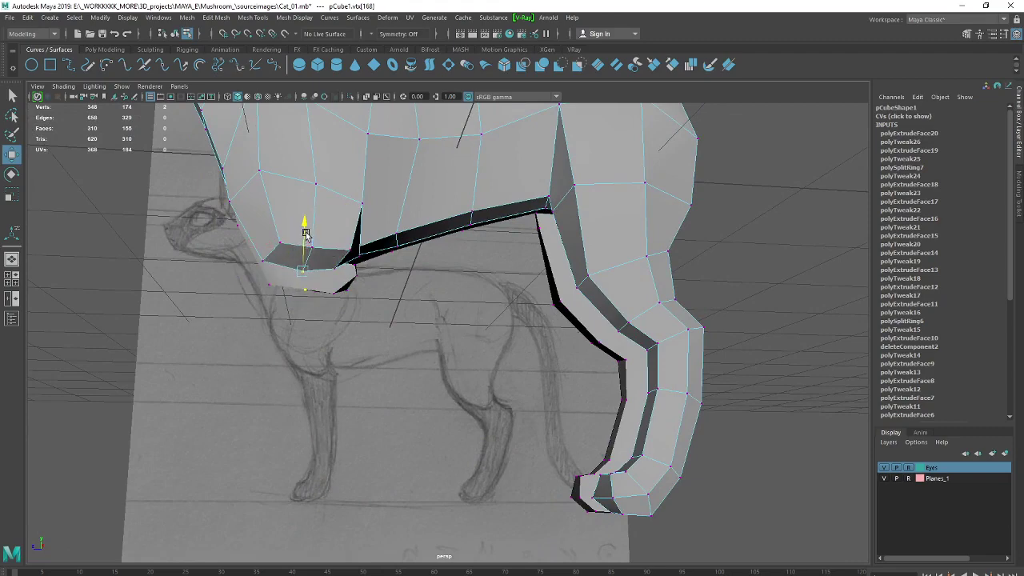
key("space")
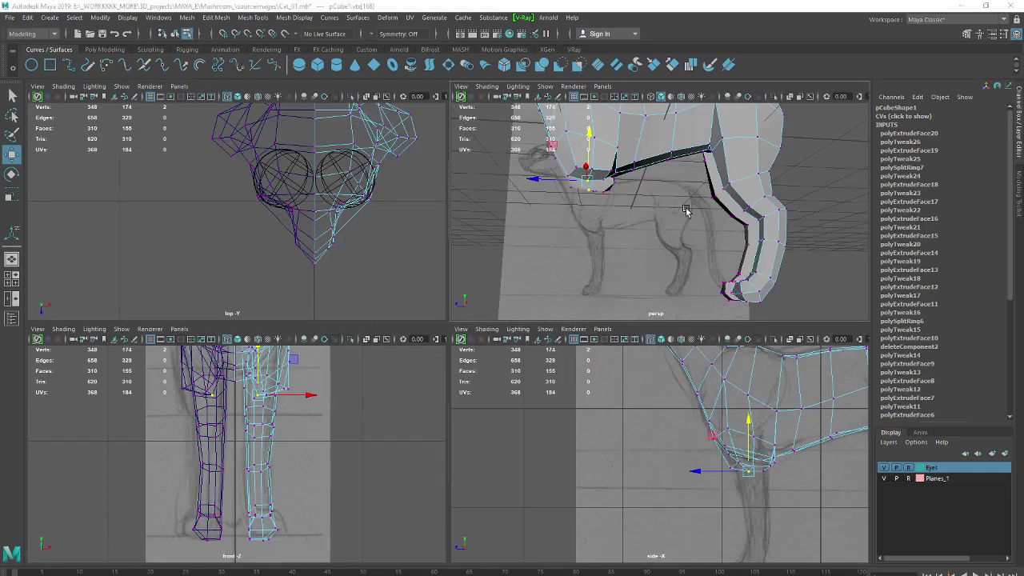
Raise a chest vertex in perspective to reshape the cat's front contour
key("space")
mouse_move(539, 229)
left_mouse_down("alt")
mouse_move(555, 279)
mouse_move(571, 280)
left_mouse_up("alt")
left_click(530, 297)
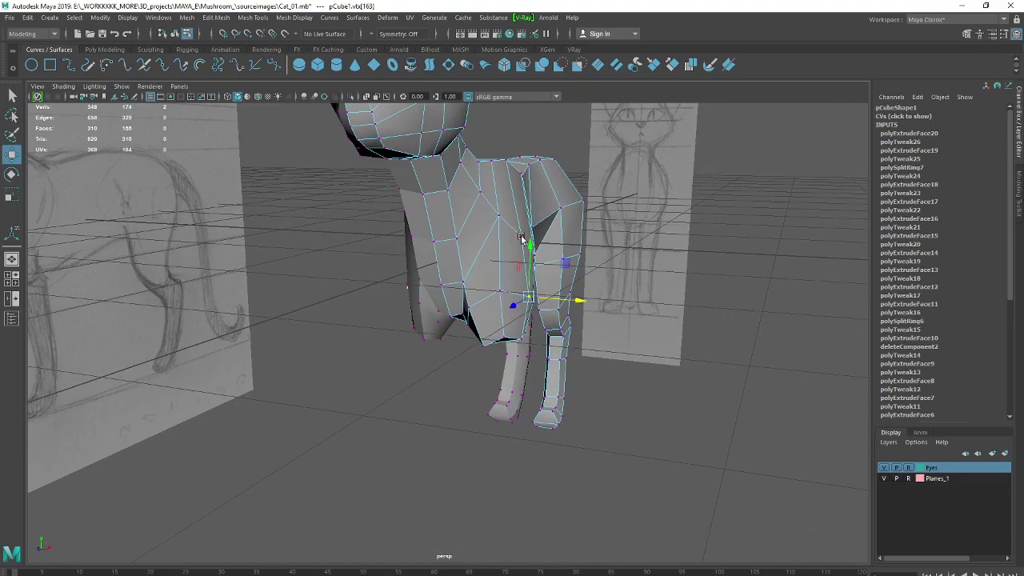
left_click_drag(539, 296, 537, 236)
mouse_move(610, 297)
left_mouse_down("alt")
mouse_move(623, 306)
mouse_move(612, 302)
left_mouse_up("alt")
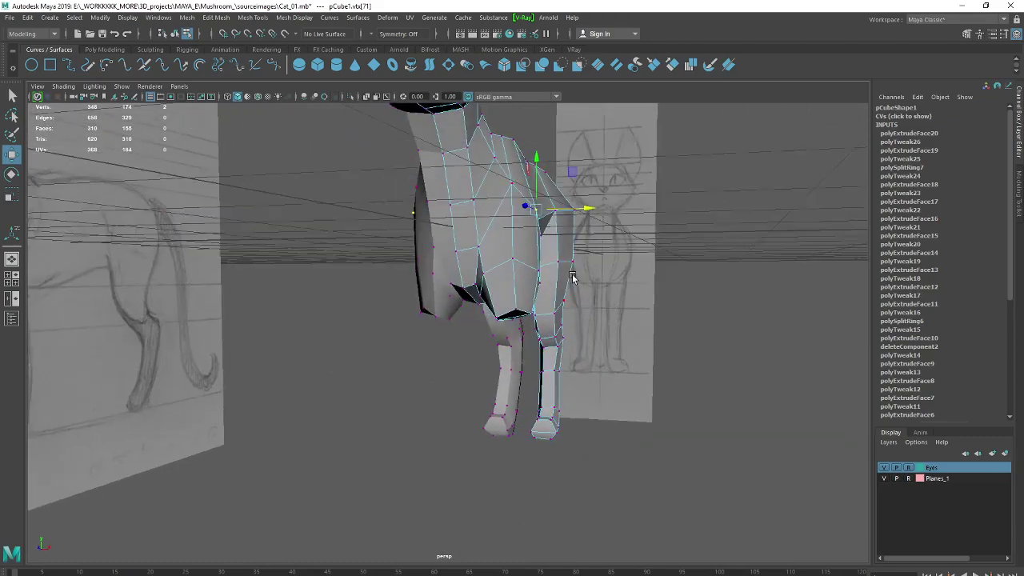
left_click(511, 196)
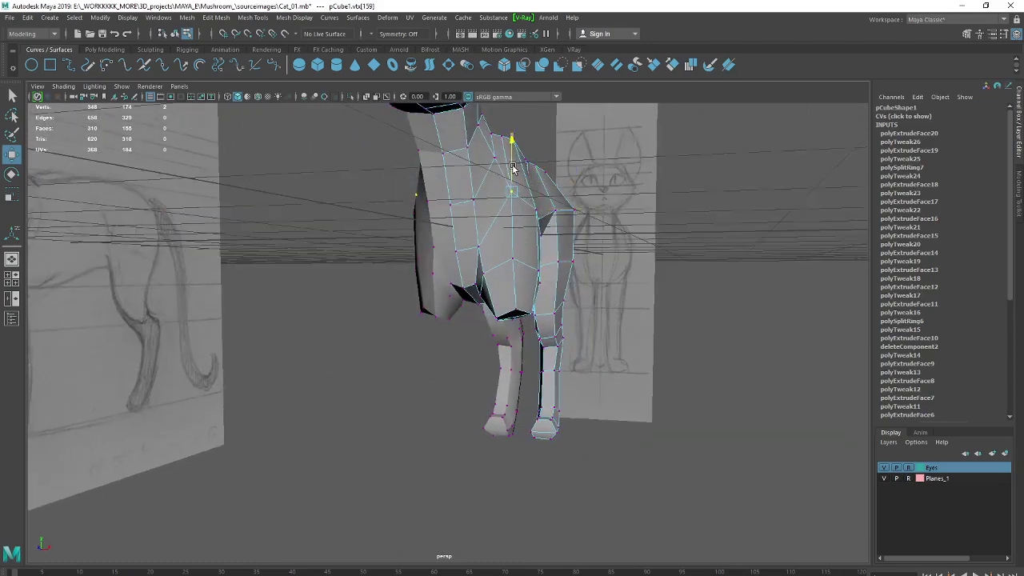
Select neck vertices, then orbit behind and select the body's underside faces
left_click_drag(512, 174, 490, 337, "alt")
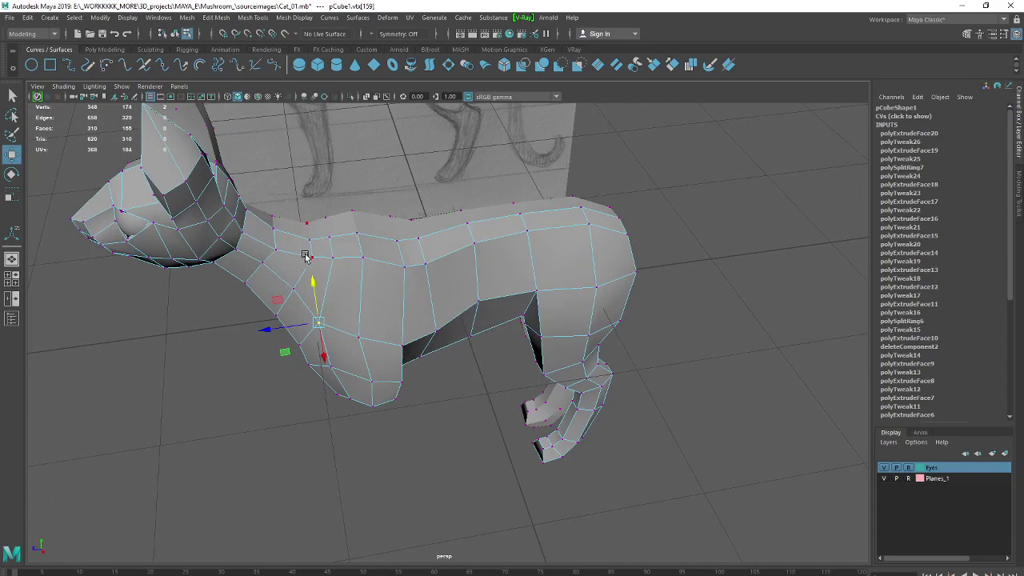
left_click(304, 256)
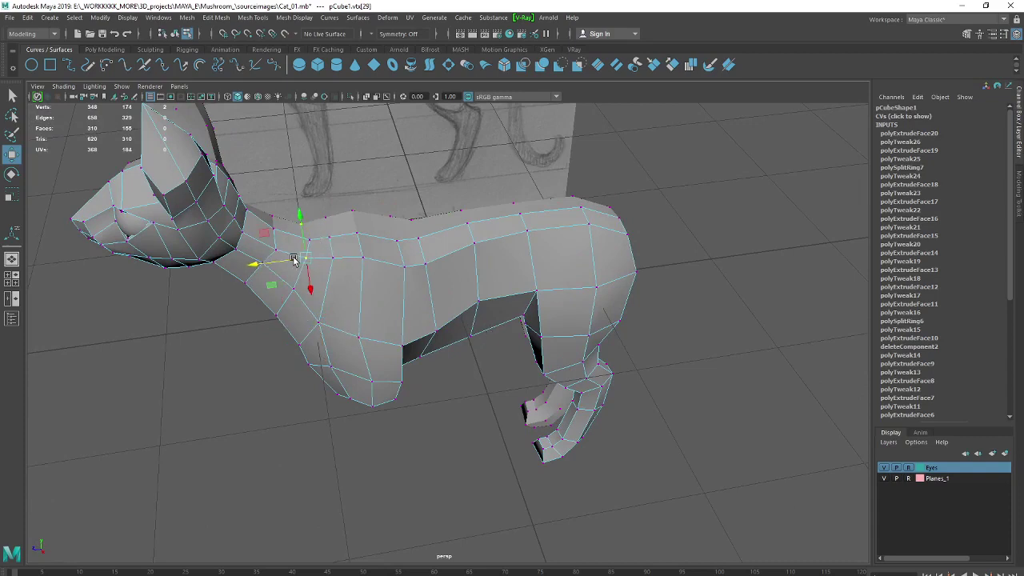
left_click(272, 216)
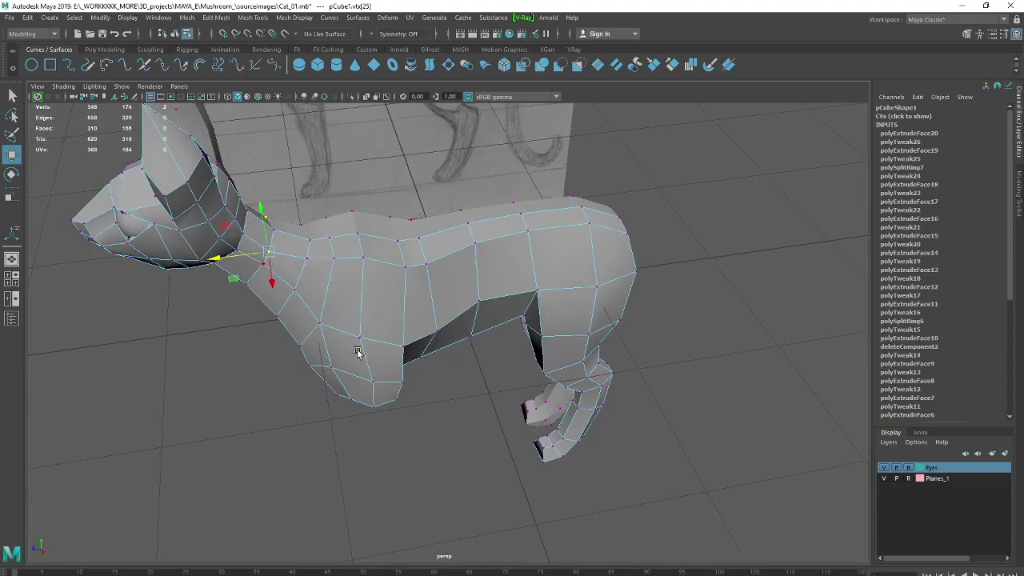
mouse_move(355, 354)
left_mouse_down("alt")
mouse_move(434, 293)
mouse_move(518, 276)
left_mouse_up("alt")
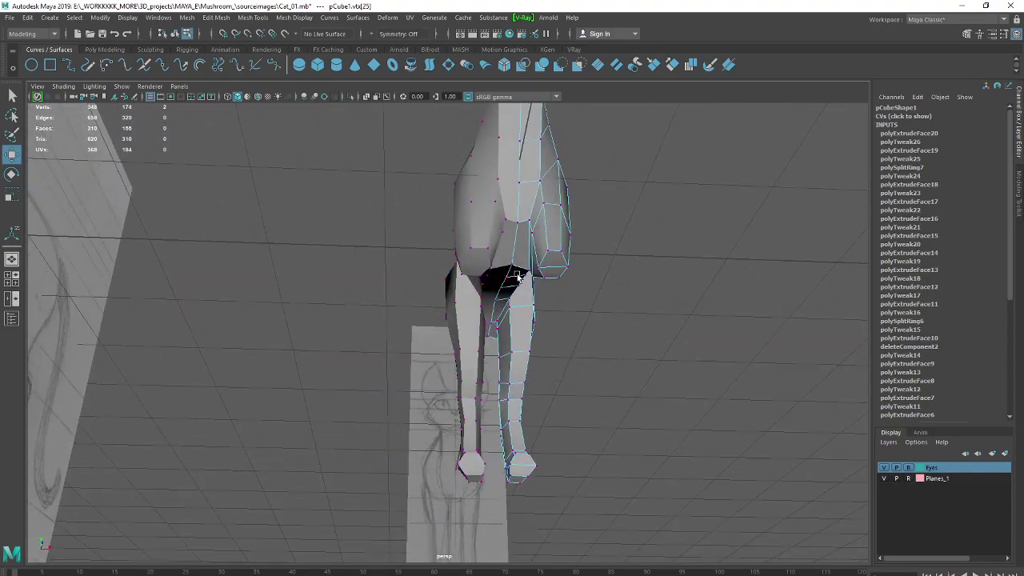
right_click_drag(553, 263, 550, 285)
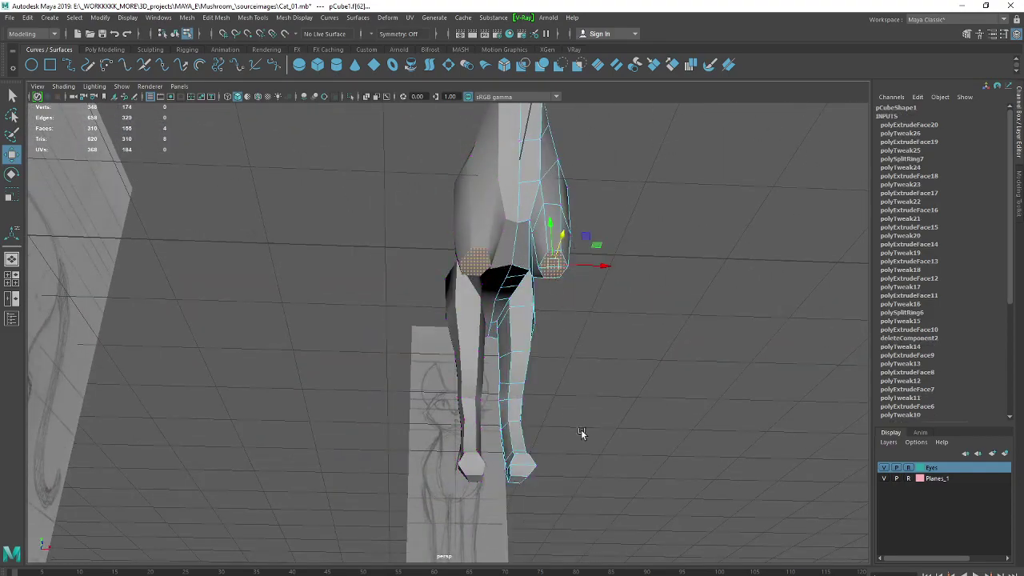
Extrude the underside faces downward, then narrow, raise and slightly rewiden the new bottom face
key("space")
key("space")
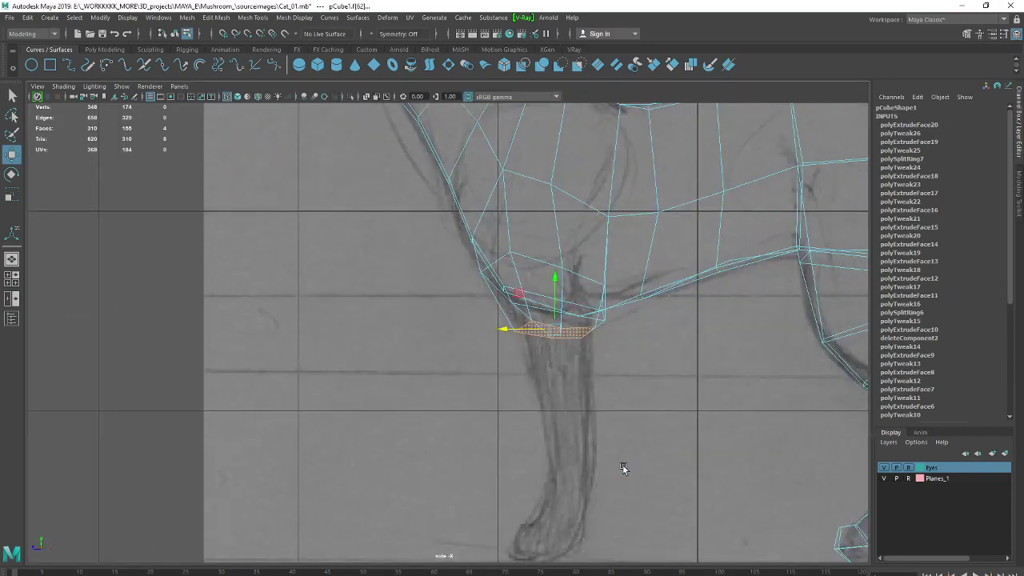
key("ctrl+e")
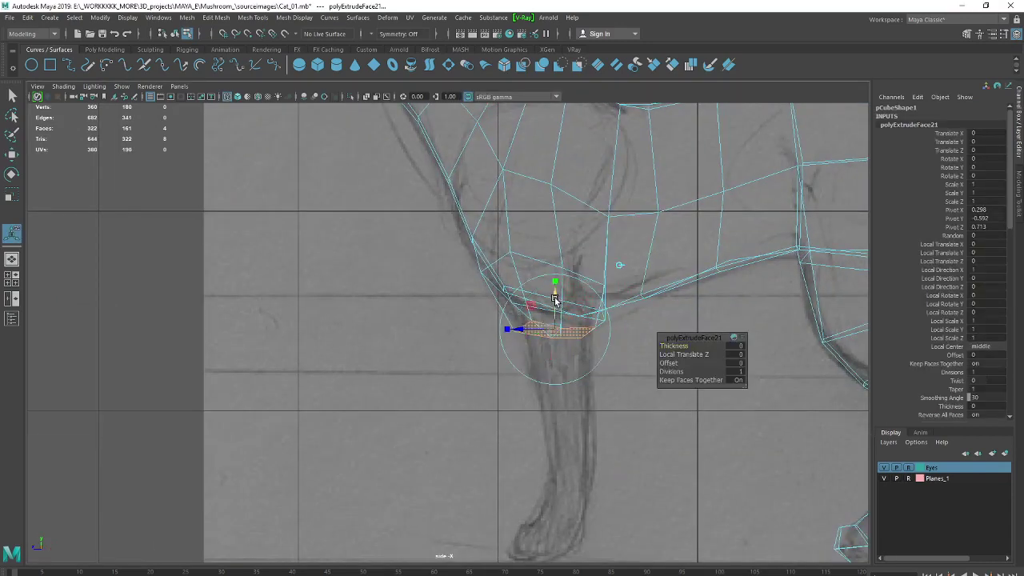
left_click_drag(555, 286, 552, 352)
key("r")
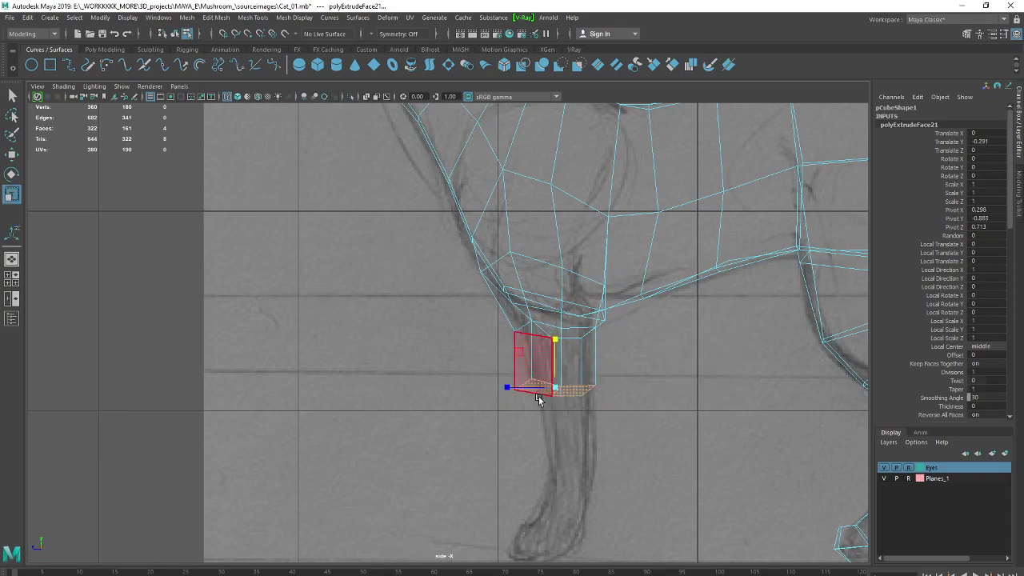
left_click_drag(542, 392, 561, 382)
key("w")
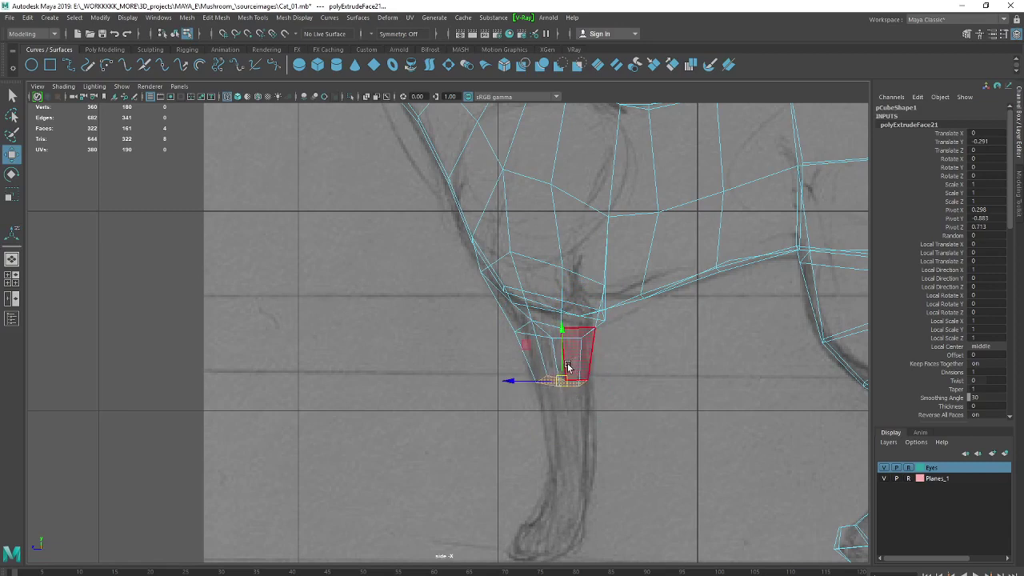
left_click_drag(562, 384, 562, 376)
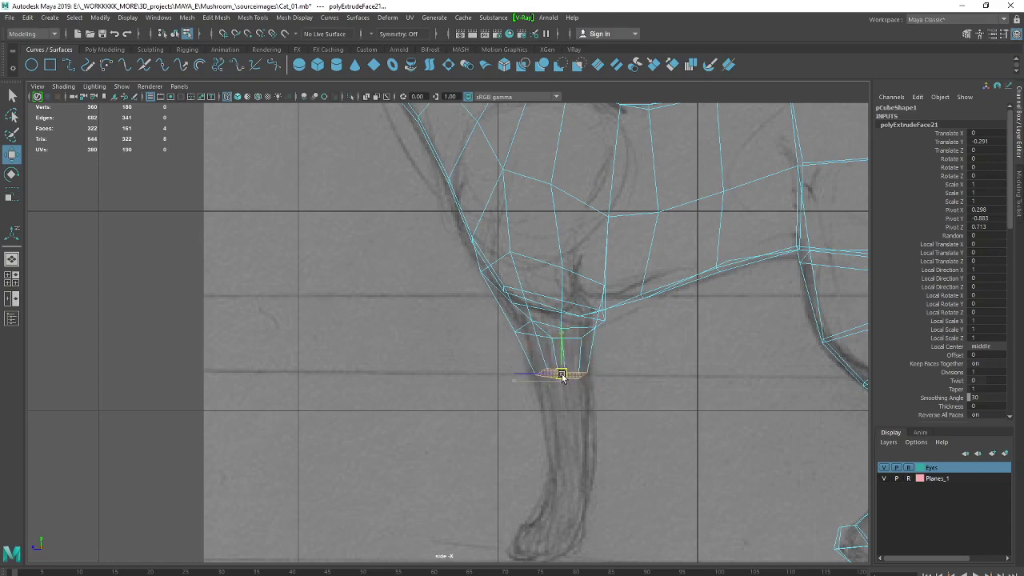
key("r")
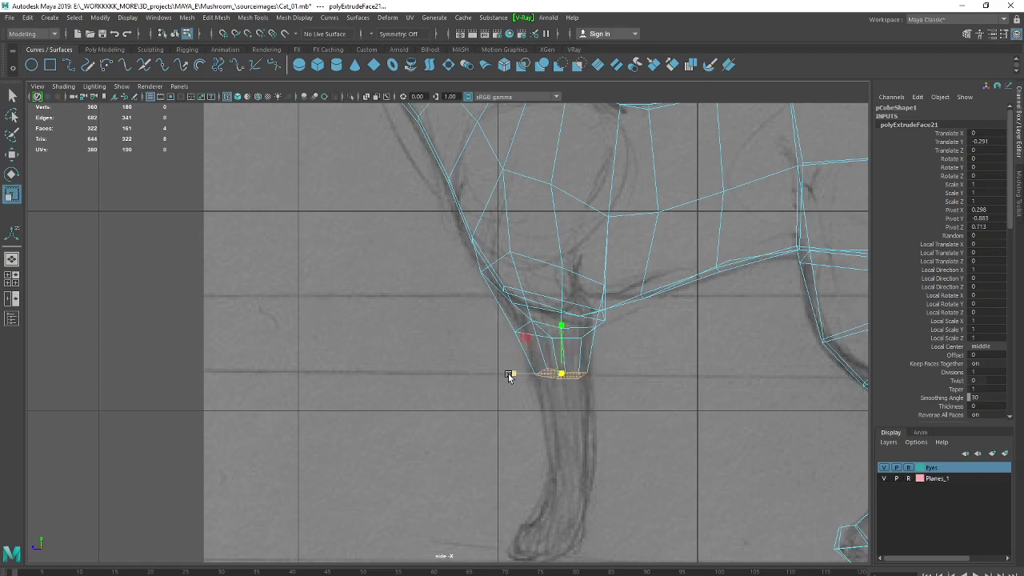
left_click_drag(512, 374, 505, 375)
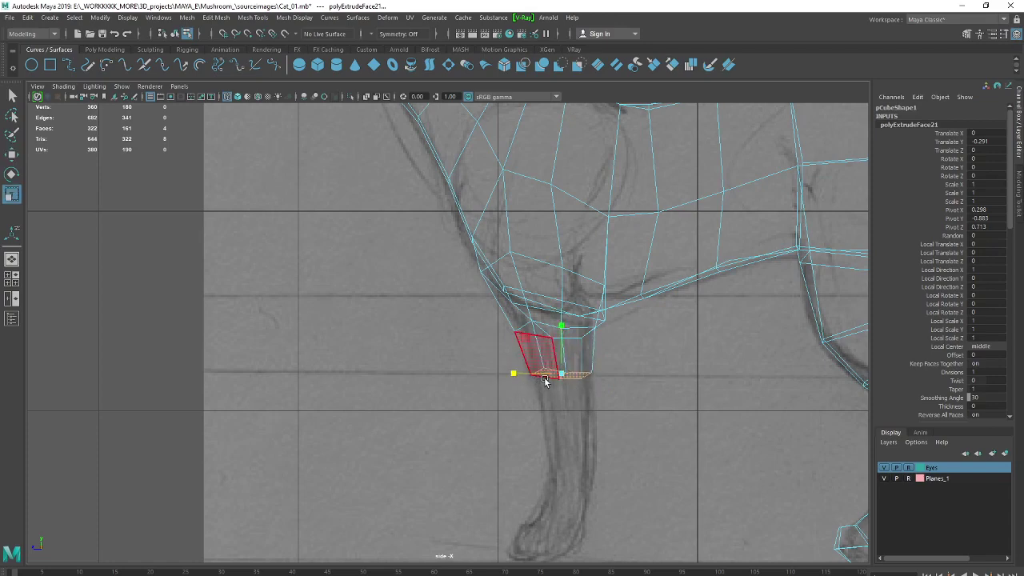
key("w")
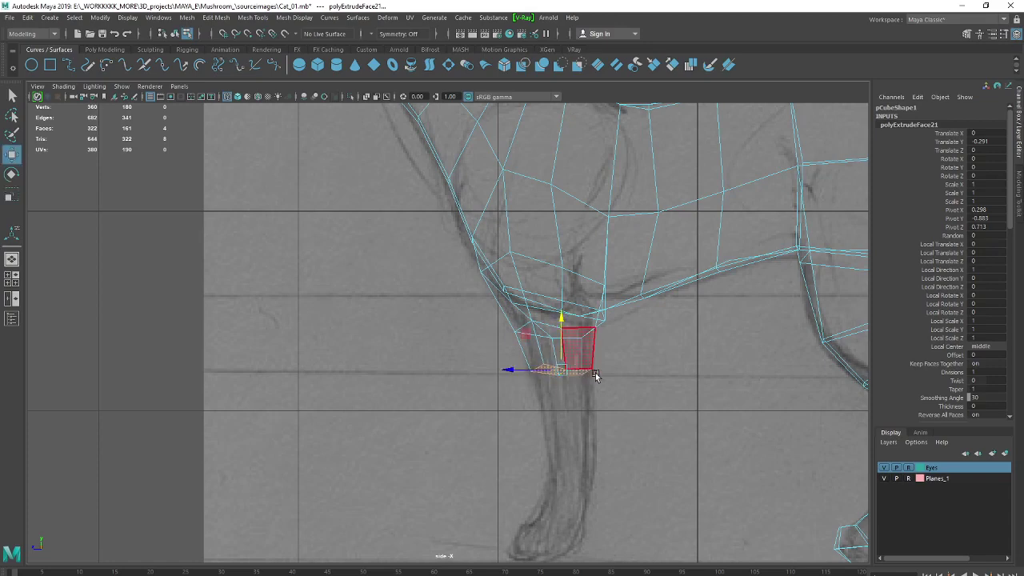
Move the paw-bottom vertices and the leg-to-chest vertex to match the side sketch
left_click(569, 352)
right_click_drag(561, 335, 490, 337)
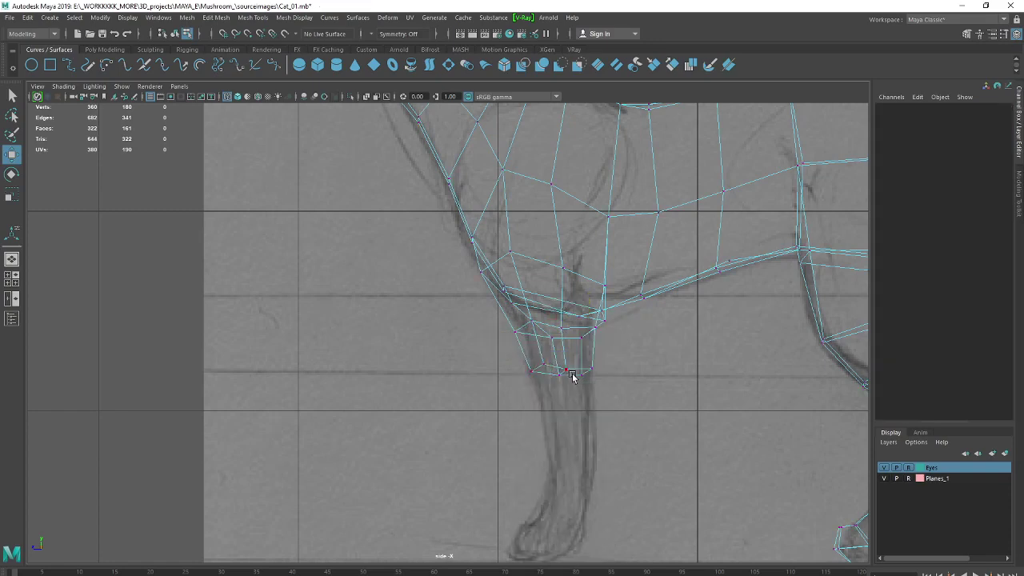
left_click(565, 369)
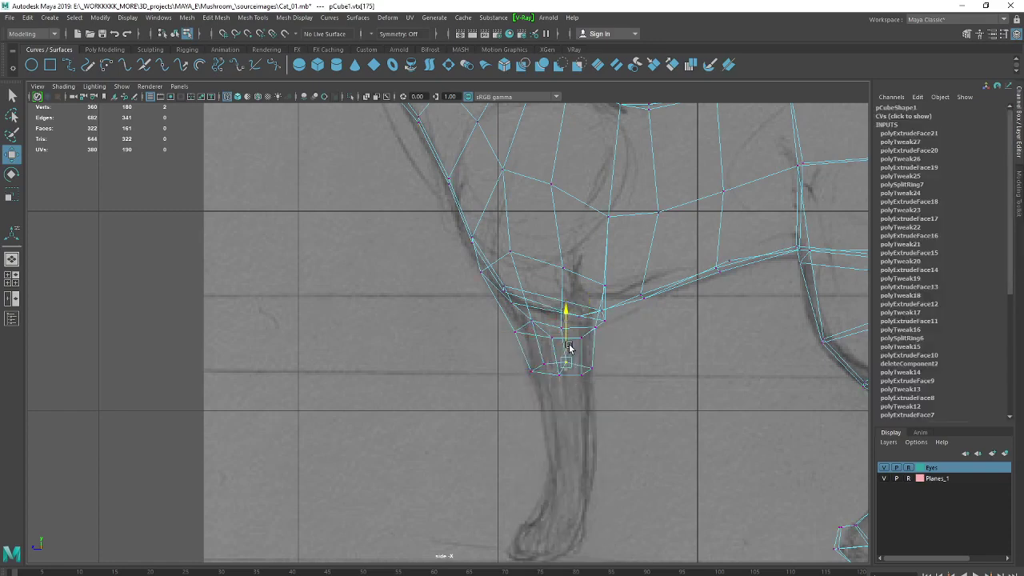
left_click_drag(550, 359, 538, 370)
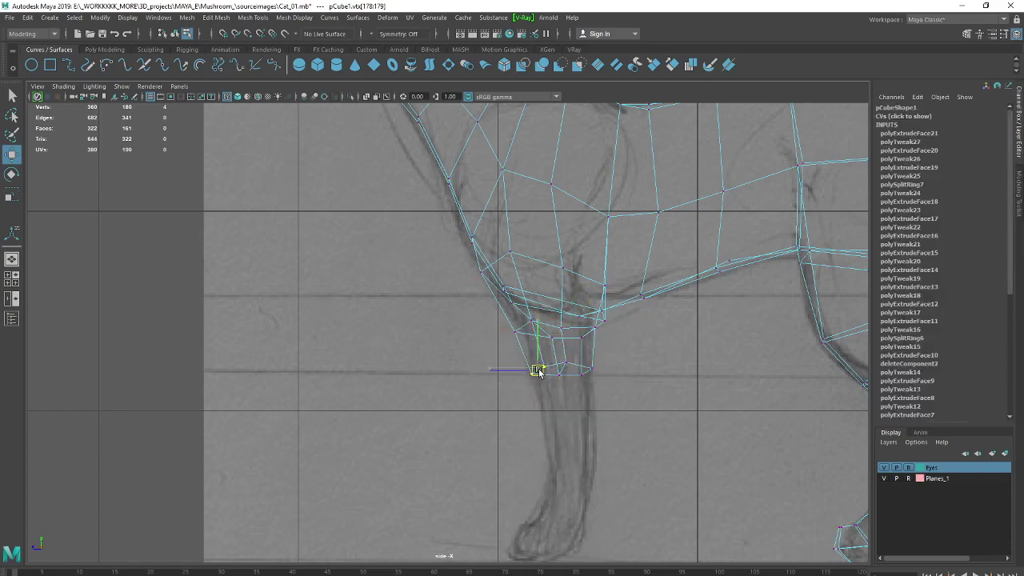
mouse_move(608, 370)
left_mouse_down()
mouse_move(578, 388)
mouse_move(564, 343)
mouse_move(526, 366)
left_mouse_up()
left_click(544, 373)
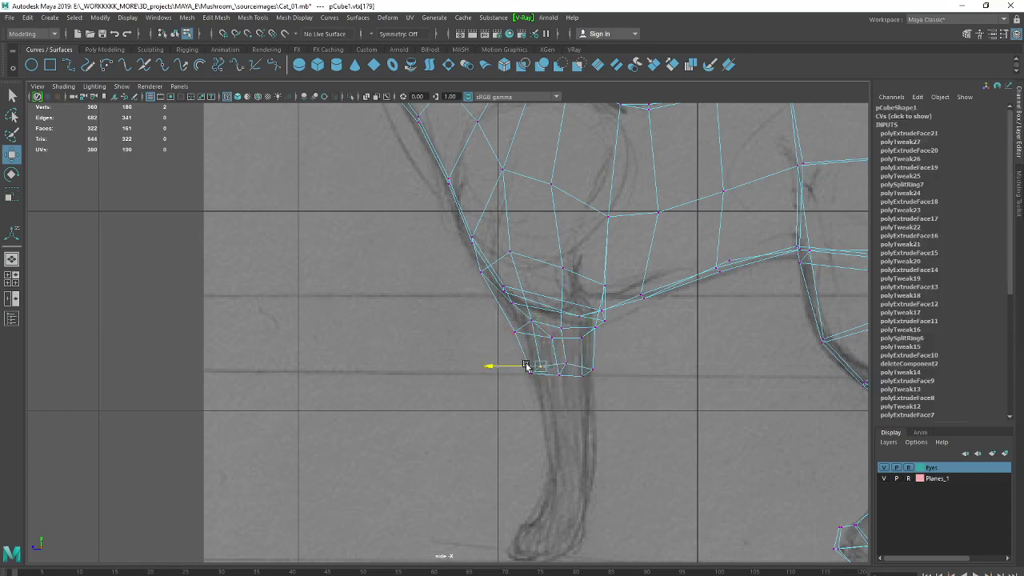
left_click(558, 326)
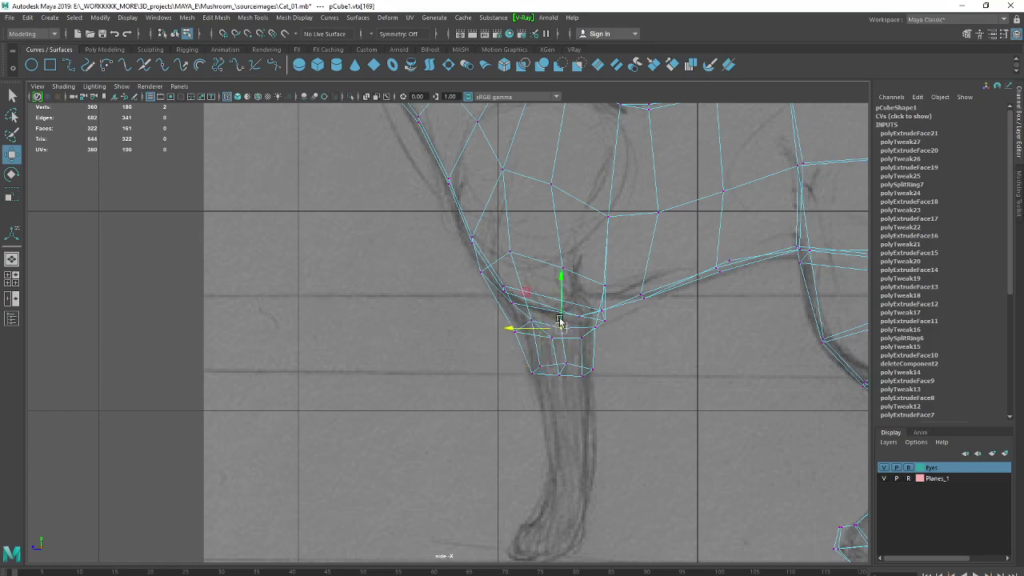
left_click_drag(561, 280, 561, 272)
In the full-size perspective view, move a vertex on the front leg to begin rounding the shoulder
key("space")
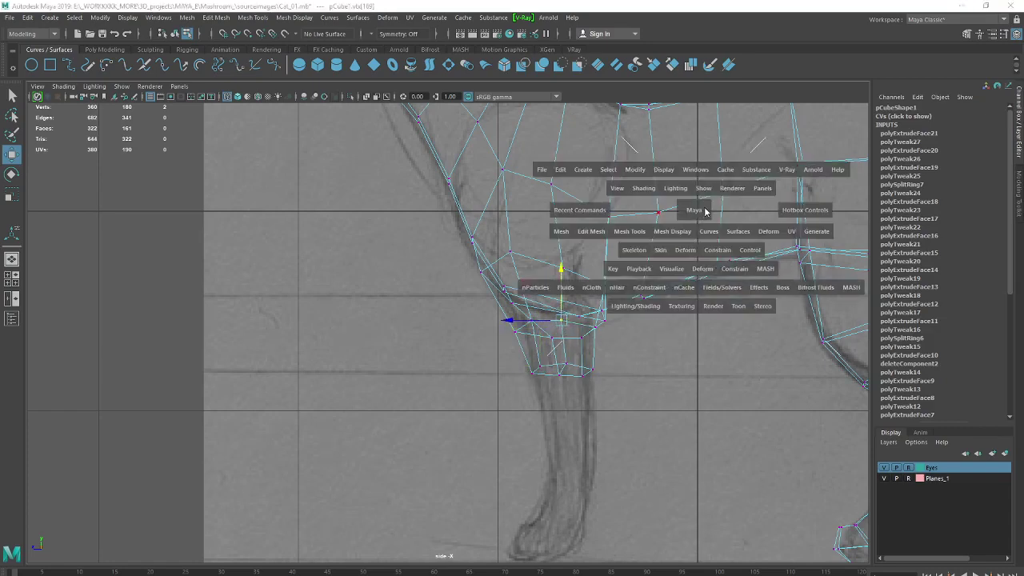
key("space")
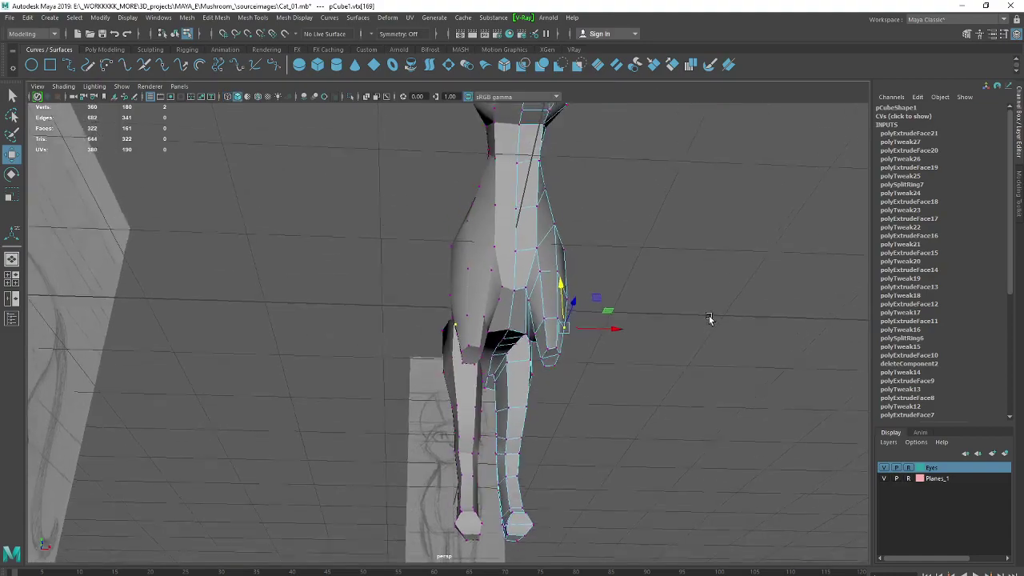
mouse_move(709, 318)
left_mouse_down("alt")
mouse_move(557, 377)
mouse_move(562, 370)
left_mouse_up("alt")
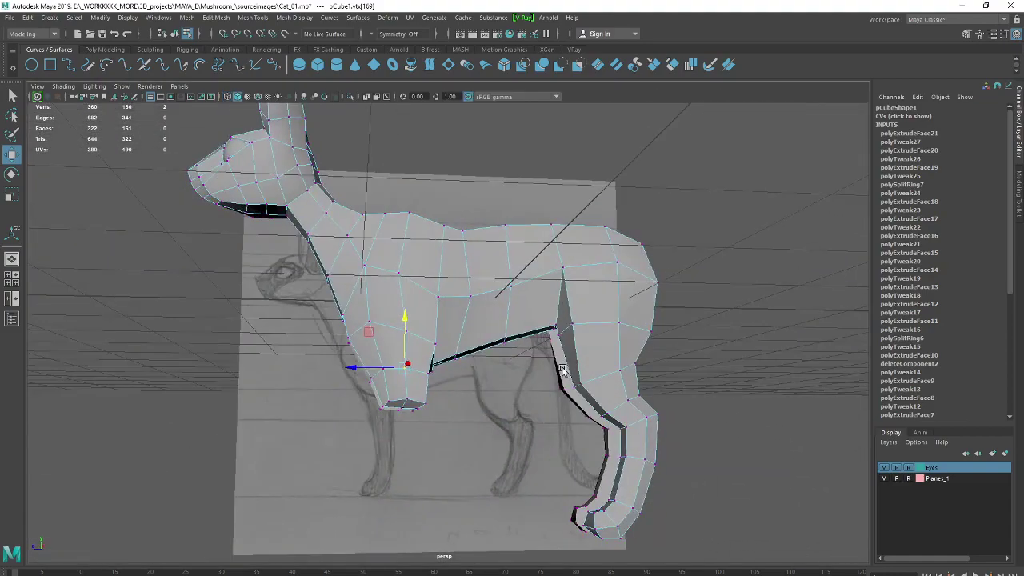
left_click_drag(490, 408, 432, 433, "alt")
mouse_move(395, 420)
right_mouse_down("alt")
mouse_move(560, 464)
mouse_move(656, 411)
mouse_move(582, 393)
right_mouse_up("alt")
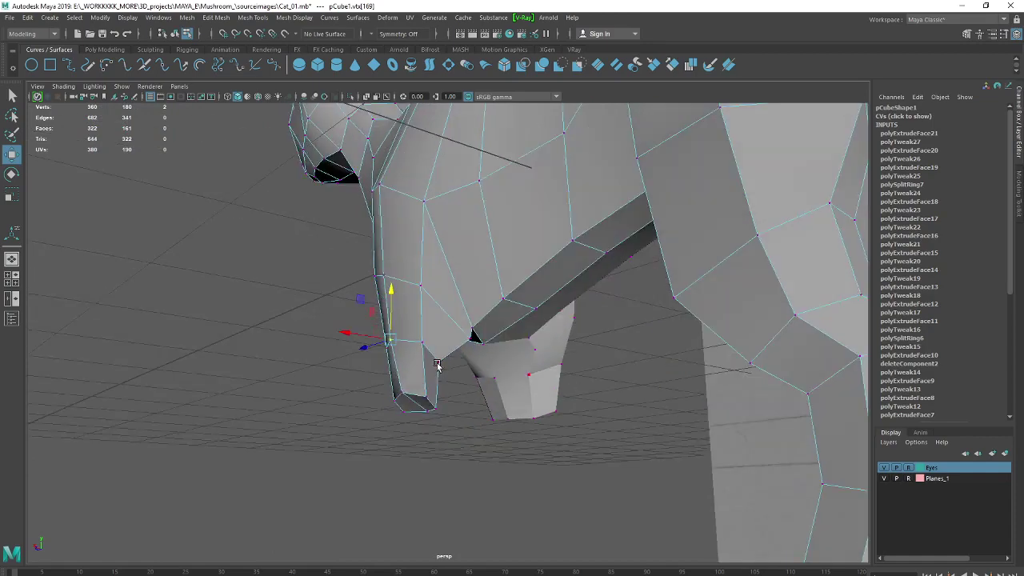
mouse_move(437, 366)
left_mouse_down("alt")
mouse_move(498, 361)
mouse_move(476, 336)
left_mouse_up("alt")
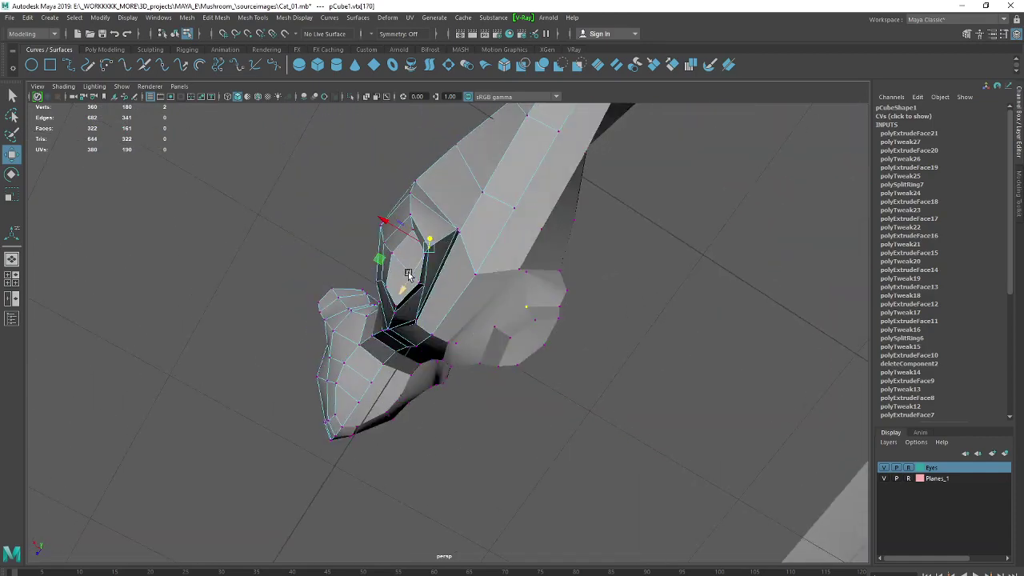
mouse_move(406, 269)
left_mouse_down()
mouse_move(428, 263)
mouse_move(374, 270)
left_mouse_up()
left_click(392, 323)
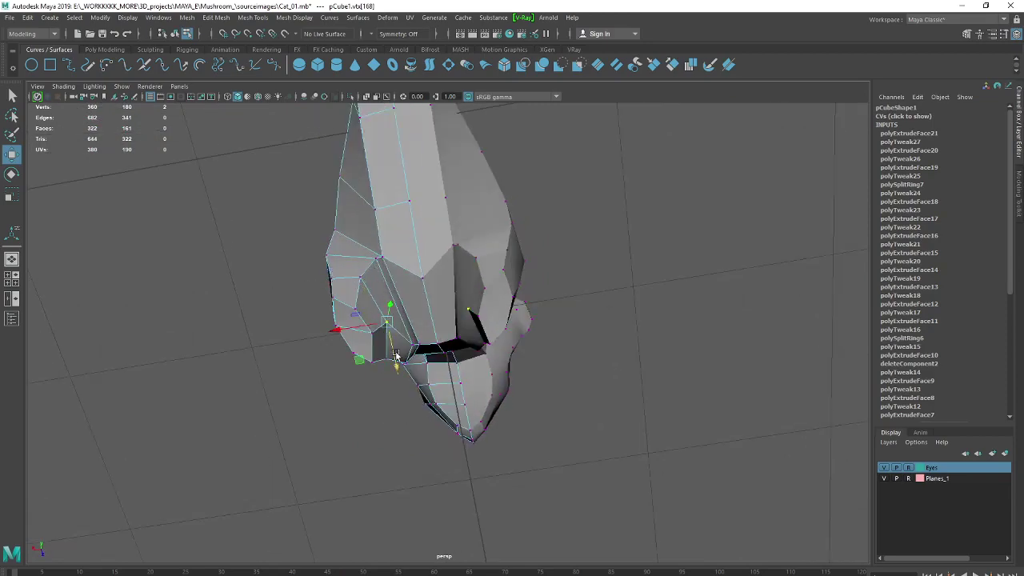
Adjust vertices at the leg joint and upper leg edge, then zoom out to the whole cat
mouse_move(398, 365)
left_mouse_down("alt")
mouse_move(406, 379)
mouse_move(234, 402)
left_mouse_up("alt")
left_click(421, 342)
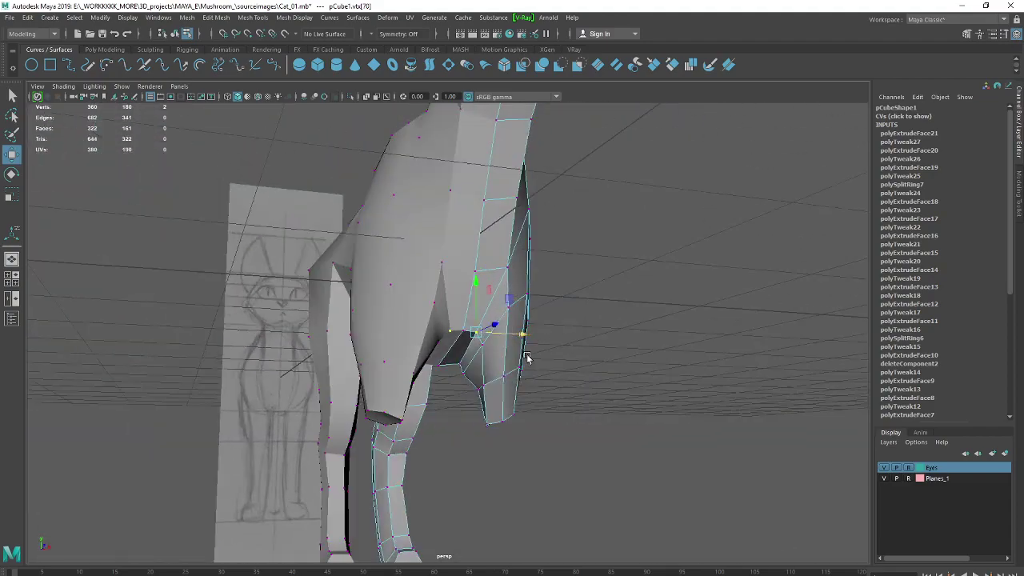
mouse_move(526, 357)
left_mouse_down("alt")
mouse_move(490, 359)
mouse_move(532, 370)
mouse_move(580, 343)
mouse_move(520, 345)
left_mouse_up("alt")
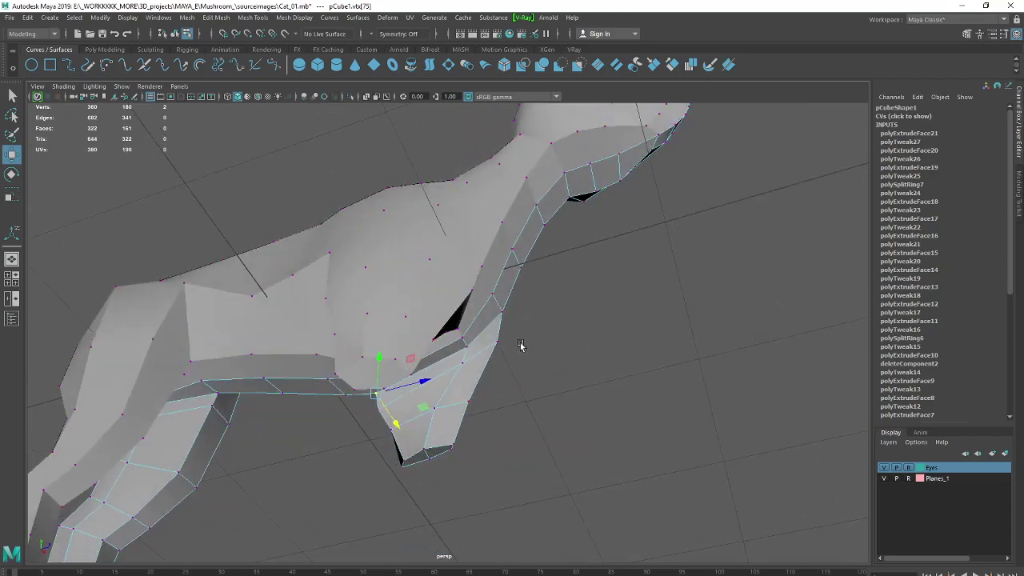
left_click(466, 364)
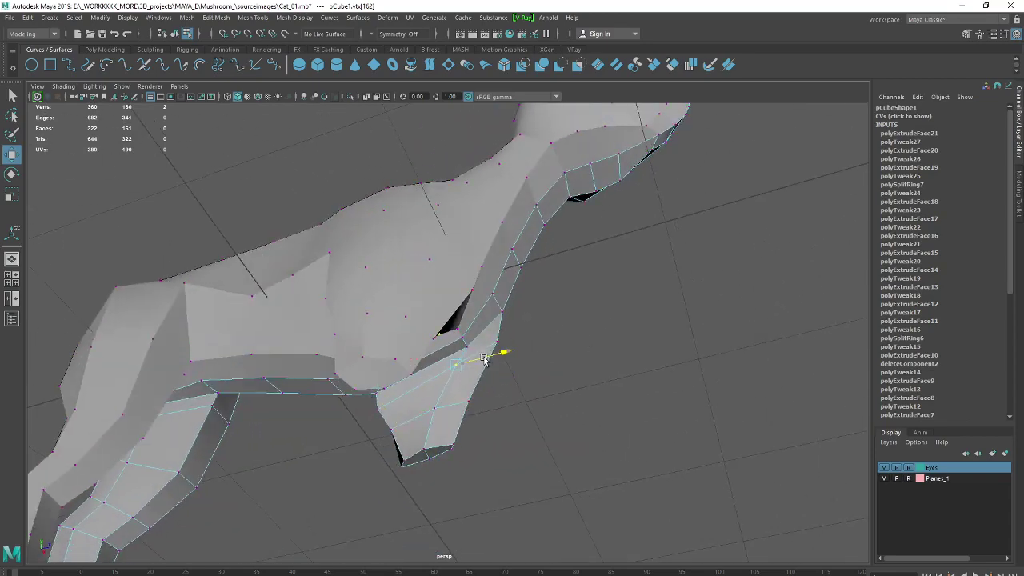
left_click(464, 346)
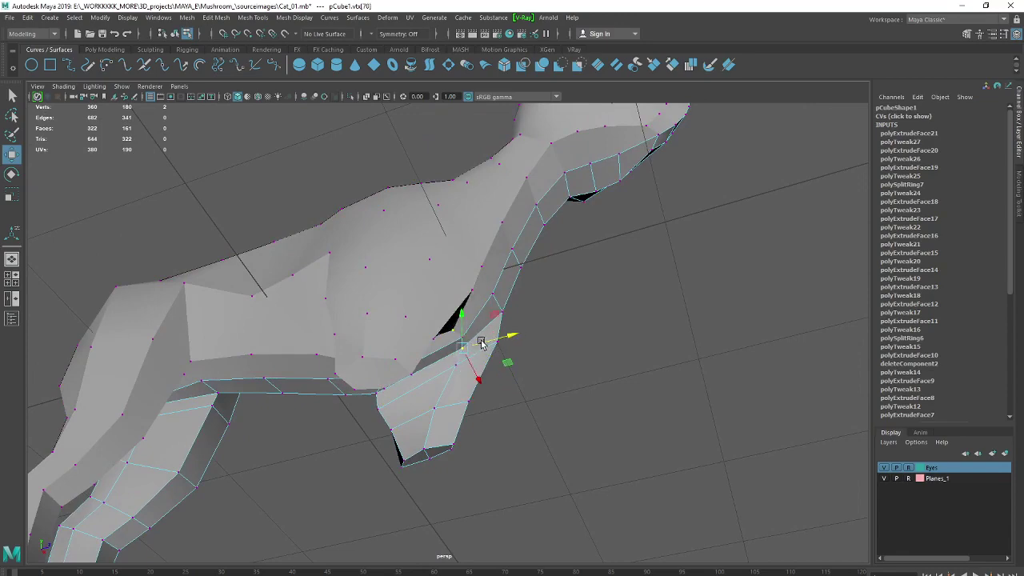
mouse_move(481, 342)
left_mouse_down("alt")
mouse_move(512, 375)
mouse_move(515, 337)
mouse_move(560, 345)
left_mouse_up("alt")
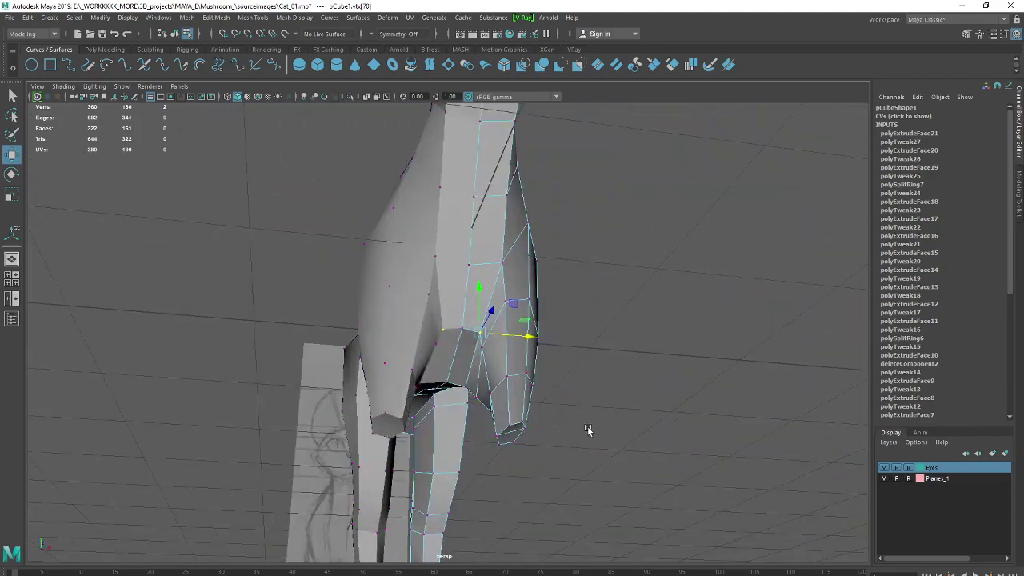
mouse_move(587, 431)
left_mouse_down("alt")
mouse_move(637, 367)
mouse_move(599, 400)
left_mouse_up("alt")
Rotate the knee ring of leg vertices level and shift it slightly sideways along X
key("space")
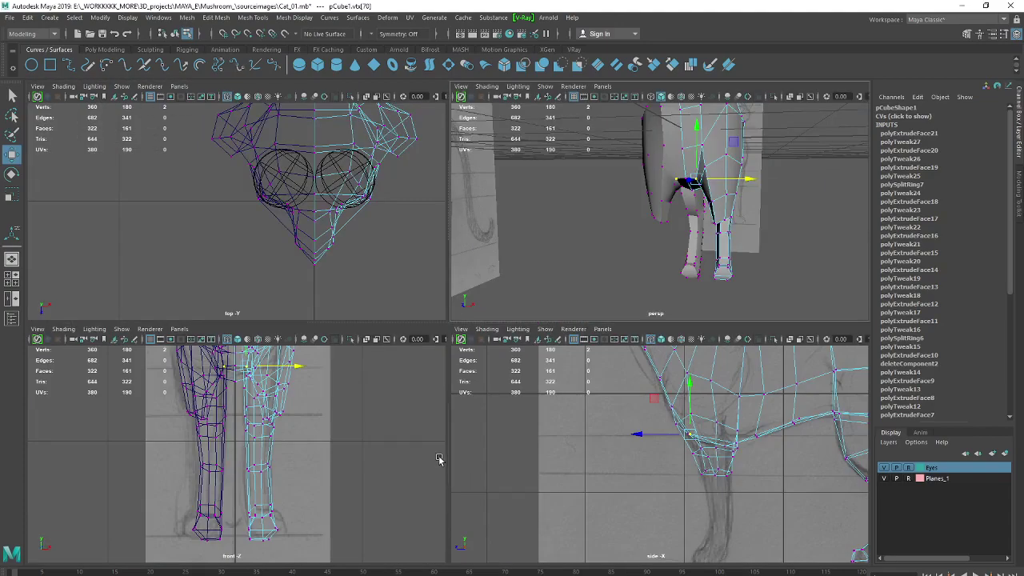
key("space")
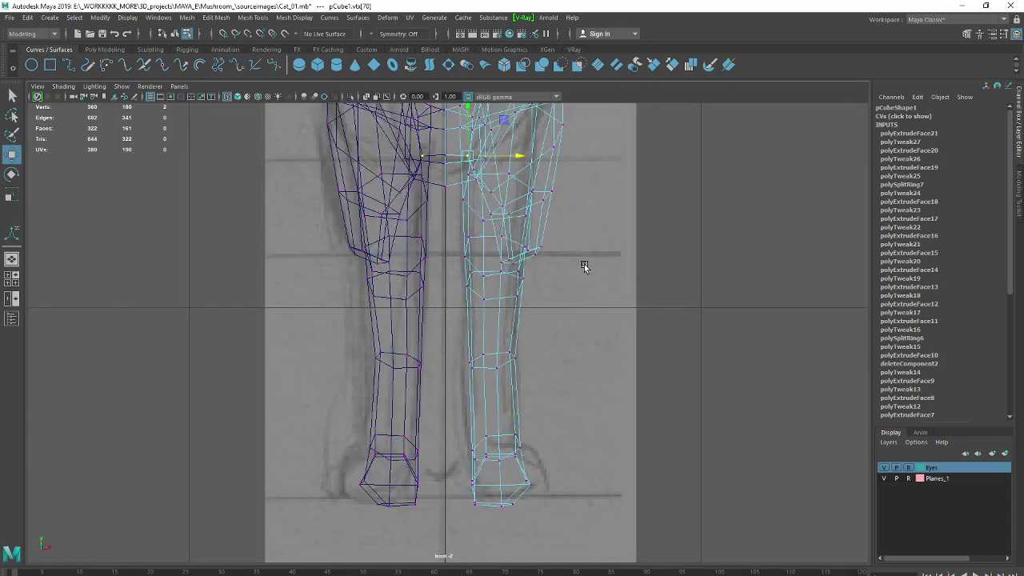
key("space")
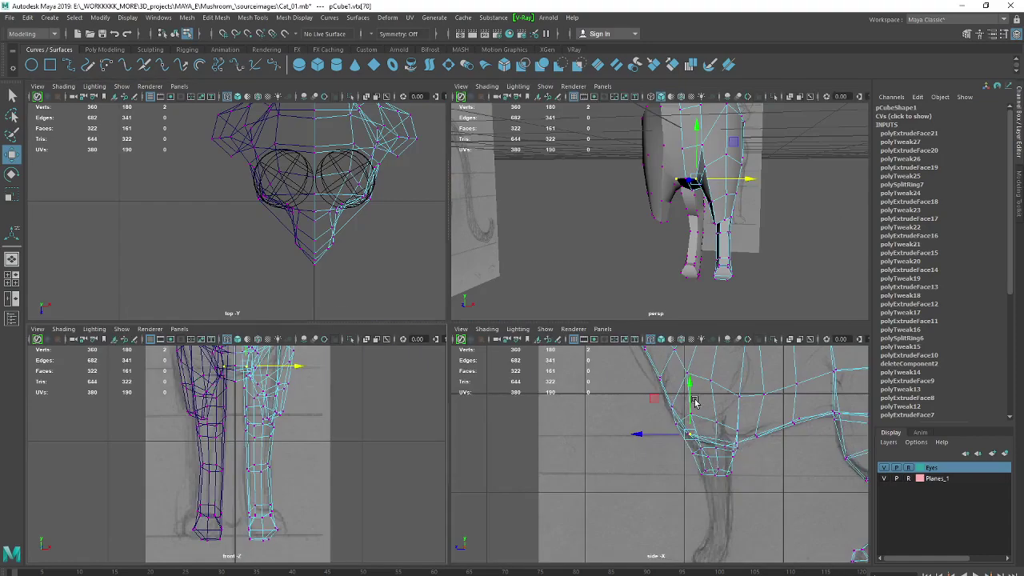
left_click_drag(762, 259, 667, 255, "alt")
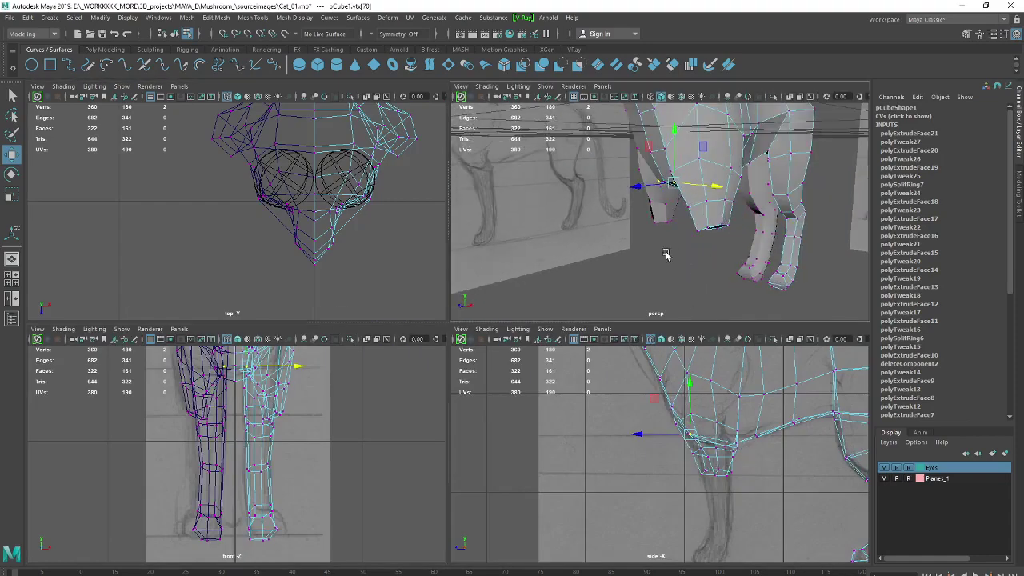
left_click_drag(685, 216, 721, 242)
key("space")
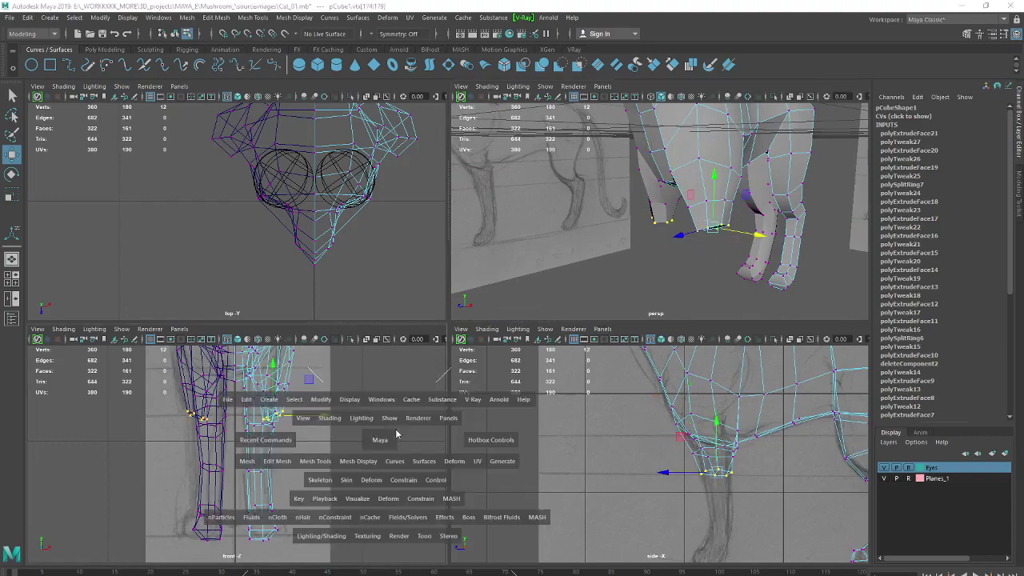
key("e")
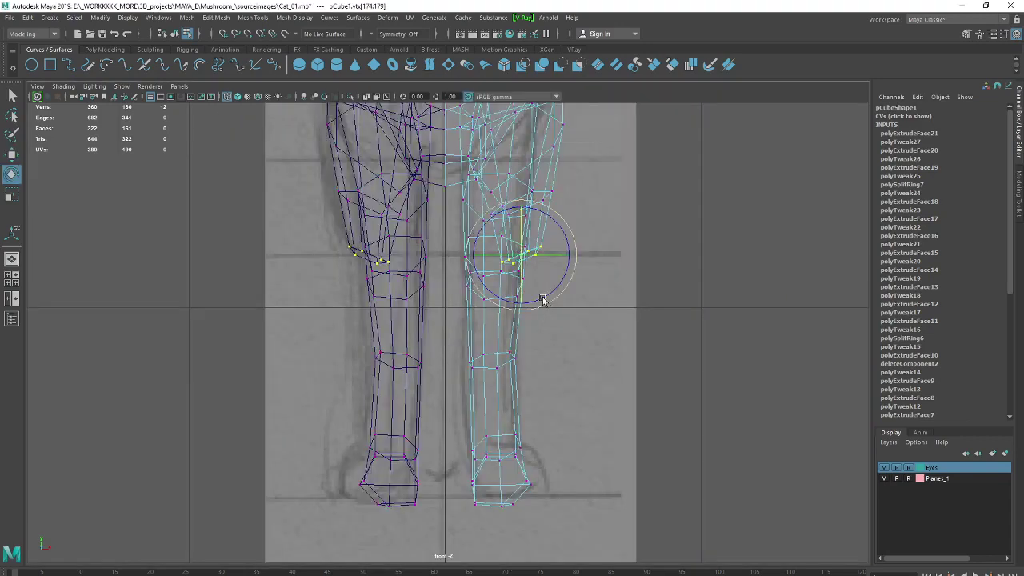
mouse_move(549, 214)
left_mouse_down()
mouse_move(559, 226)
mouse_move(539, 258)
left_mouse_up()
key("w")
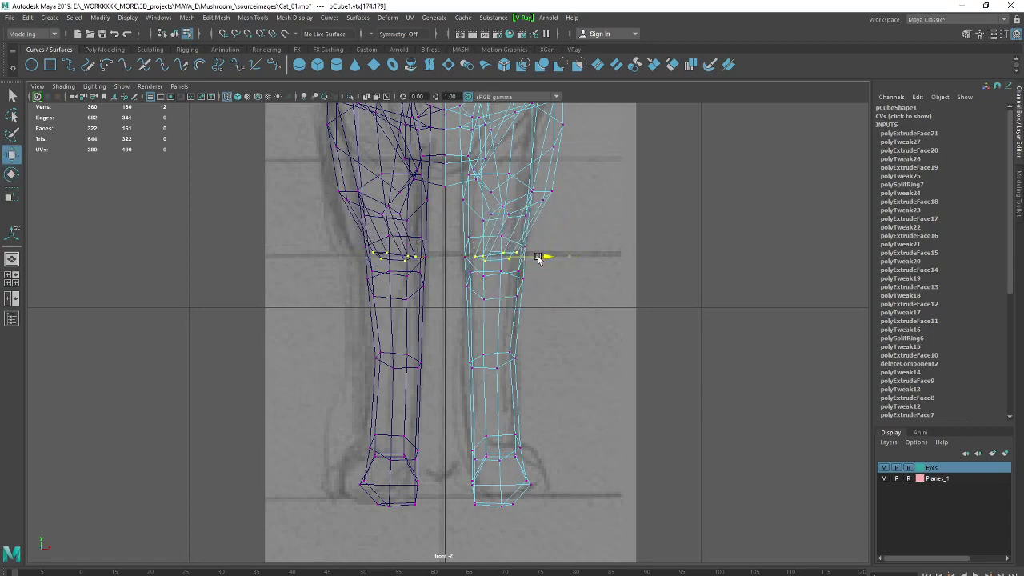
left_click_drag(538, 257, 561, 257)
key("r")
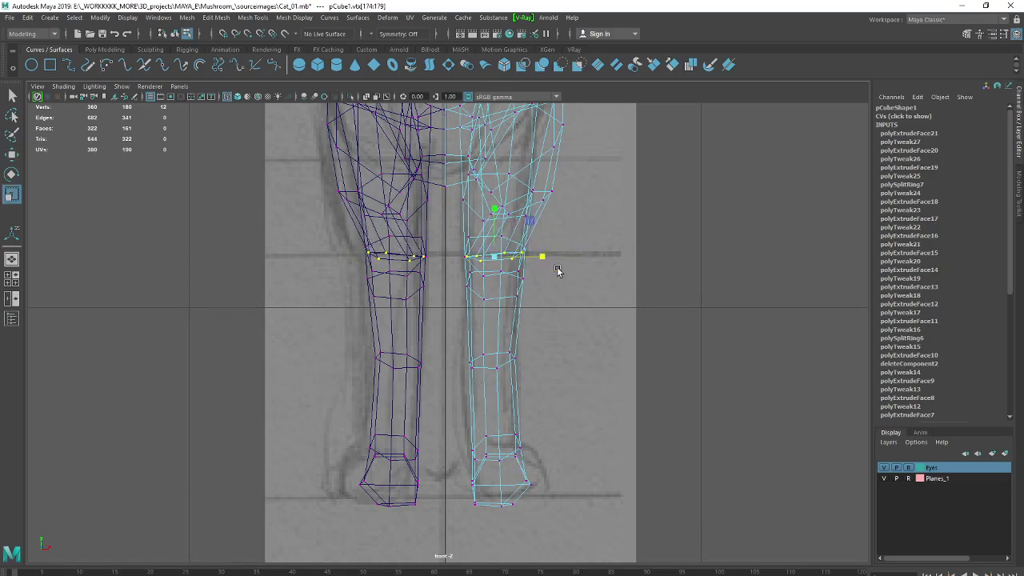
key("w")
left_click_drag(552, 261, 555, 262)
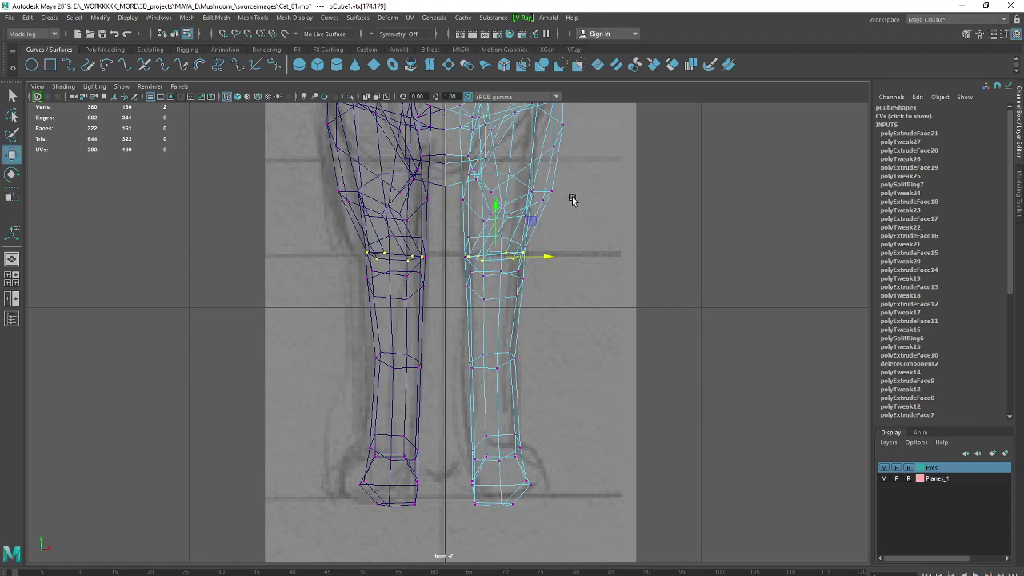
Slide the upper-leg edge loop along X to fit the leg width in the front sketch
right_click_drag(544, 195, 547, 165)
left_click(543, 185)
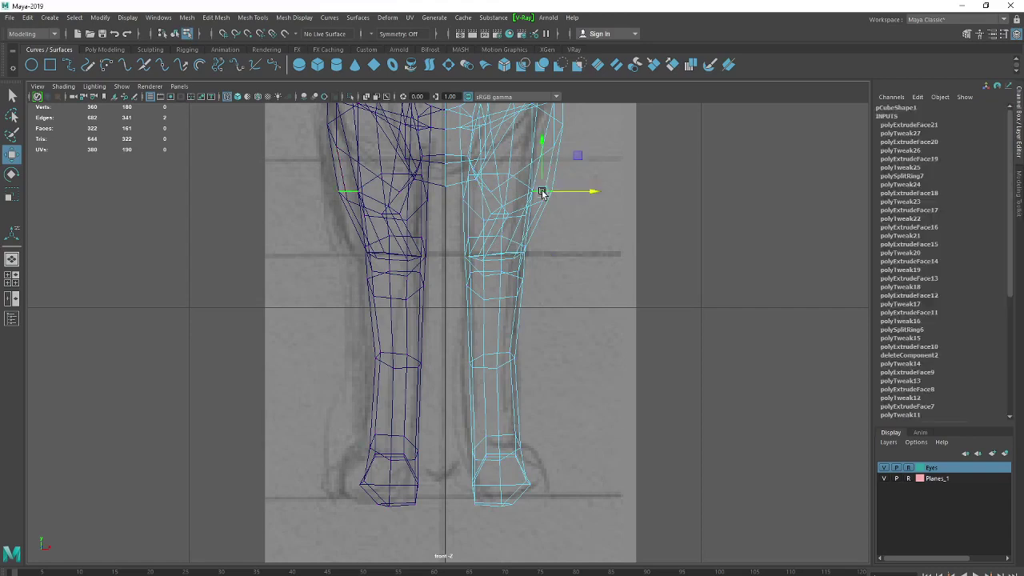
left_click_drag(562, 200, 542, 201)
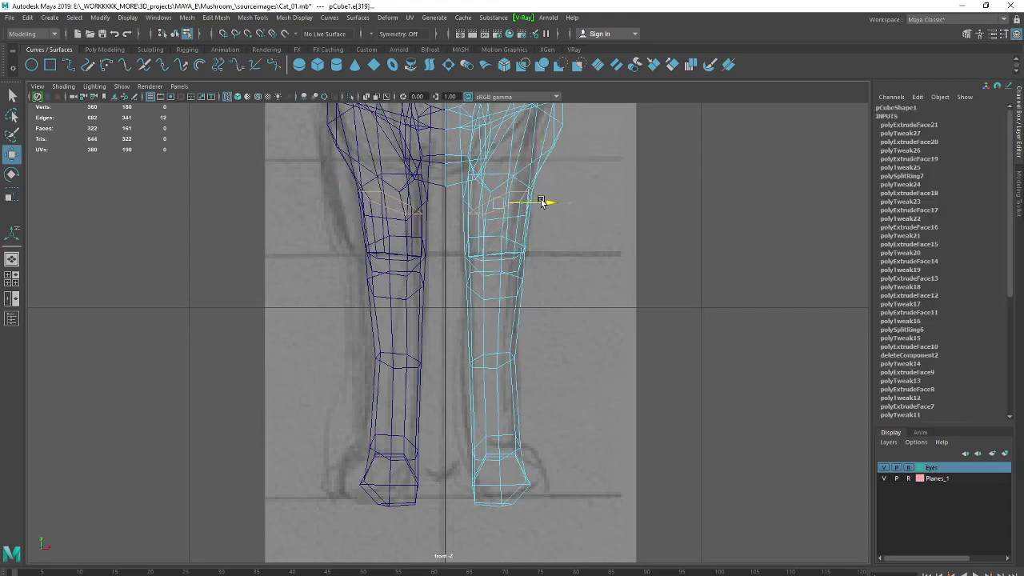
left_click_drag(541, 201, 549, 199)
key("e")
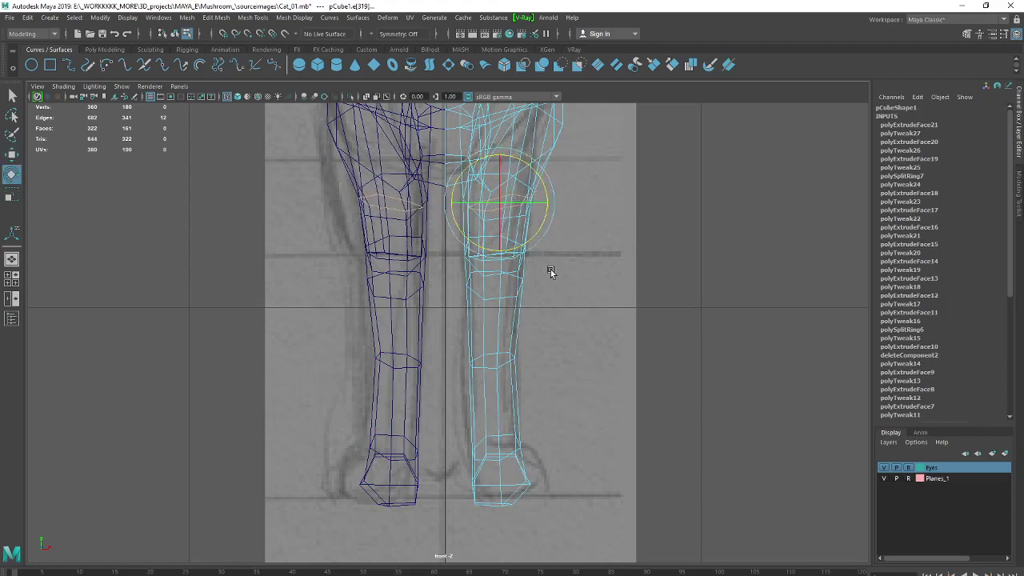
key("w")
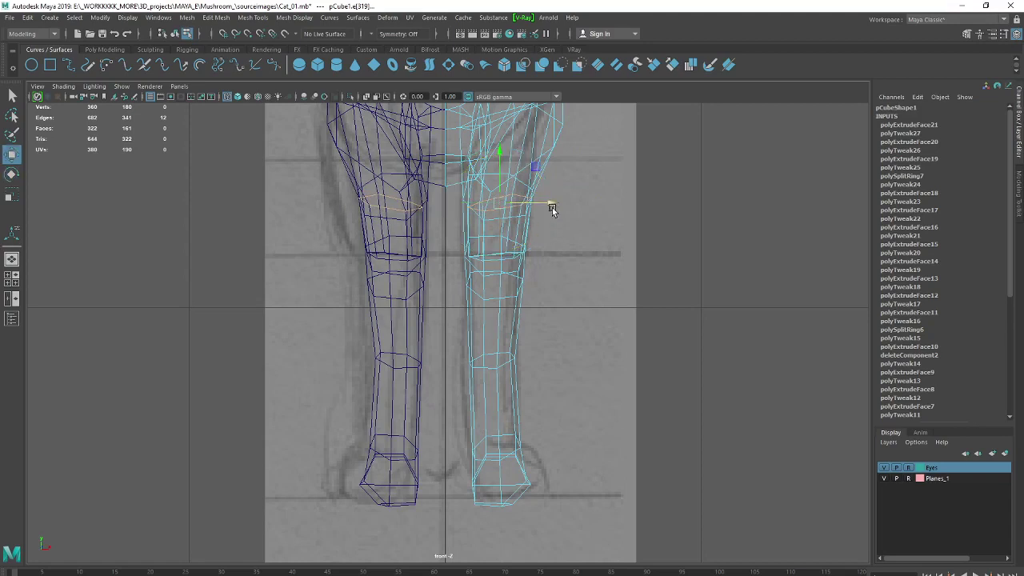
key("e")
key("r")
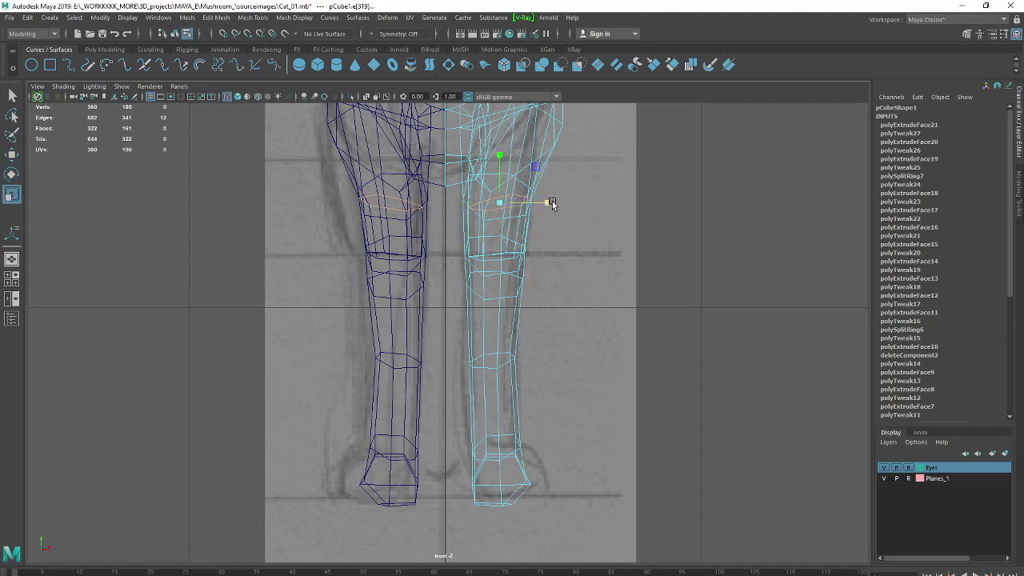
left_click(549, 204)
double_click(549, 205)
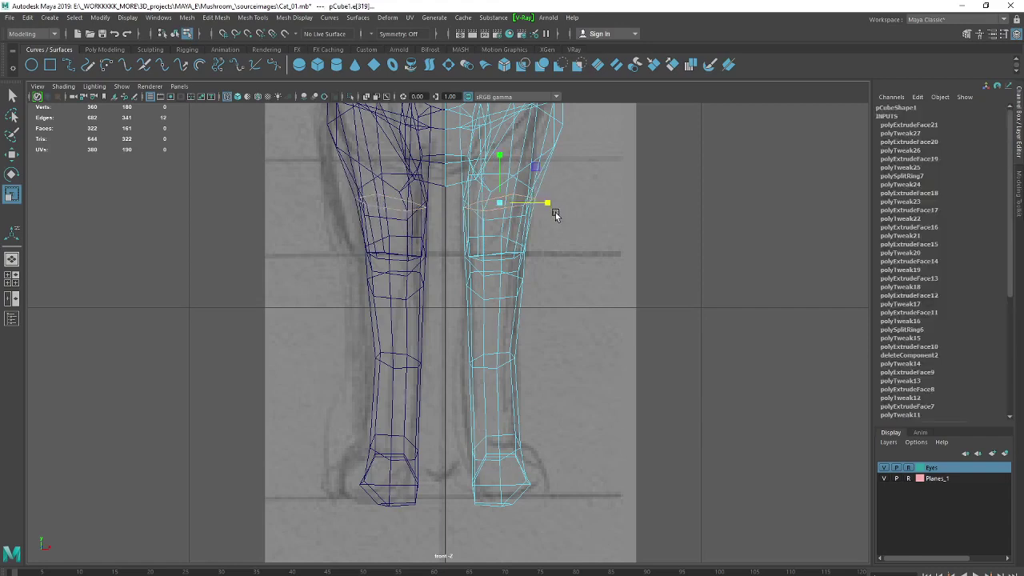
key("w")
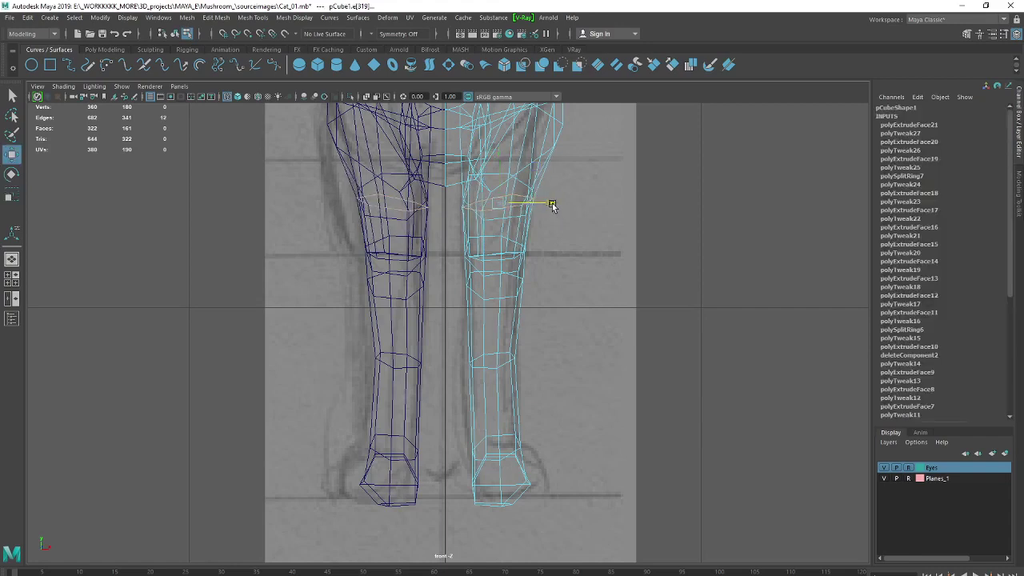
left_click_drag(553, 205, 551, 202)
In the side view, pull the leg stump's bottom corner vertex back to match the sketch
key("space")
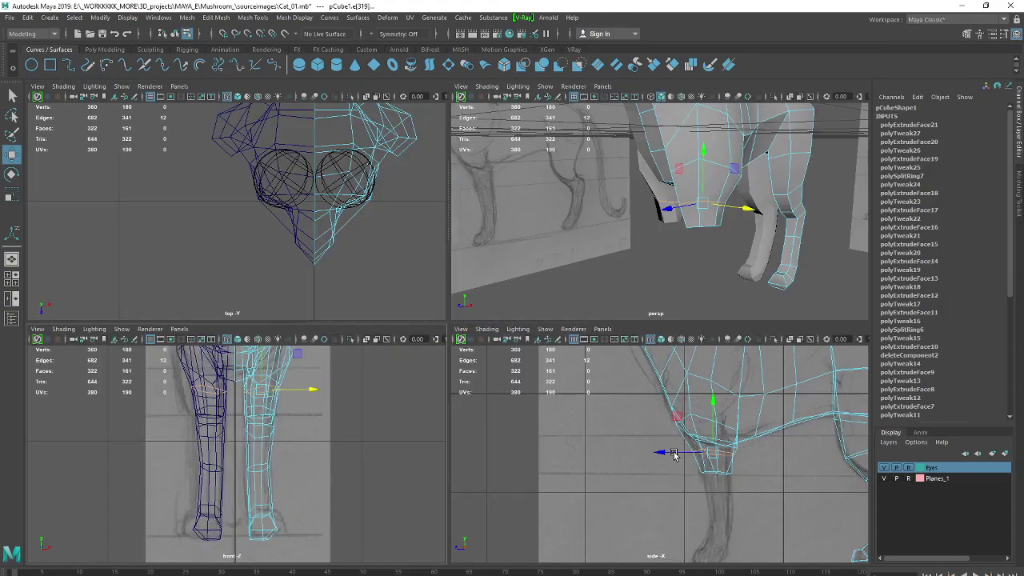
key("space")
right_click_drag(592, 357, 593, 304)
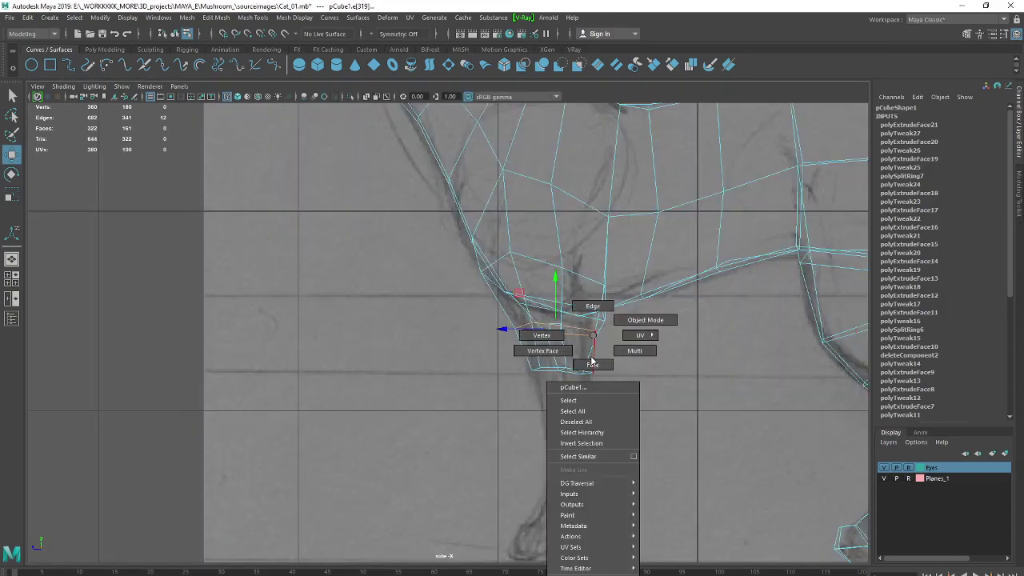
left_click(590, 373)
left_click_drag(590, 379, 570, 373)
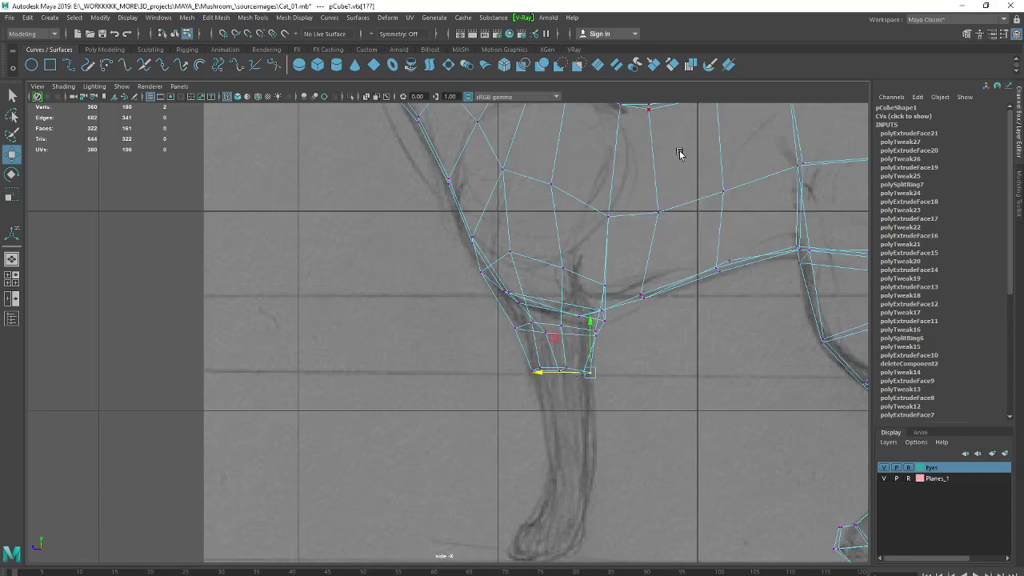
Nudge more leg-base vertices in perspective to widen the chest and smooth the leg silhouette
key("space")
key("space")
scroll(681, 297, "up", 3)
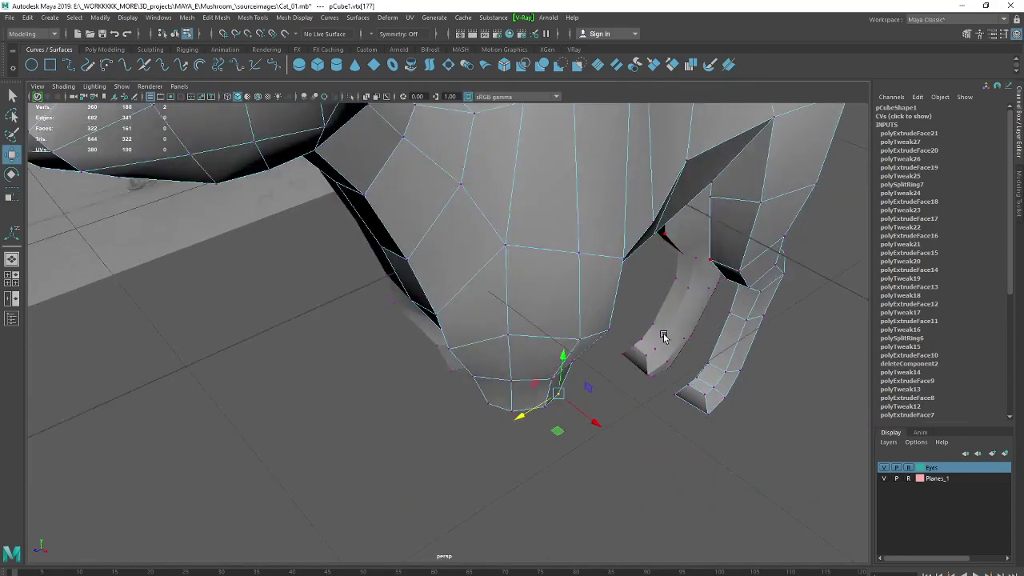
scroll(665, 338, "up", 1)
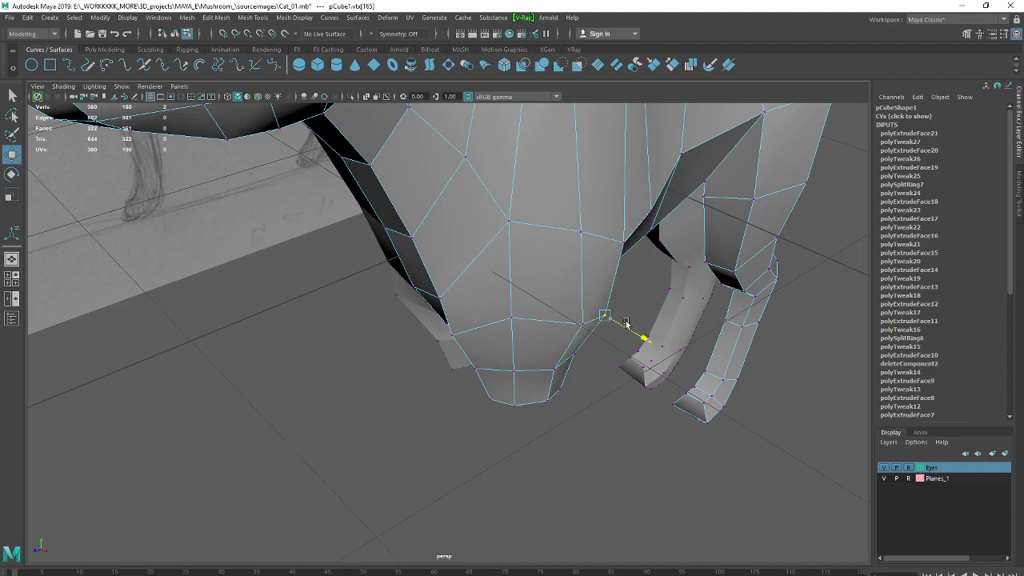
left_click(577, 331)
mouse_move(607, 319)
left_mouse_down("alt")
mouse_move(651, 304)
mouse_move(678, 335)
left_mouse_up("alt")
left_click(604, 238)
mouse_move(646, 239)
left_mouse_down()
mouse_move(624, 293)
mouse_move(316, 290)
mouse_move(453, 286)
left_mouse_up()
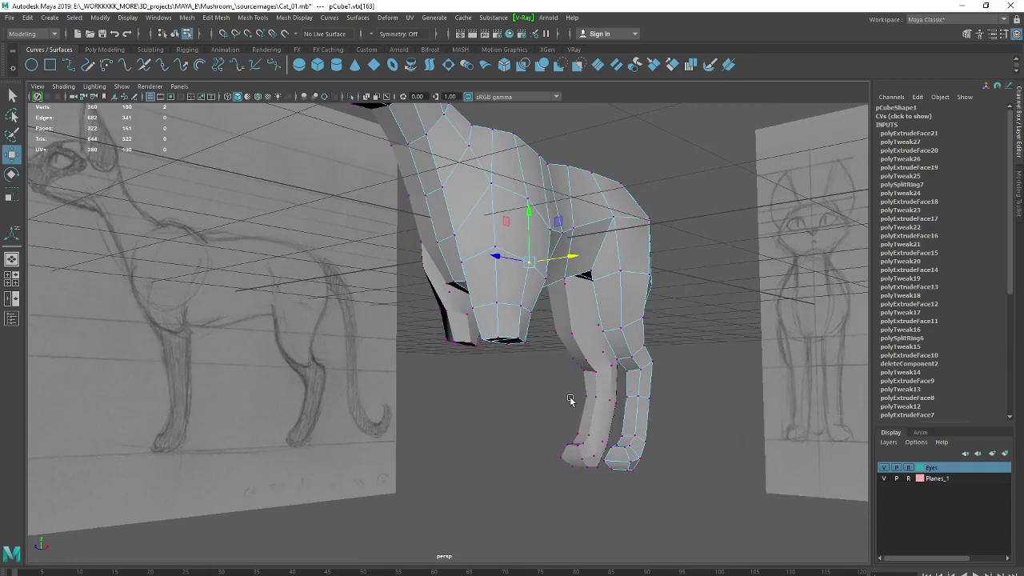
right_click_drag(530, 336, 511, 354)
Extrude the leg-bottom faces downward, then tilt and taper the new section to follow the sketch
left_click(511, 354)
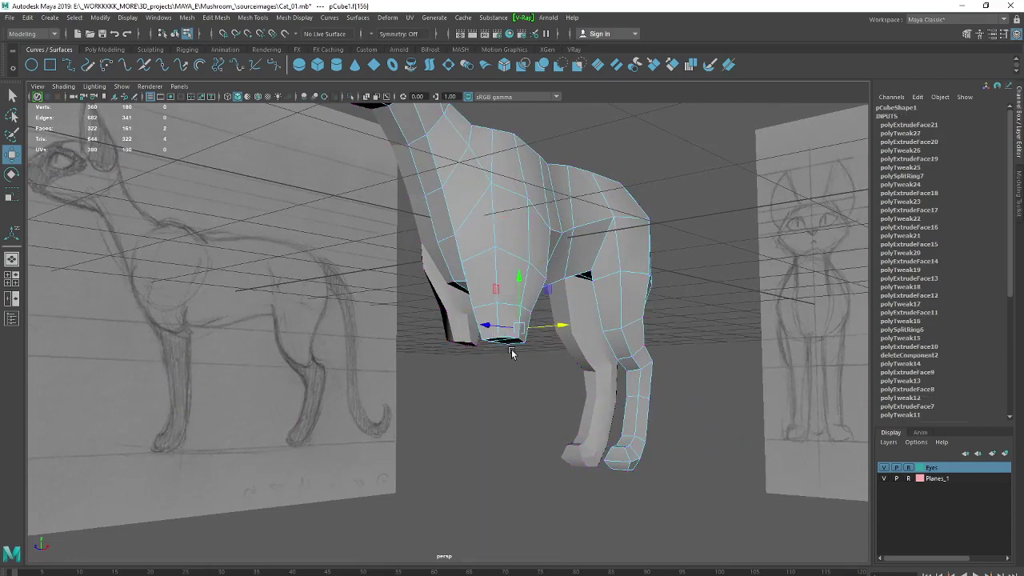
left_click(513, 332)
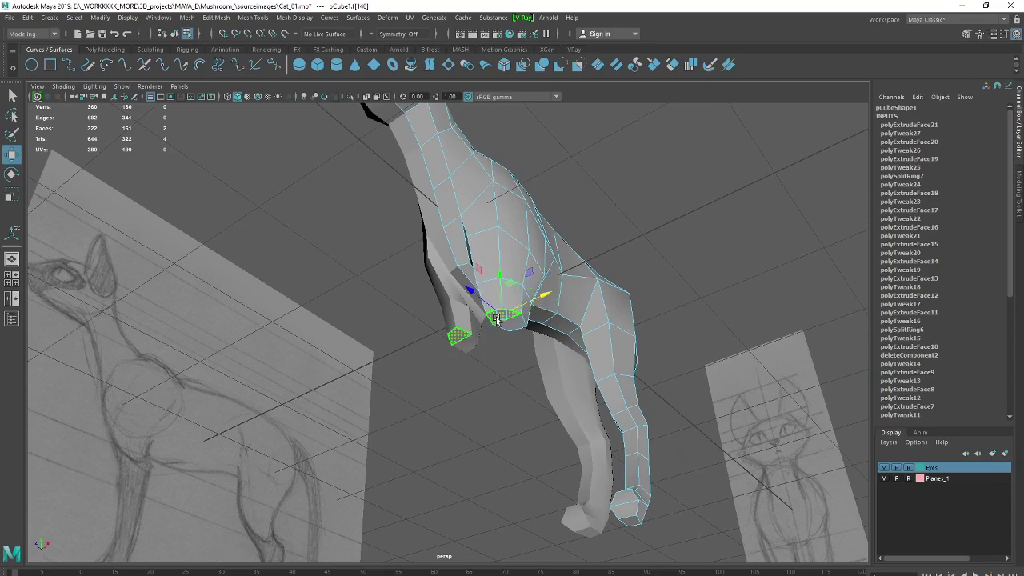
key("q")
left_click(518, 322)
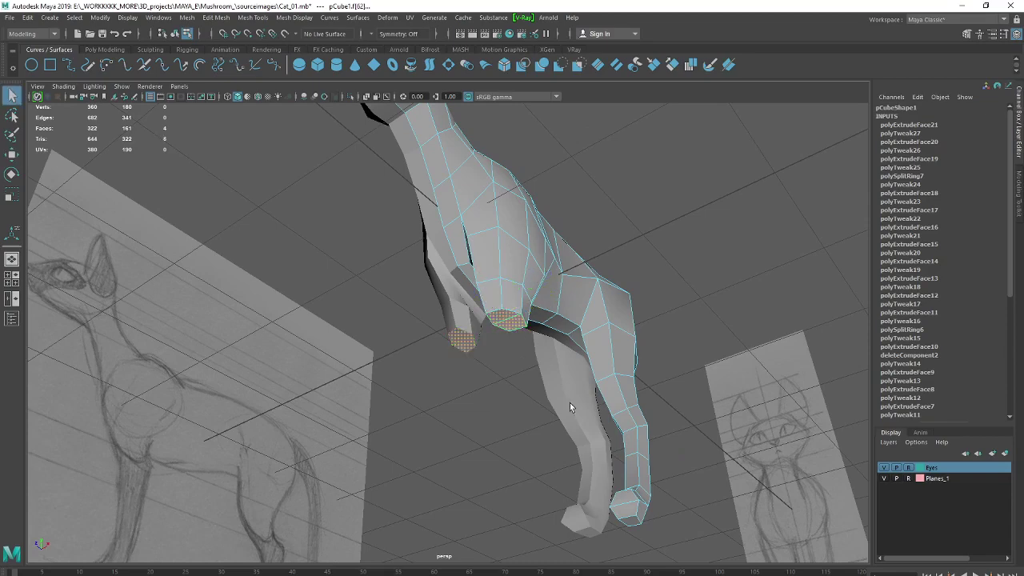
key("space")
key("space")
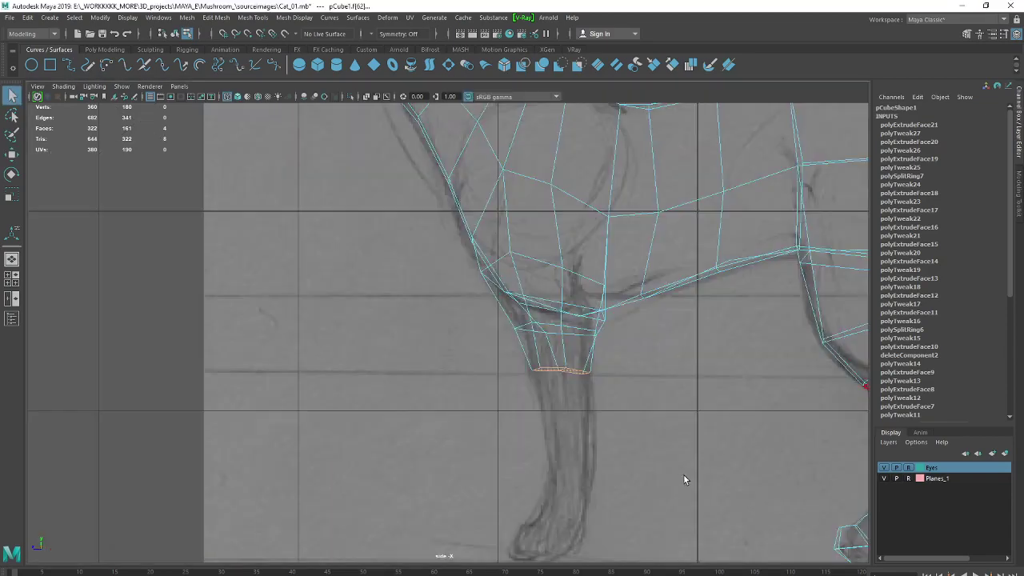
key("ctrl+e")
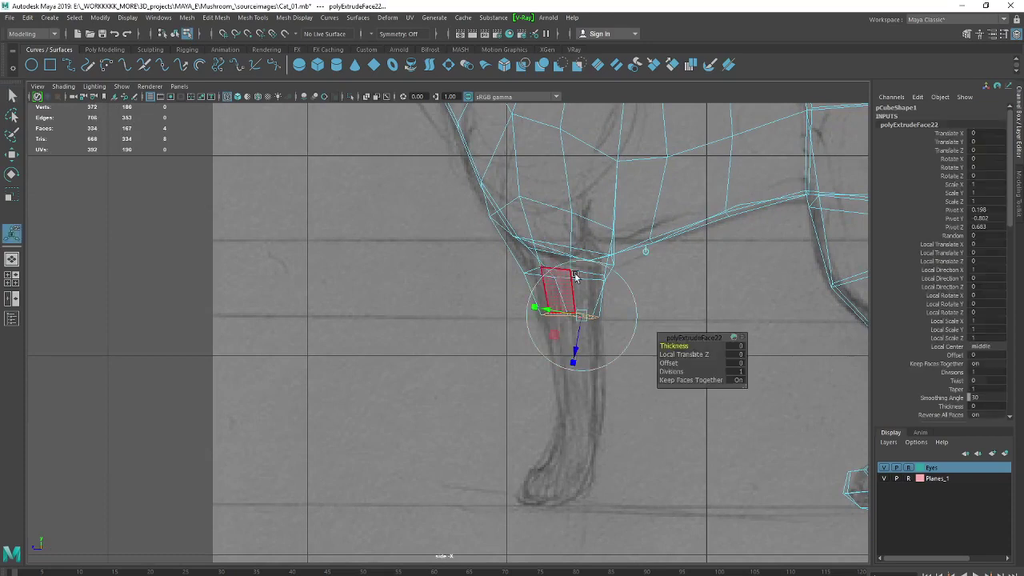
left_click_drag(569, 275, 571, 346)
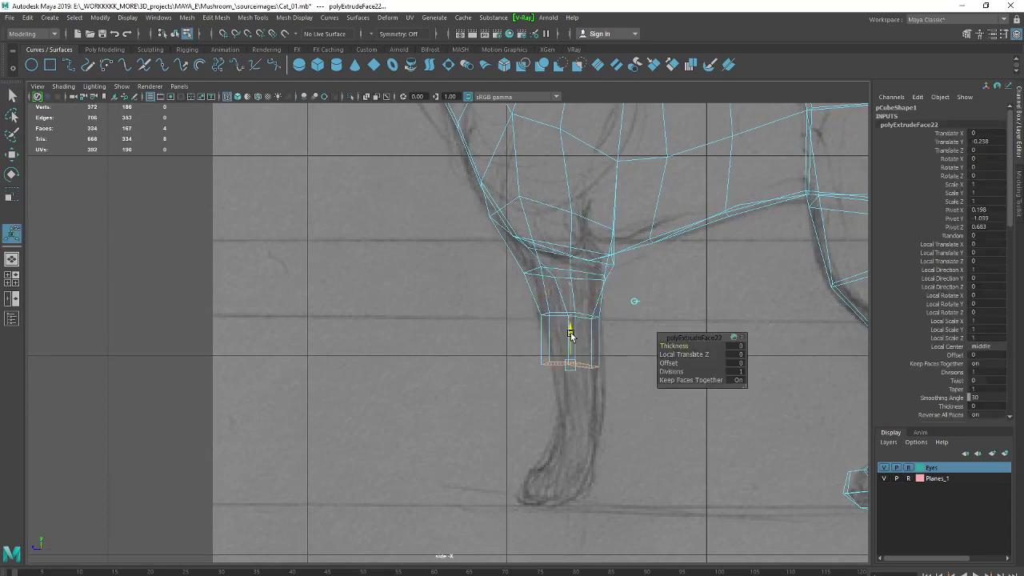
key("e")
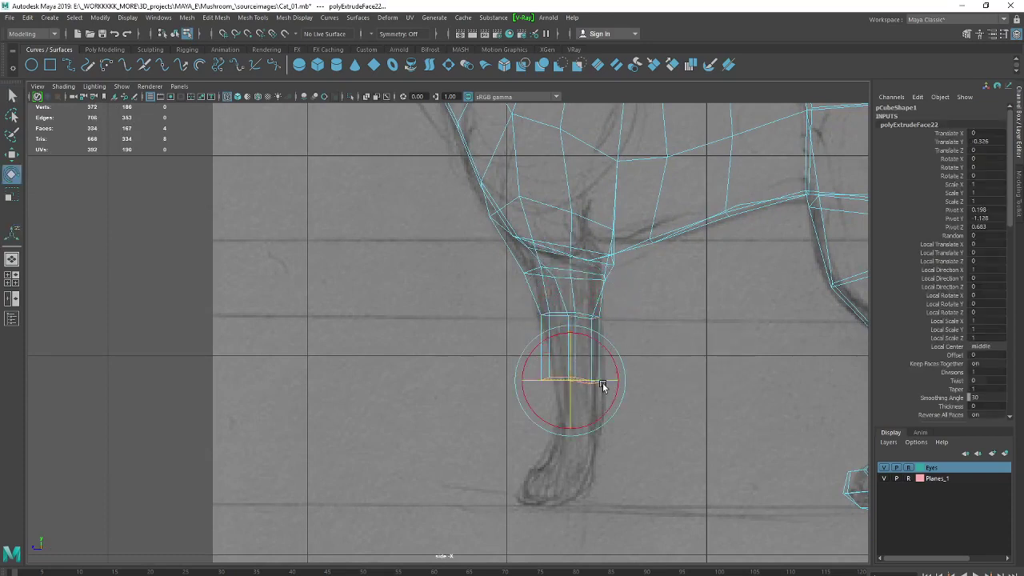
mouse_move(619, 373)
left_mouse_down()
mouse_move(616, 352)
mouse_move(572, 388)
mouse_move(581, 382)
left_mouse_up()
key("r")
key("w")
key("r")
key("w")
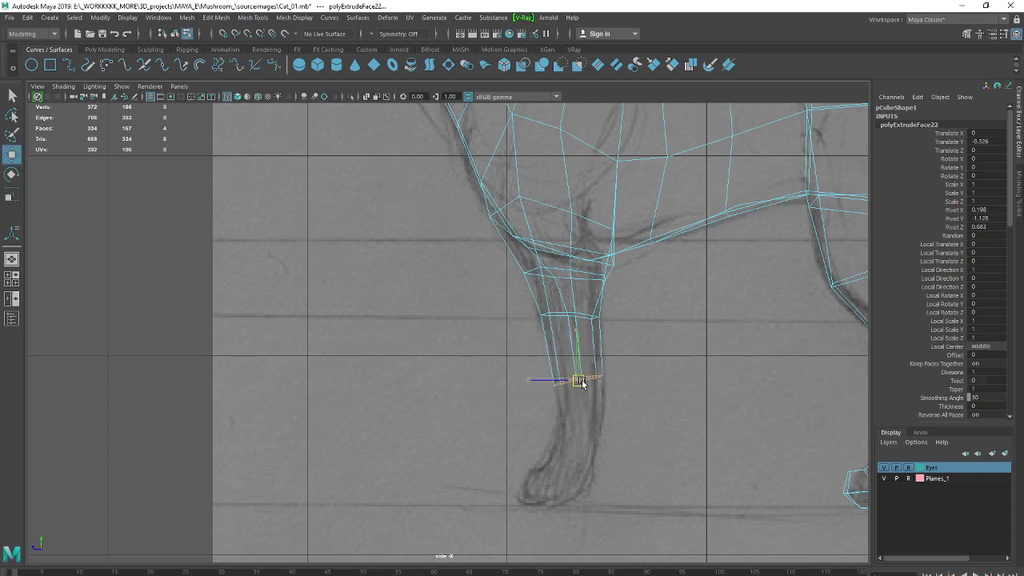
key("r")
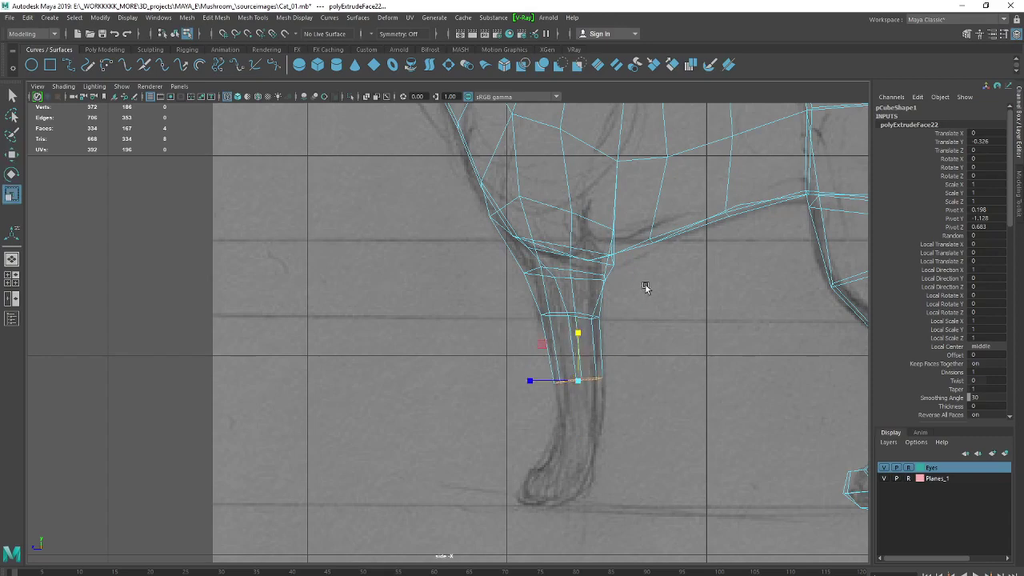
Shift and slightly widen the mid-leg edge loops, then extrude the bottom faces again
key("space")
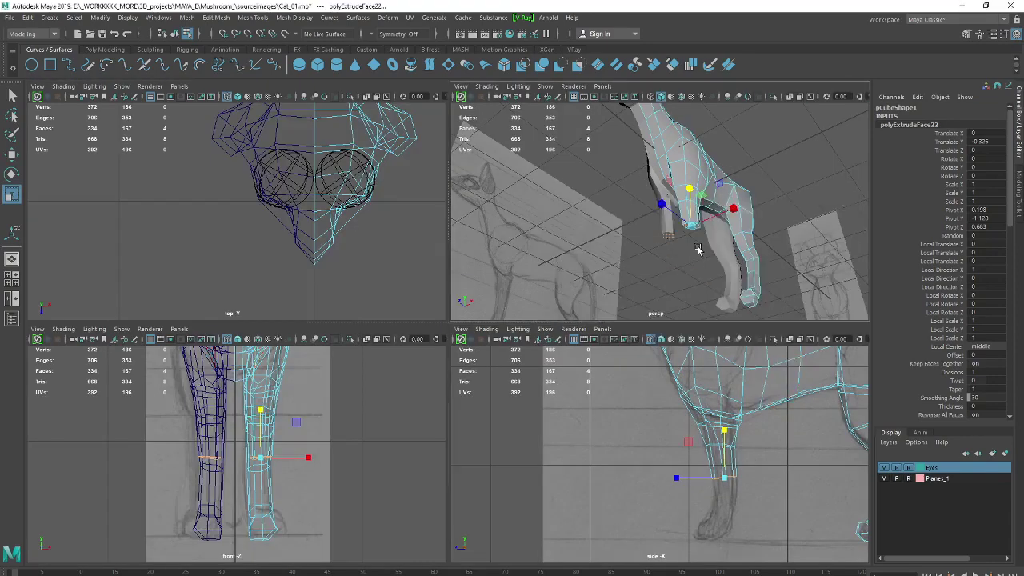
key("space")
key("space")
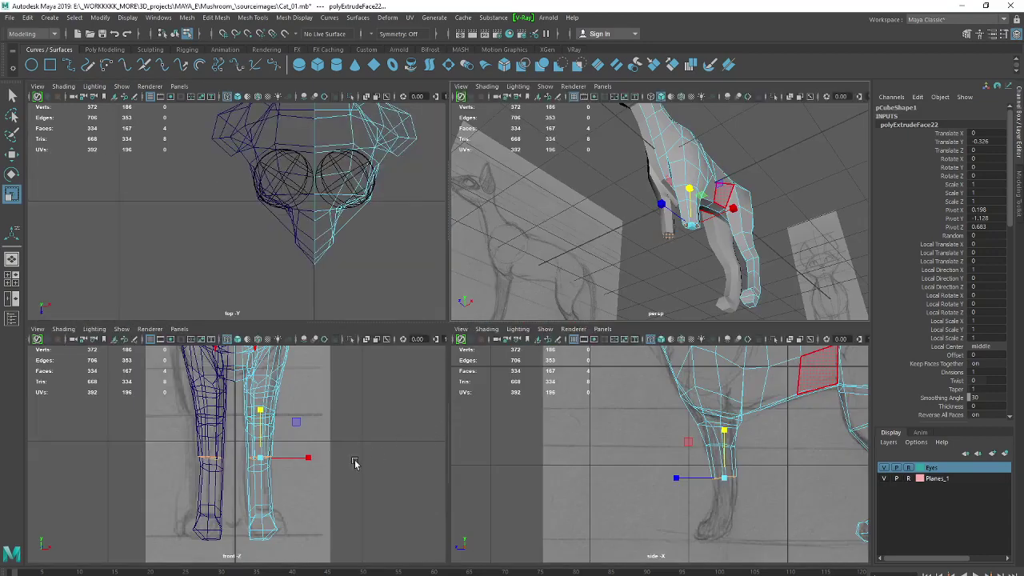
key("space")
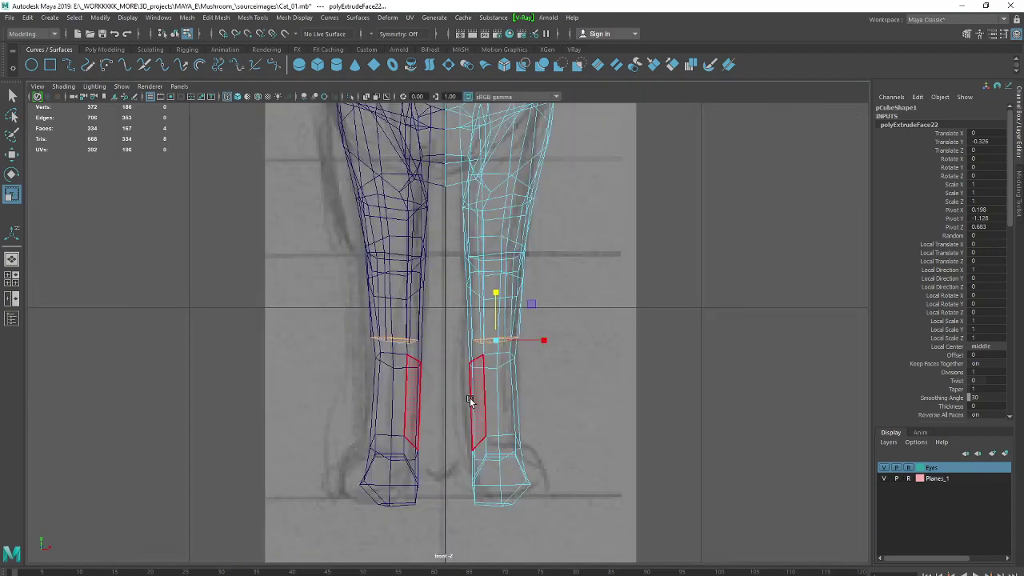
key("w")
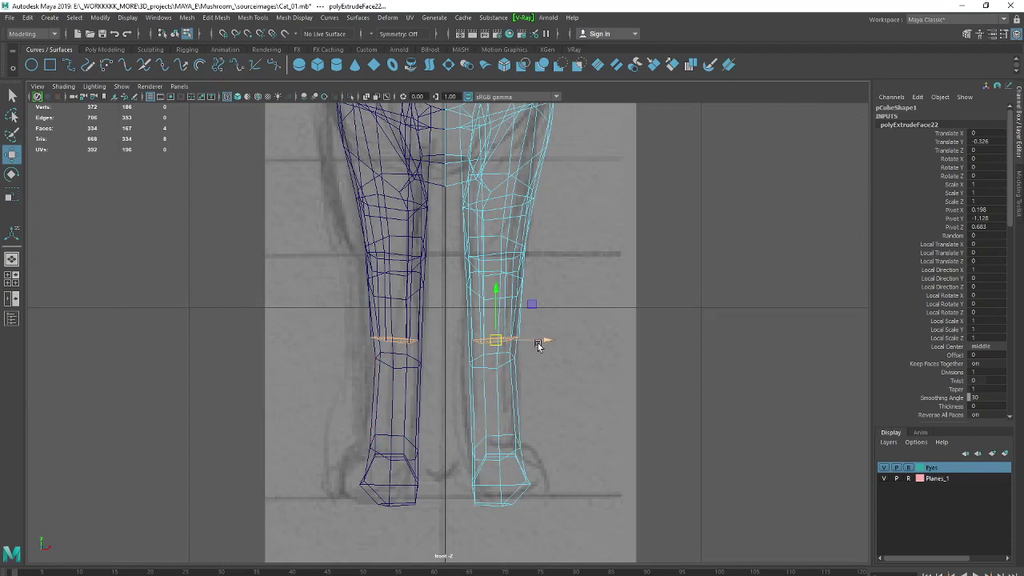
left_click_drag(541, 342, 543, 342)
key("r")
key("w")
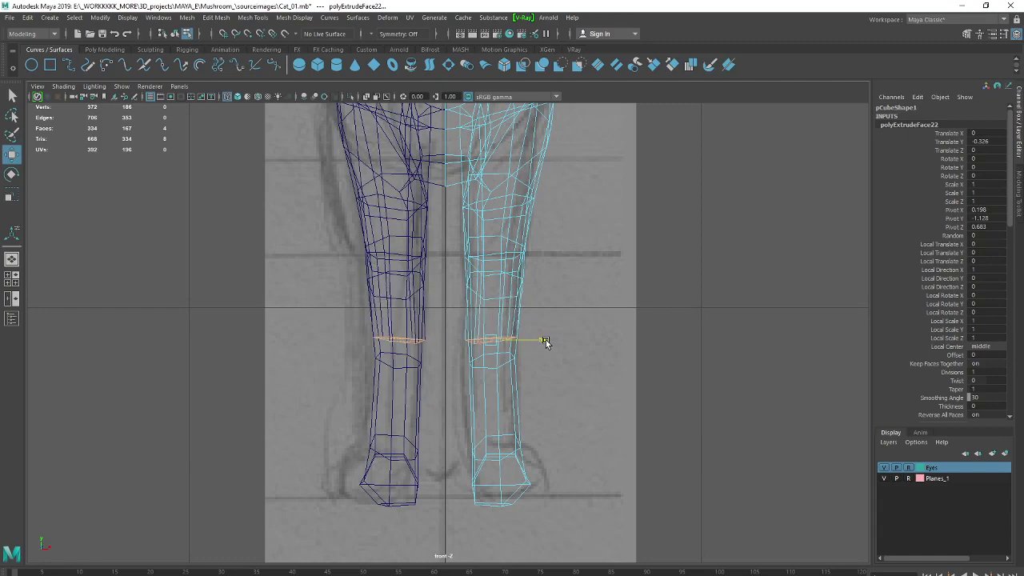
key("space")
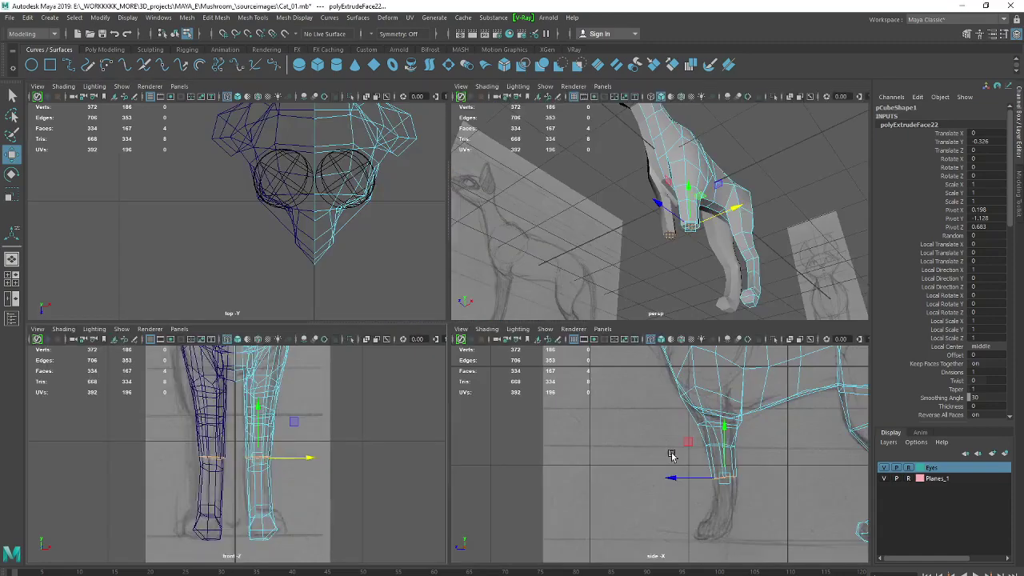
key("space")
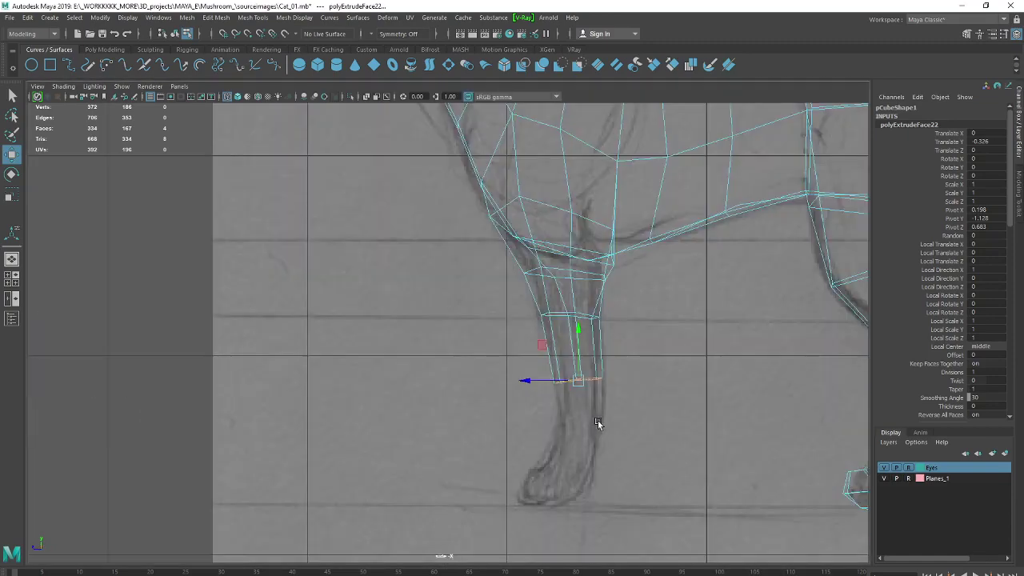
key("ctrl+e")
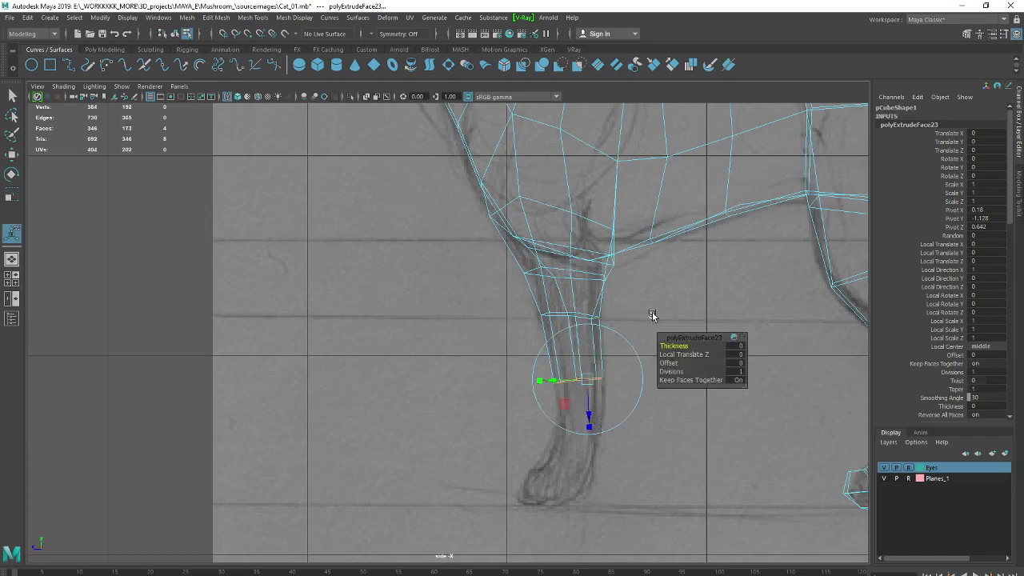
Pull the new section down the leg in world axes, tilt it, and narrow its bottom faces
left_click(652, 314)
left_click_drag(580, 342, 581, 408)
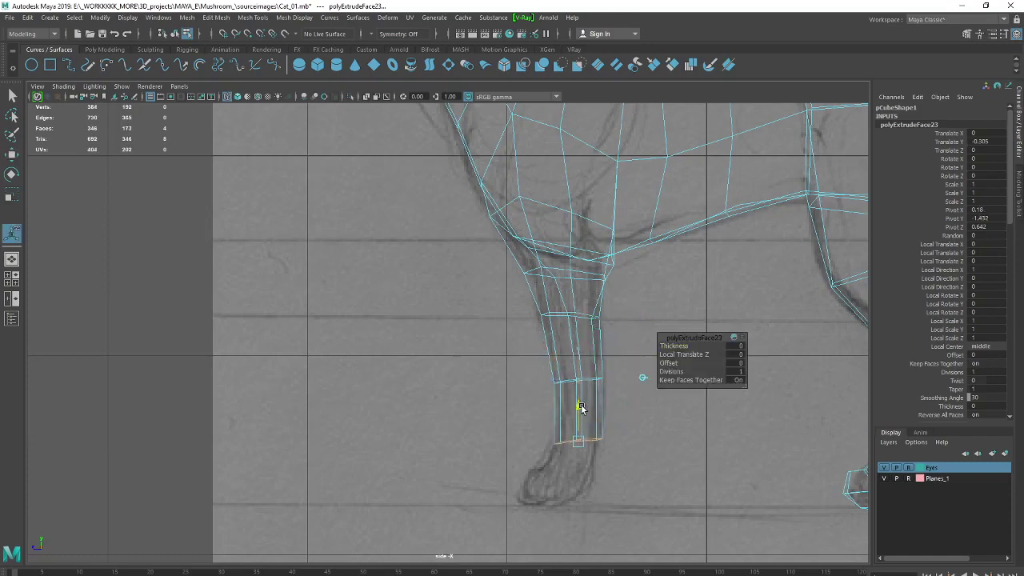
key("e")
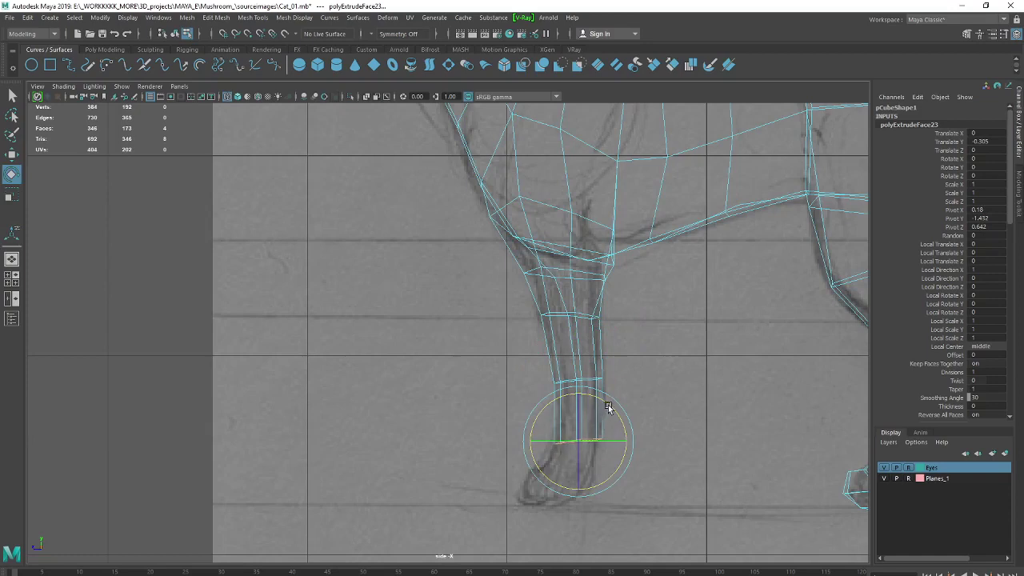
left_click_drag(610, 407, 615, 424)
key("r")
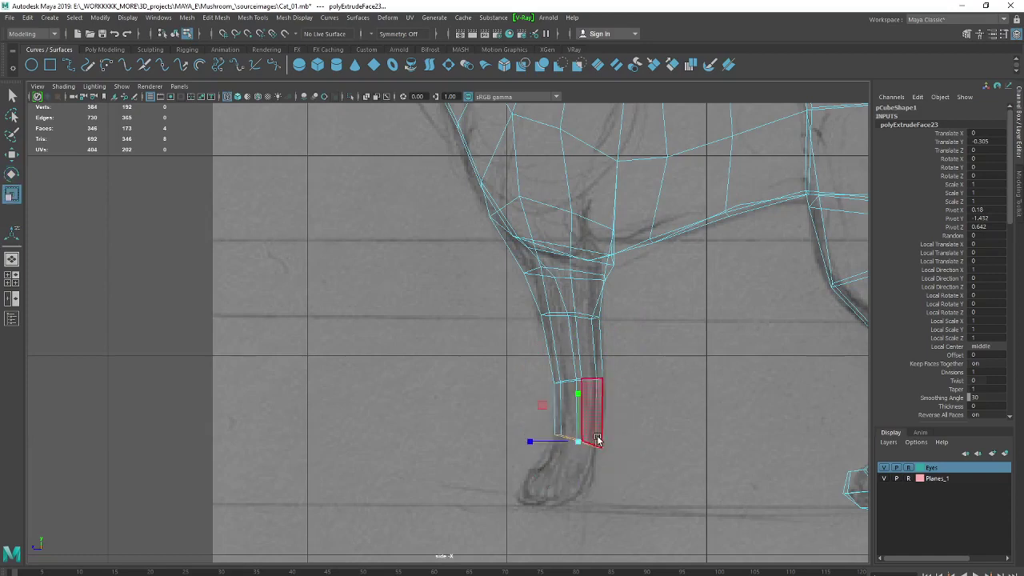
left_click_drag(580, 444, 576, 434)
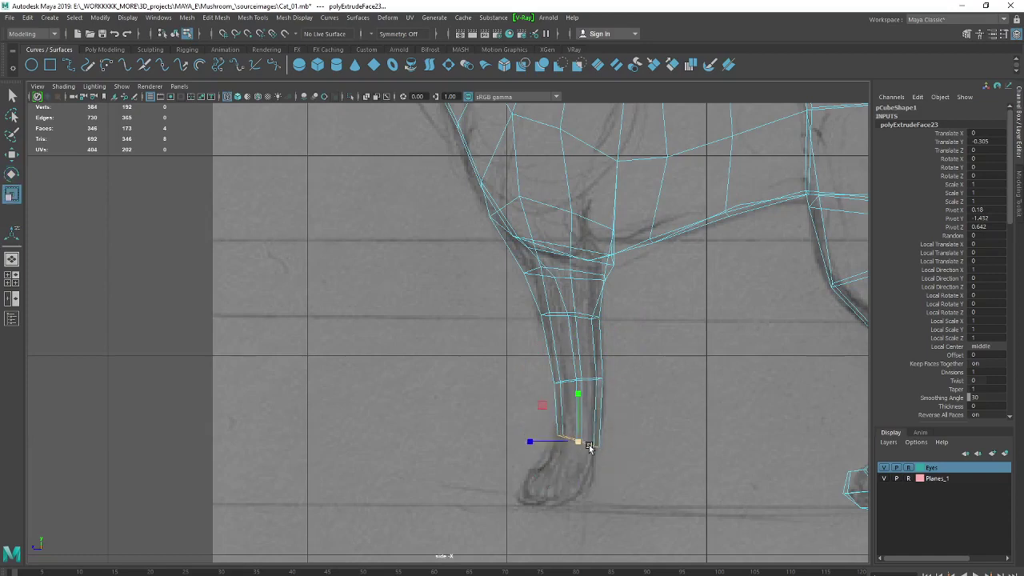
Squeeze the bottom faces narrower sideways in the front view, then zoom in on the leg's side
key("space")
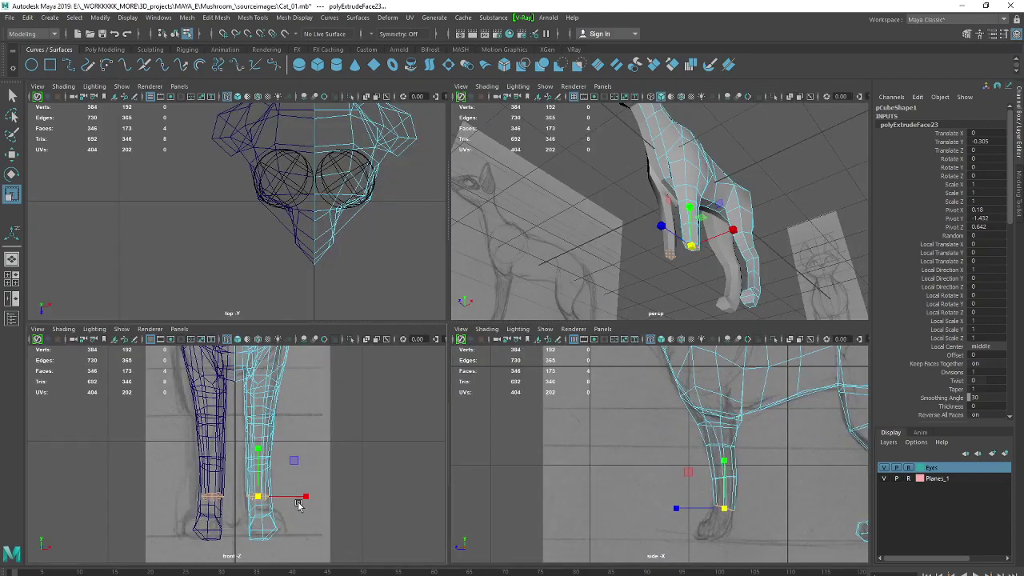
key("space")
middle_click_drag(557, 472, 567, 439, "alt")
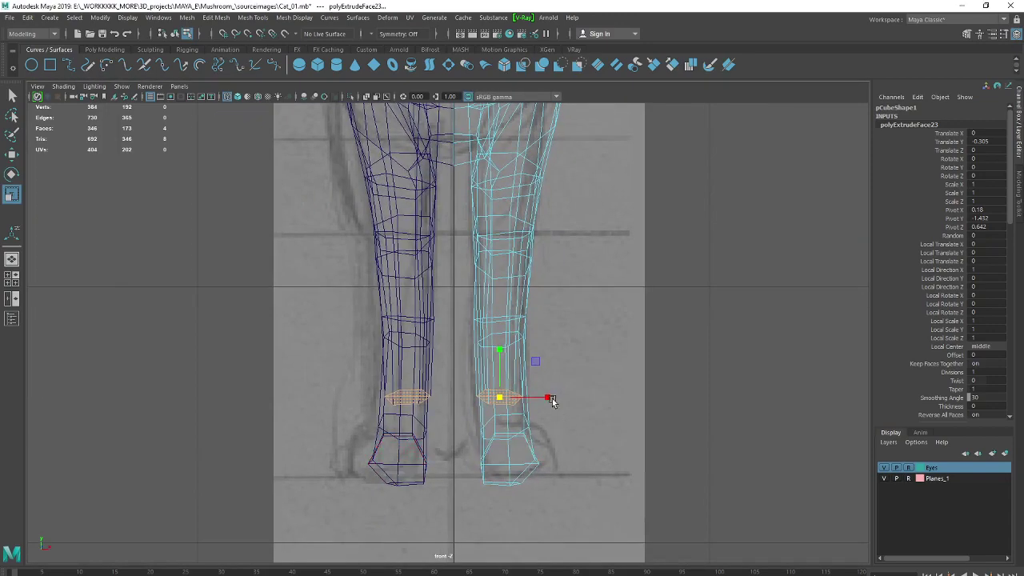
left_click_drag(553, 400, 545, 375)
key("e")
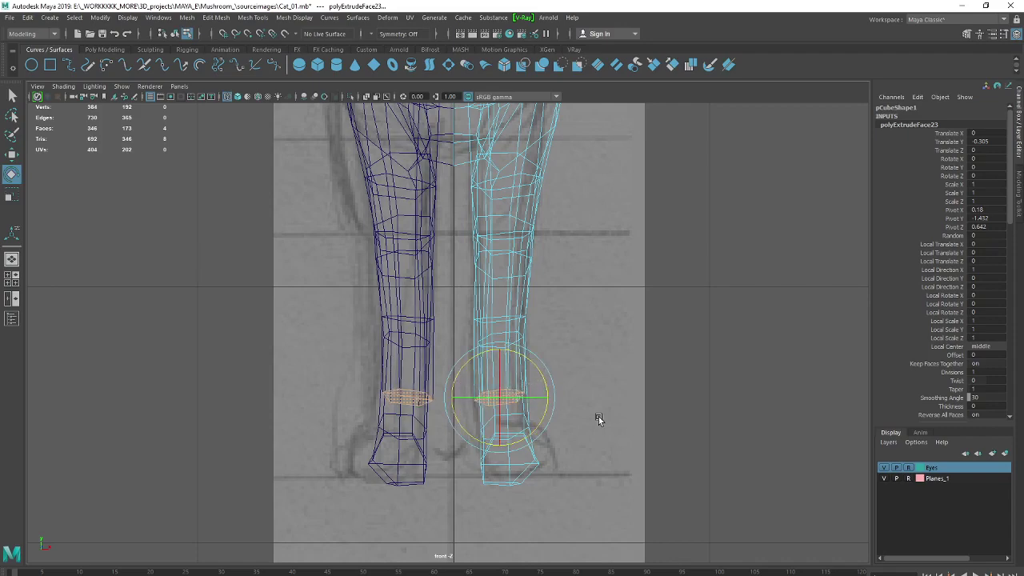
key("space")
key("space")
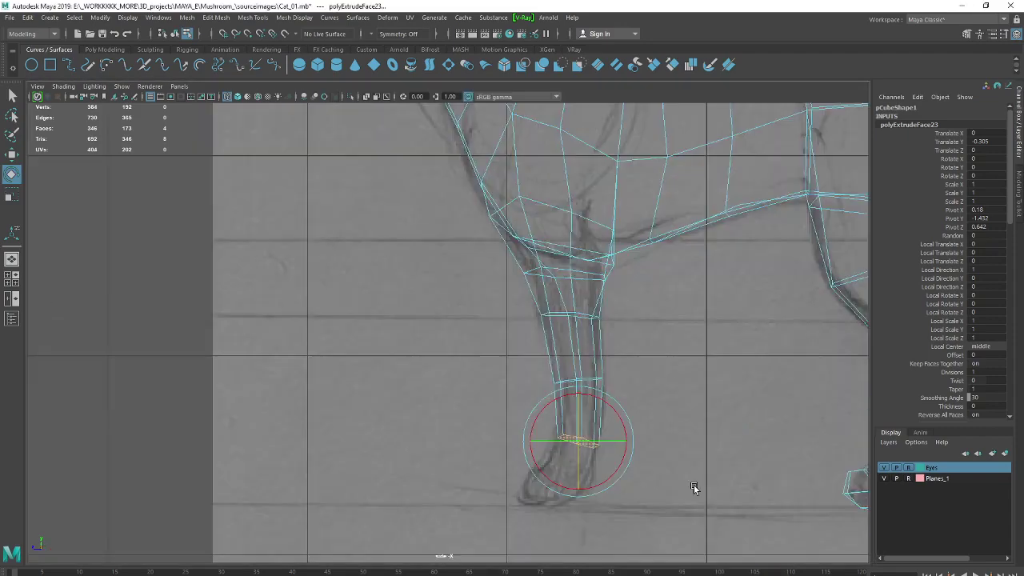
middle_click_drag(694, 489, 619, 389, "alt")
scroll(738, 425, "up", 2)
Extrude the bottom faces again in world axes, pull them down, and stretch them forward into a paw
key("ctrl+e")
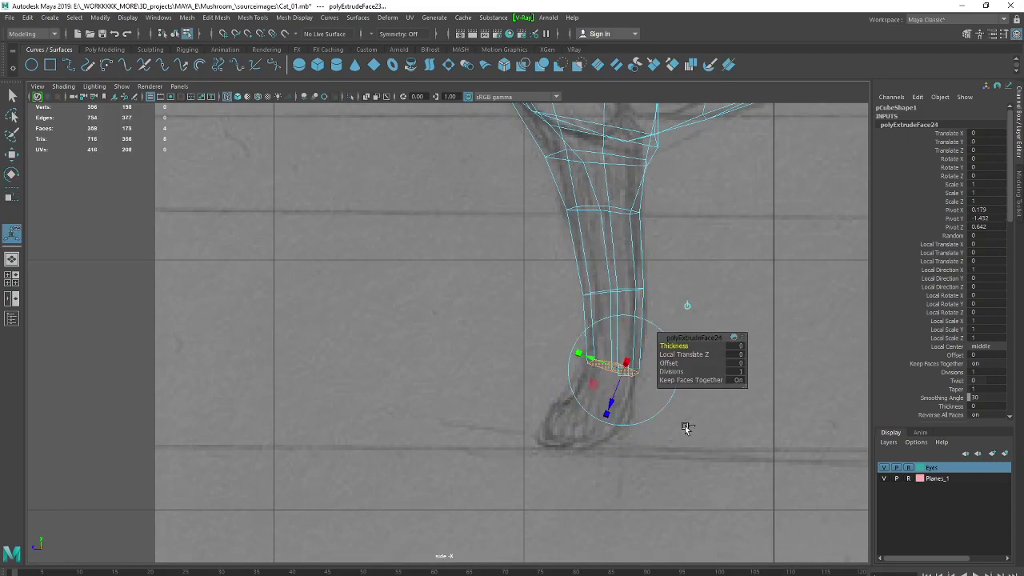
left_click(685, 306)
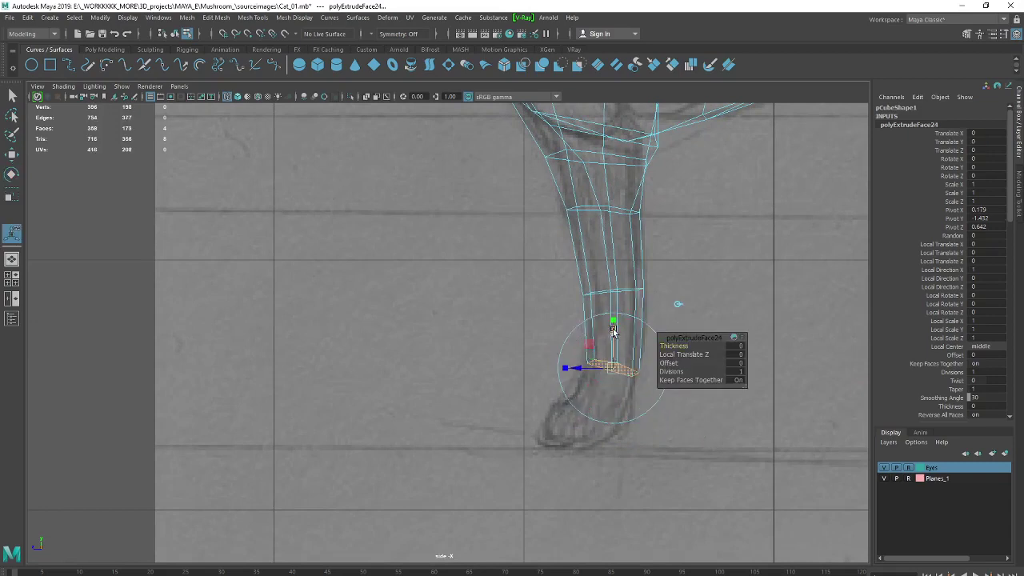
mouse_move(613, 330)
left_mouse_down()
mouse_move(599, 415)
mouse_move(642, 384)
mouse_move(640, 406)
mouse_move(615, 411)
left_mouse_up()
key("e")
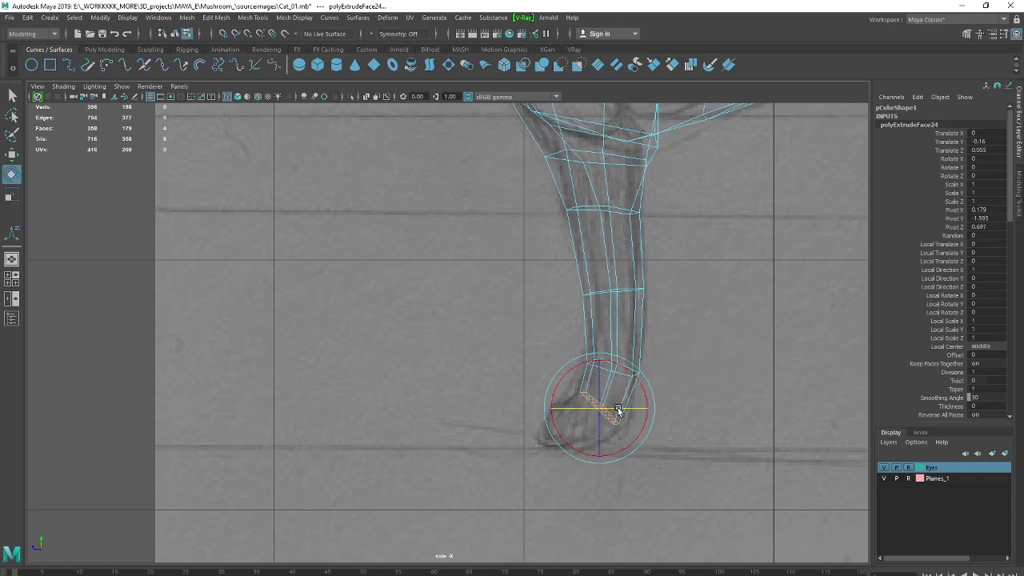
key("w")
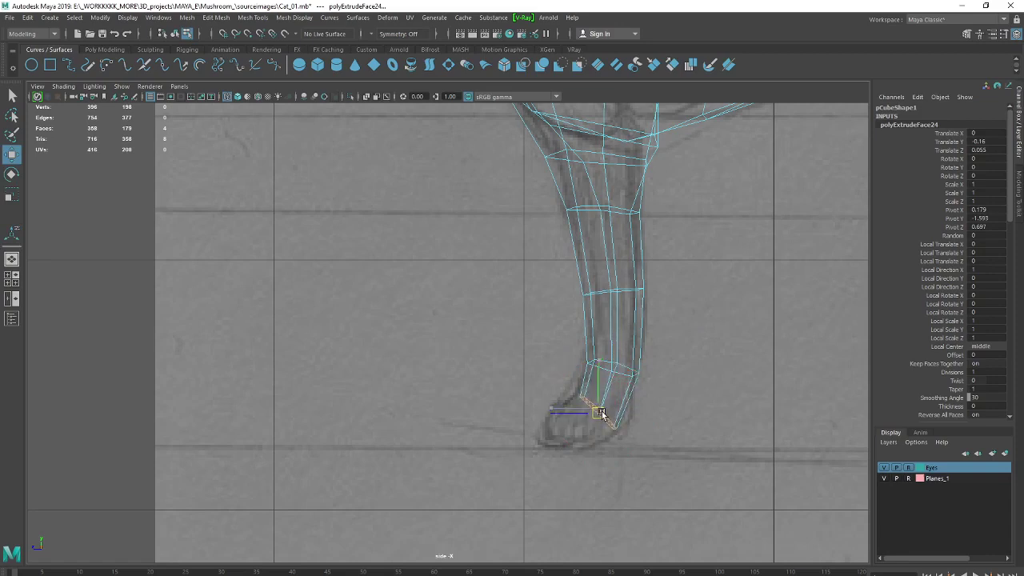
key("r")
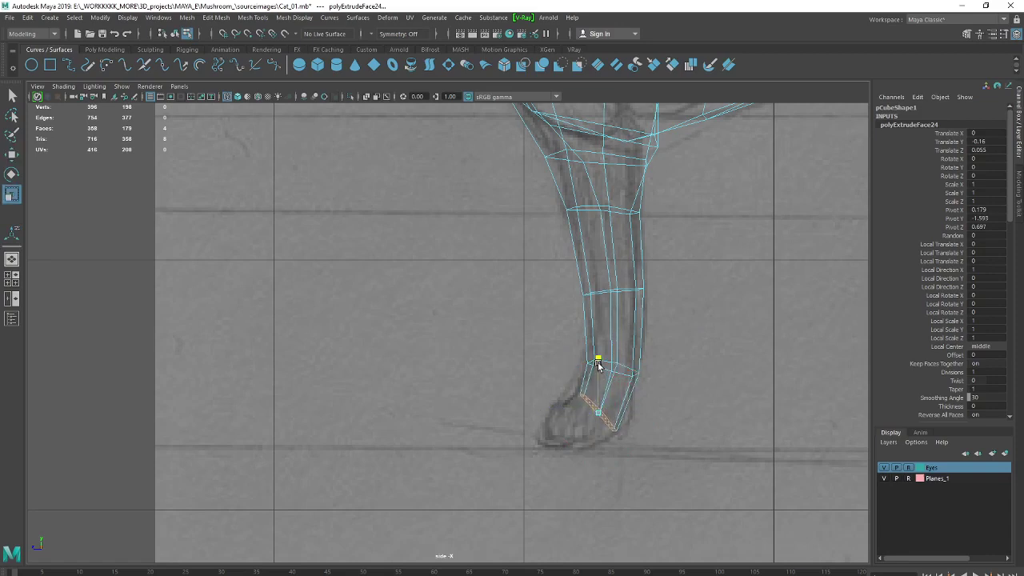
left_click_drag(597, 364, 542, 414)
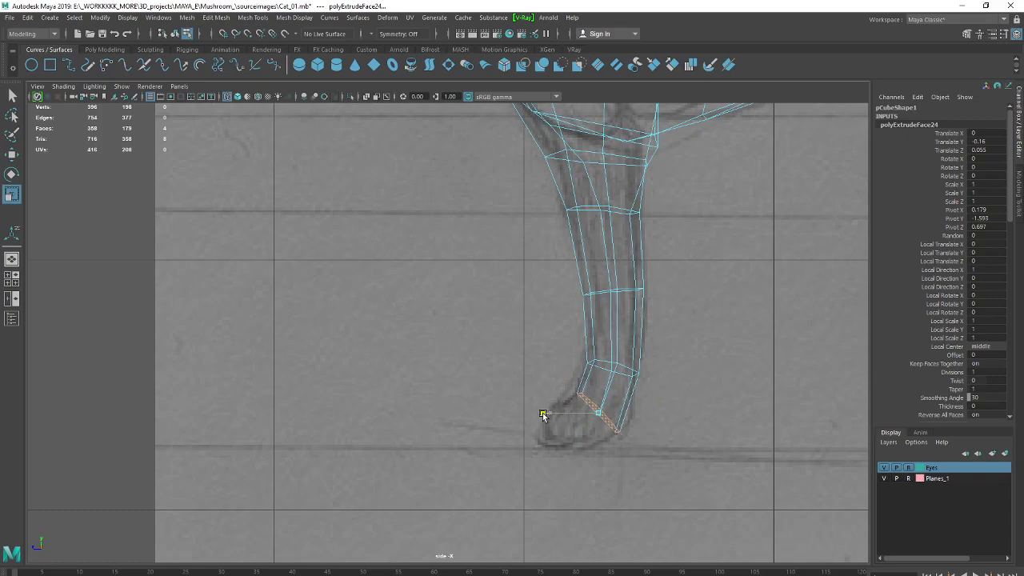
key("space")
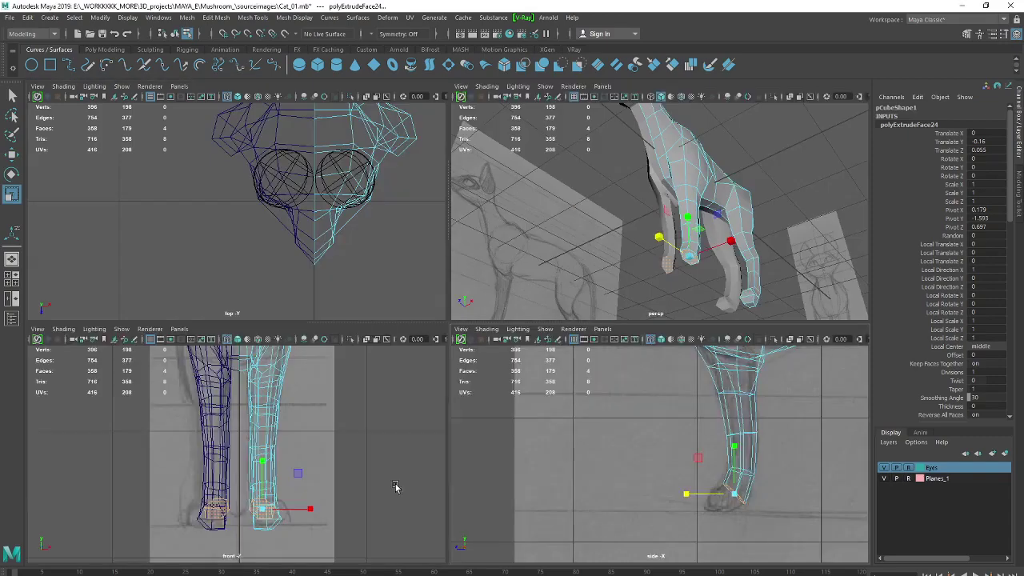
key("space")
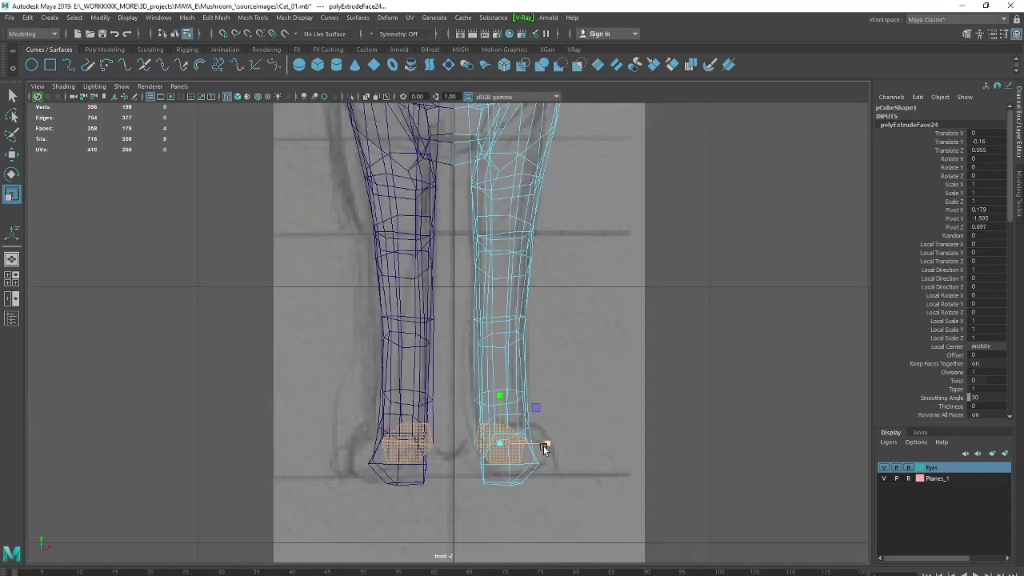
key("w")
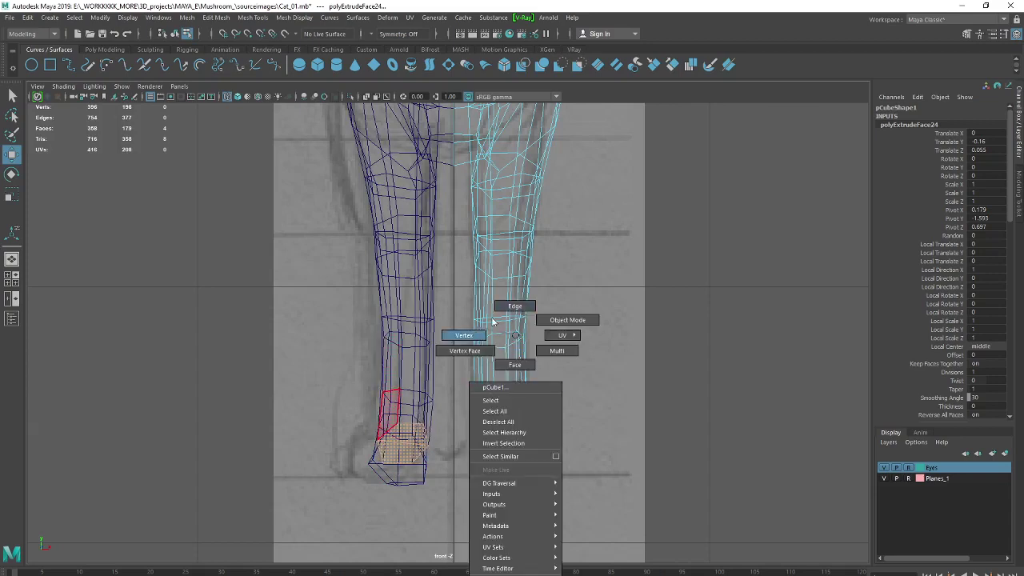
Select the lower-leg edge loop and tumble the maximized perspective view to inspect both paws from the front
right_click_drag(511, 336, 466, 334)
left_click(522, 394)
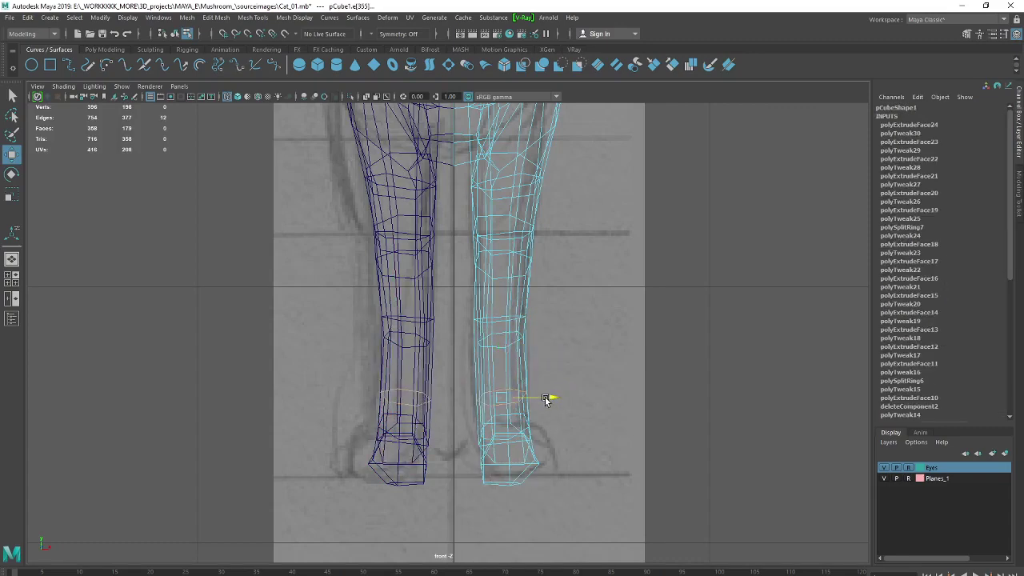
key("space")
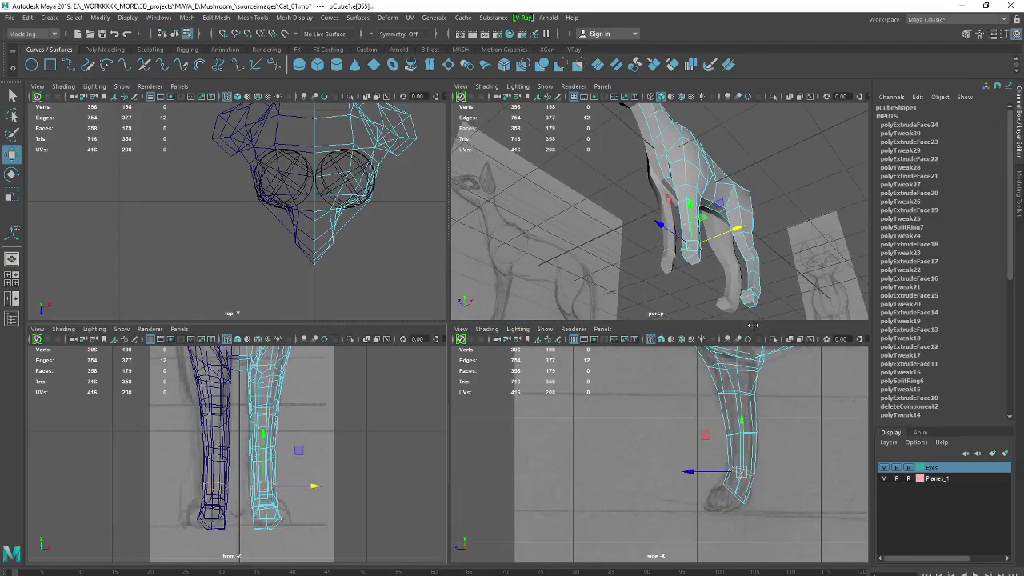
left_click_drag(709, 280, 696, 289, "alt")
key("space")
left_click_drag(675, 331, 563, 362, "alt")
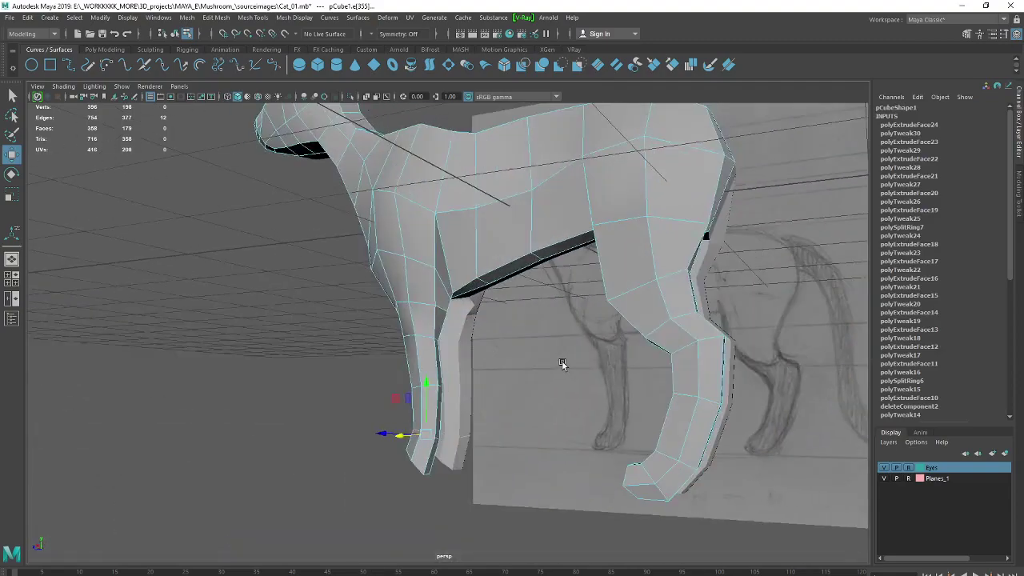
right_click_drag(563, 361, 592, 363, "alt")
mouse_move(593, 363)
left_mouse_down("alt")
mouse_move(725, 369)
mouse_move(592, 400)
mouse_move(555, 388)
mouse_move(583, 373)
mouse_move(657, 374)
left_mouse_up("alt")
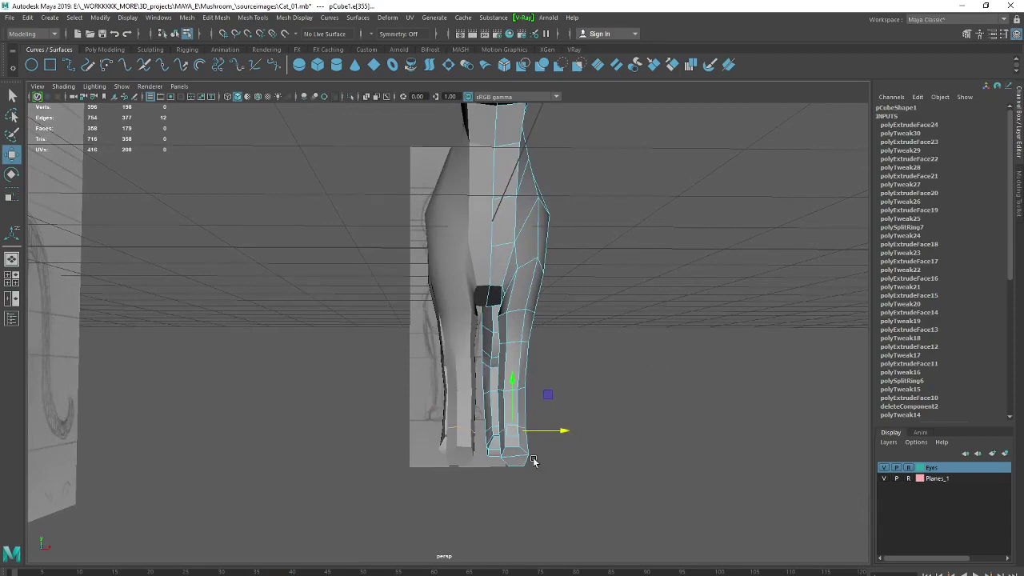
right_click_drag(534, 461, 571, 312)
Select the cat mesh in vertex mode and pick the vertices where the front leg meets the body
left_click(598, 427)
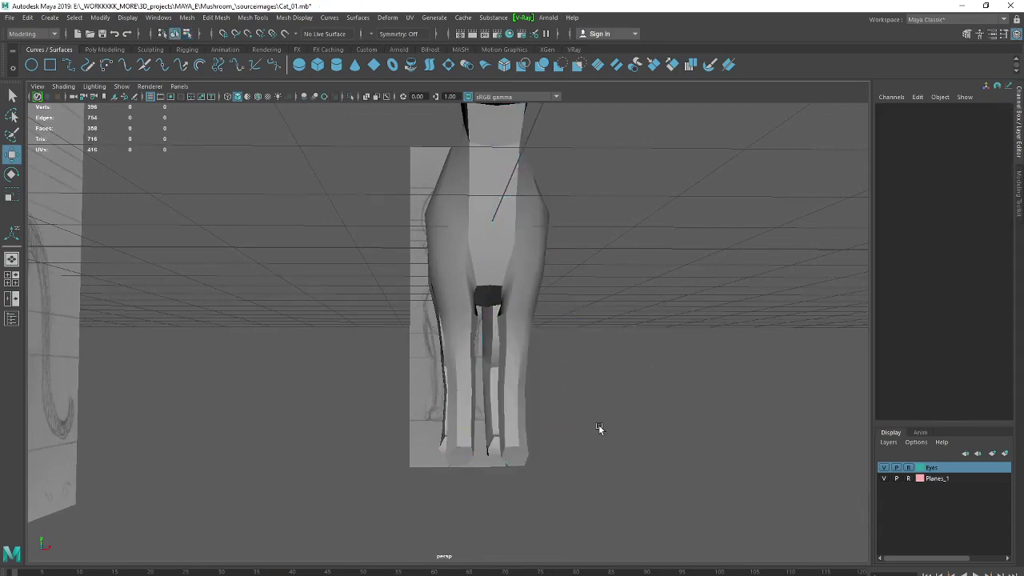
mouse_move(598, 428)
left_mouse_down("alt")
mouse_move(439, 466)
mouse_move(377, 469)
mouse_move(386, 370)
mouse_move(343, 402)
mouse_move(418, 463)
left_mouse_up("alt")
left_click(406, 376)
right_click_drag(418, 464, 555, 432, "alt")
mouse_move(555, 432)
left_mouse_down("alt")
mouse_move(351, 370)
mouse_move(361, 339)
left_mouse_up("alt")
right_click_drag(360, 332, 360, 304)
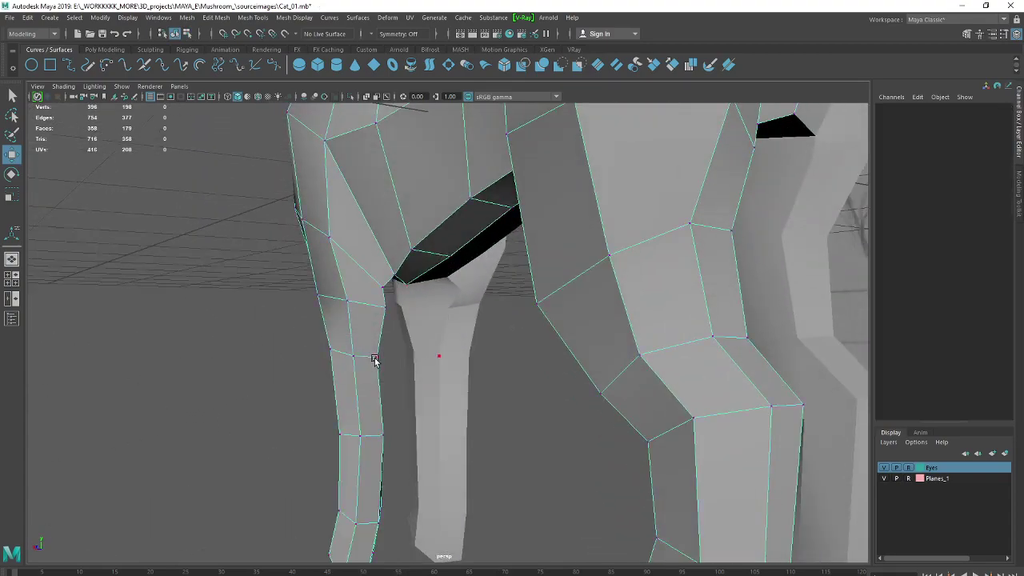
mouse_move(374, 360)
left_mouse_down()
mouse_move(330, 357)
mouse_move(378, 387)
mouse_move(365, 381)
mouse_move(373, 393)
mouse_move(434, 376)
mouse_move(453, 347)
mouse_move(457, 360)
mouse_move(429, 403)
mouse_move(442, 420)
mouse_move(446, 404)
mouse_move(549, 381)
mouse_move(521, 387)
mouse_move(524, 380)
left_mouse_up()
Nudge vertices at the top of the front leg to close the gap with the chest
left_click(541, 379)
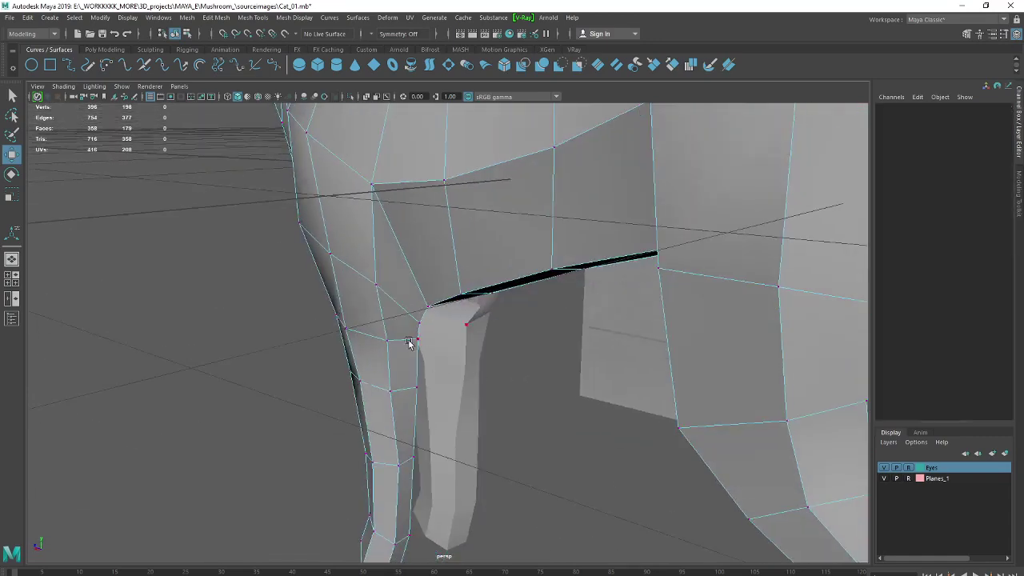
left_click(409, 341)
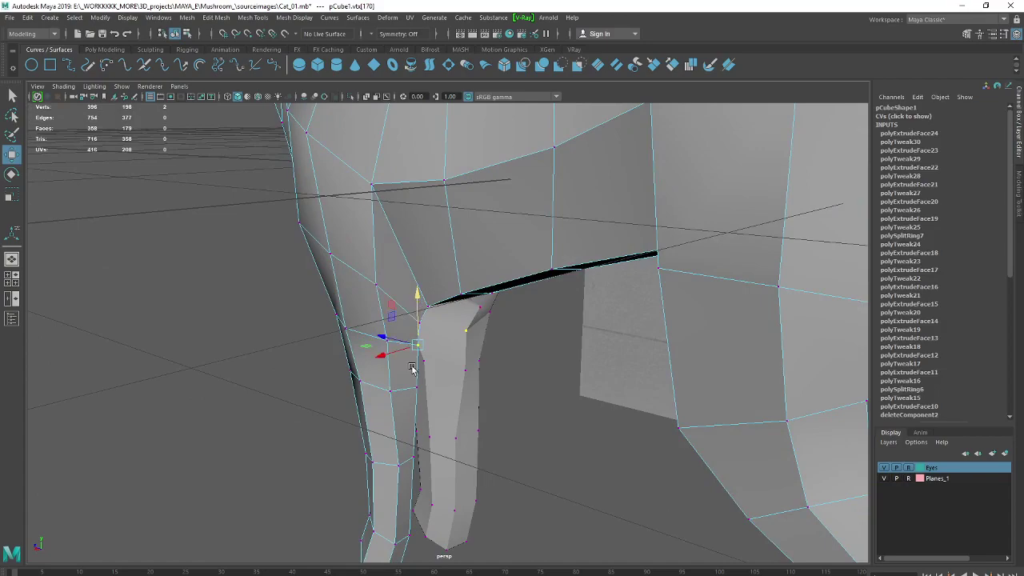
mouse_move(413, 318)
left_mouse_down("alt")
mouse_move(453, 318)
mouse_move(431, 345)
mouse_move(520, 350)
left_mouse_up("alt")
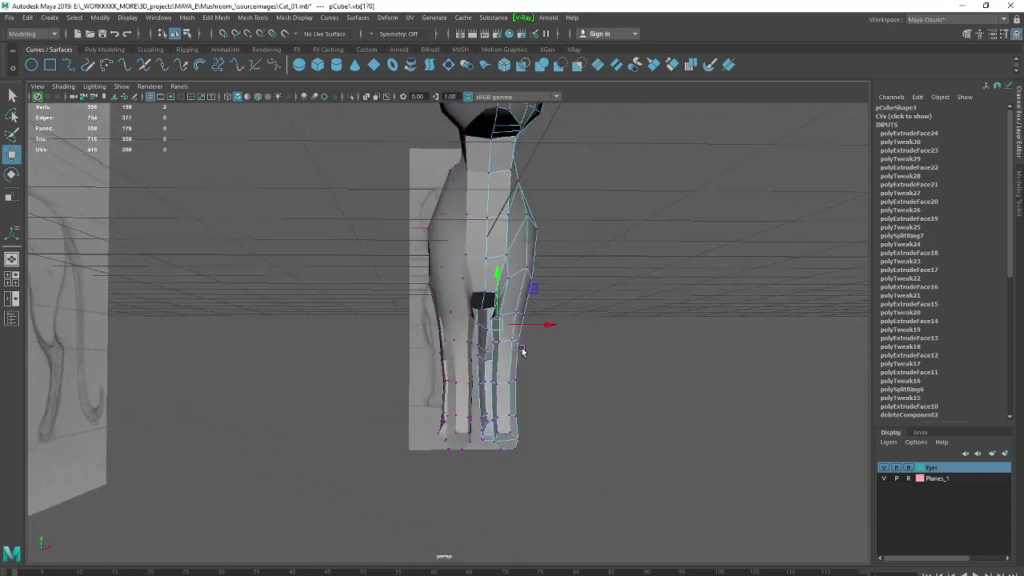
right_click_drag(520, 349, 666, 367, "alt")
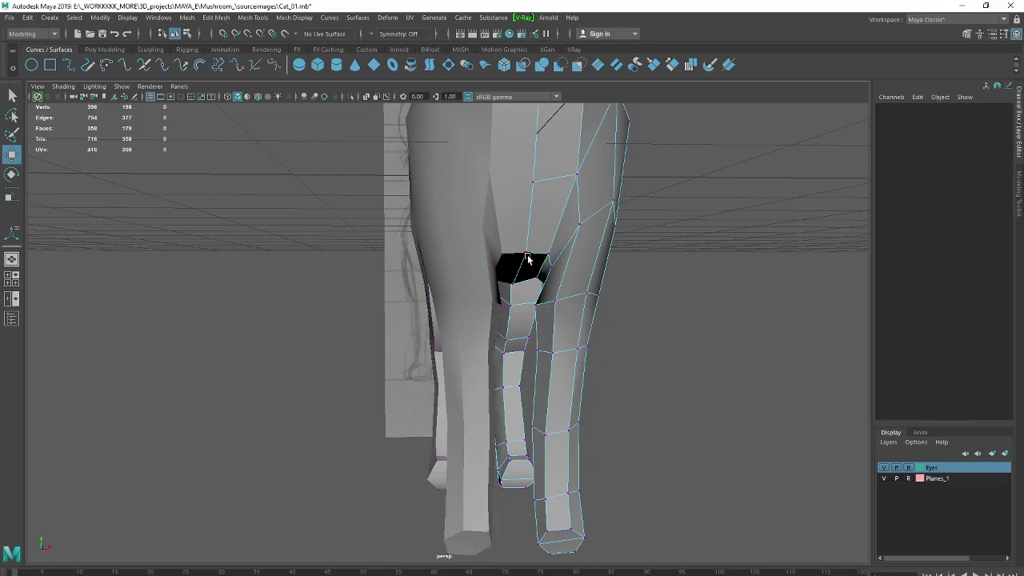
left_click_drag(660, 354, 557, 270, "alt")
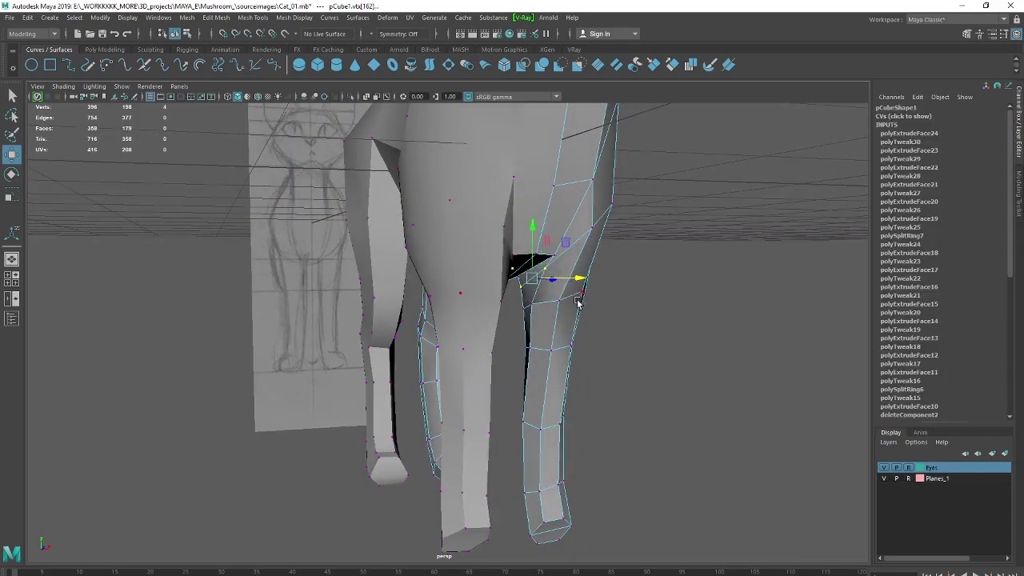
left_click_drag(577, 302, 534, 251, "alt")
left_click(639, 271)
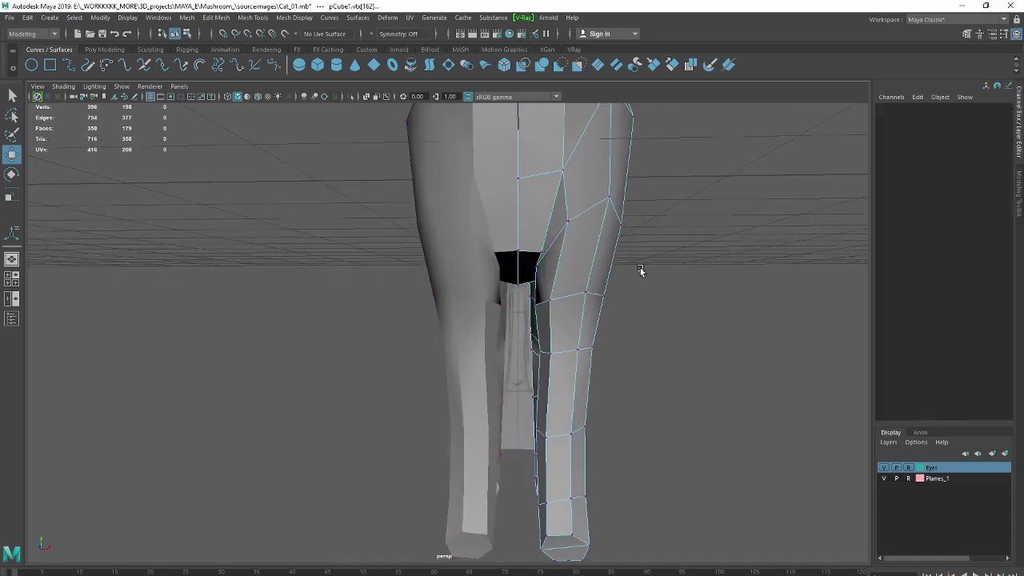
left_click(541, 255)
left_click_drag(554, 254, 573, 270)
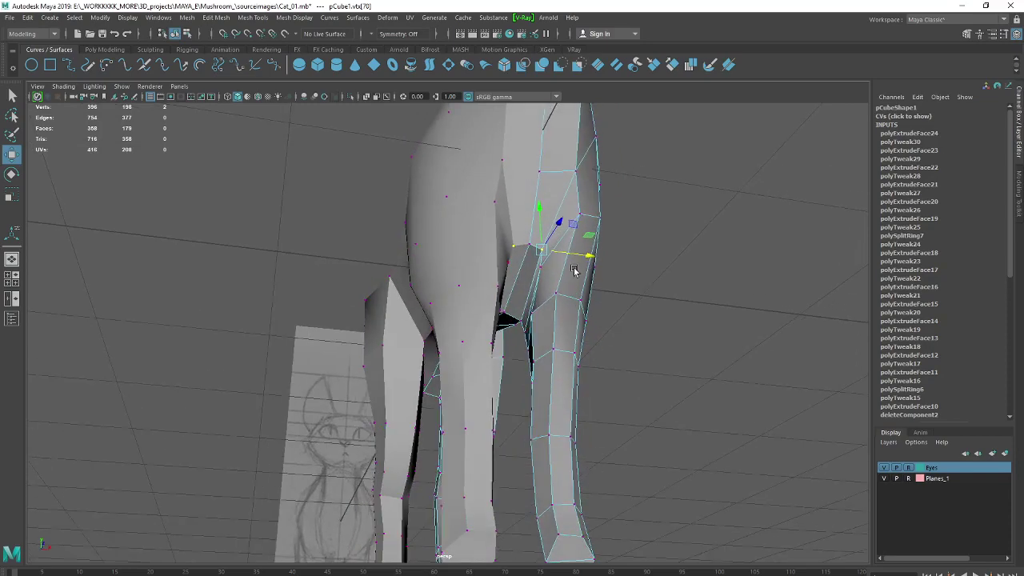
left_click(519, 322)
Orbit around the cat to check the legs against the reference sketch, then deselect the mesh
mouse_move(534, 322)
left_mouse_down("alt")
mouse_move(560, 373)
mouse_move(551, 371)
left_mouse_up("alt")
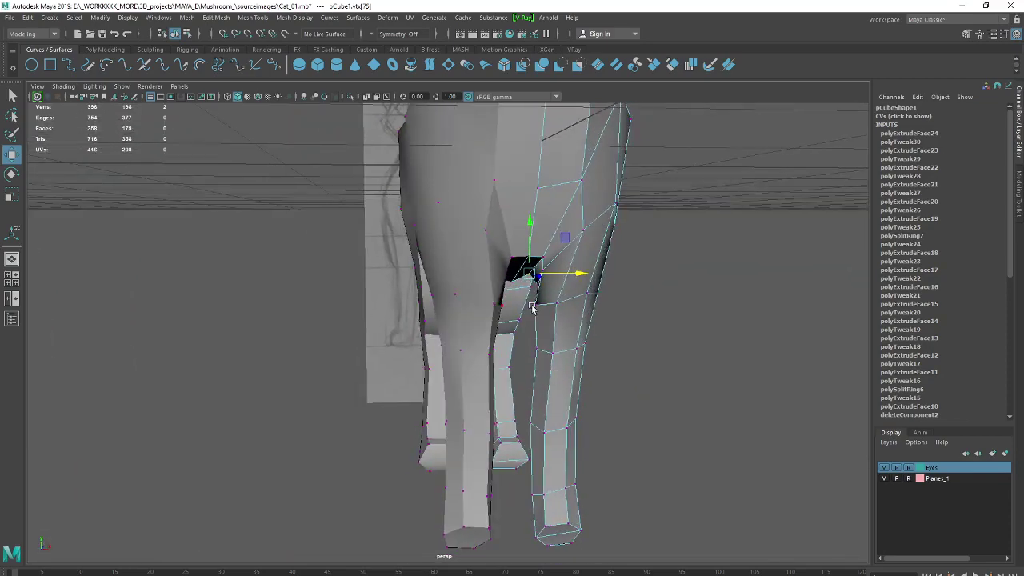
mouse_move(558, 308)
left_mouse_down("alt")
mouse_move(568, 347)
mouse_move(523, 359)
mouse_move(411, 341)
mouse_move(409, 382)
mouse_move(424, 362)
left_mouse_up("alt")
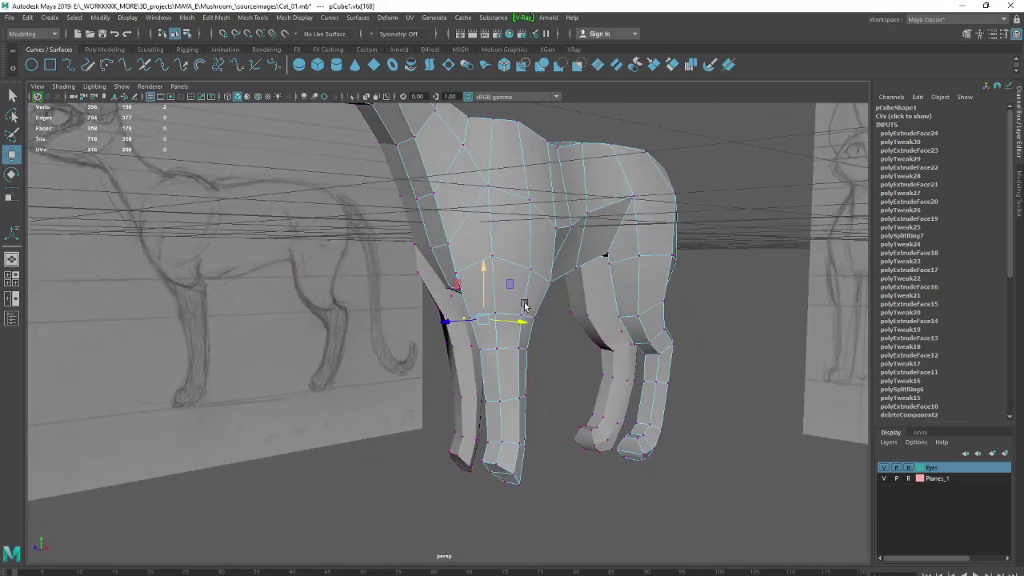
mouse_move(524, 303)
left_mouse_down("alt")
mouse_move(628, 308)
mouse_move(647, 299)
left_mouse_up("alt")
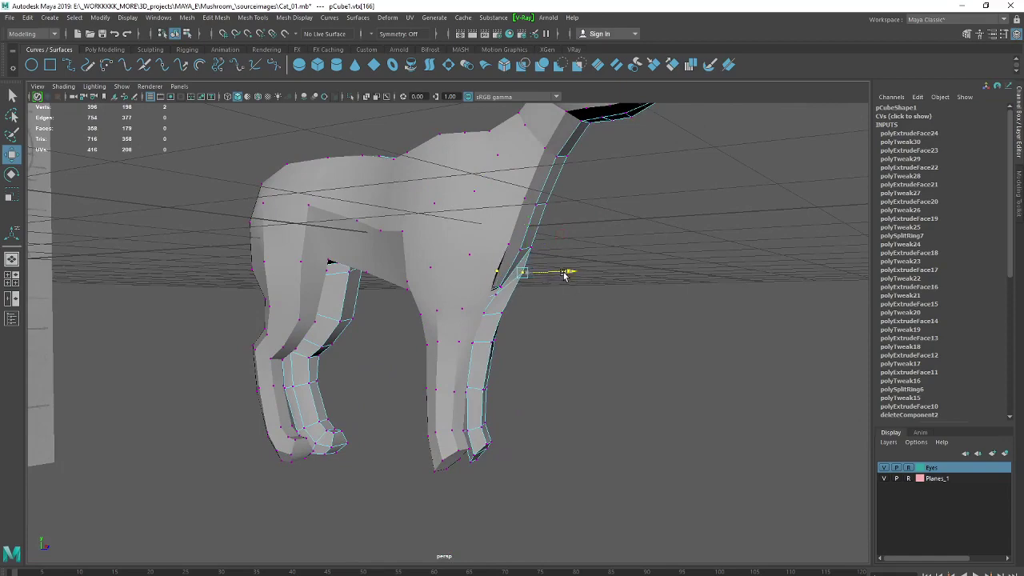
mouse_move(549, 299)
left_mouse_down("alt")
mouse_move(439, 324)
mouse_move(505, 310)
left_mouse_up("alt")
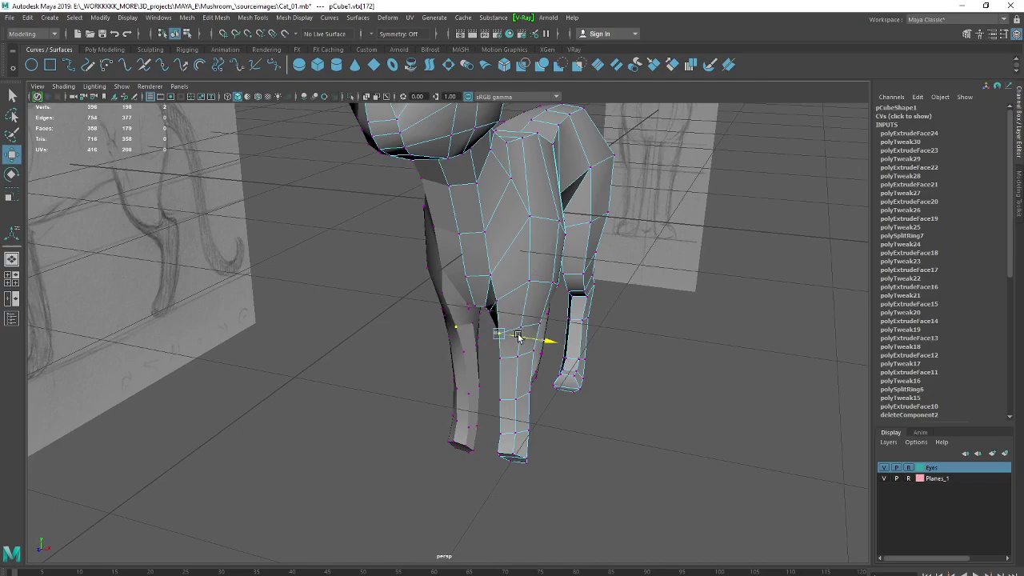
mouse_move(518, 337)
left_mouse_down("alt")
mouse_move(541, 319)
mouse_move(551, 283)
mouse_move(534, 308)
mouse_move(452, 335)
left_mouse_up("alt")
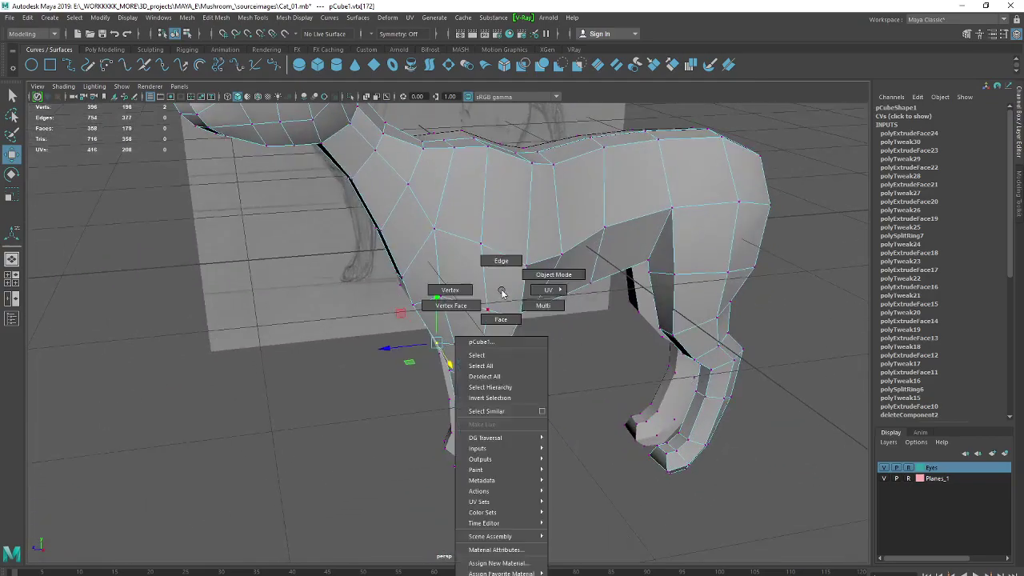
right_click_drag(452, 336, 550, 268)
mouse_move(550, 268)
left_mouse_down("alt")
mouse_move(548, 445)
mouse_move(576, 384)
mouse_move(659, 445)
mouse_move(696, 392)
mouse_move(736, 450)
mouse_move(548, 444)
left_mouse_up("alt")
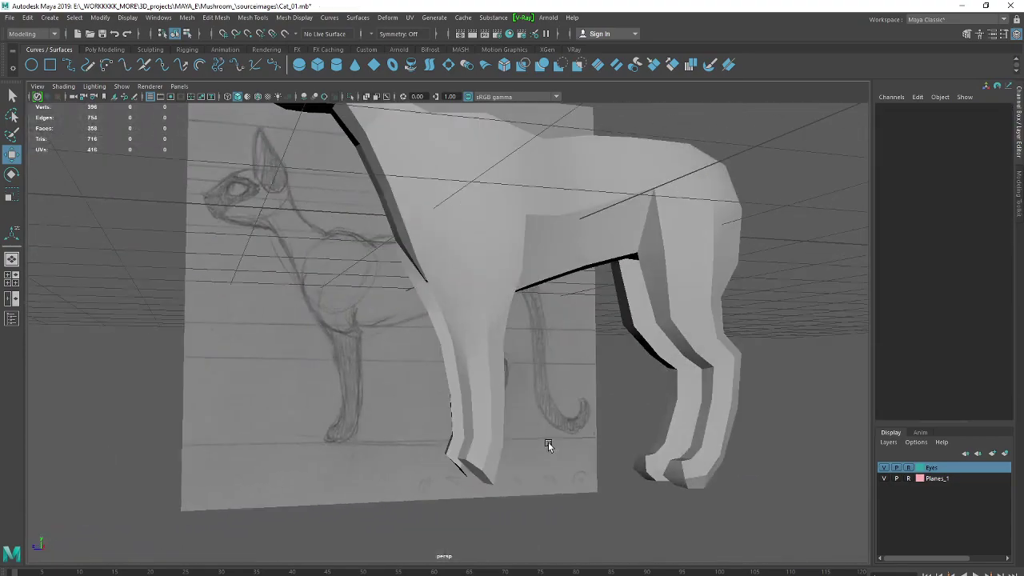
Extrude the front foot's end faces and pull them down and forward into a paw
left_click(464, 443)
mouse_move(482, 335)
right_mouse_down()
mouse_move(486, 422)
mouse_move(486, 370)
right_mouse_up()
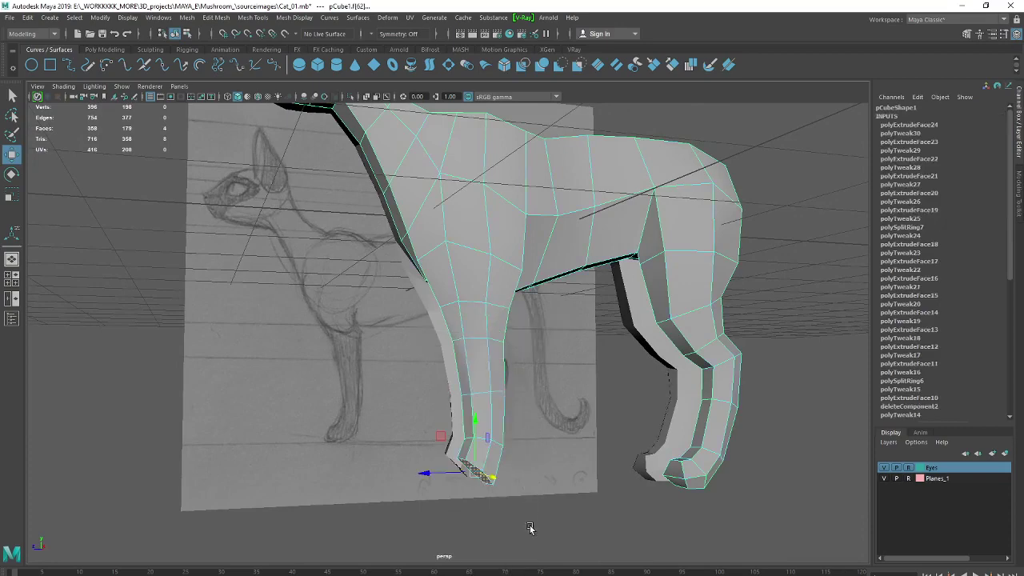
left_click_drag(529, 528, 486, 523, "alt")
key("space")
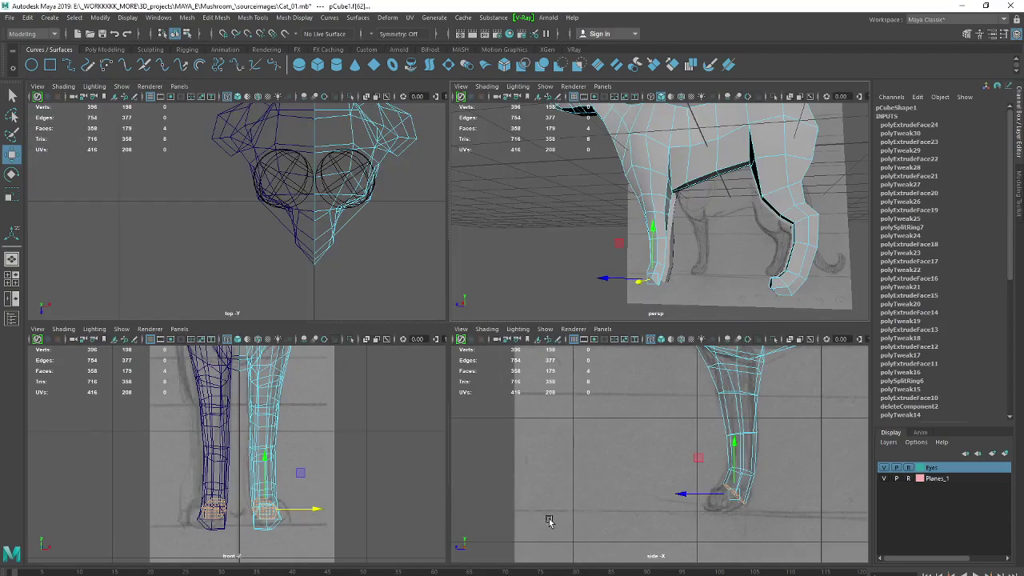
key("space")
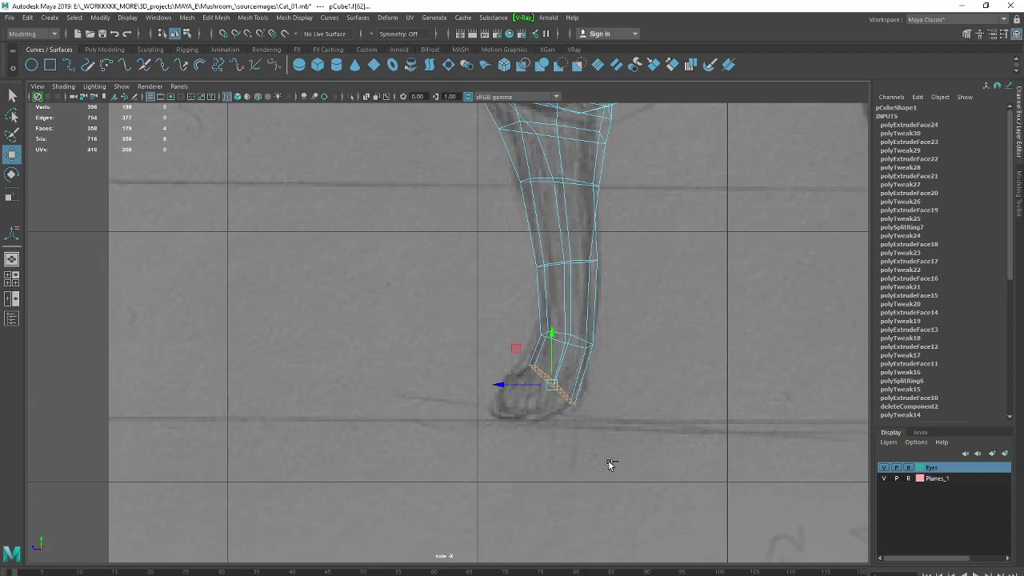
key("ctrl+e")
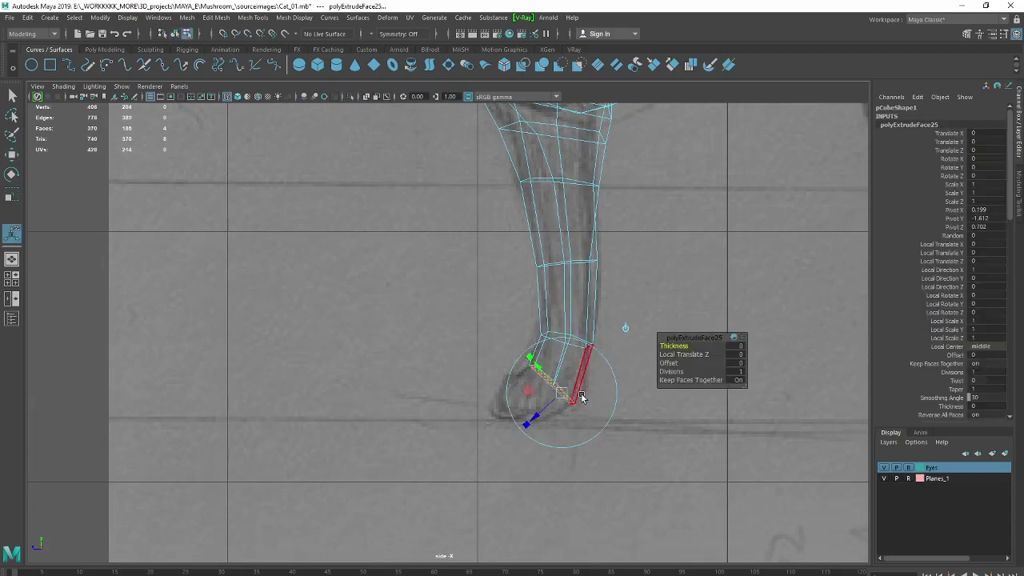
left_click_drag(551, 384, 517, 404)
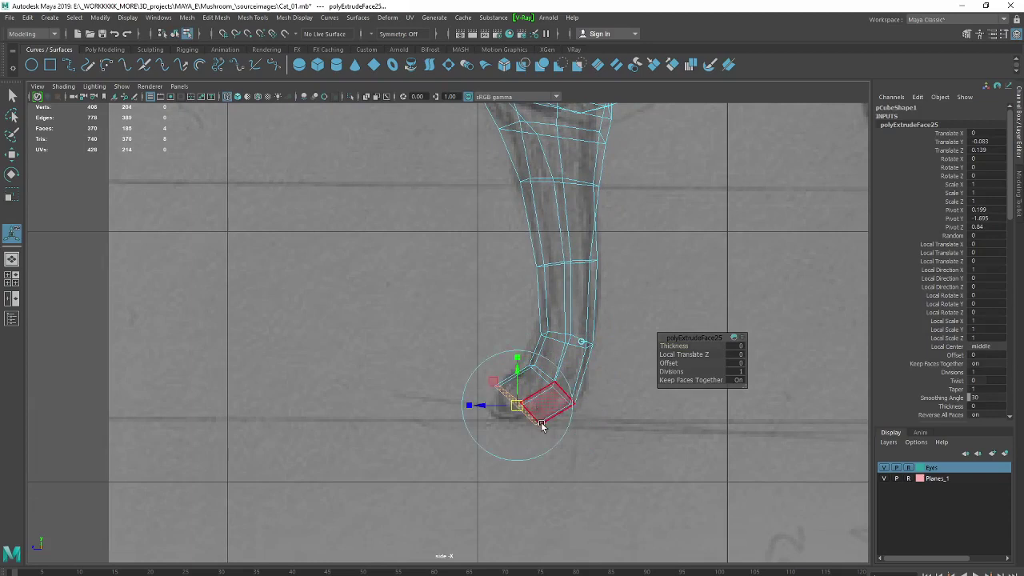
Flatten, rotate and stretch the paw's end face, then raise an adjacent face to match the sketch
key("r")
left_click_drag(518, 367, 520, 361)
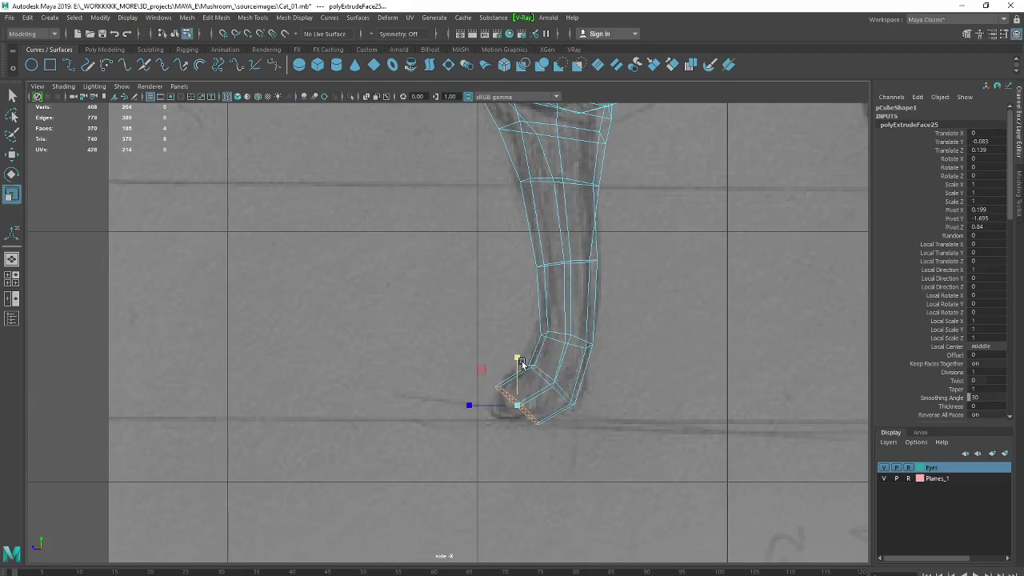
key("w")
key("e")
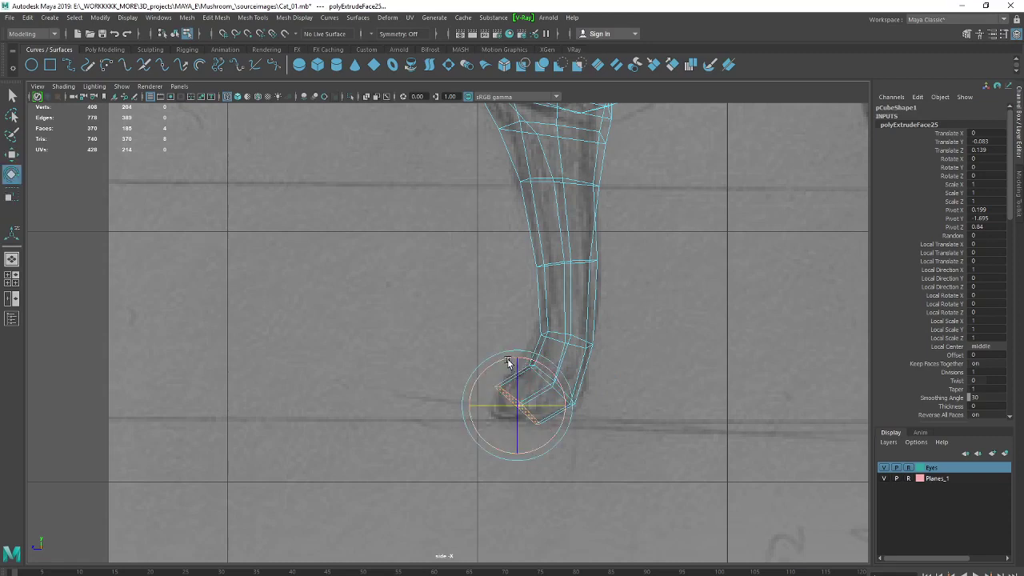
mouse_move(512, 361)
left_mouse_down()
mouse_move(522, 362)
mouse_move(531, 408)
left_mouse_up()
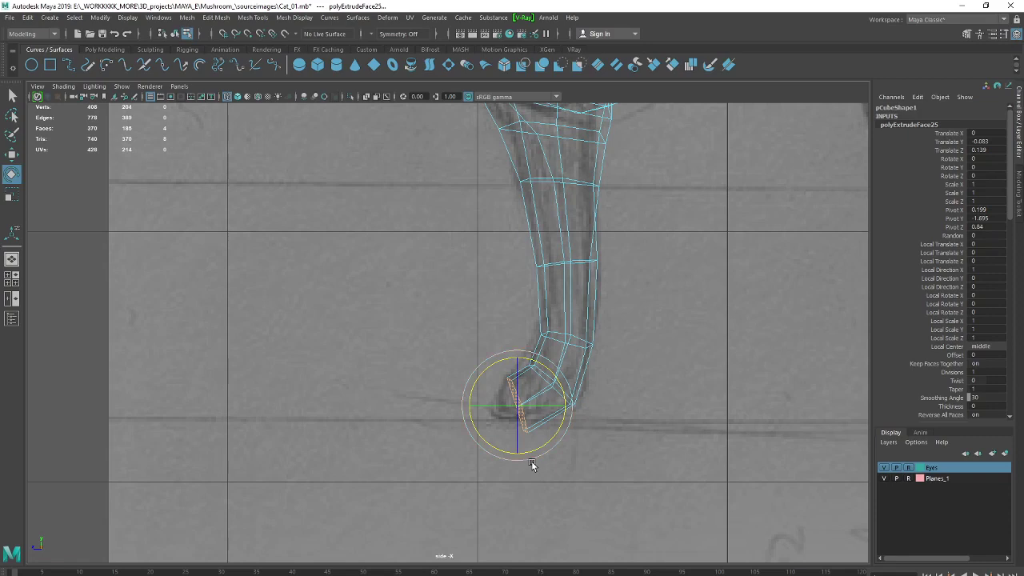
key("r")
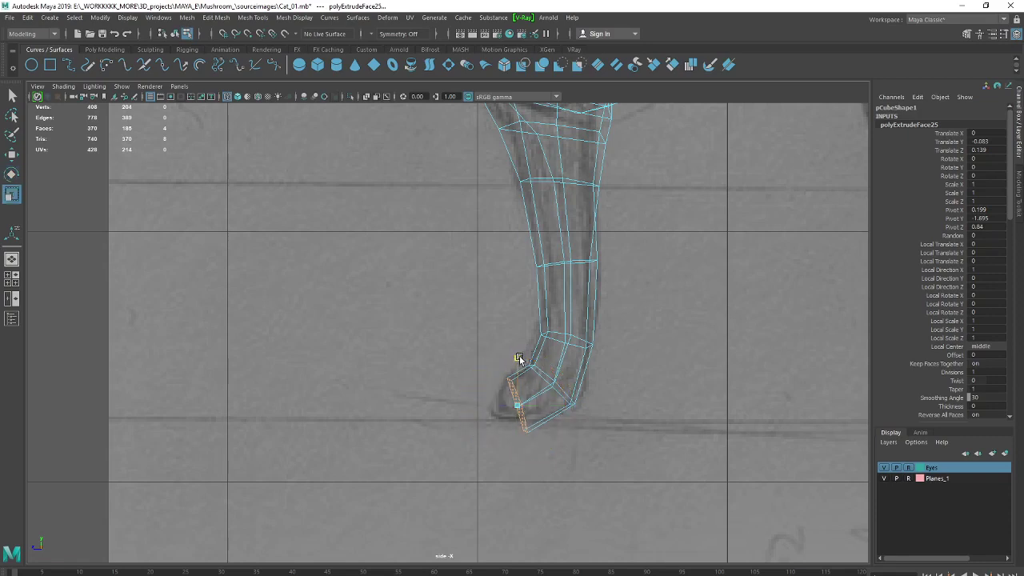
left_click_drag(519, 365, 519, 355)
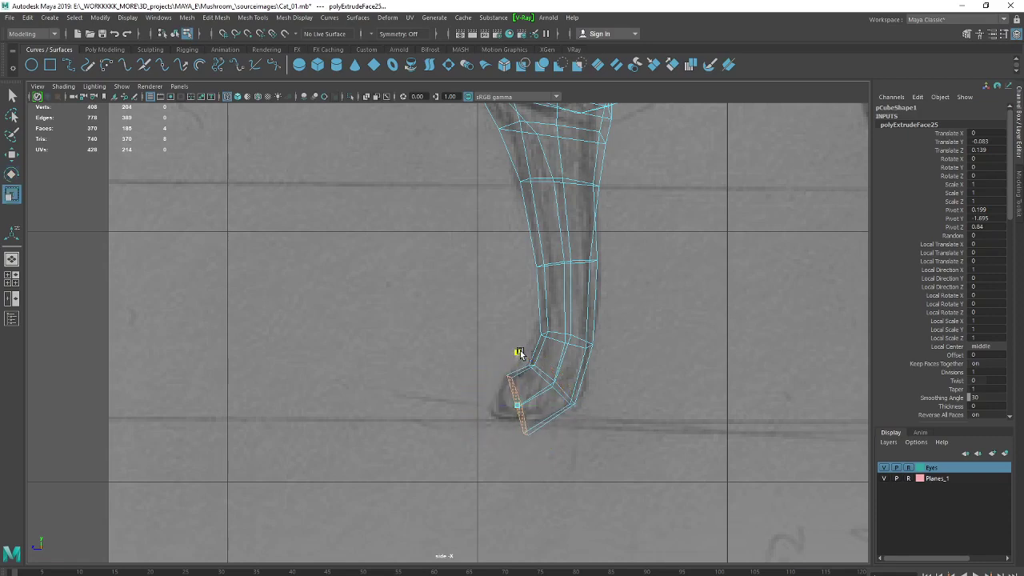
left_click(522, 378)
key("w")
left_click_drag(516, 392, 516, 379)
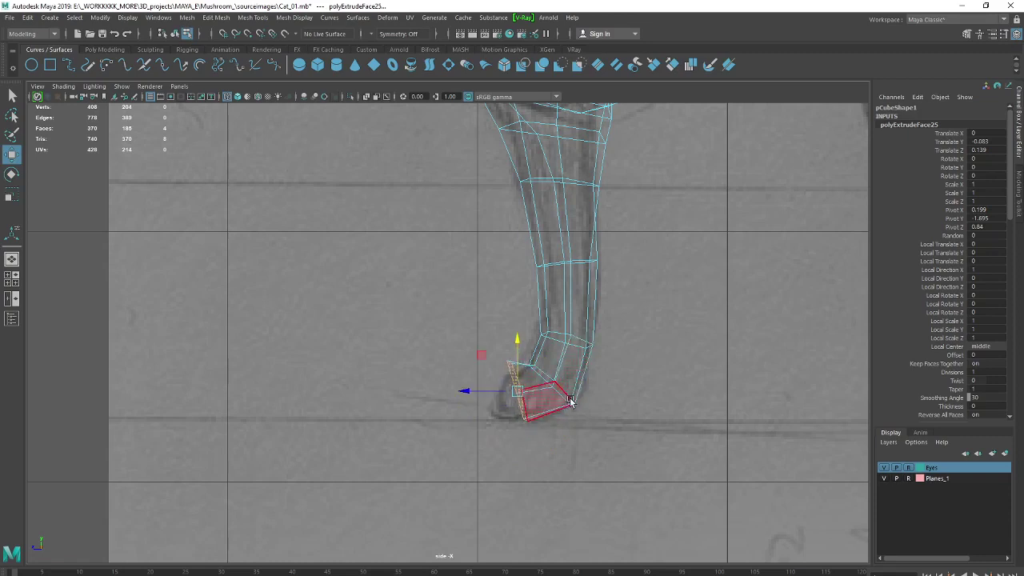
Select the vertices at the foot tip and bottom, then view the front leg in perspective
right_click_drag(568, 334, 516, 350)
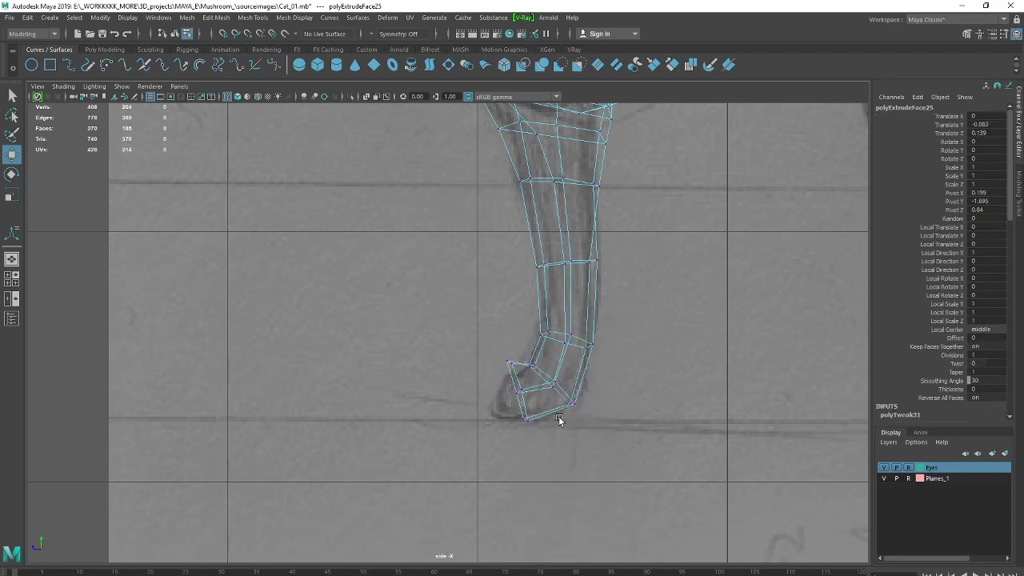
left_click_drag(558, 420, 567, 406)
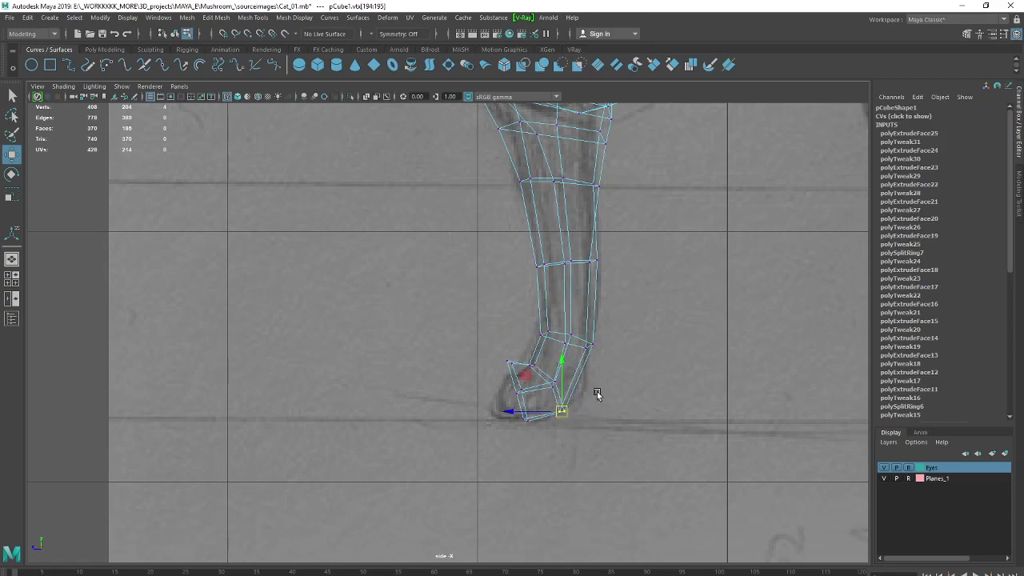
mouse_move(558, 397)
left_mouse_down()
mouse_move(542, 376)
mouse_move(513, 372)
mouse_move(544, 366)
left_mouse_up()
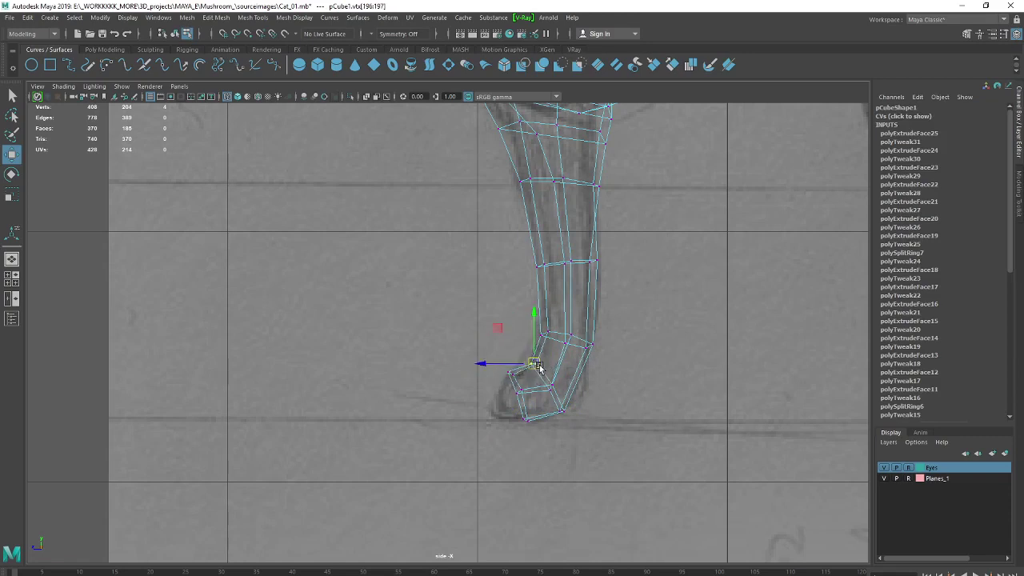
left_click(636, 386)
left_click_drag(518, 432, 530, 412)
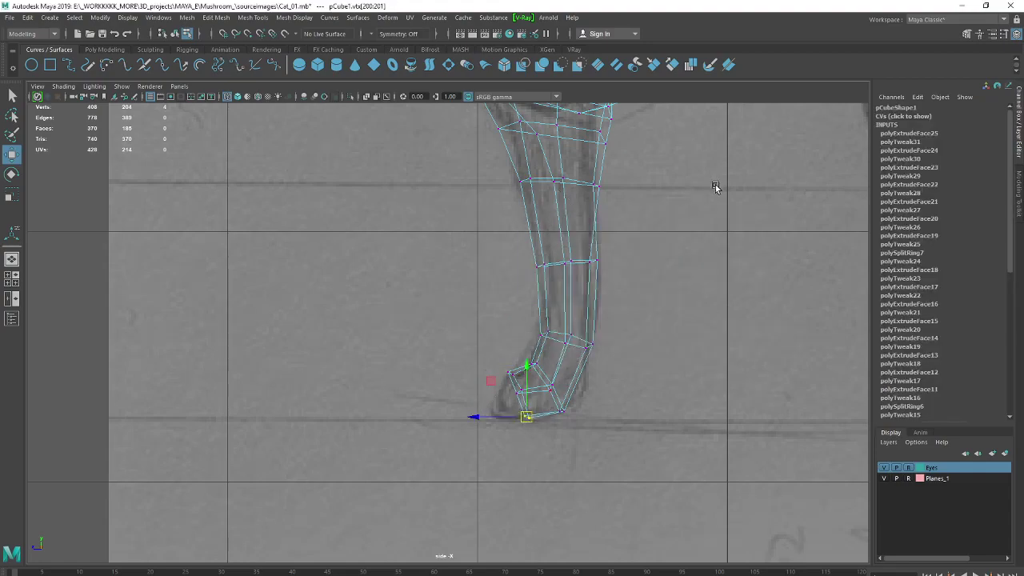
key("space")
key("space")
mouse_move(595, 358)
left_mouse_down("alt")
mouse_move(694, 368)
mouse_move(620, 438)
left_mouse_up("alt")
Extrude the foot faces again and push them forward to lengthen the paw
scroll(605, 400, "up", 3)
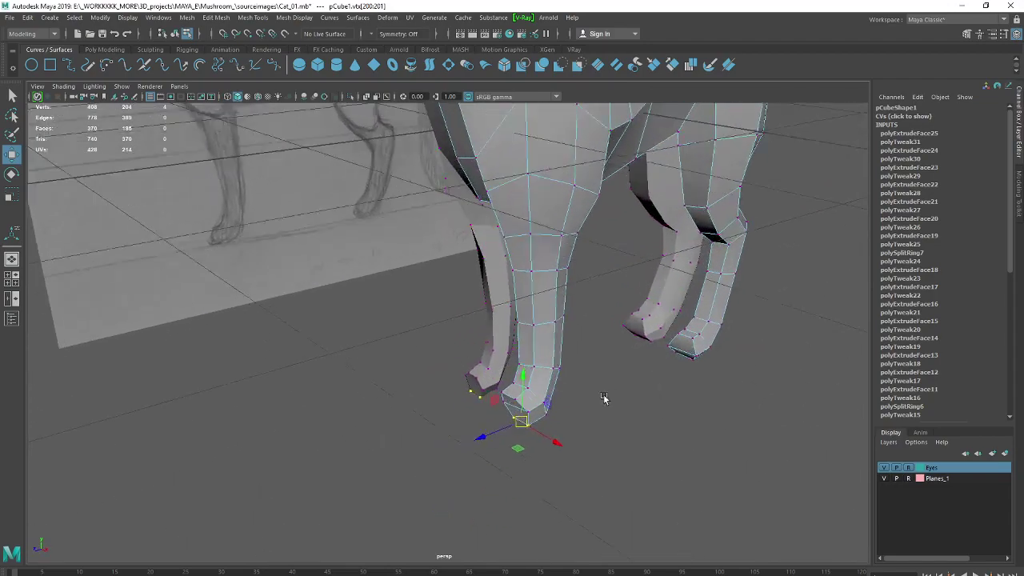
left_click_drag(605, 399, 560, 418, "alt")
right_click_drag(565, 384, 616, 318)
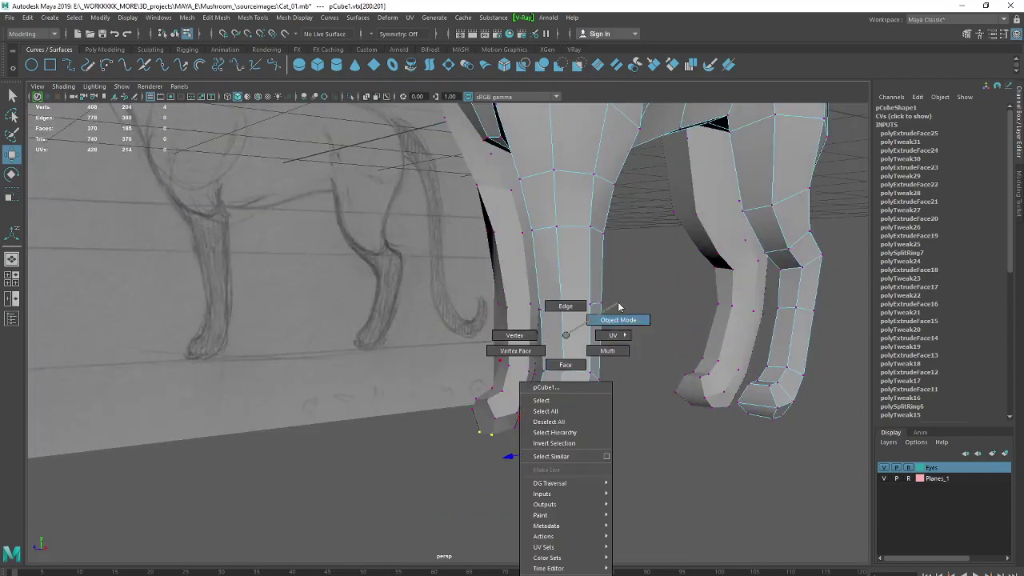
left_click_drag(562, 418, 534, 424, "alt")
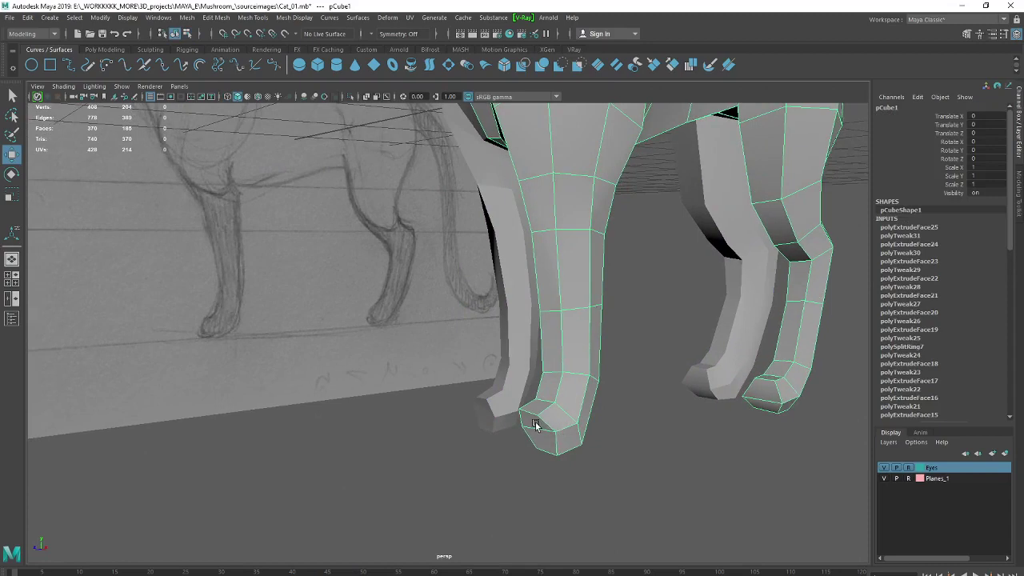
right_click_drag(532, 340, 538, 382)
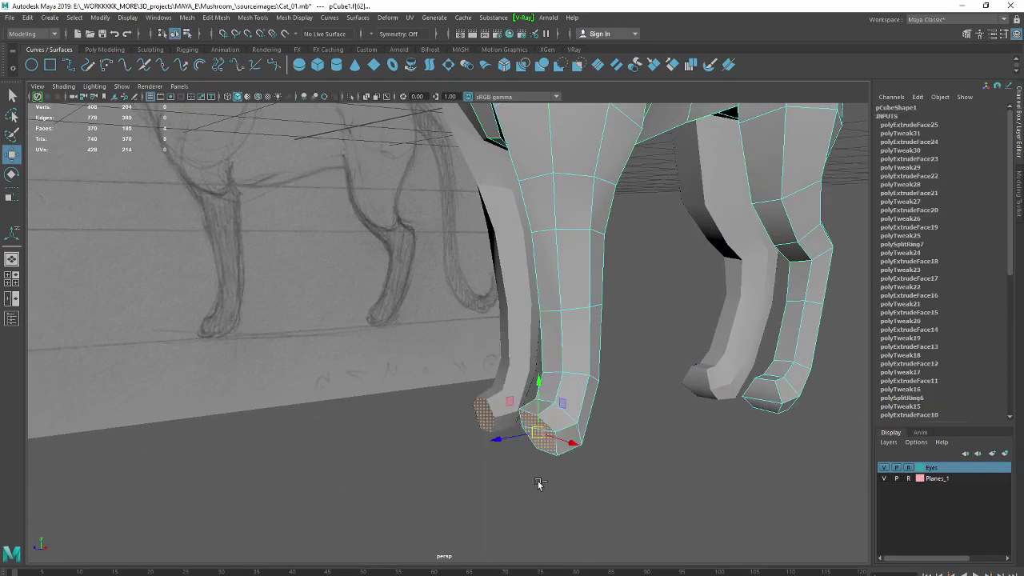
key("ctrl+e")
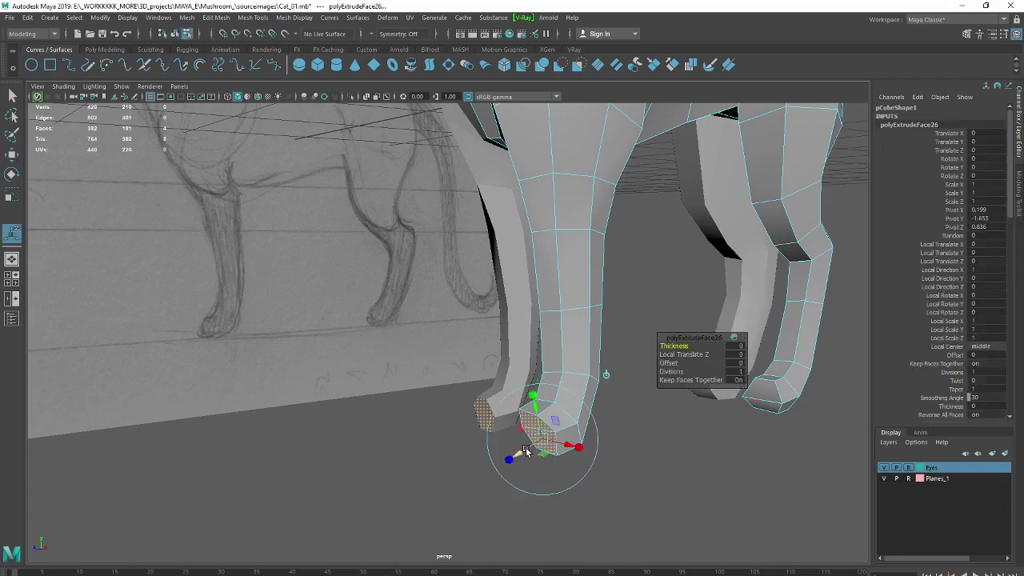
left_click_drag(525, 452, 485, 441)
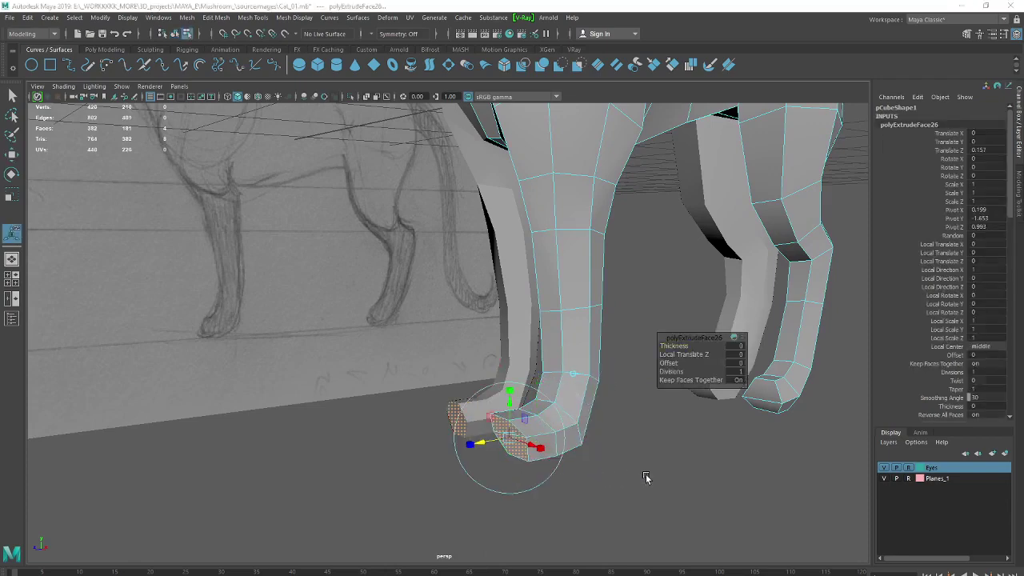
In the side view, shift a paw vertex and the bottom-left corner vertex to the right
key("space")
key("space")
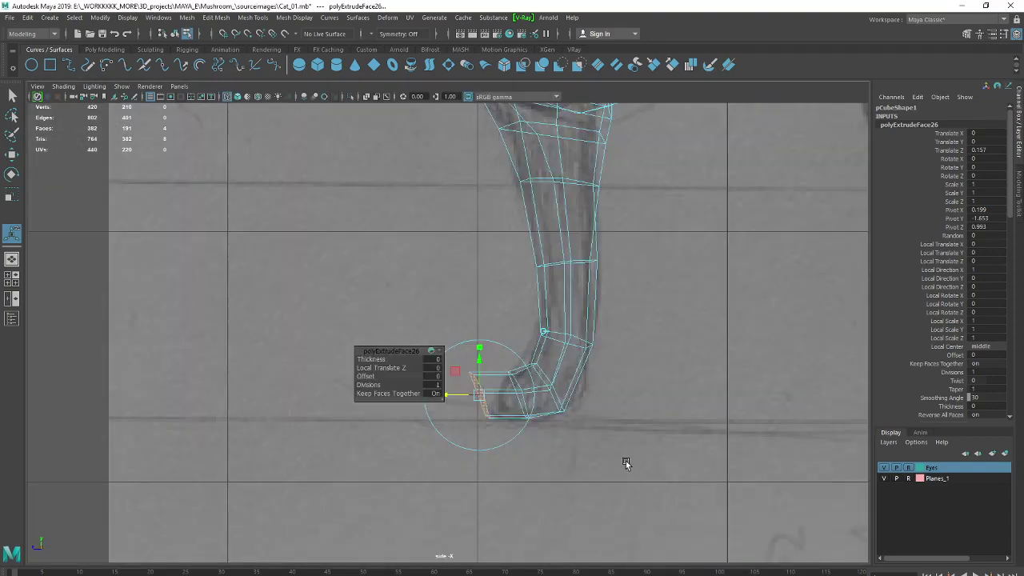
right_click_drag(498, 335, 435, 330)
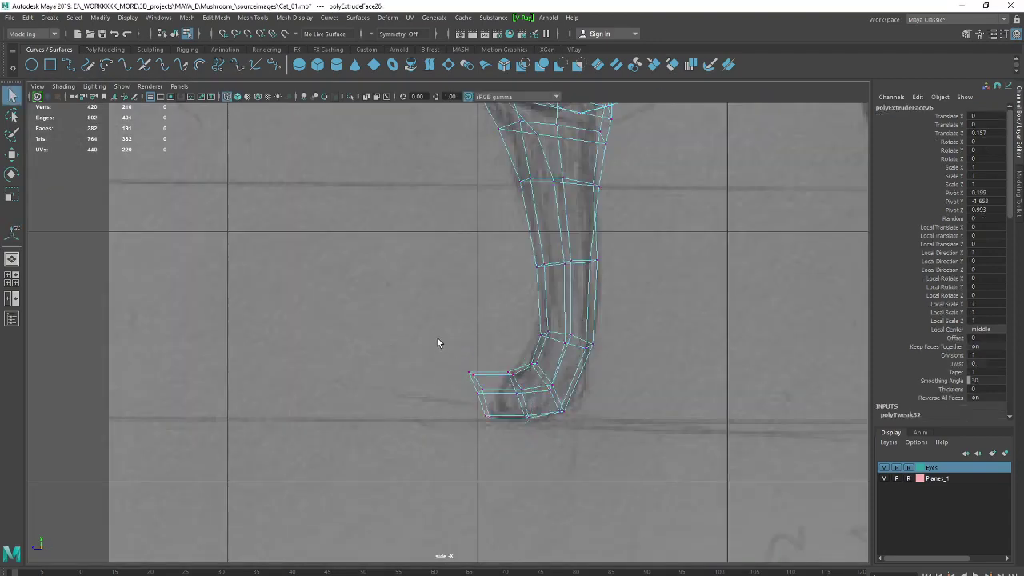
left_click(478, 375)
key("w")
left_click_drag(470, 374, 489, 376)
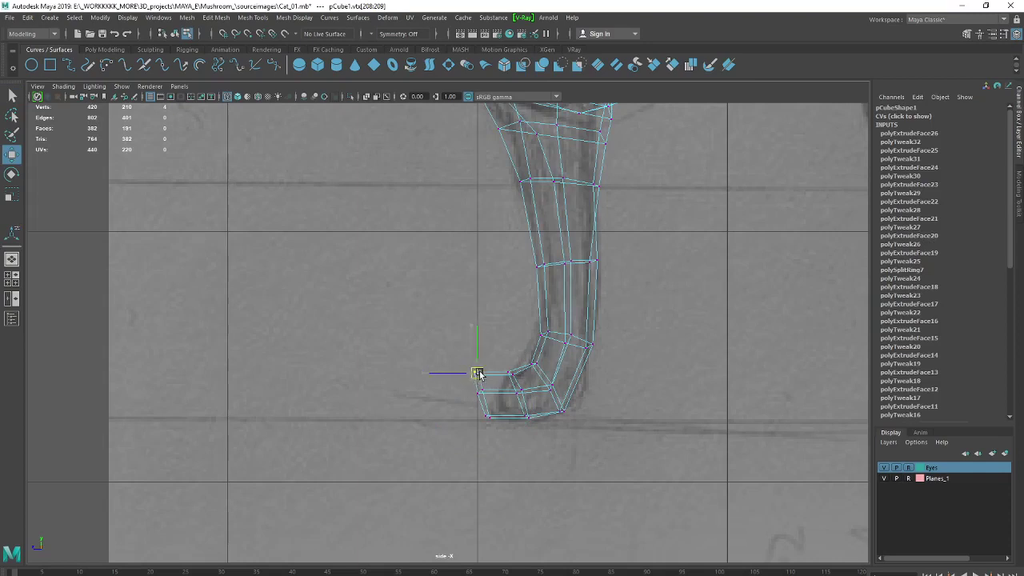
left_click(486, 416)
left_click_drag(487, 414, 491, 419)
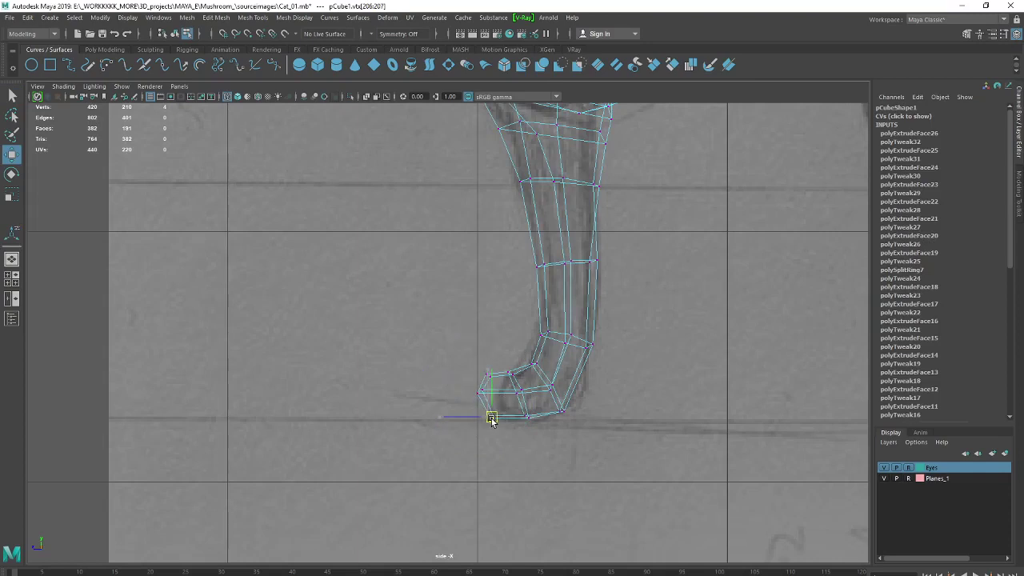
Narrow the paw's bottom vertices, slide them forward to fit the sketch, and select the toe tips
left_click_drag(431, 334, 529, 439)
key("r")
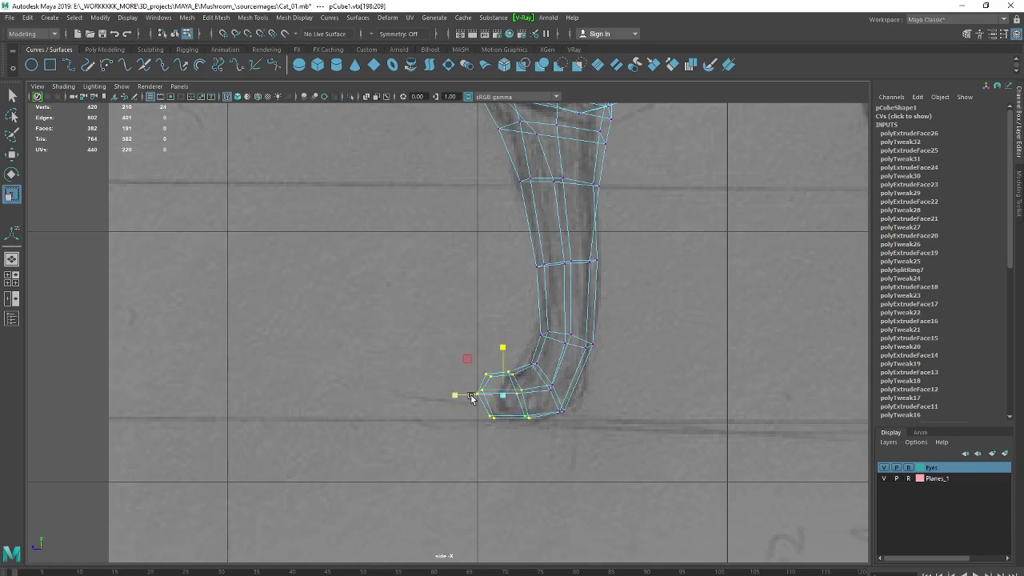
left_click_drag(455, 395, 470, 400)
key("e")
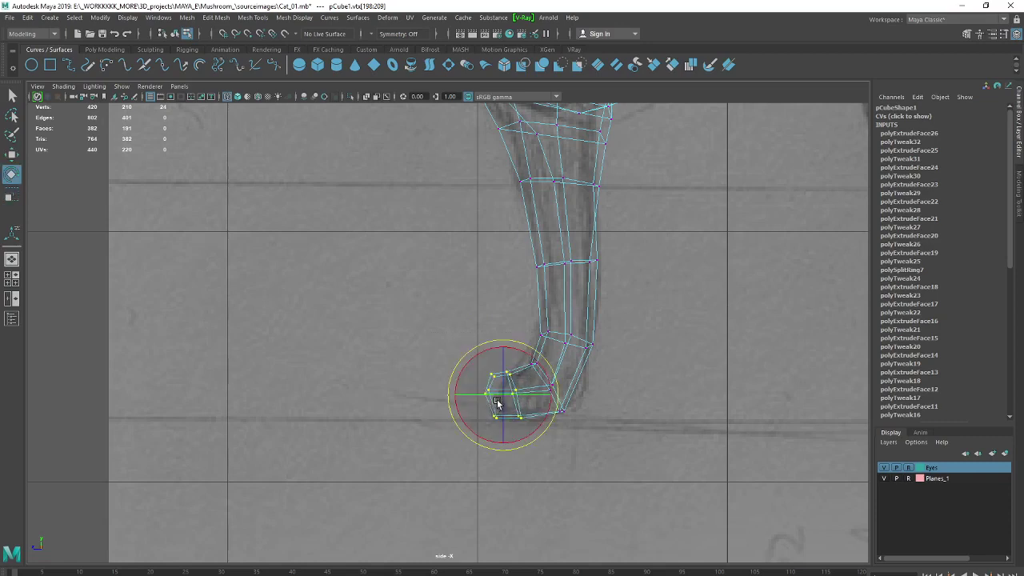
key("w")
left_click_drag(467, 393, 478, 394)
left_click_drag(448, 340, 511, 386)
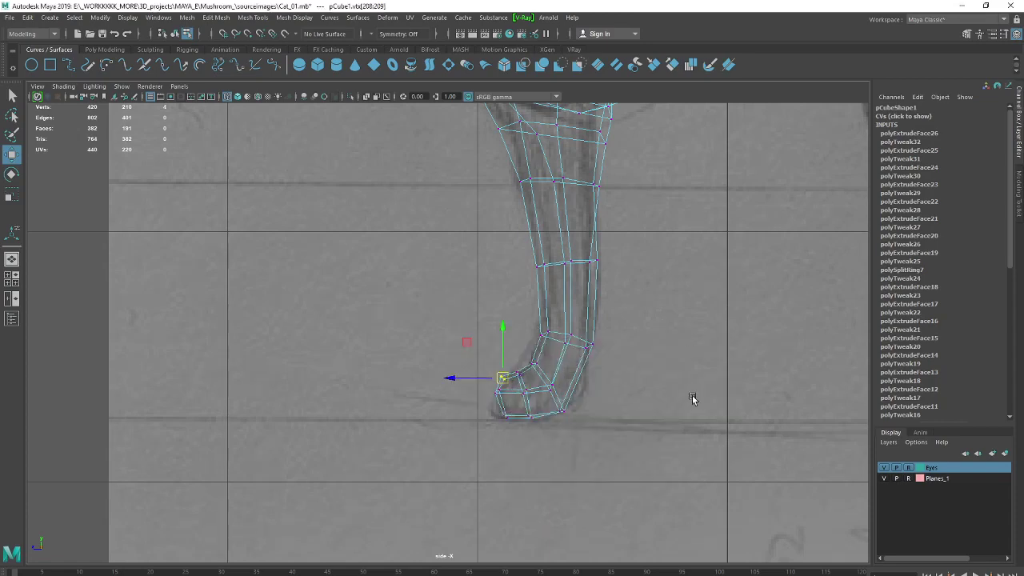
key("space")
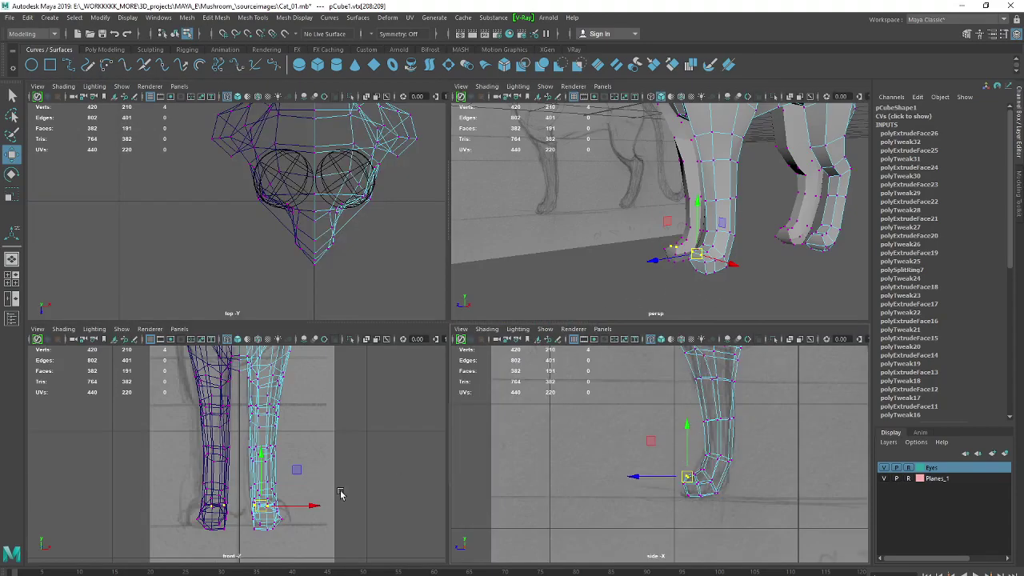
Pull the paw's toe vertices to the left in perspective and check the shape
key("space")
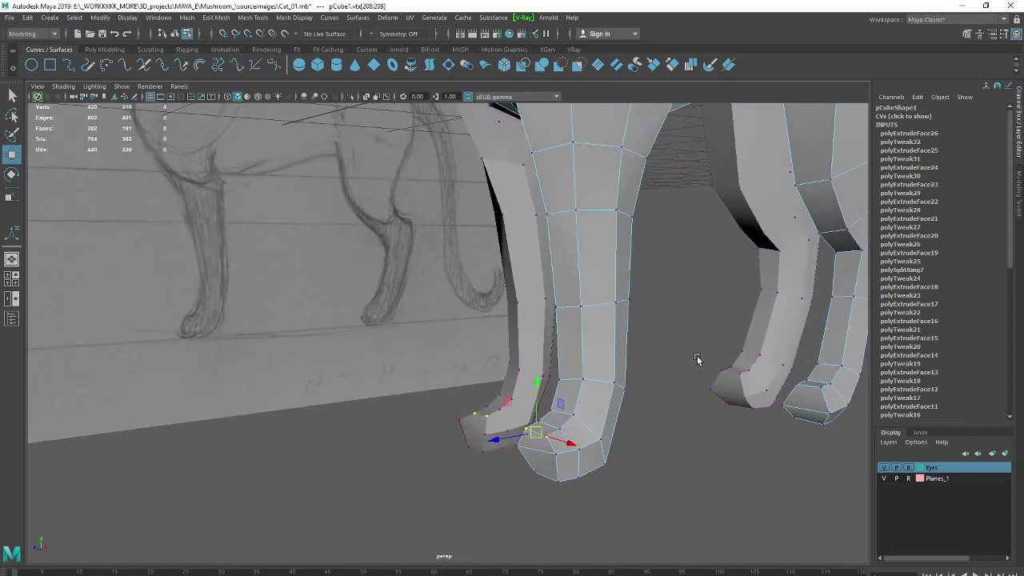
left_click(557, 453)
left_click_drag(582, 461, 545, 459)
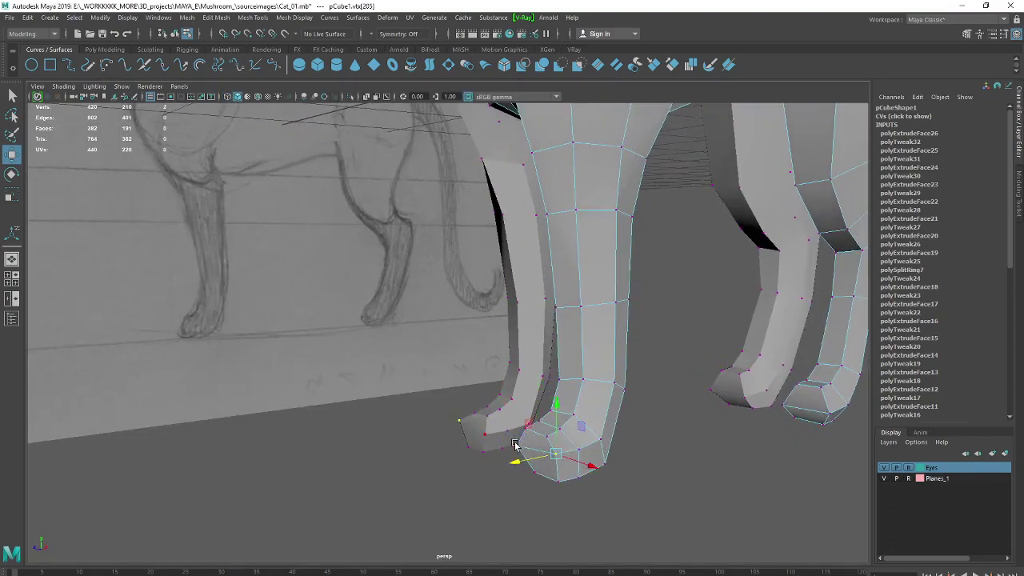
middle_click_drag(514, 445, 502, 452)
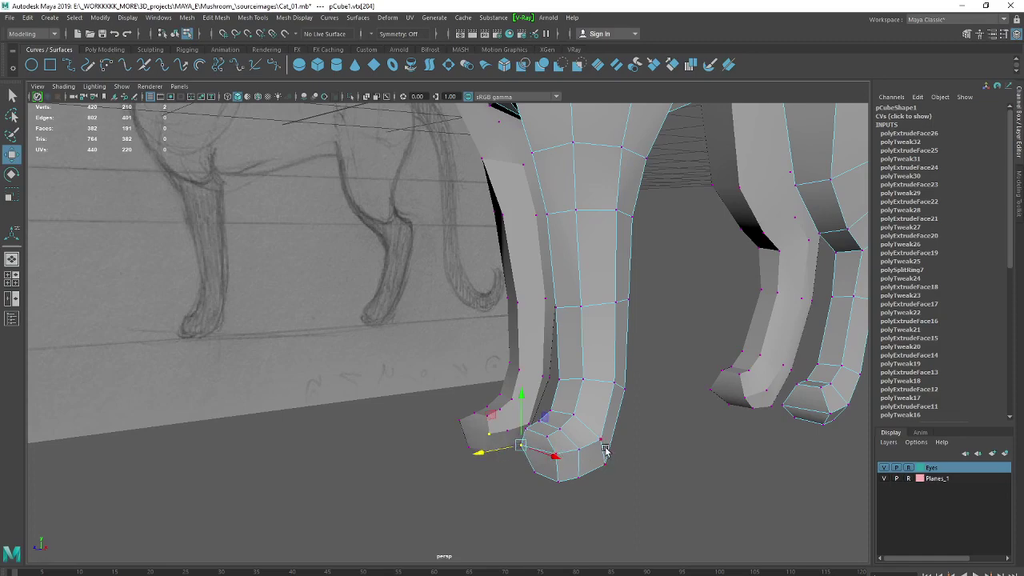
left_click_drag(621, 483, 692, 494, "alt")
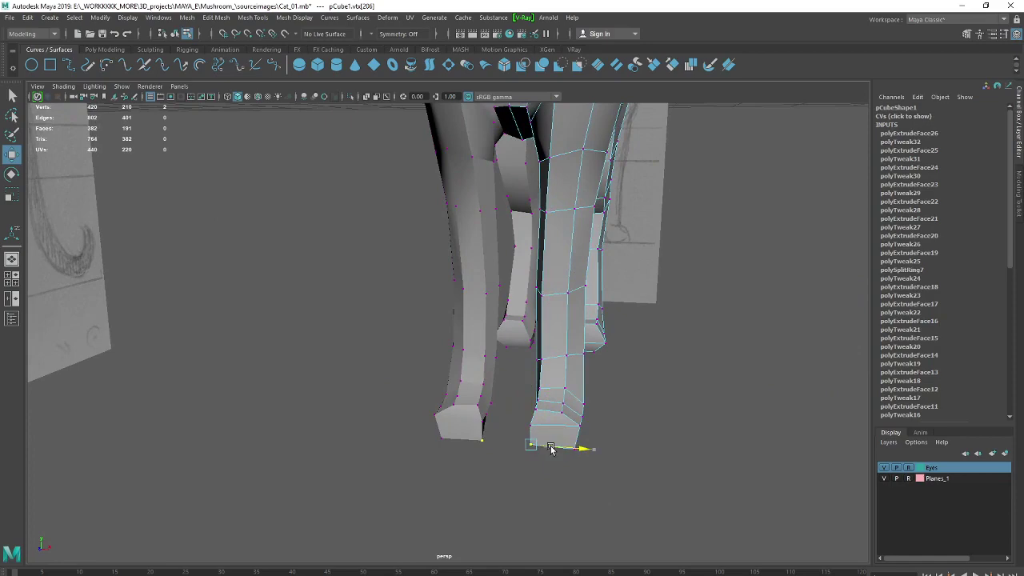
mouse_move(544, 450)
left_mouse_down("alt")
mouse_move(607, 483)
mouse_move(536, 386)
left_mouse_up("alt")
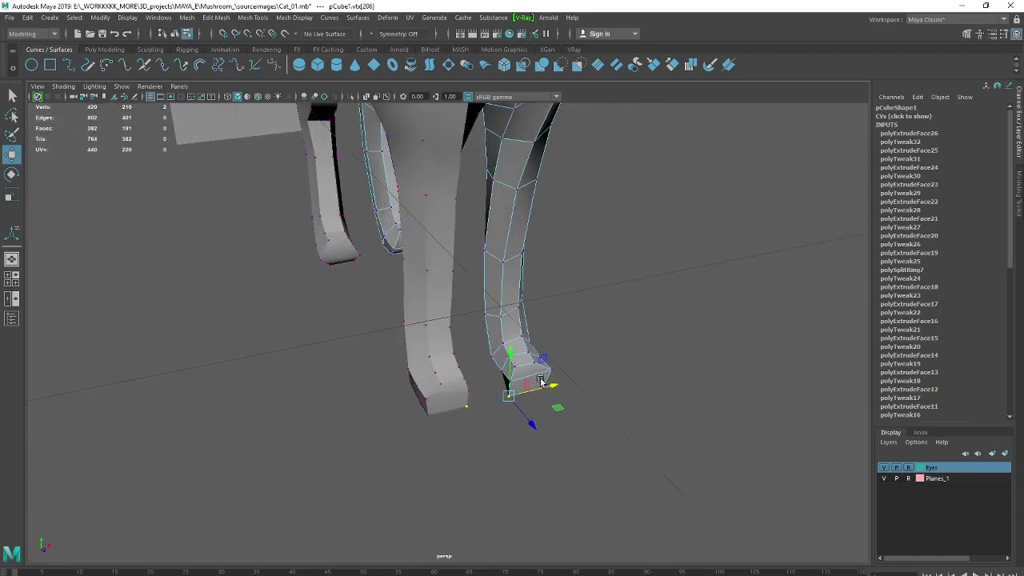
mouse_move(605, 406)
left_mouse_down("alt")
mouse_move(511, 391)
mouse_move(557, 414)
mouse_move(635, 414)
mouse_move(646, 366)
mouse_move(688, 393)
mouse_move(612, 388)
mouse_move(541, 411)
left_mouse_up("alt")
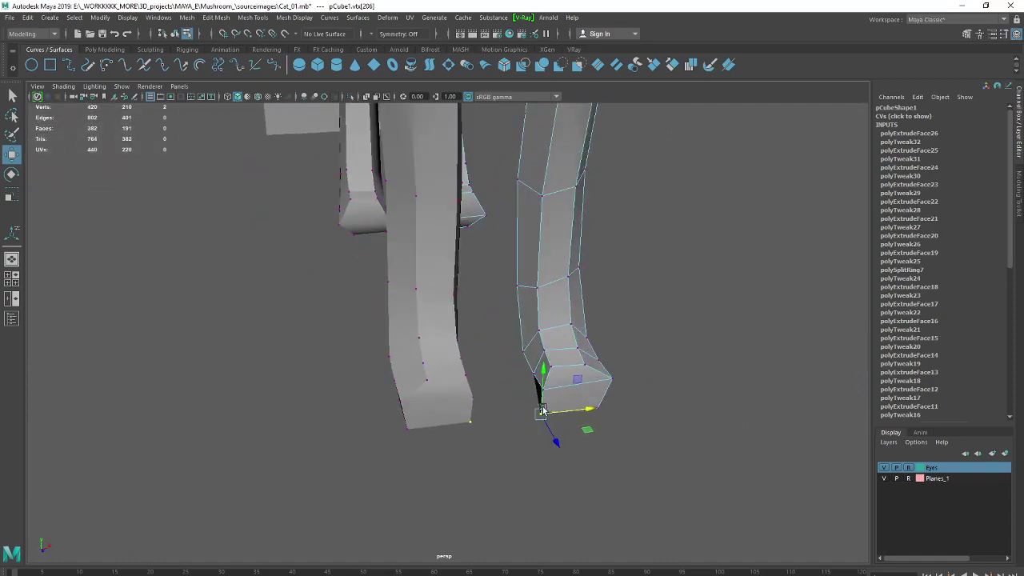
Shift a group of paw corner vertices sideways to flare the foot
left_click(628, 408)
left_click_drag(621, 414, 500, 400, "alt")
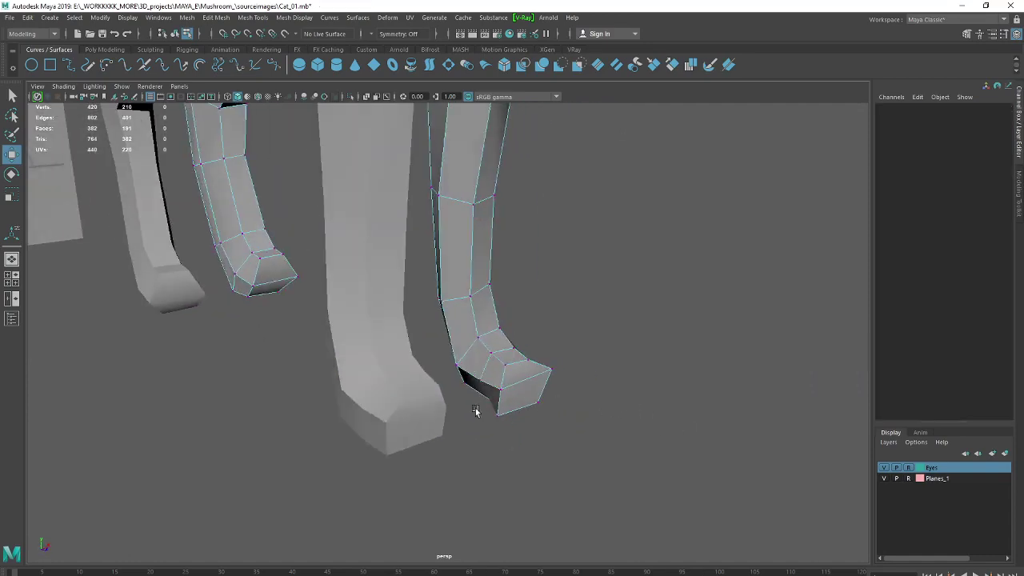
left_click(475, 409)
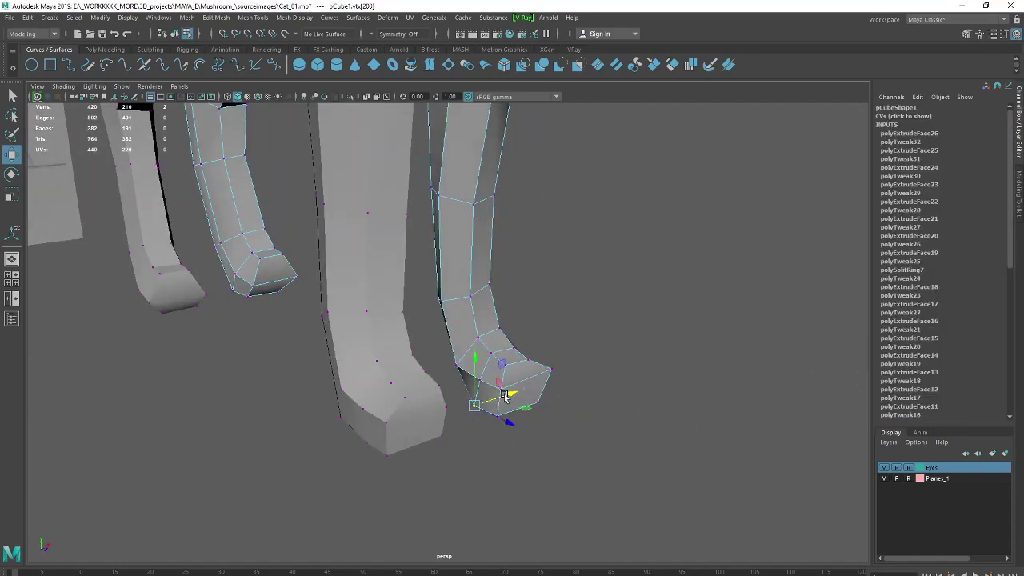
left_click_drag(505, 395, 475, 406, "alt")
left_click(623, 386)
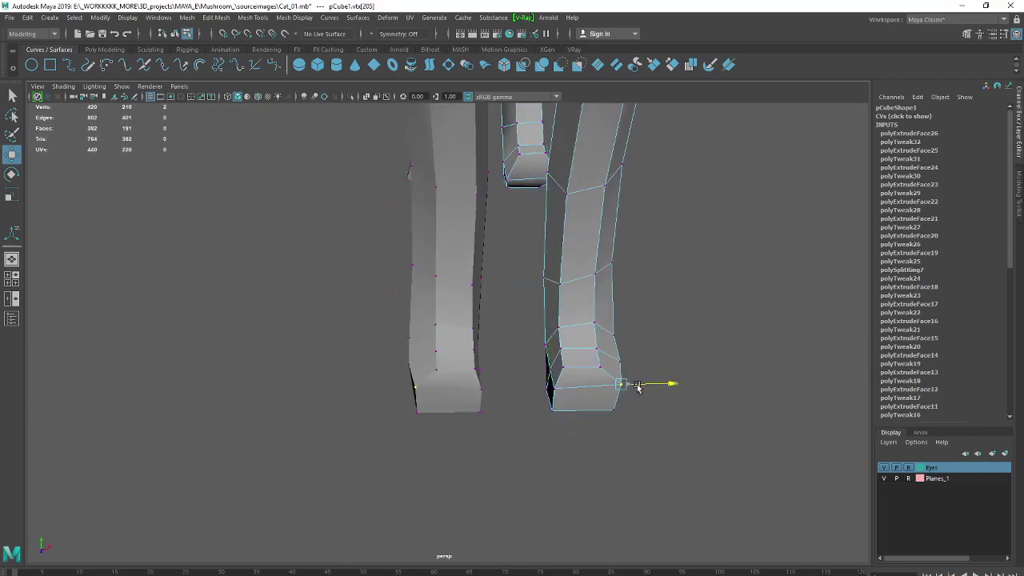
left_click(612, 409)
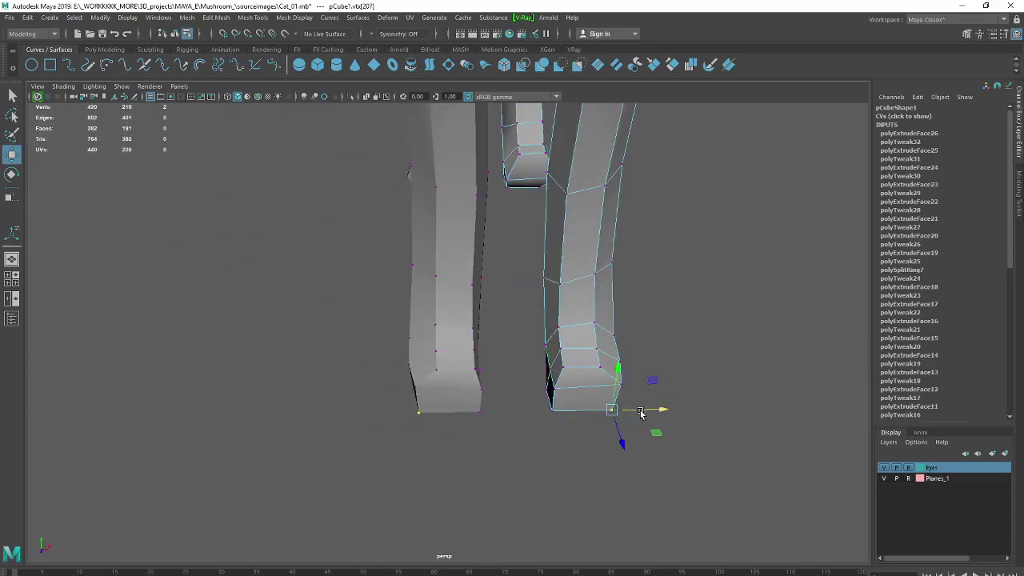
left_click(598, 350)
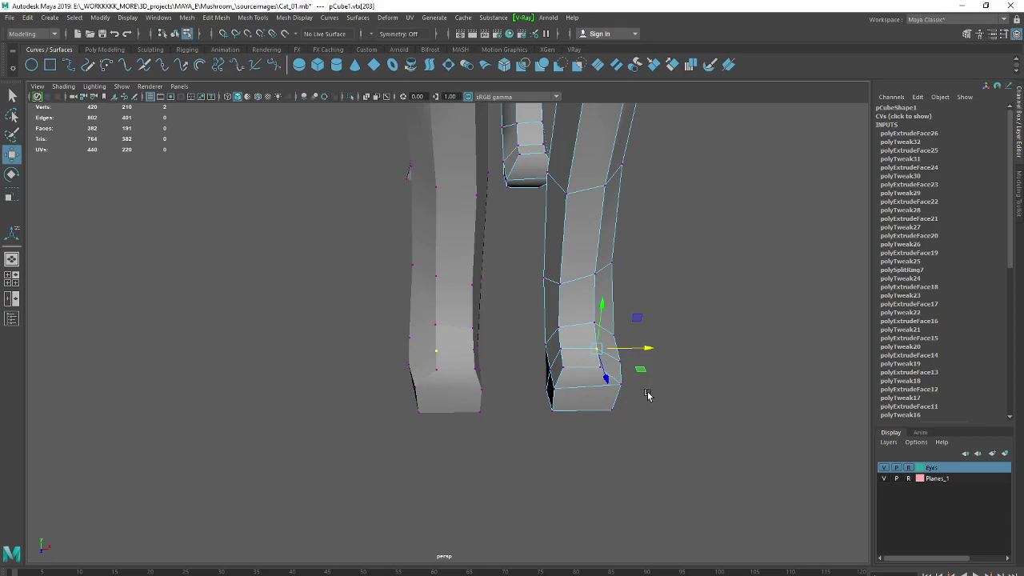
key("q")
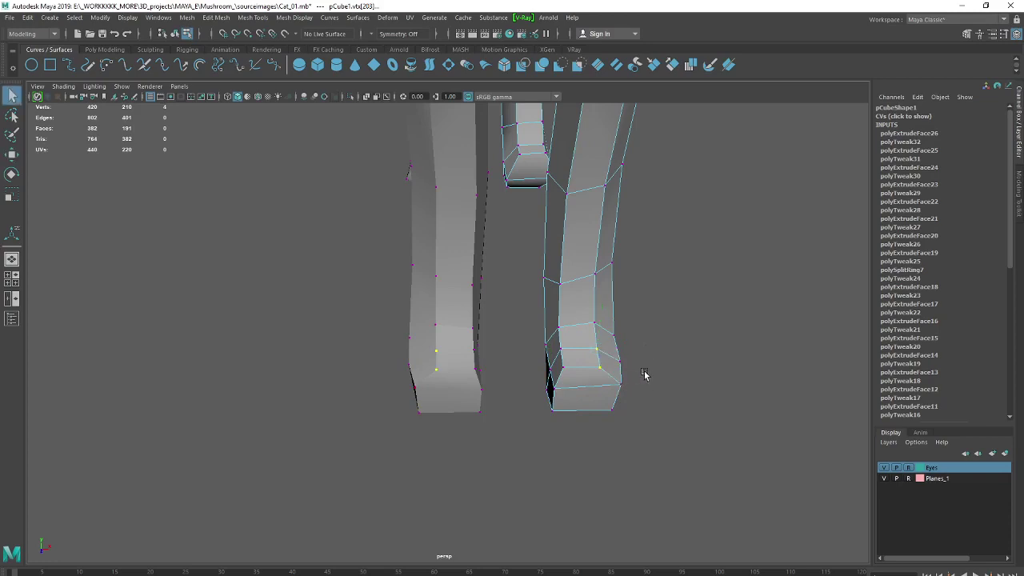
key("w")
left_click_drag(649, 358, 657, 358)
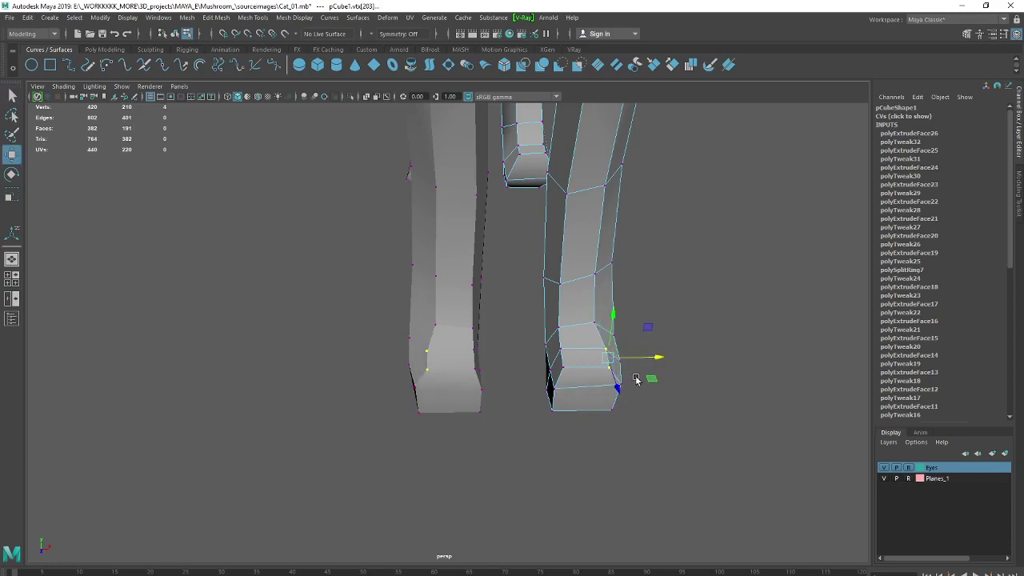
Nudge a toe vertex outward toward the lower right of the paw
left_click(578, 448)
left_click_drag(603, 427, 536, 418, "alt")
scroll(537, 420, "up", 3)
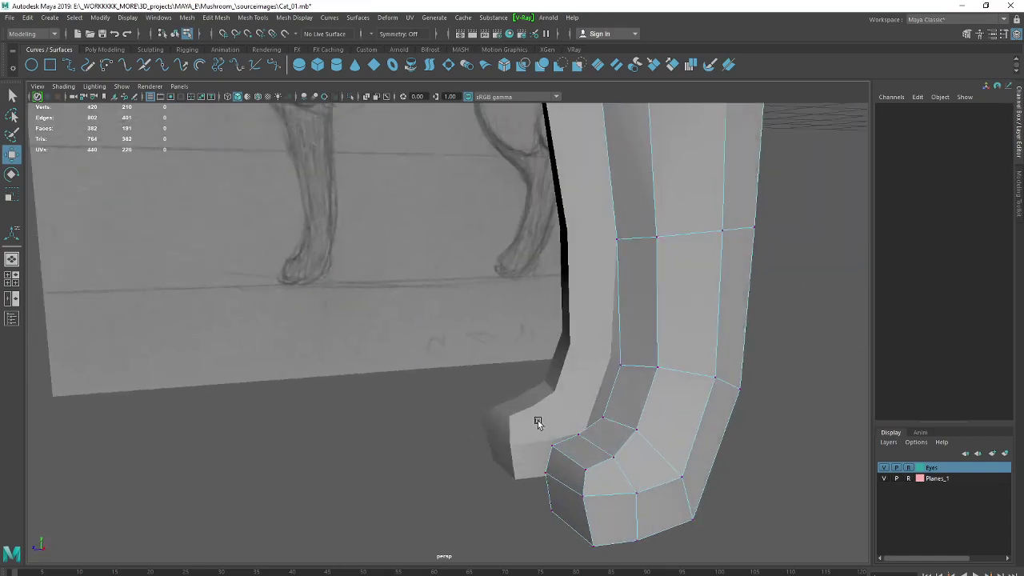
left_click(551, 444)
left_click(581, 495)
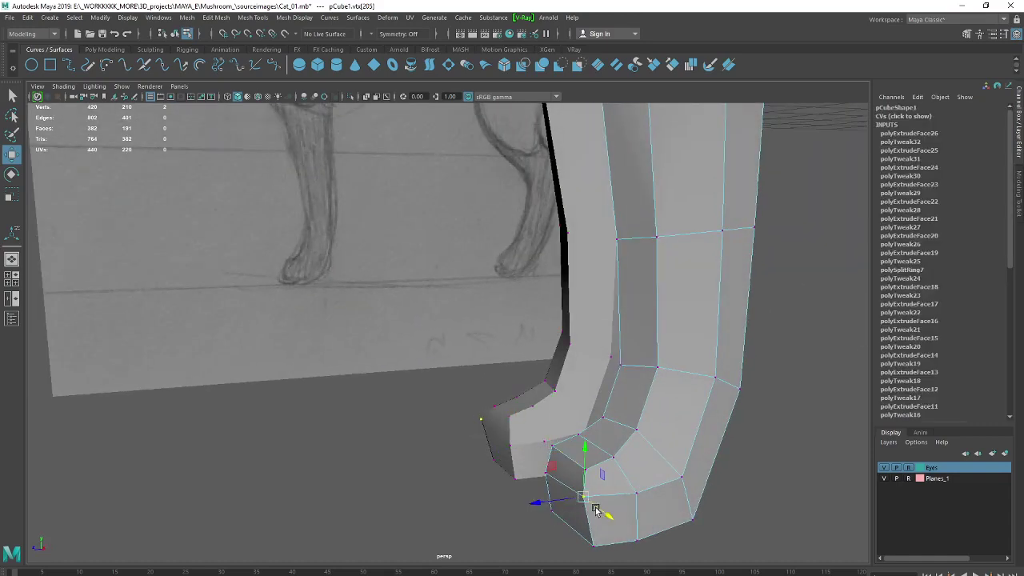
mouse_move(595, 509)
left_mouse_down()
mouse_move(605, 516)
mouse_move(489, 443)
mouse_move(544, 424)
mouse_move(596, 435)
mouse_move(604, 465)
left_mouse_up()
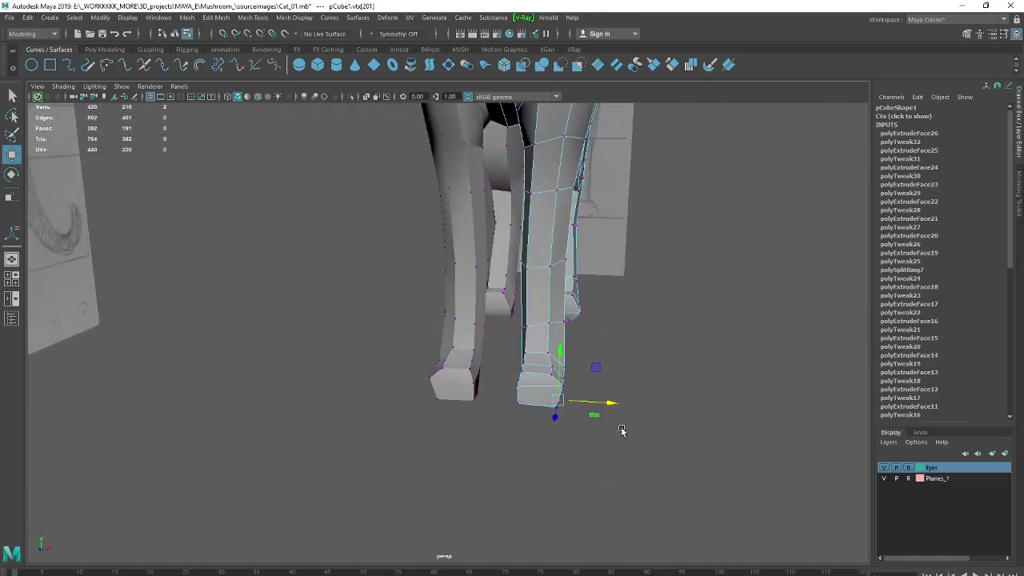
Move another paw corner vertex outward and view the whole cat from the side
left_click_drag(622, 431, 542, 461, "alt")
left_click_drag(555, 411, 588, 427)
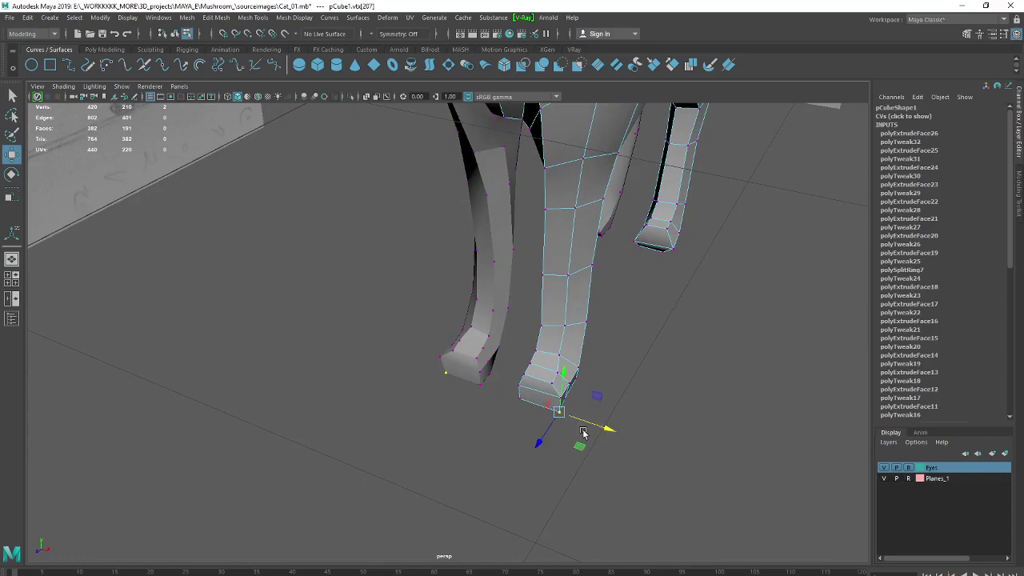
left_click_drag(607, 428, 607, 430)
left_click(685, 376)
right_click_drag(685, 377, 387, 218, "alt")
left_click_drag(387, 218, 415, 403, "alt")
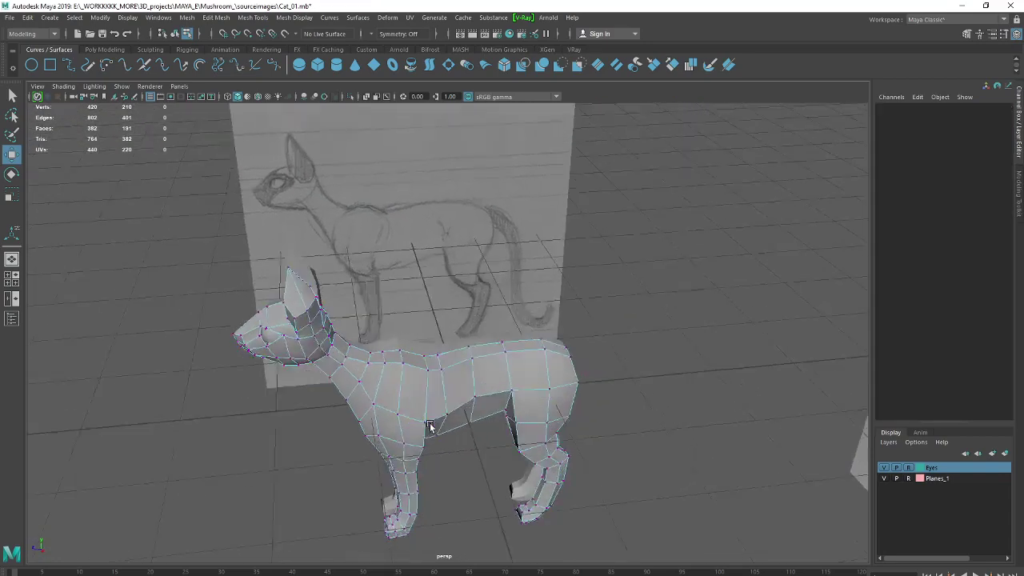
Reselect the cat mesh and enter vertex mode close up on the front legs
right_click_drag(425, 361, 422, 299)
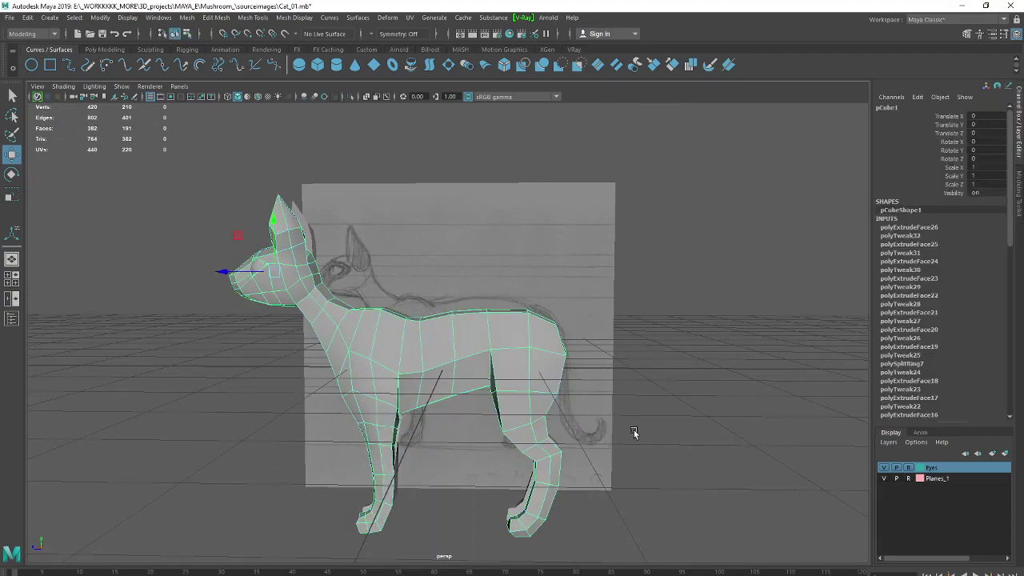
left_click(634, 430)
left_click_drag(633, 429, 682, 447, "alt")
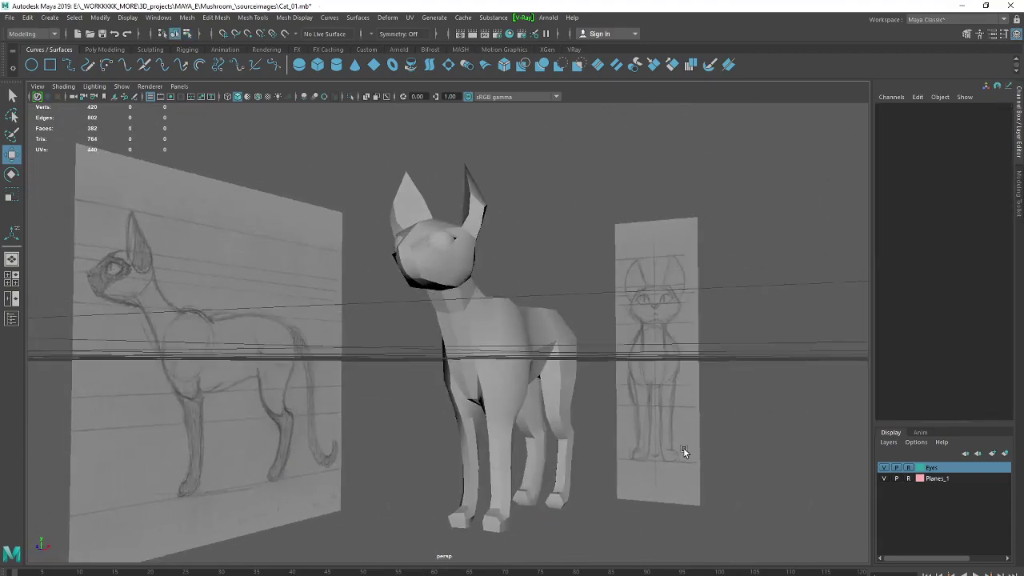
left_click(492, 381)
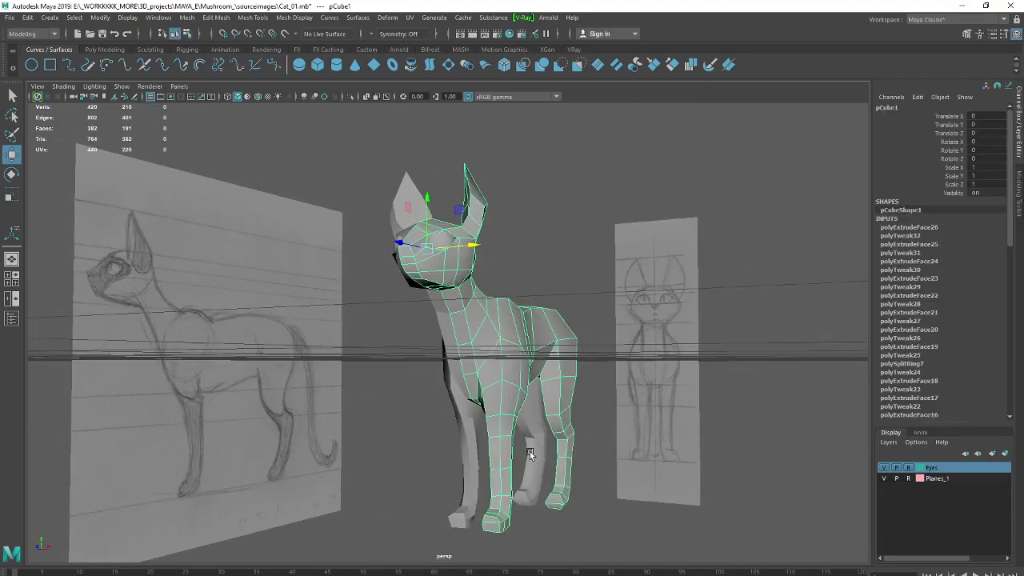
scroll(529, 453, "up", 3)
scroll(626, 475, "up", 2)
mouse_move(528, 434)
left_mouse_down("alt")
mouse_move(569, 483)
mouse_move(578, 472)
left_mouse_up("alt")
scroll(585, 401, "up", 3)
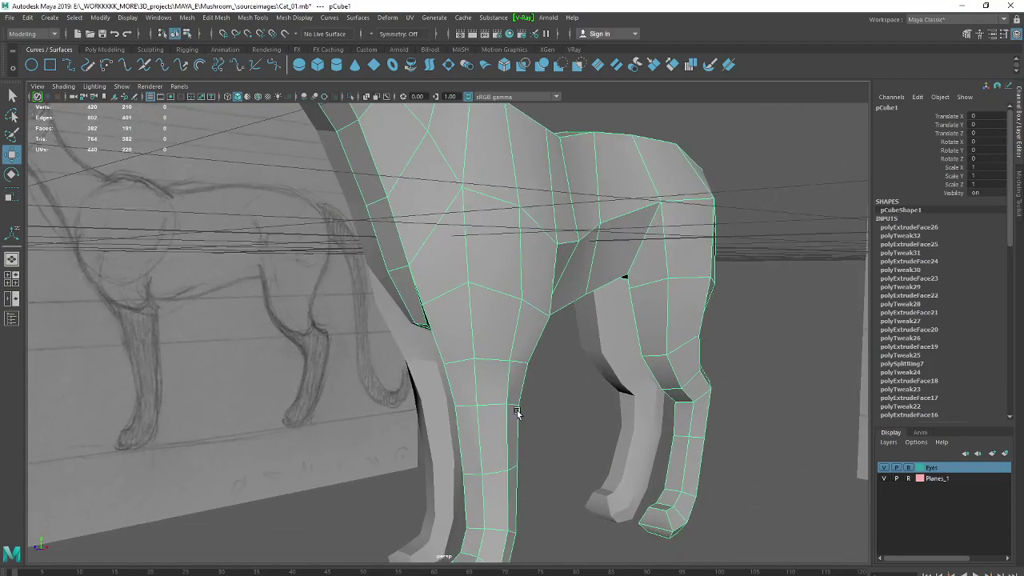
right_click(498, 329)
left_click(414, 339)
Select vertices on the front leg, checking from front and side views
left_click(509, 363)
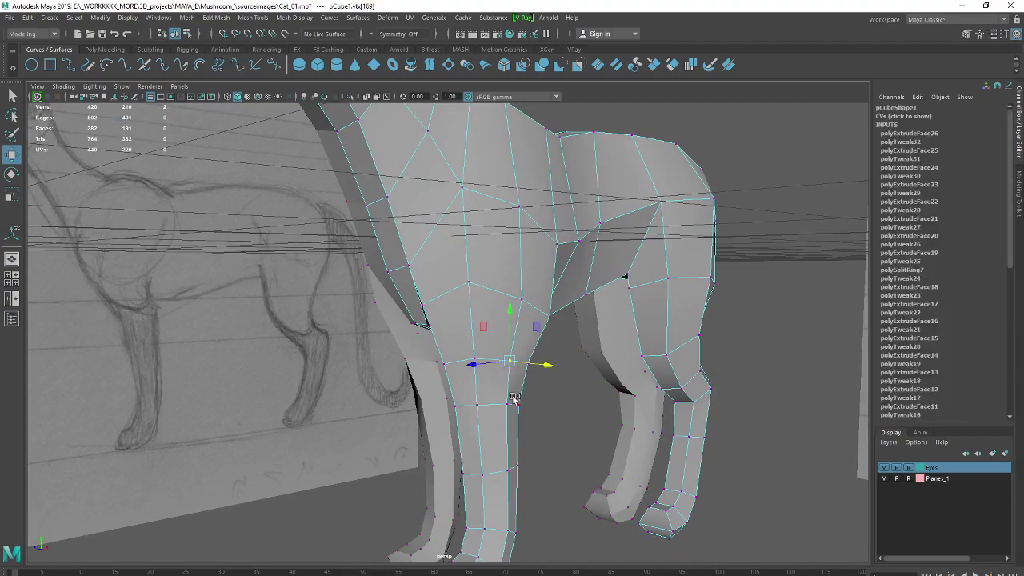
left_click(509, 405, "shift")
scroll(548, 388, "down", 3)
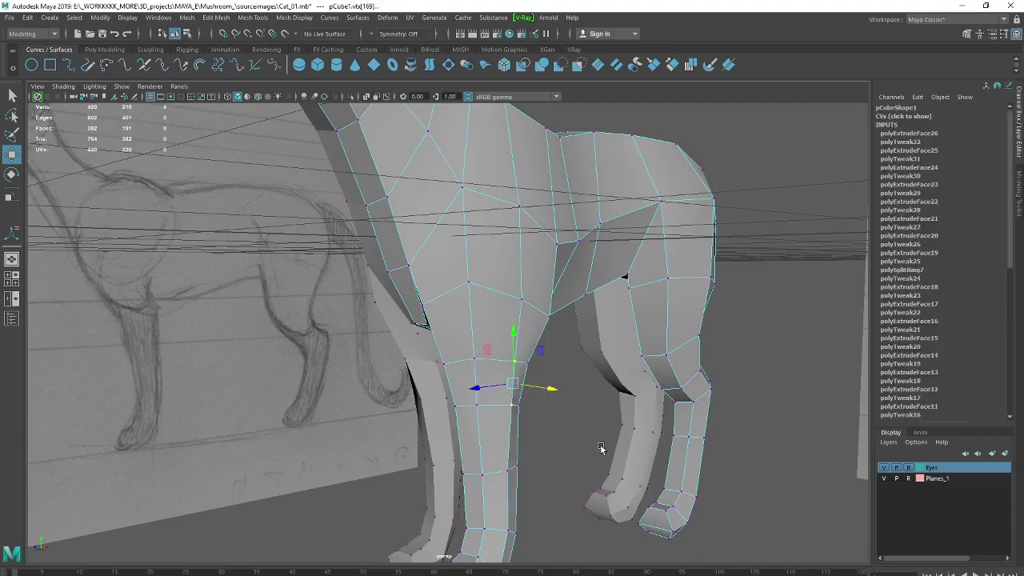
mouse_move(520, 390)
left_mouse_down("alt")
mouse_move(480, 425)
mouse_move(560, 434)
left_mouse_up("alt")
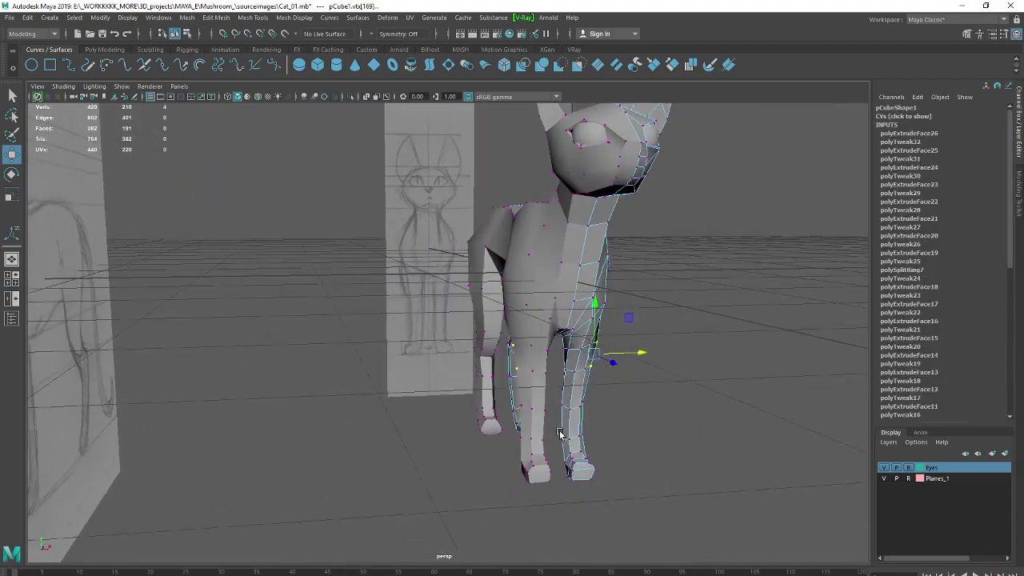
left_click(651, 400)
mouse_move(651, 400)
left_mouse_down("alt")
mouse_move(624, 427)
mouse_move(488, 428)
mouse_move(456, 422)
mouse_move(444, 403)
left_mouse_up("alt")
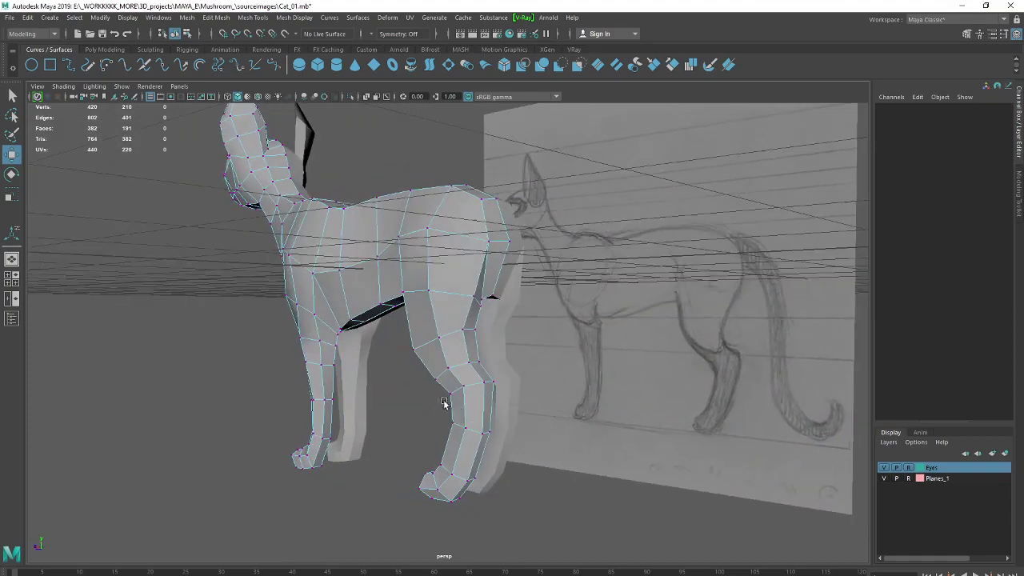
mouse_move(322, 343)
left_mouse_down()
mouse_move(328, 364)
mouse_move(310, 344)
mouse_move(289, 355)
left_mouse_up()
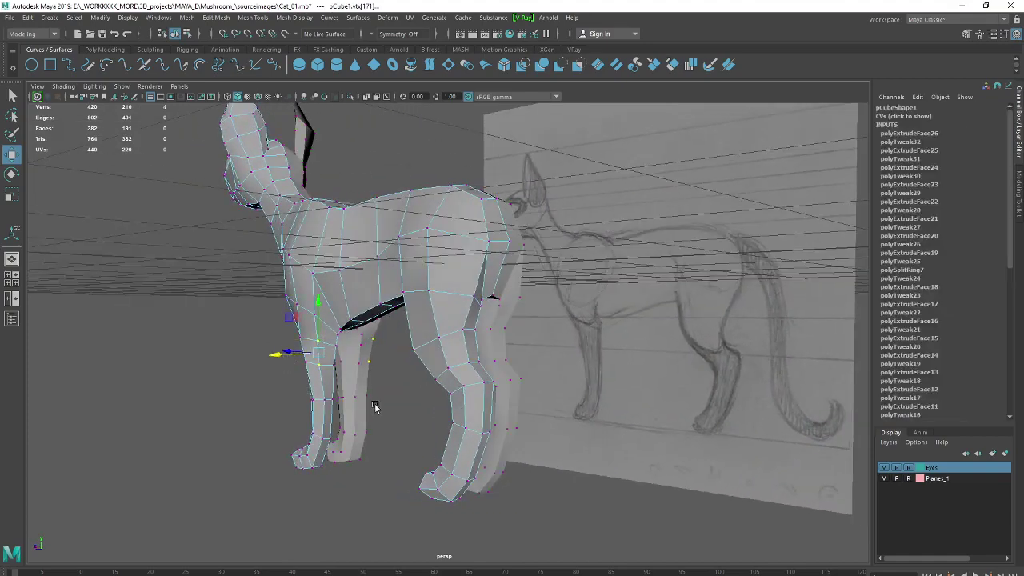
mouse_move(373, 406)
left_mouse_down("alt")
mouse_move(468, 430)
mouse_move(432, 411)
mouse_move(590, 415)
mouse_move(487, 408)
mouse_move(415, 423)
left_mouse_up("alt")
Raise a vertex on the cat's shoulder
left_click(391, 435)
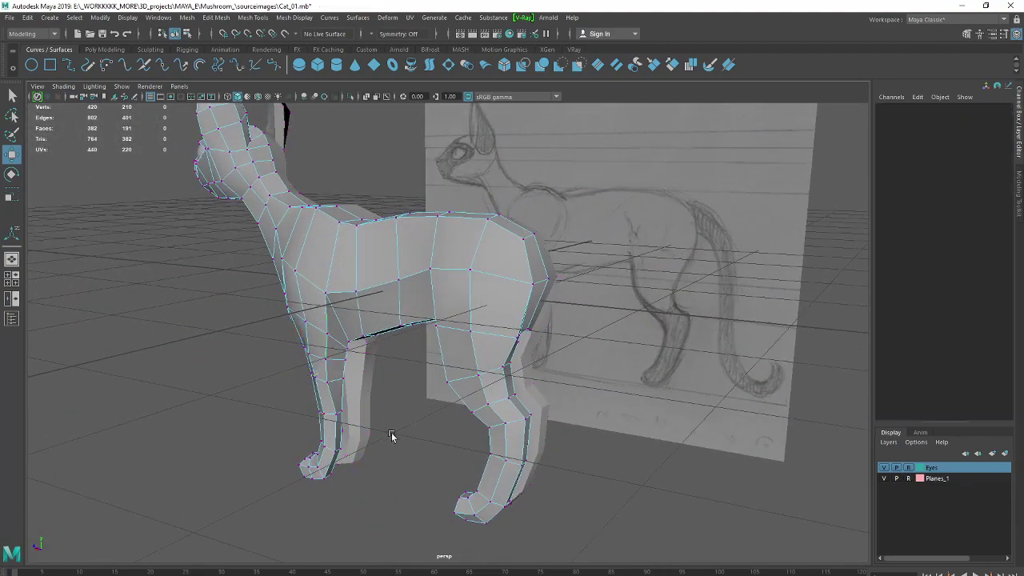
left_click(322, 423)
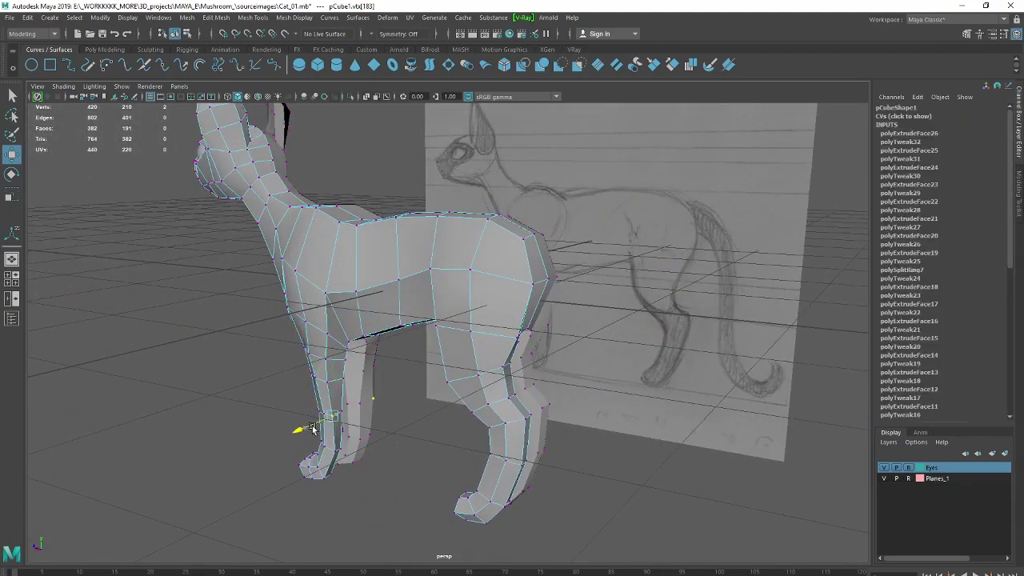
left_click(363, 314)
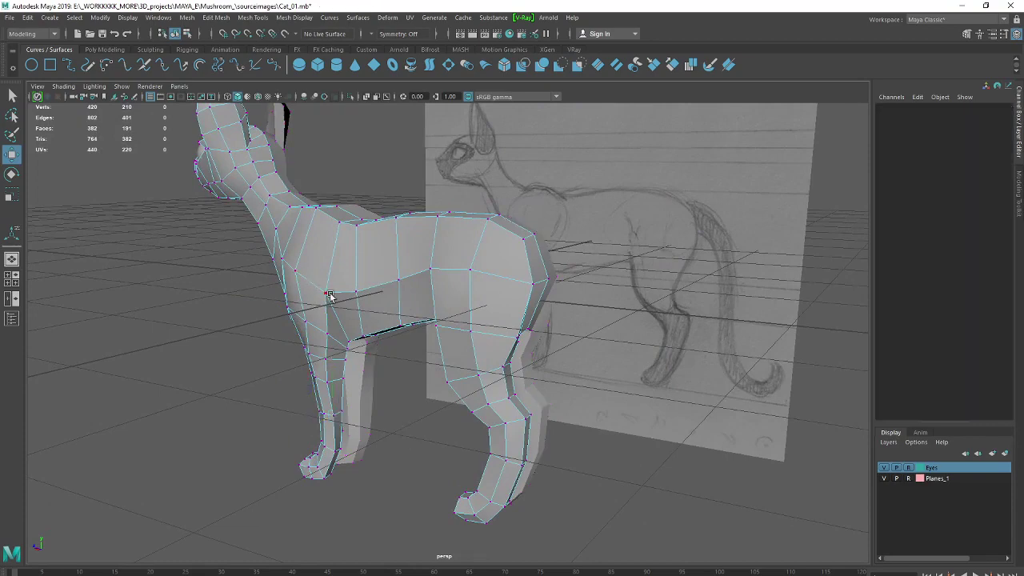
left_click(329, 294)
mouse_move(330, 298)
left_mouse_down("alt")
mouse_move(340, 342)
mouse_move(373, 346)
left_mouse_up("alt")
left_click_drag(385, 298, 386, 281)
Reselect the cat and zoom in on the body between the legs
mouse_move(621, 416)
left_mouse_down("alt")
mouse_move(631, 418)
mouse_move(567, 301)
left_mouse_up("alt")
right_click_drag(566, 304, 600, 284)
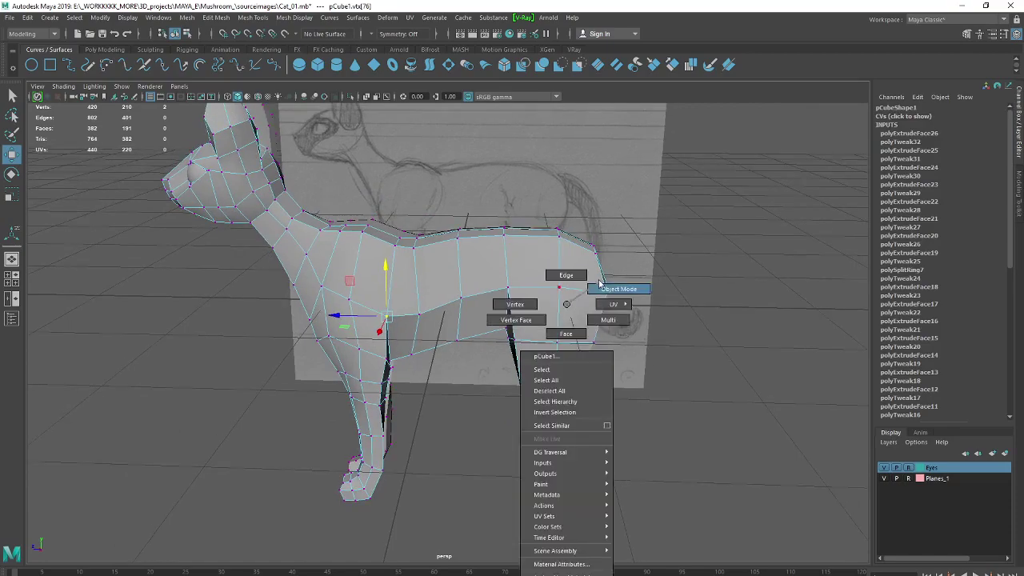
left_click(644, 441)
left_click_drag(645, 441, 535, 380, "alt")
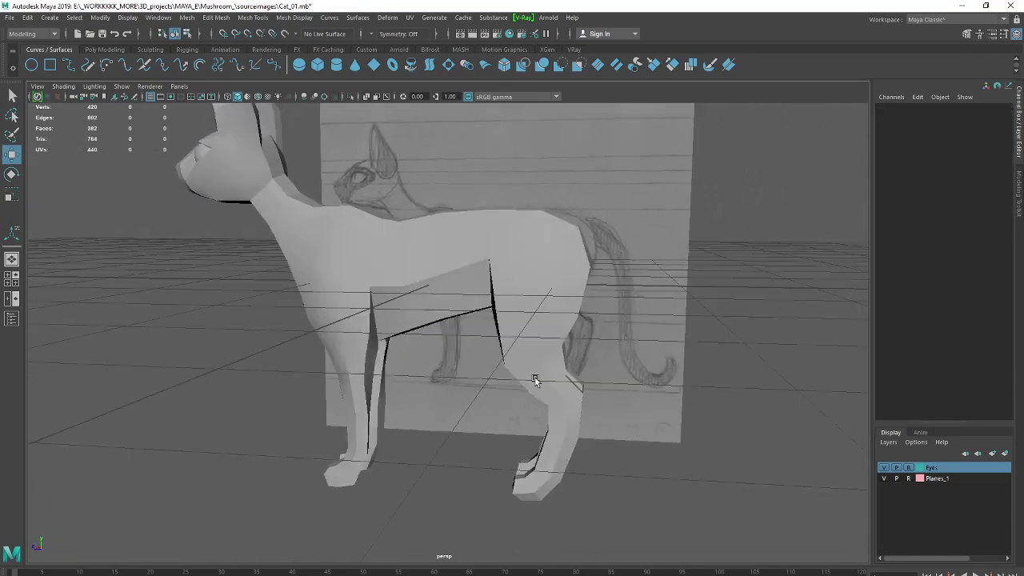
left_click(464, 355)
mouse_move(463, 354)
left_mouse_down("alt")
mouse_move(450, 419)
mouse_move(533, 409)
mouse_move(496, 411)
mouse_move(382, 330)
mouse_move(424, 400)
left_mouse_up("alt")
right_click_drag(425, 400, 360, 416, "alt")
Shift the vertex at the top of the leg sideways and up to close the belly gap
mouse_move(349, 335)
right_mouse_down()
mouse_move(328, 387)
mouse_move(298, 335)
right_mouse_up()
left_click(318, 415)
mouse_move(287, 417)
left_mouse_down()
mouse_move(400, 425)
mouse_move(395, 433)
left_mouse_up()
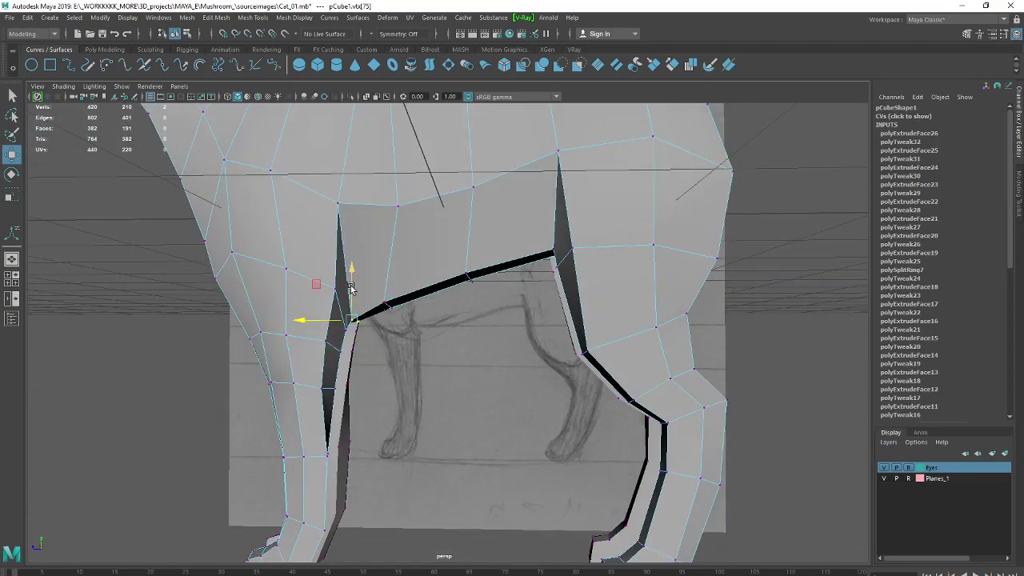
left_click_drag(351, 288, 364, 286)
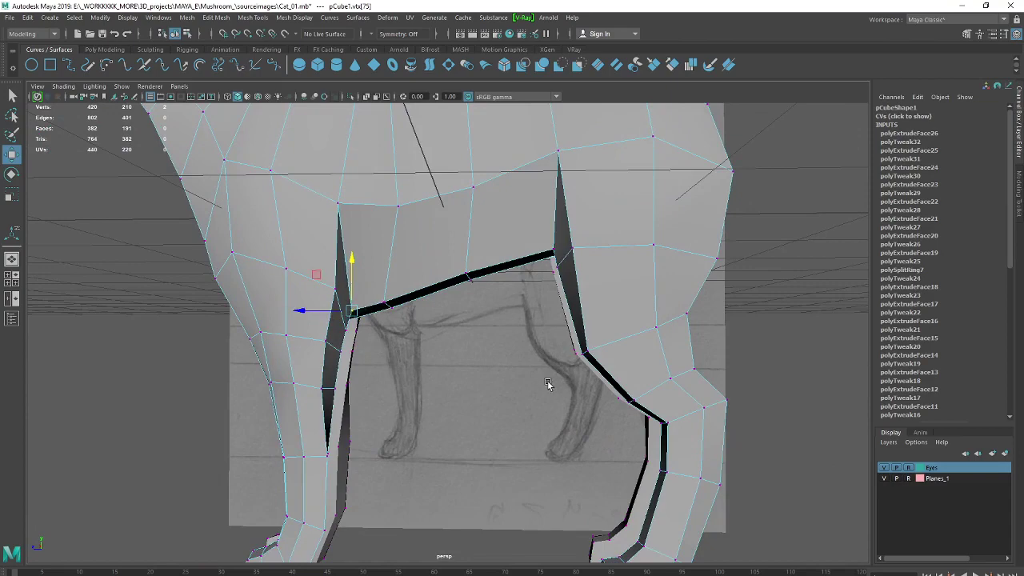
right_click_drag(547, 384, 421, 354, "alt")
left_click(727, 328)
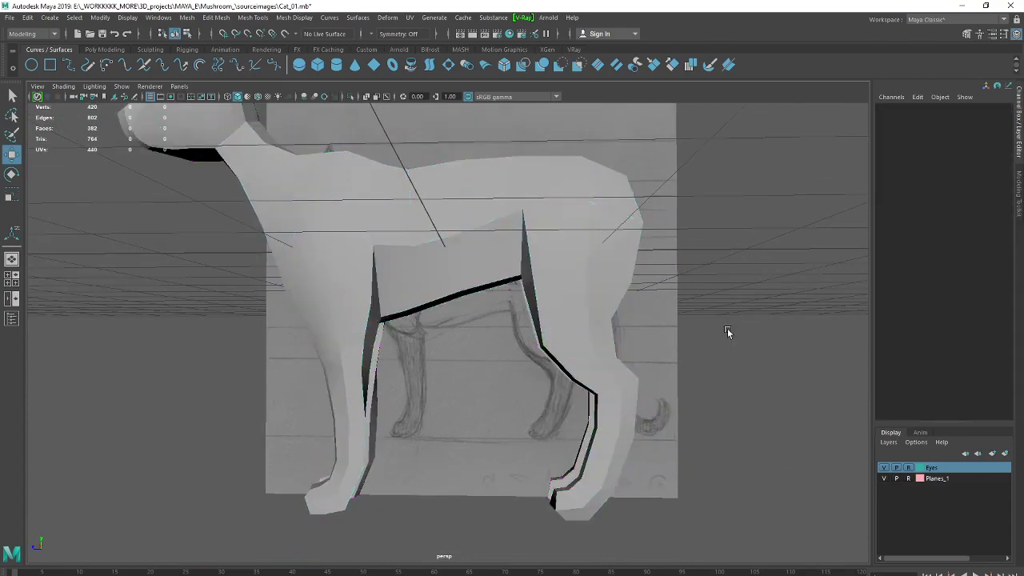
mouse_move(727, 328)
left_mouse_down("alt")
mouse_move(653, 394)
mouse_move(646, 458)
left_mouse_up("alt")
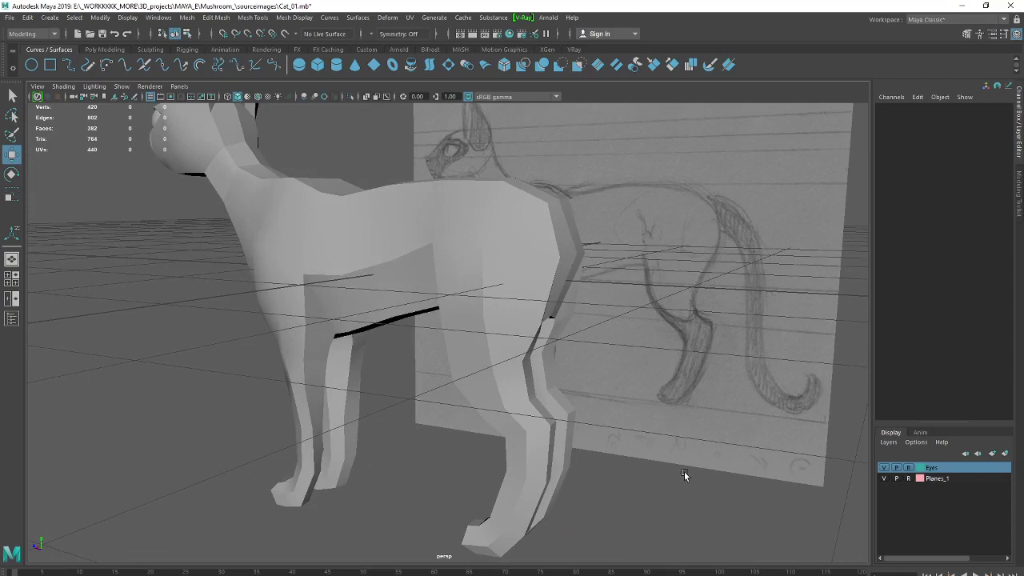
key("super")
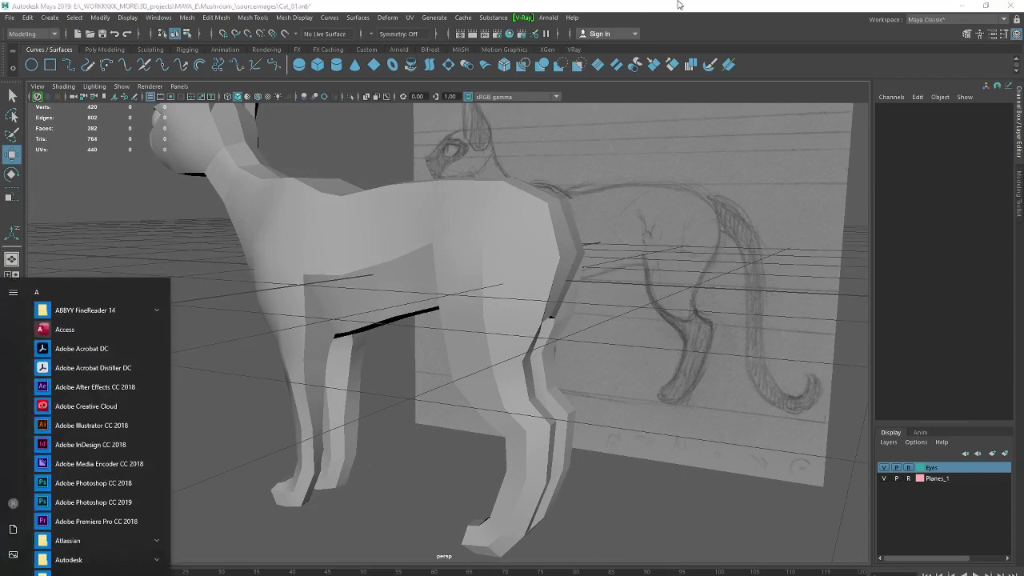
left_click(674, 11)
Lower a vertex on the cat's back and select the next one along the spine
left_click(427, 308)
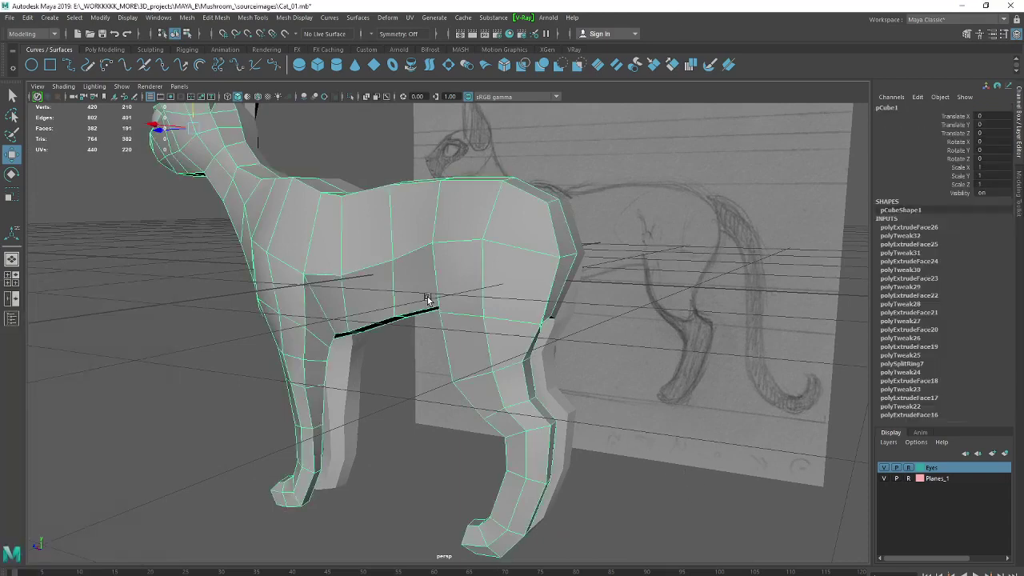
right_click_drag(429, 248, 429, 246)
left_click(429, 246)
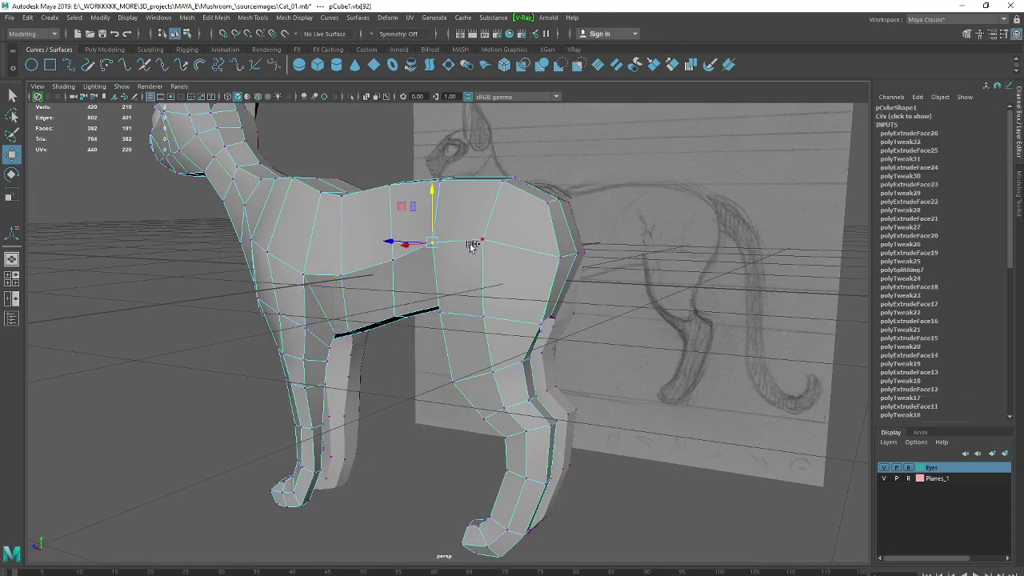
left_click_drag(434, 212, 434, 220)
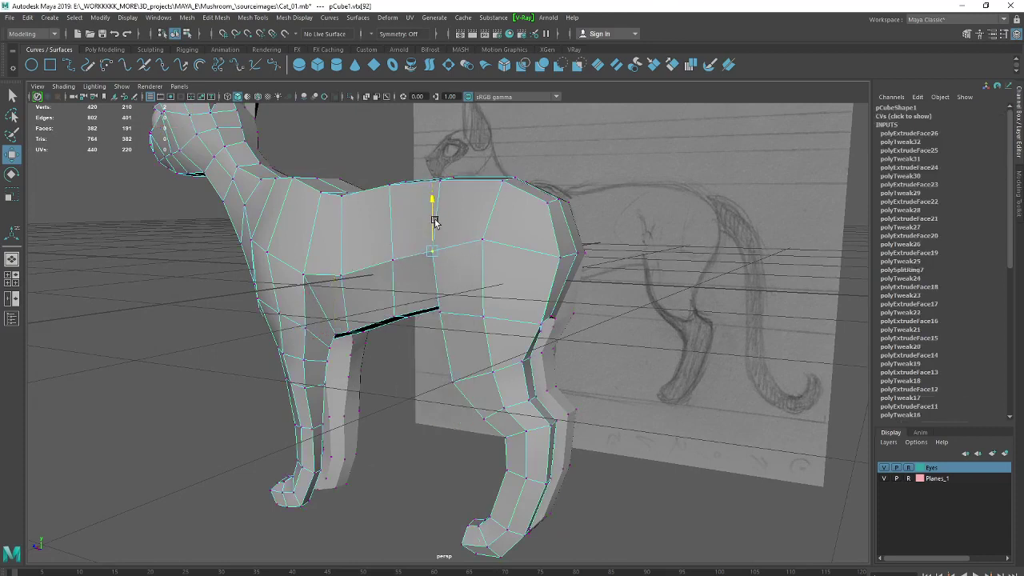
left_click(483, 240)
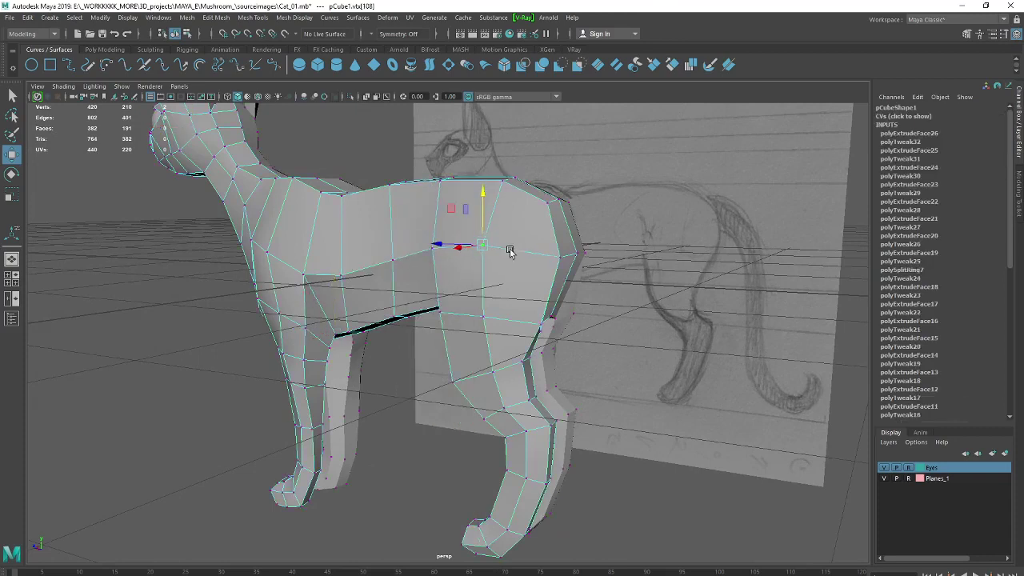
Select another back vertex from a front three-quarter angle
left_click_drag(493, 354, 439, 321, "alt")
right_click_drag(460, 265, 514, 265)
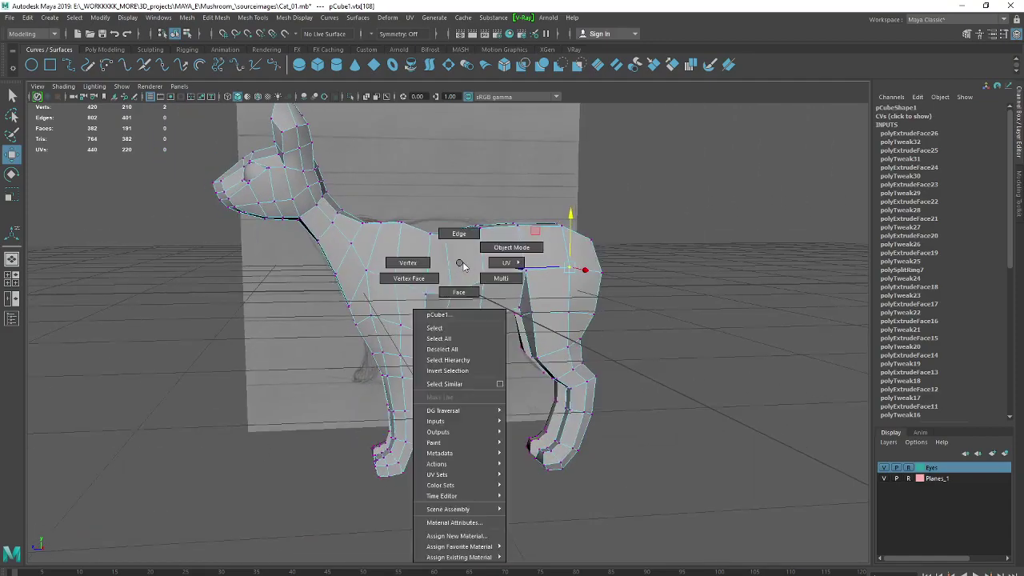
mouse_move(514, 264)
left_mouse_down("alt")
mouse_move(454, 433)
mouse_move(415, 404)
mouse_move(469, 384)
mouse_move(475, 414)
left_mouse_up("alt")
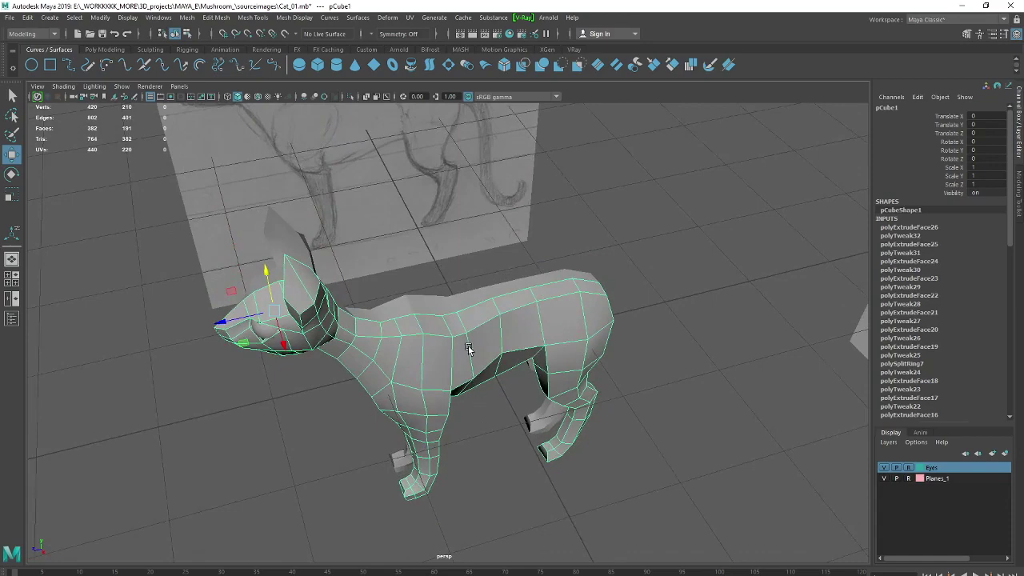
left_click_drag(468, 348, 470, 366, "alt")
right_click_drag(470, 364, 416, 334)
left_click_drag(415, 335, 483, 367, "alt")
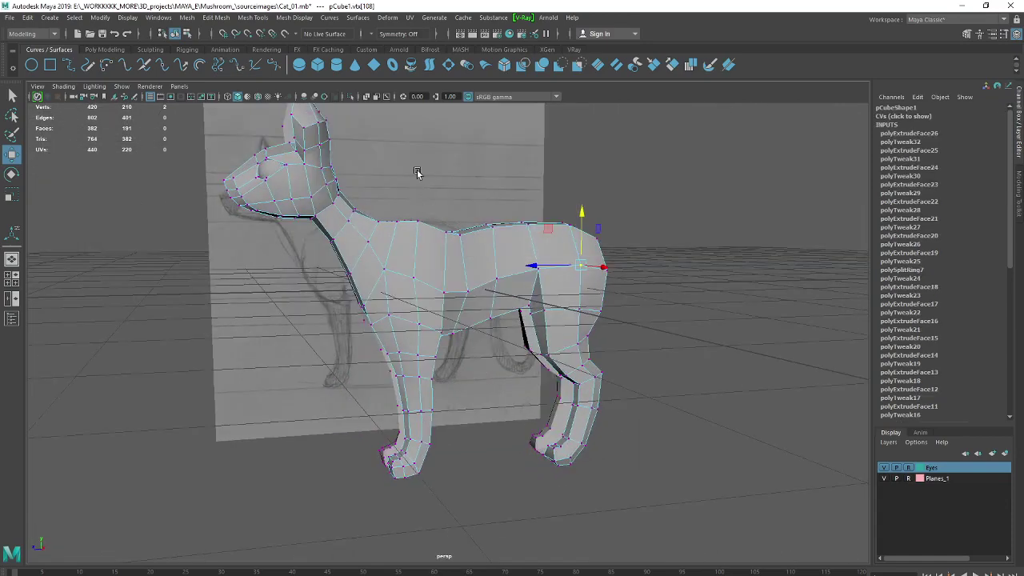
left_click(415, 222)
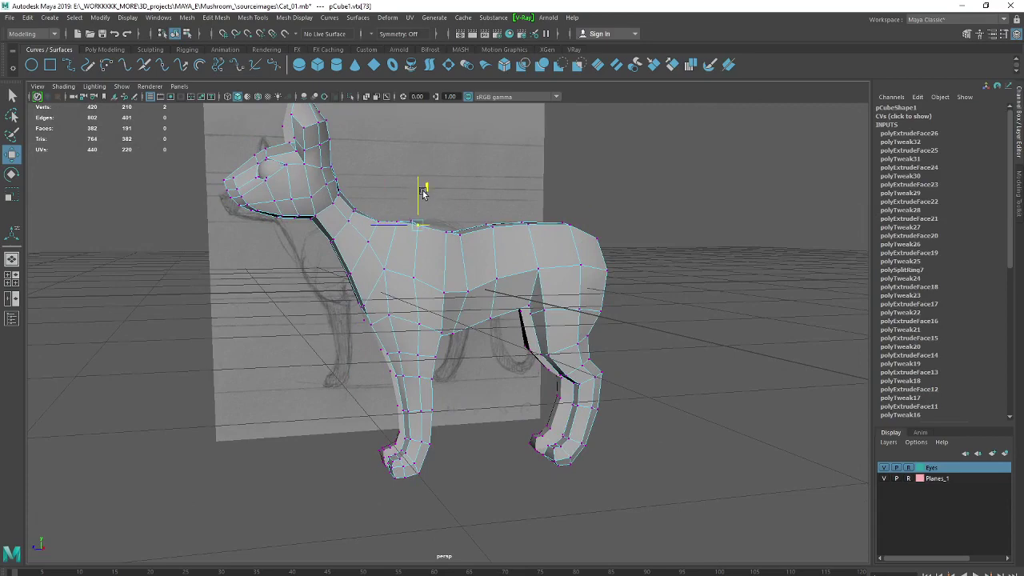
mouse_move(423, 192)
left_mouse_down("alt")
mouse_move(549, 297)
mouse_move(539, 247)
left_mouse_up("alt")
Select an edge on the cat's rump from a rear three-quarter view
right_click_drag(539, 247, 589, 229)
left_click(640, 294)
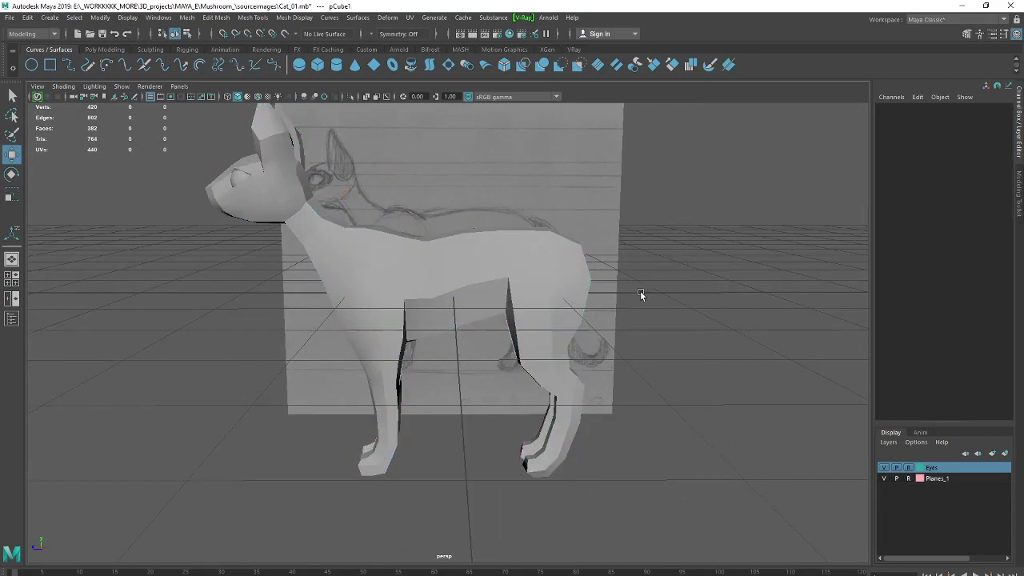
left_click_drag(640, 295, 539, 336, "alt")
left_click_drag(564, 388, 491, 323, "alt")
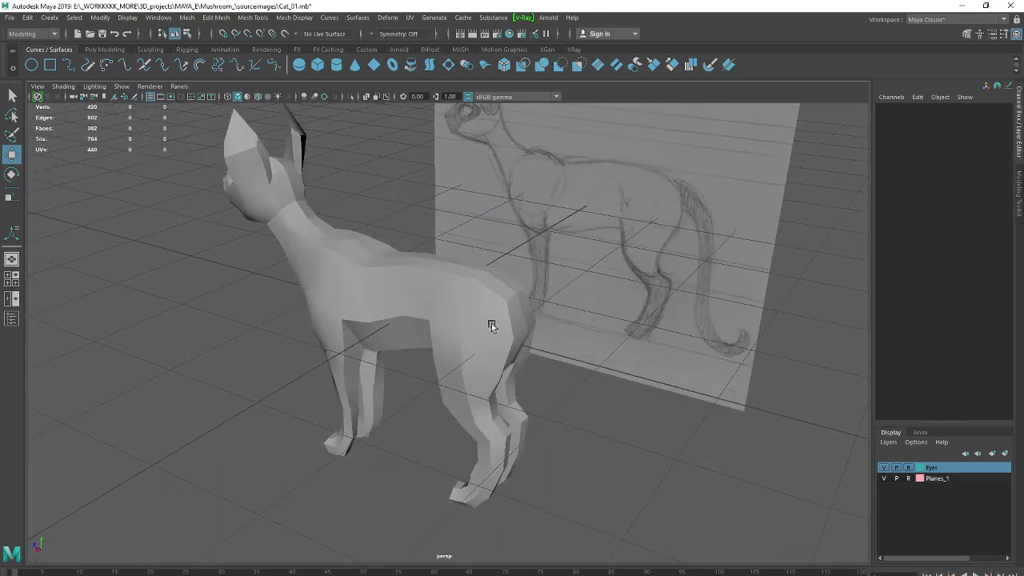
mouse_move(491, 323)
right_mouse_down()
mouse_move(487, 290)
mouse_move(465, 336)
right_mouse_up()
left_click(516, 315)
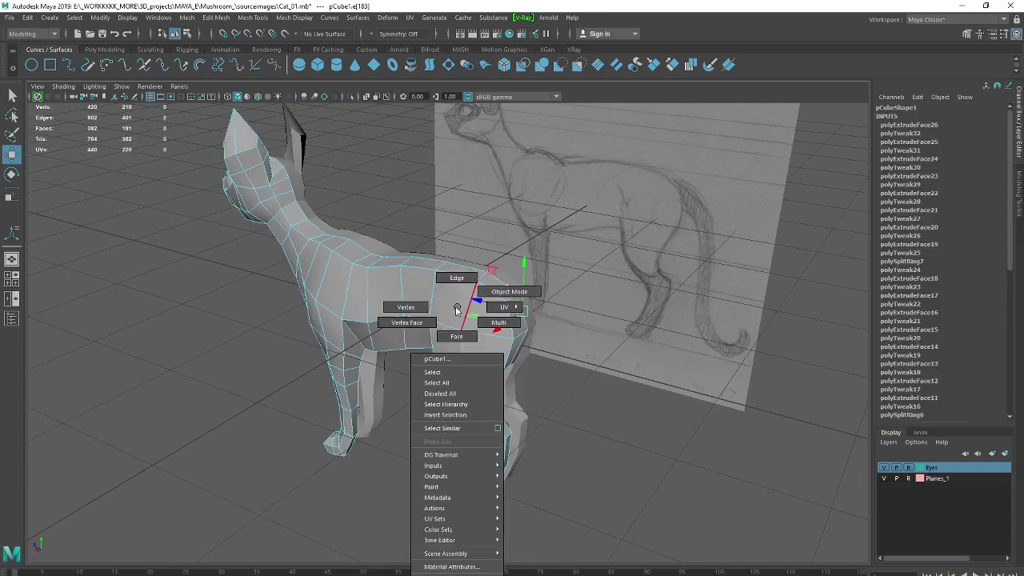
Extrude the rump face, bringing the mesh to 428 vertices and 390 faces
left_click(528, 367)
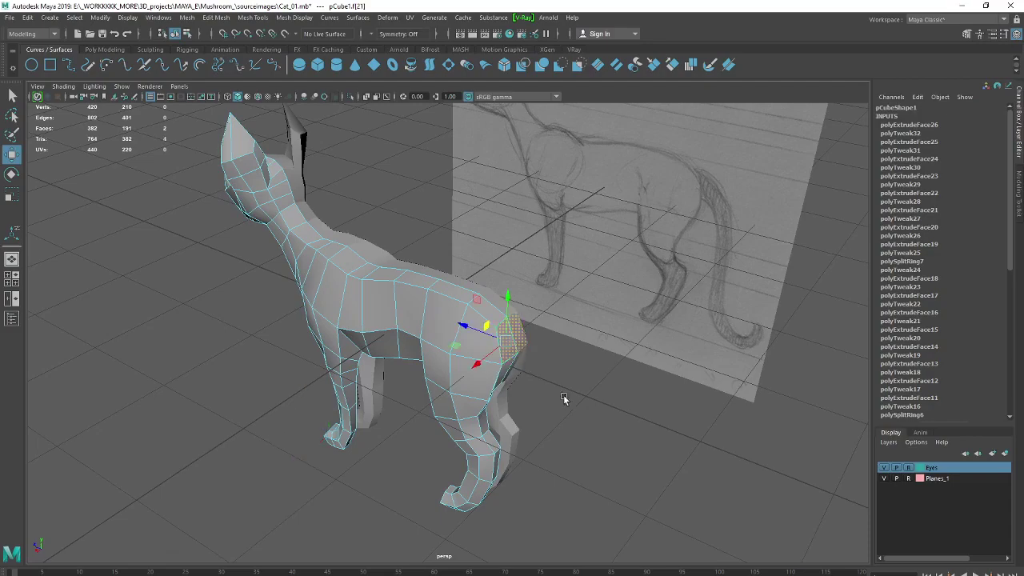
mouse_move(563, 394)
left_mouse_down("alt")
mouse_move(576, 404)
mouse_move(654, 392)
mouse_move(667, 416)
mouse_move(576, 393)
mouse_move(539, 435)
mouse_move(574, 404)
mouse_move(610, 393)
mouse_move(683, 411)
mouse_move(532, 398)
mouse_move(565, 403)
mouse_move(543, 429)
mouse_move(558, 436)
mouse_move(552, 458)
left_mouse_up("alt")
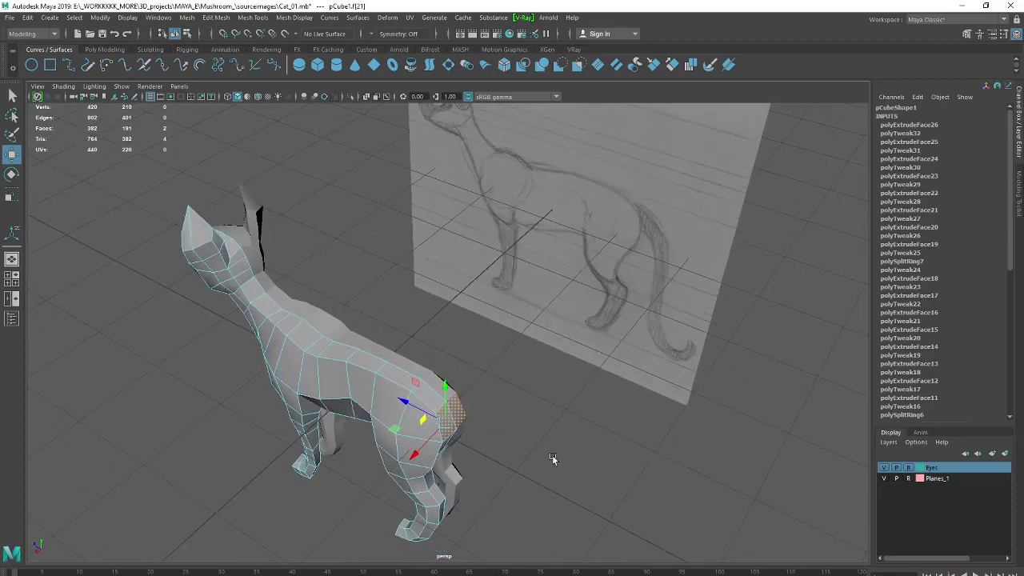
key("ctrl+e")
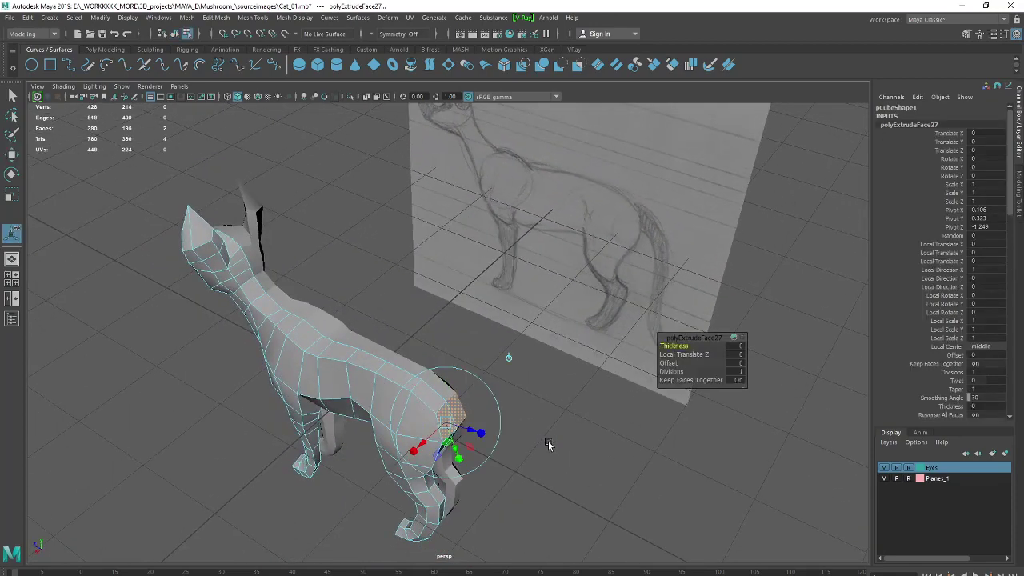
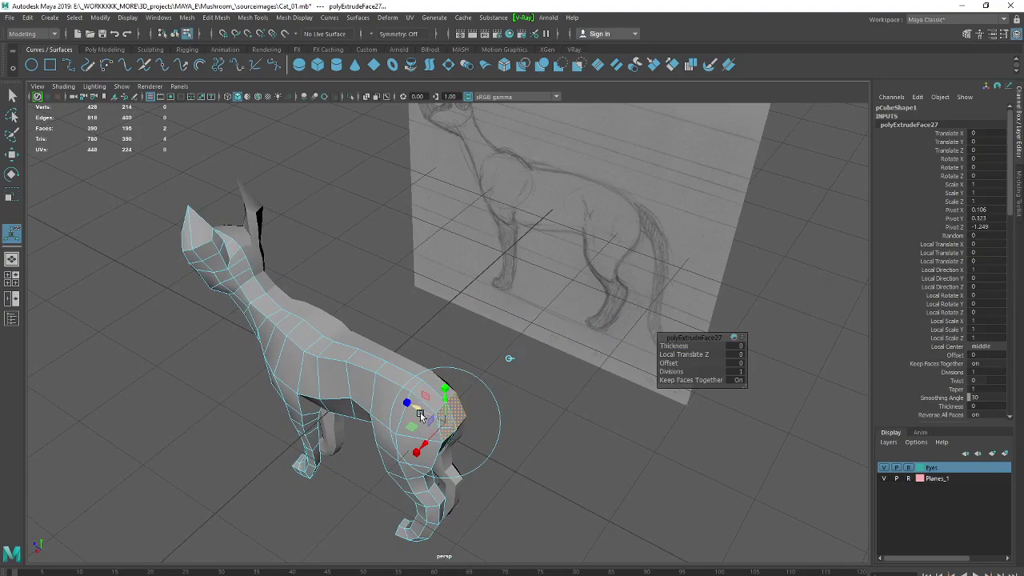
Pull the extruded rump face outward and frame the cat in the side view
middle_click_drag(507, 366, 537, 372)
mouse_move(445, 424)
left_mouse_down("alt")
mouse_move(555, 457)
mouse_move(587, 434)
mouse_move(575, 404)
left_mouse_up("alt")
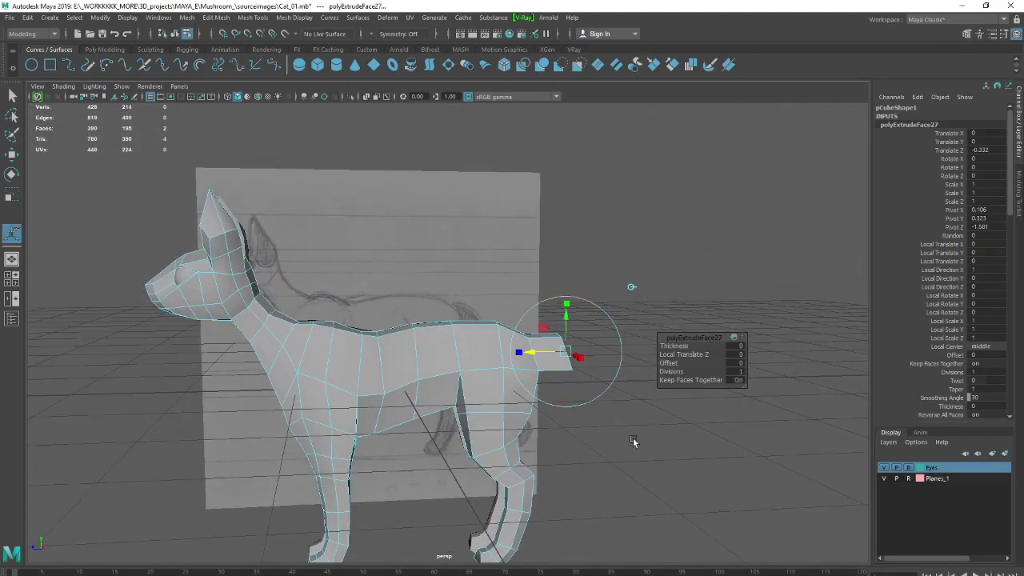
key("space")
key("space")
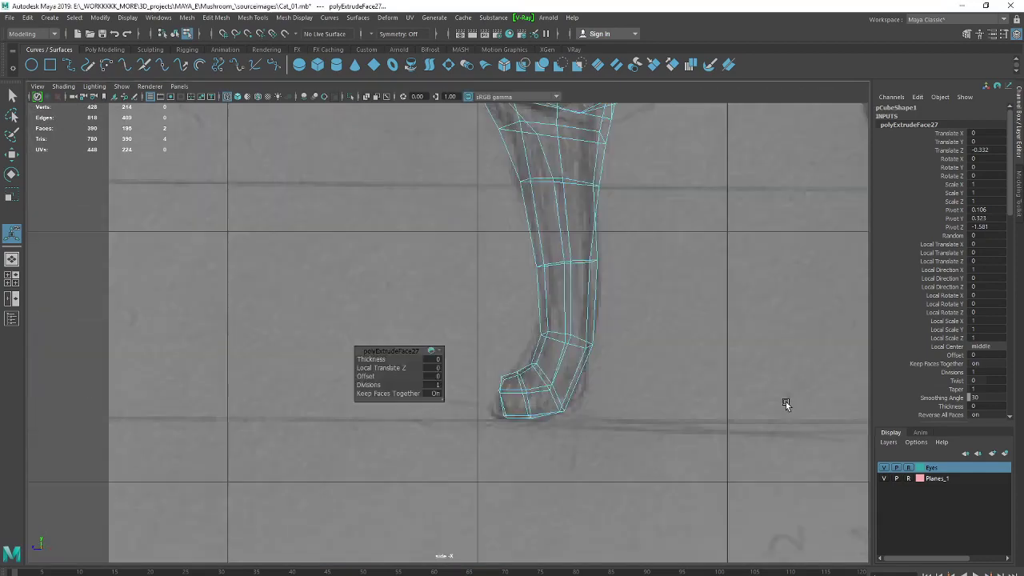
key("a")
scroll(701, 383, "up", 2)
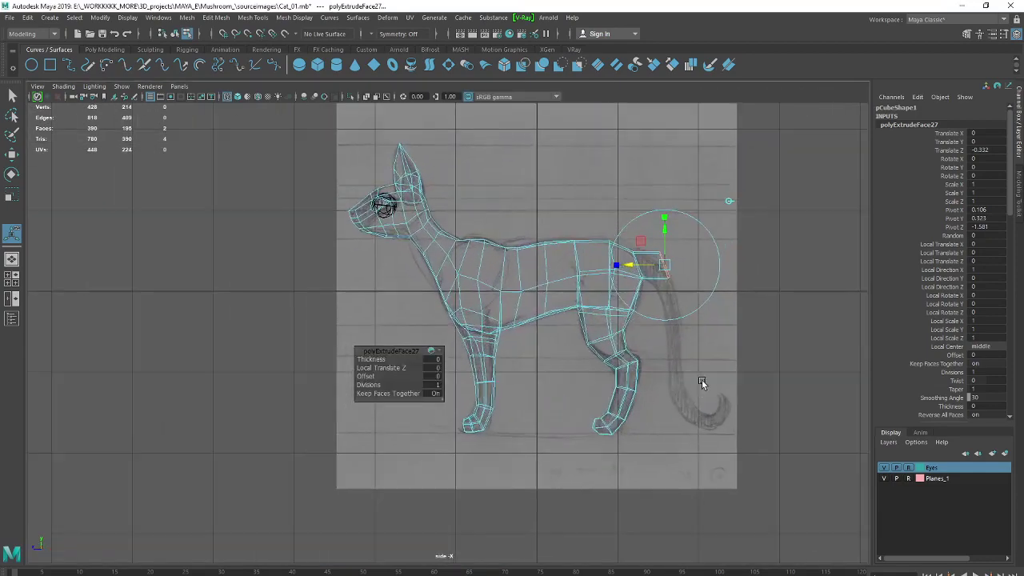
scroll(701, 383, "up", 2)
scroll(624, 406, "up", 2)
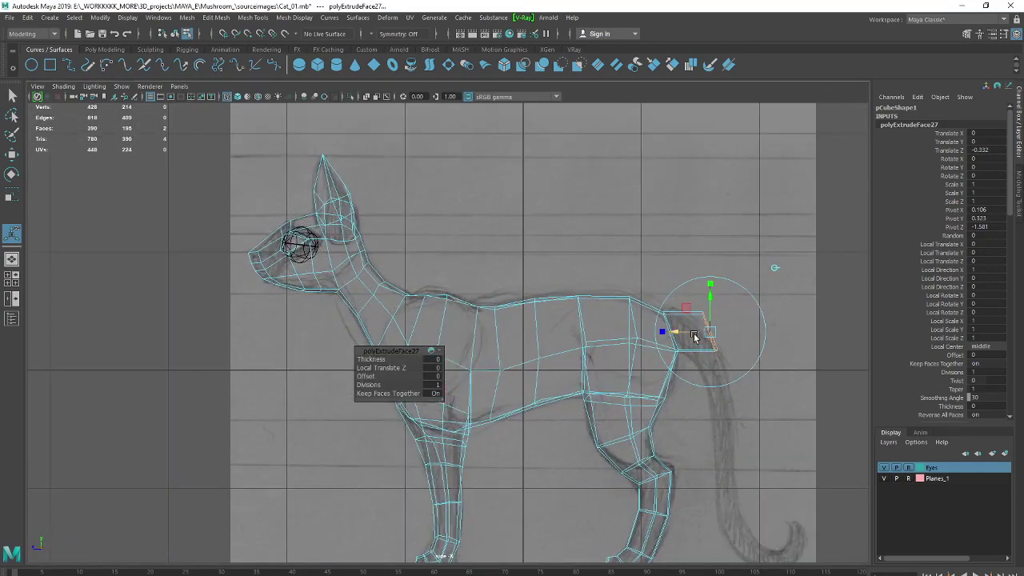
Narrow the tail face, tilt it downward and place it over the sketched tail
key("e")
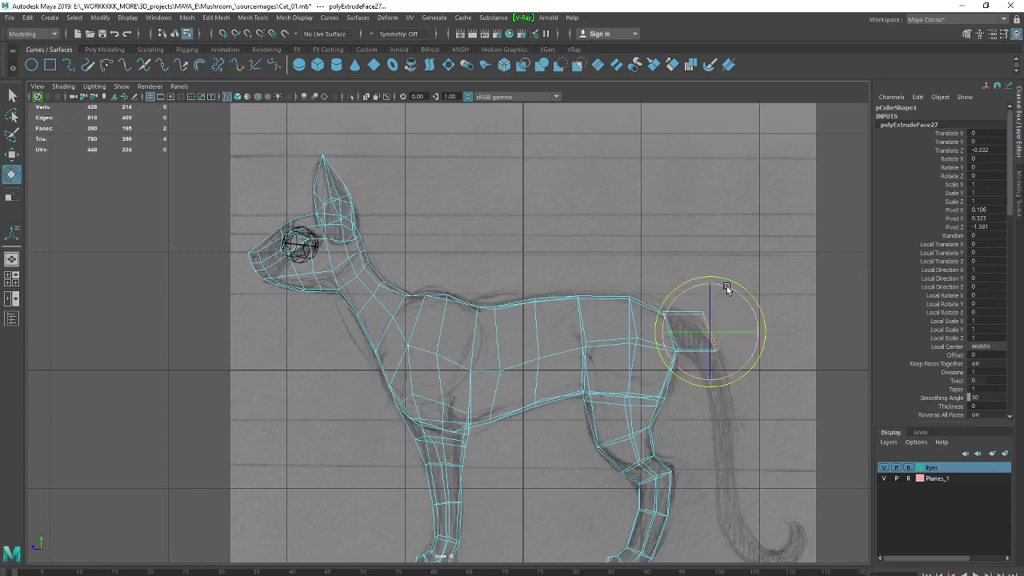
key("r")
left_click_drag(709, 285, 719, 312)
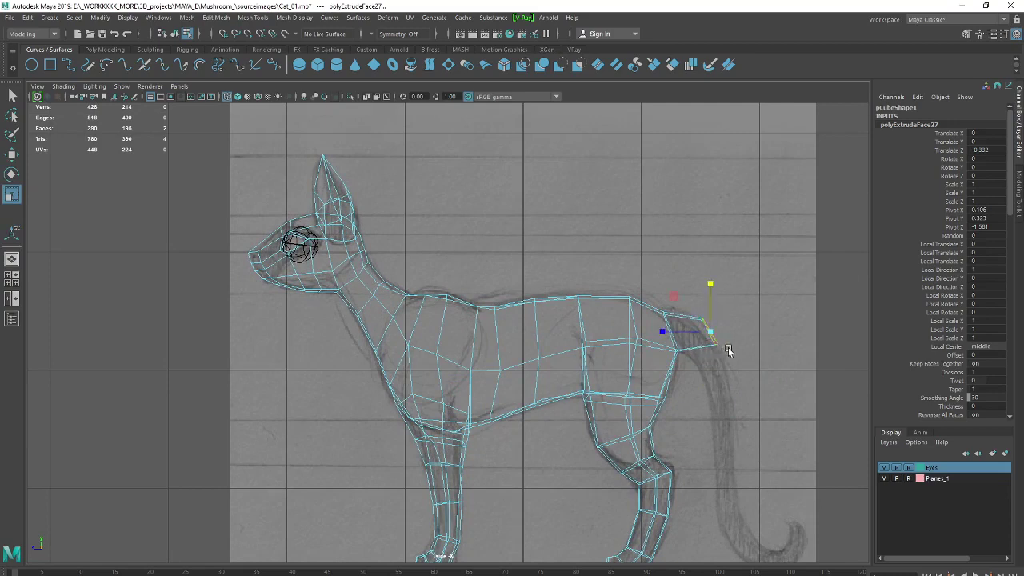
mouse_move(662, 331)
left_mouse_down()
mouse_move(722, 334)
mouse_move(701, 349)
left_mouse_up()
key("w")
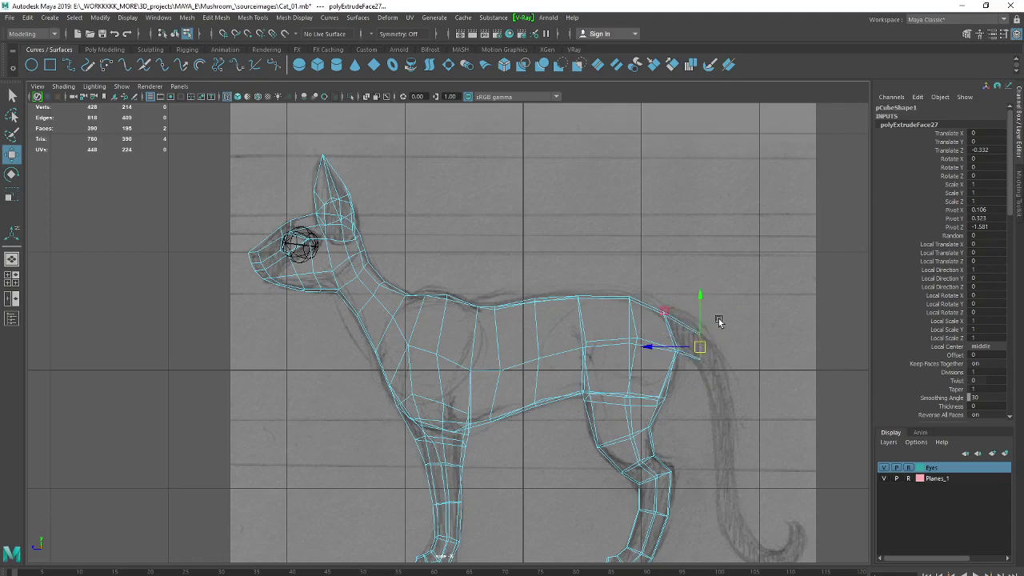
key("e")
left_click_drag(708, 303, 722, 307)
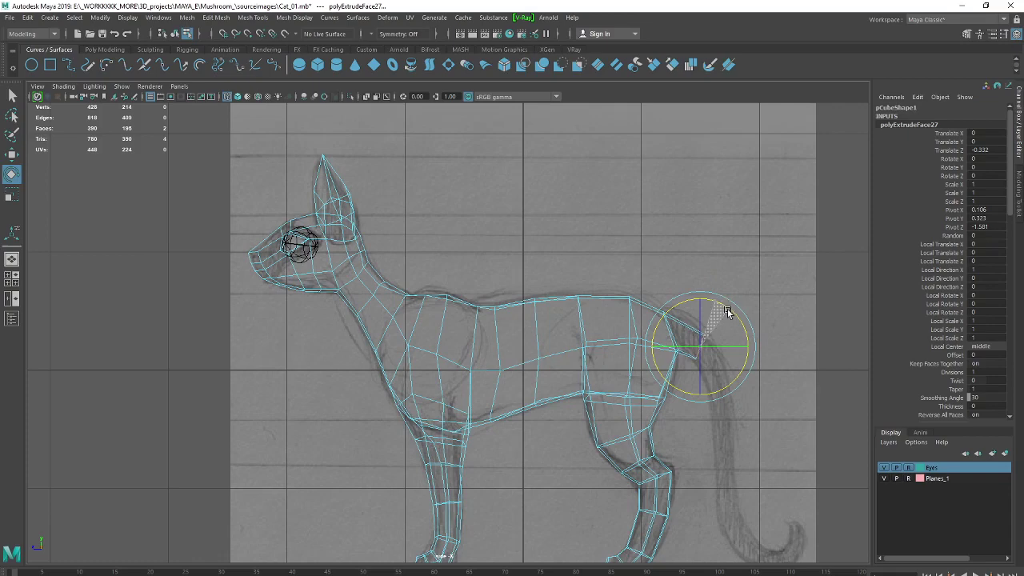
left_click_drag(727, 312, 725, 315)
key("w")
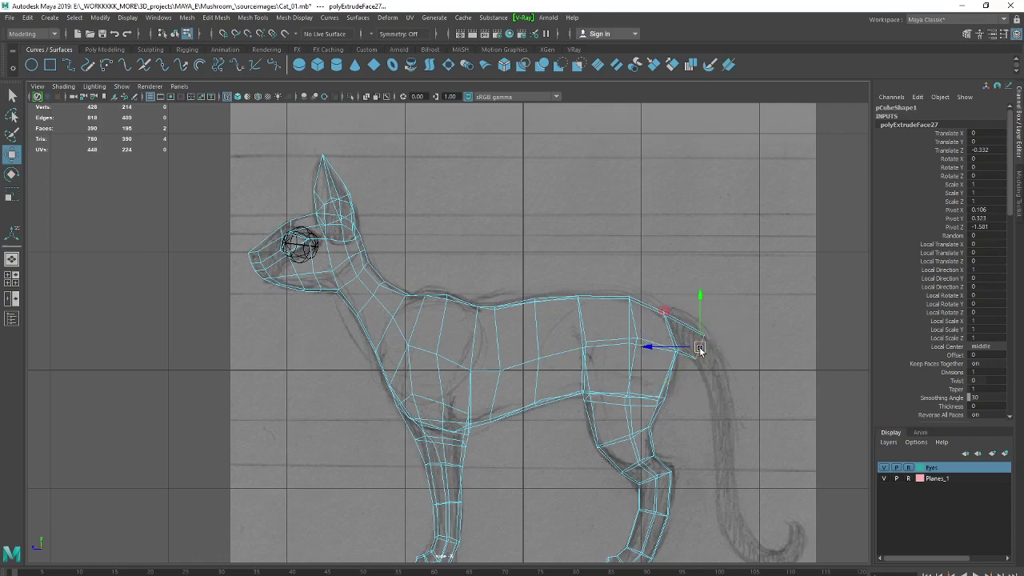
left_click_drag(699, 351, 702, 349)
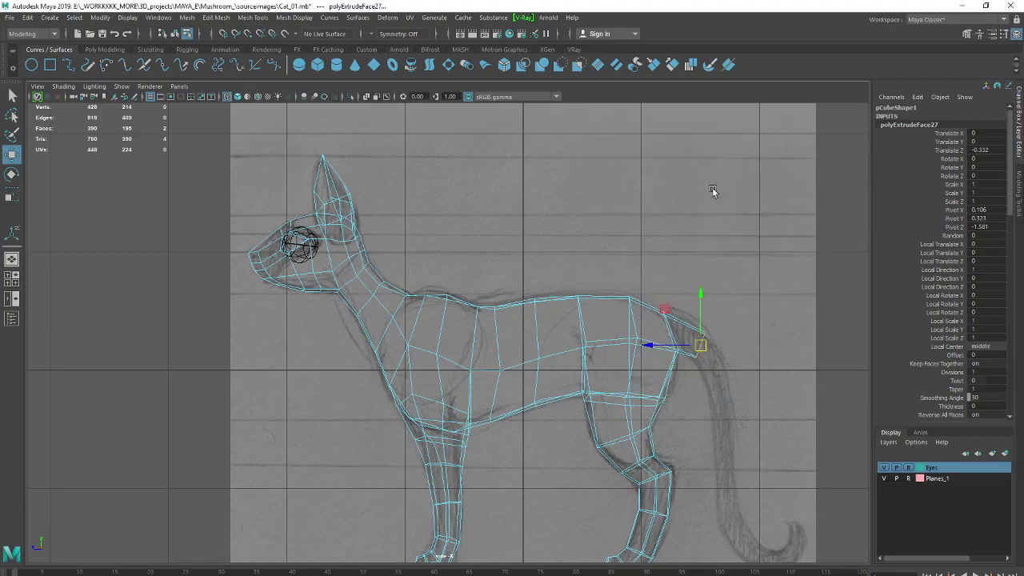
key("space")
key("space")
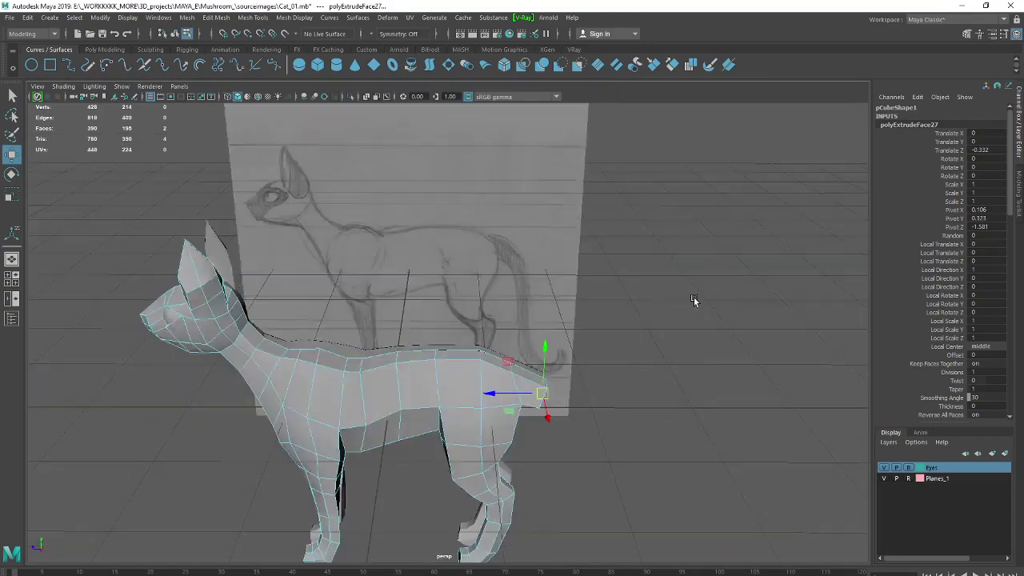
In vertex mode, pull the tail-base vertices down toward the sketch
mouse_move(692, 299)
left_mouse_down("alt")
mouse_move(640, 327)
mouse_move(683, 377)
left_mouse_up("alt")
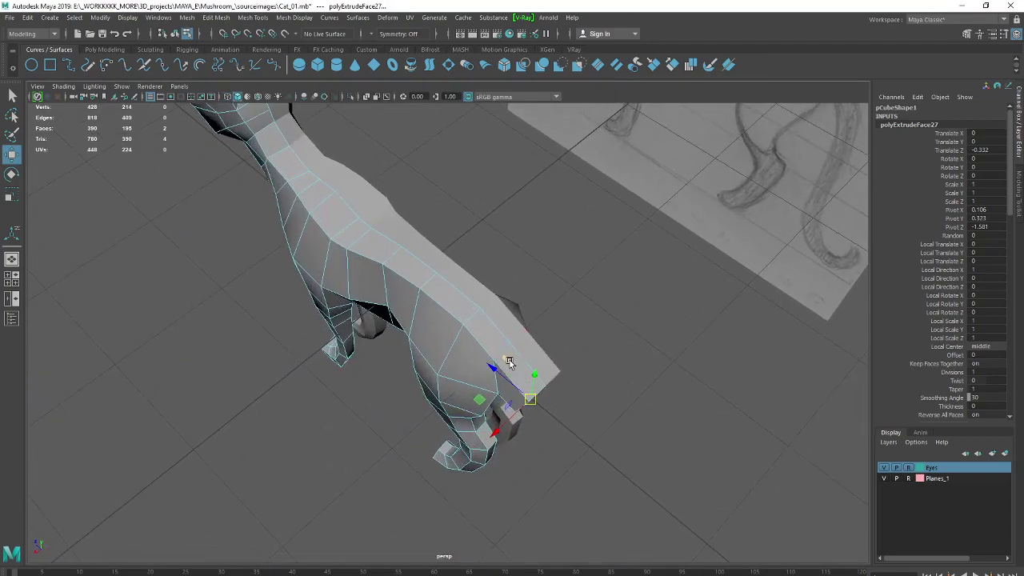
right_click_drag(510, 362, 457, 347)
left_click_drag(423, 339, 579, 427, "alt")
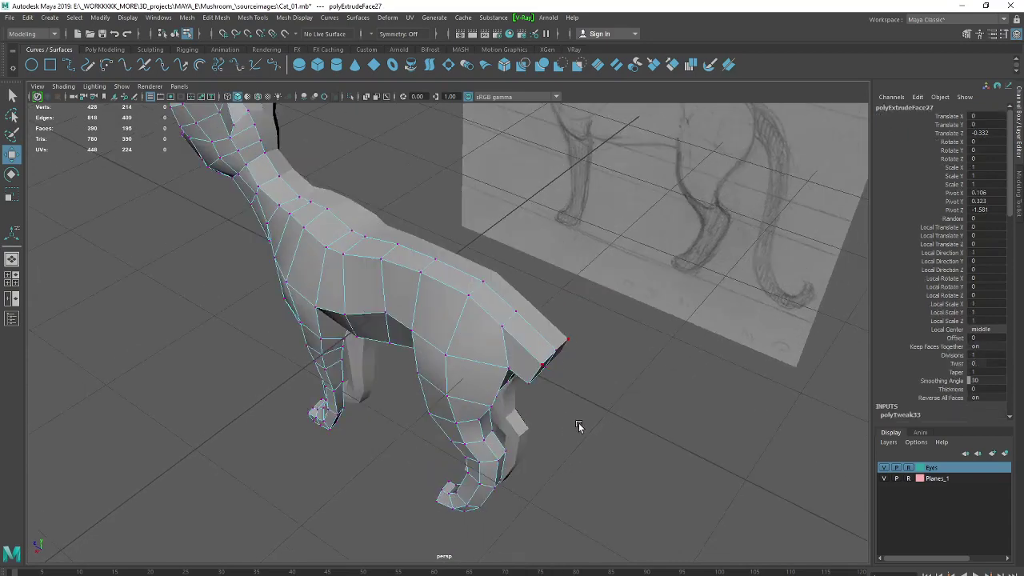
left_click(534, 357)
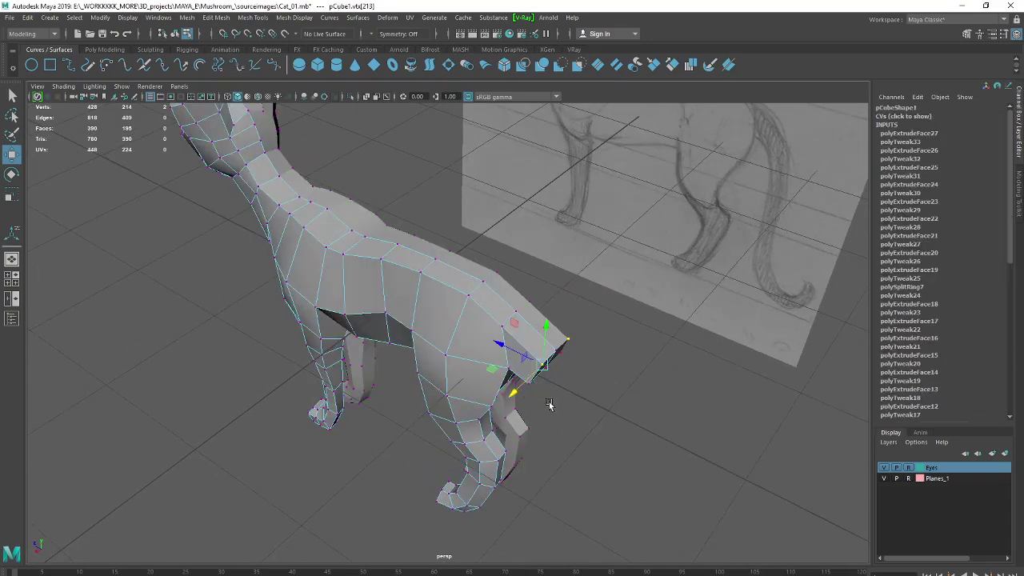
key("q")
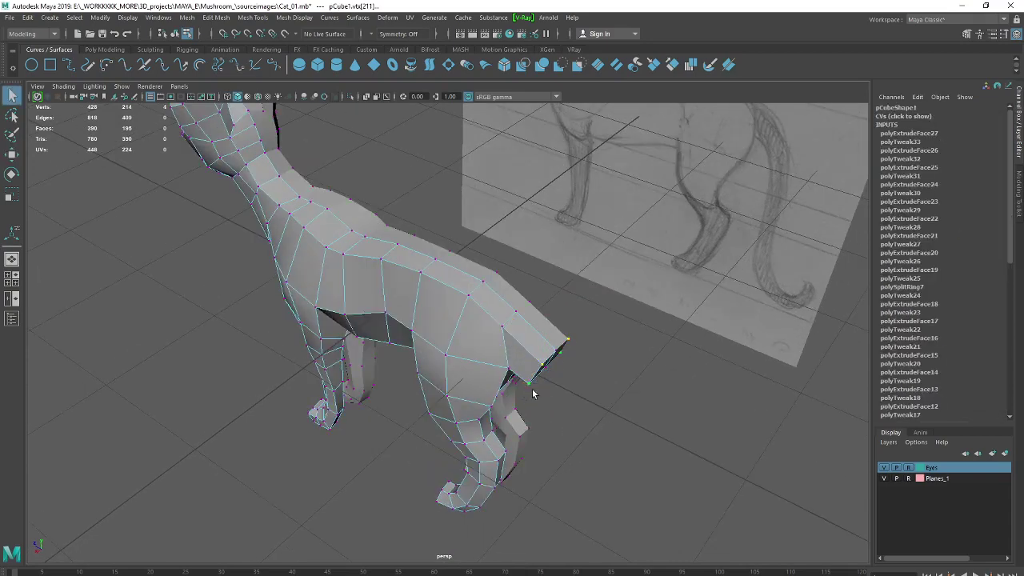
key("w")
middle_click_drag(509, 405, 512, 398)
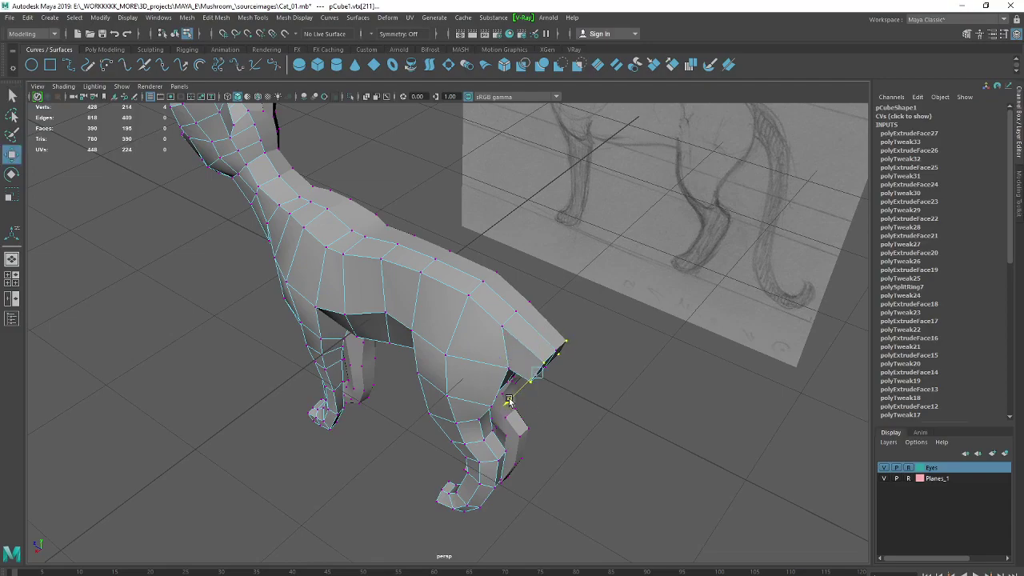
mouse_move(537, 404)
left_mouse_down("alt")
mouse_move(576, 344)
mouse_move(544, 422)
mouse_move(590, 404)
mouse_move(588, 372)
left_mouse_up("alt")
mouse_move(569, 338)
left_mouse_down("alt")
mouse_move(567, 354)
mouse_move(571, 342)
left_mouse_up("alt")
scroll(633, 388, "up", 3)
scroll(611, 369, "up", 2)
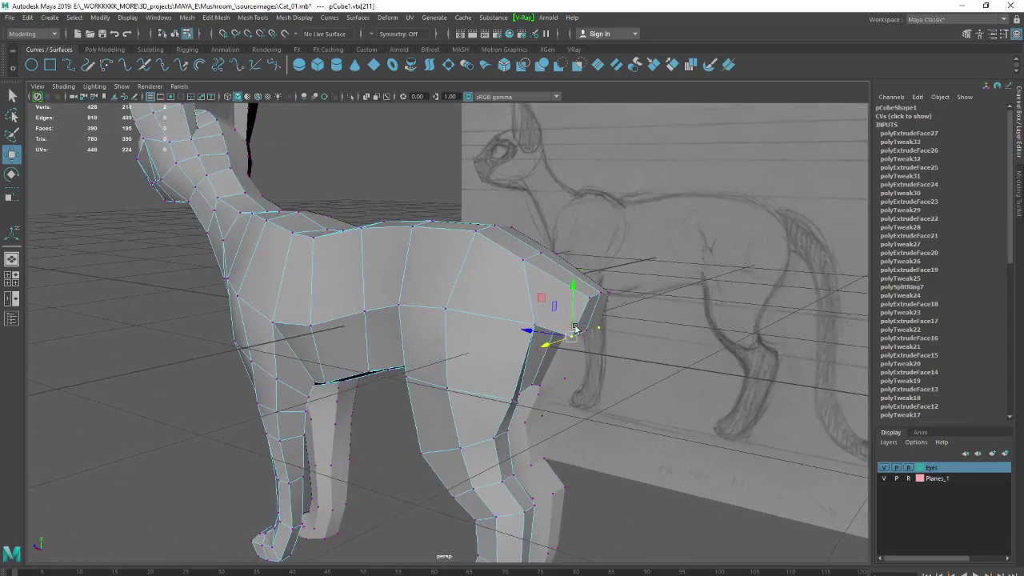
mouse_move(581, 295)
left_mouse_down()
mouse_move(541, 328)
mouse_move(588, 337)
mouse_move(558, 370)
left_mouse_up()
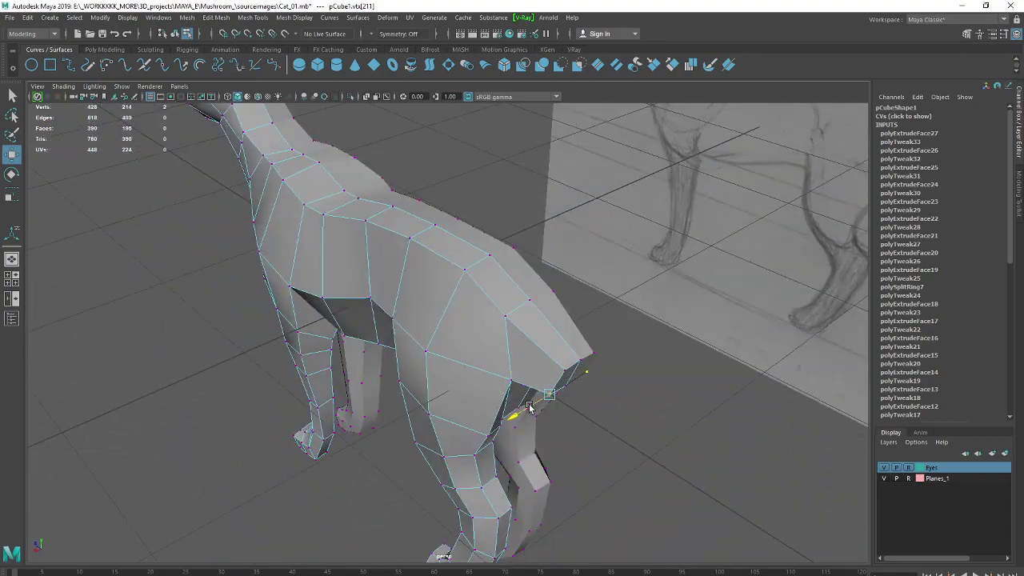
Select the vertex under the tail, then select the tail's end face in face mode
mouse_move(533, 404)
left_mouse_down("alt")
mouse_move(531, 388)
mouse_move(518, 389)
mouse_move(517, 353)
left_mouse_up("alt")
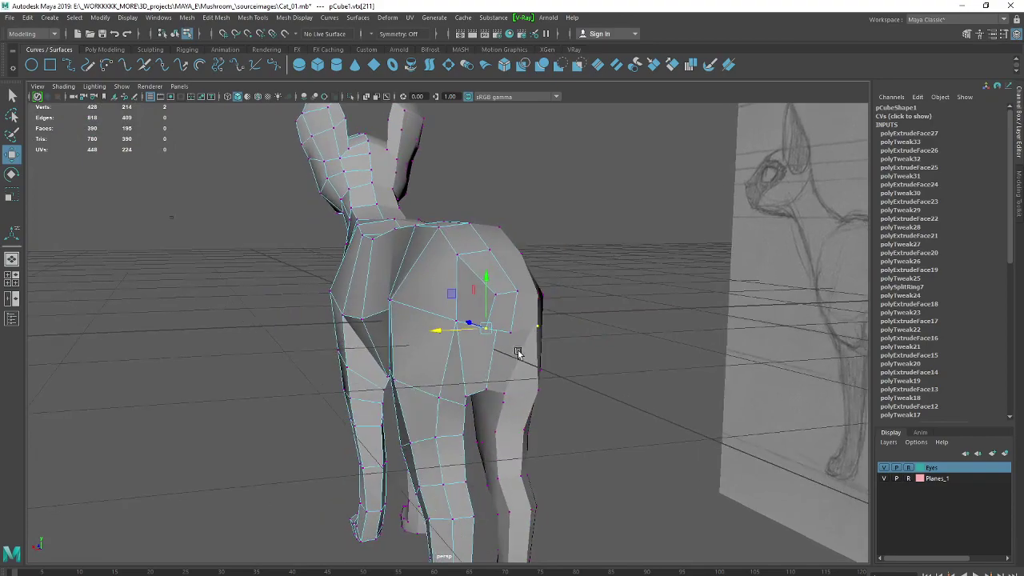
left_click(511, 332)
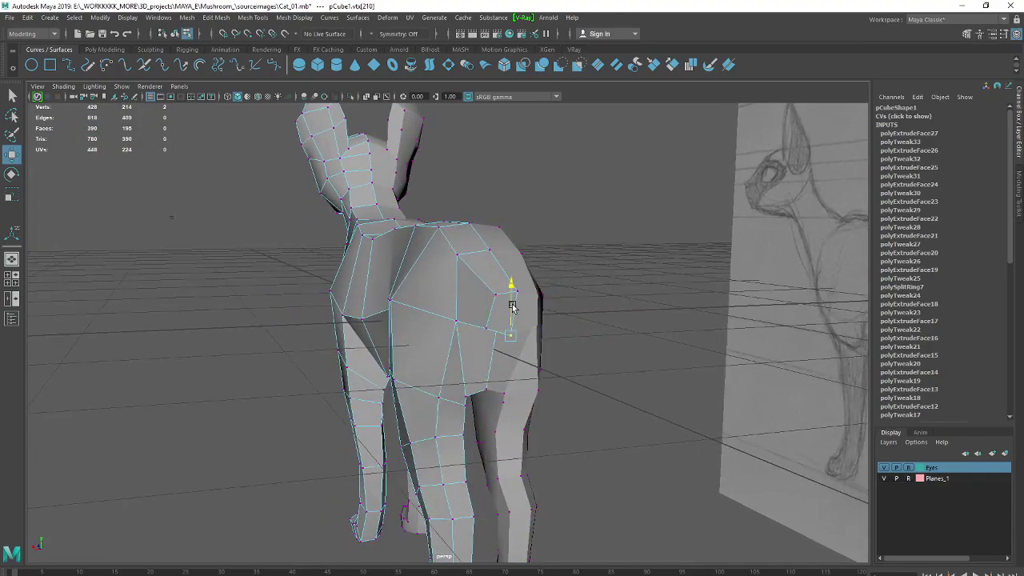
left_click_drag(511, 307, 634, 346, "alt")
mouse_move(581, 301)
right_mouse_down()
mouse_move(629, 284)
mouse_move(583, 268)
right_mouse_up()
left_click_drag(722, 418, 634, 382, "alt")
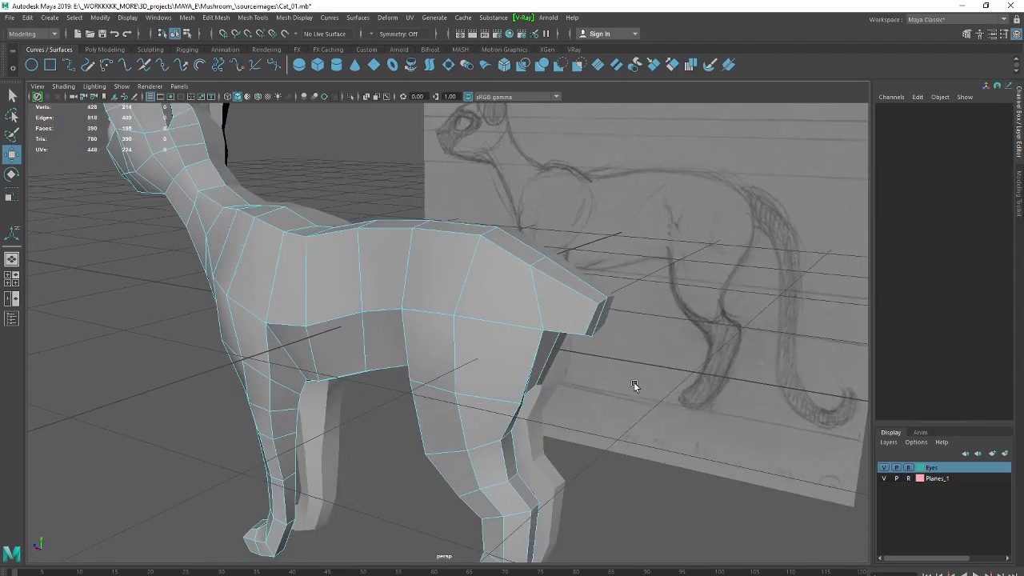
left_click(594, 326)
right_click_drag(563, 300, 580, 314)
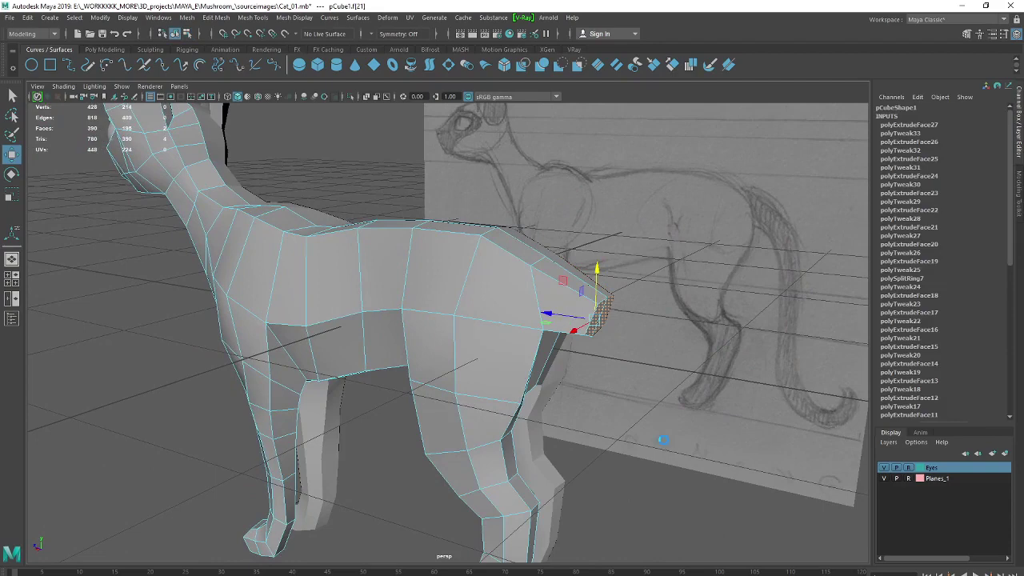
Extrude the tail's end face with Ctrl+E and pull the new segment outward
key("ctrl+e")
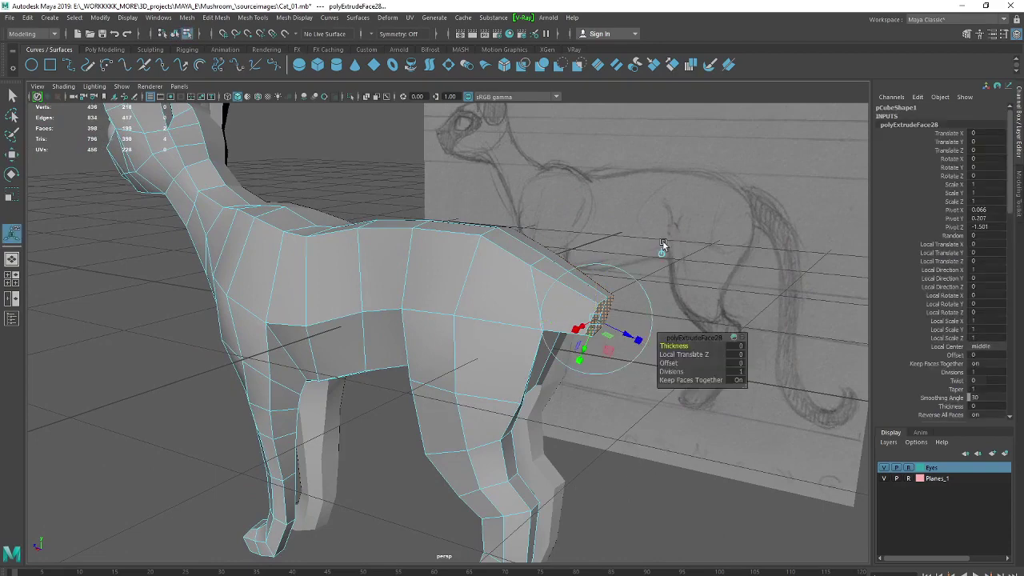
left_click(662, 248)
left_click_drag(560, 315, 583, 341)
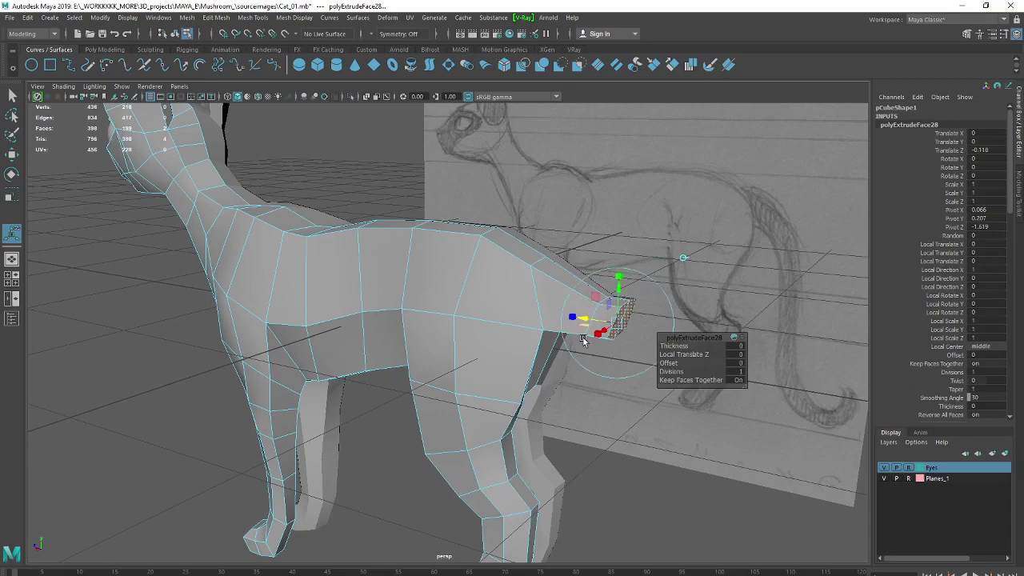
key("space")
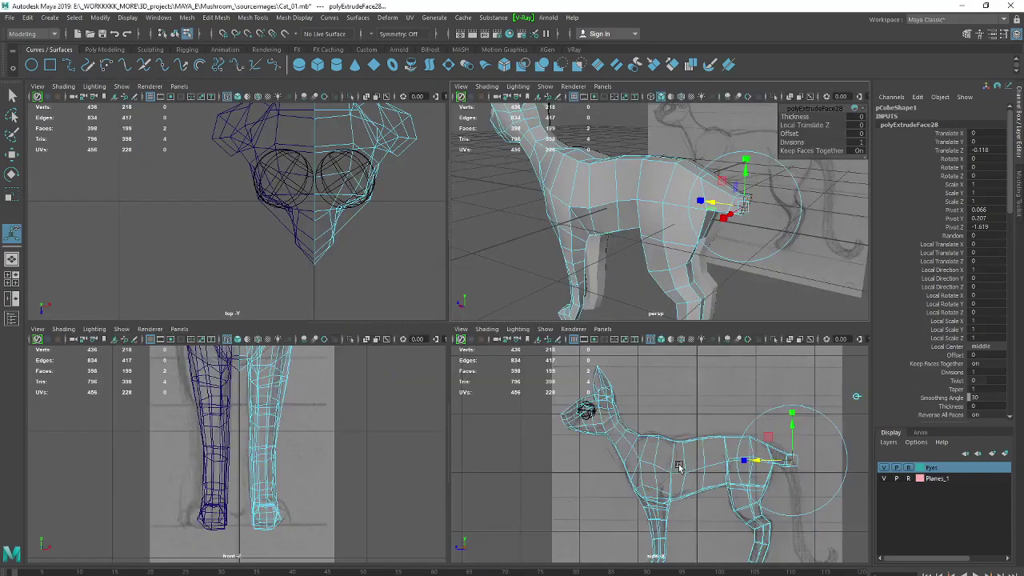
key("space")
scroll(629, 343, "up", 2)
Lower, shrink and nudge the tail tip face to follow the sketched tail
key("w")
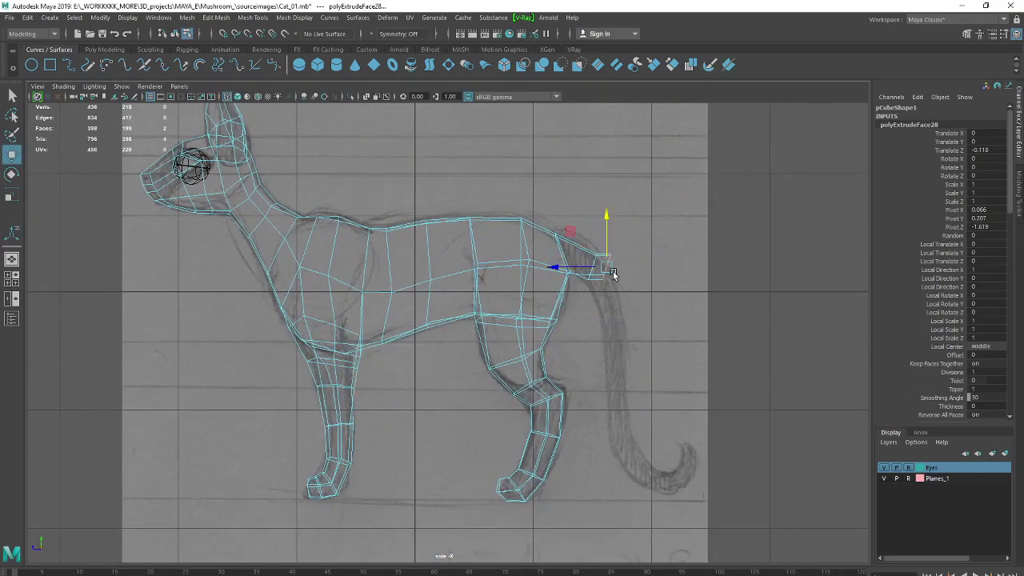
mouse_move(604, 265)
left_mouse_down()
mouse_move(610, 288)
mouse_move(649, 265)
mouse_move(654, 279)
left_mouse_up()
key("e")
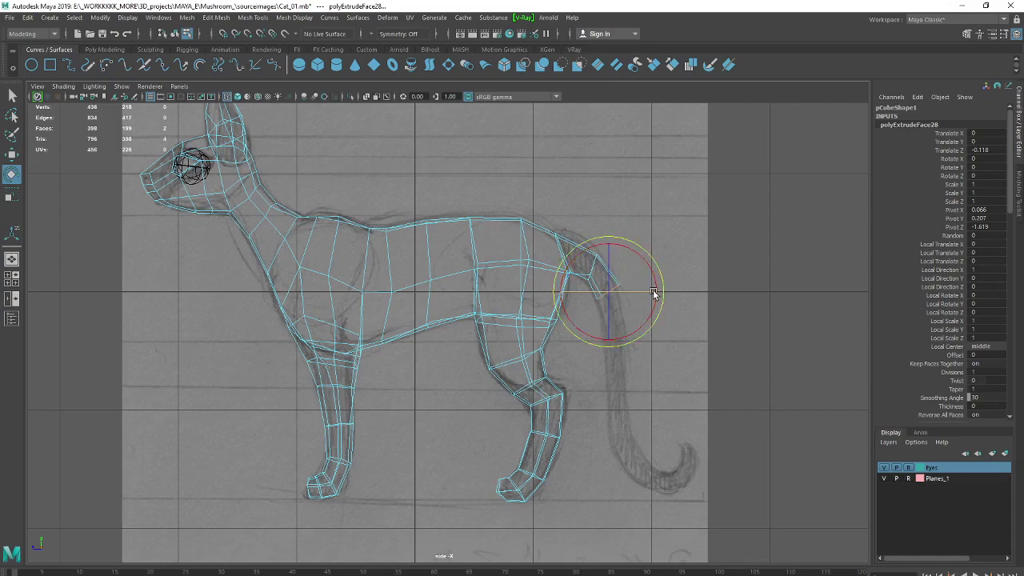
key("r")
left_click_drag(562, 294, 573, 294)
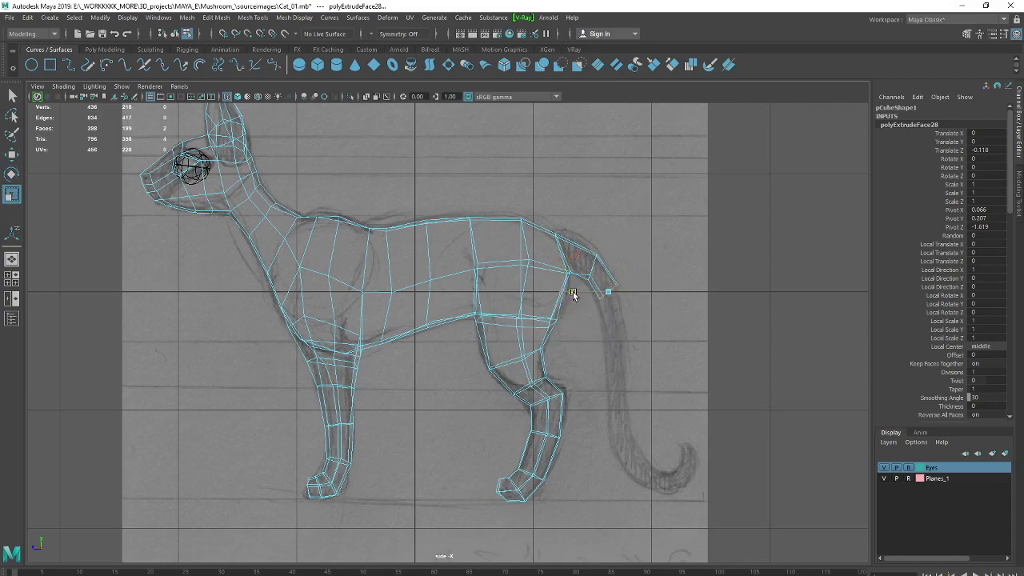
scroll(620, 345, "up", 2)
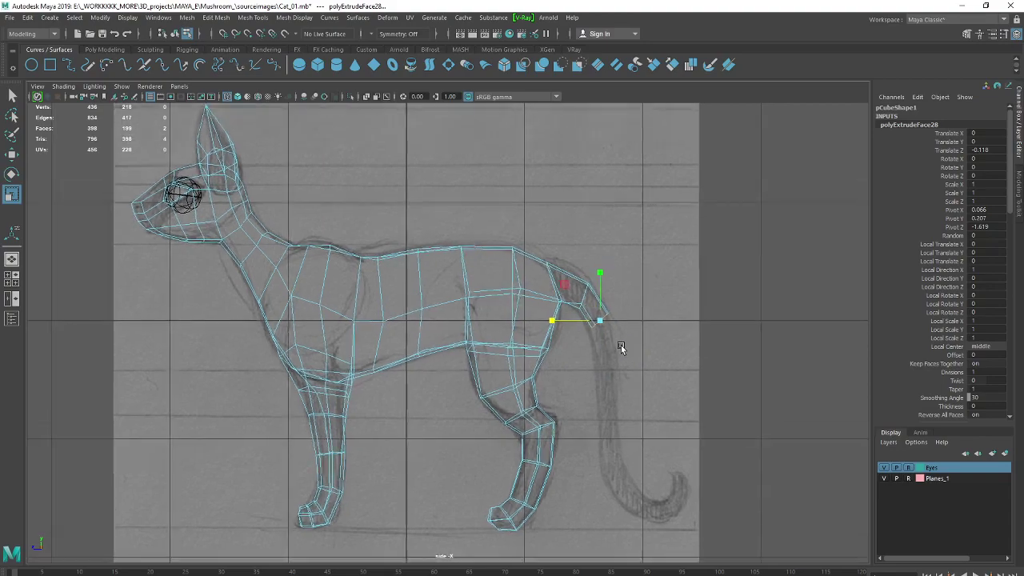
scroll(691, 359, "up", 2)
key("e")
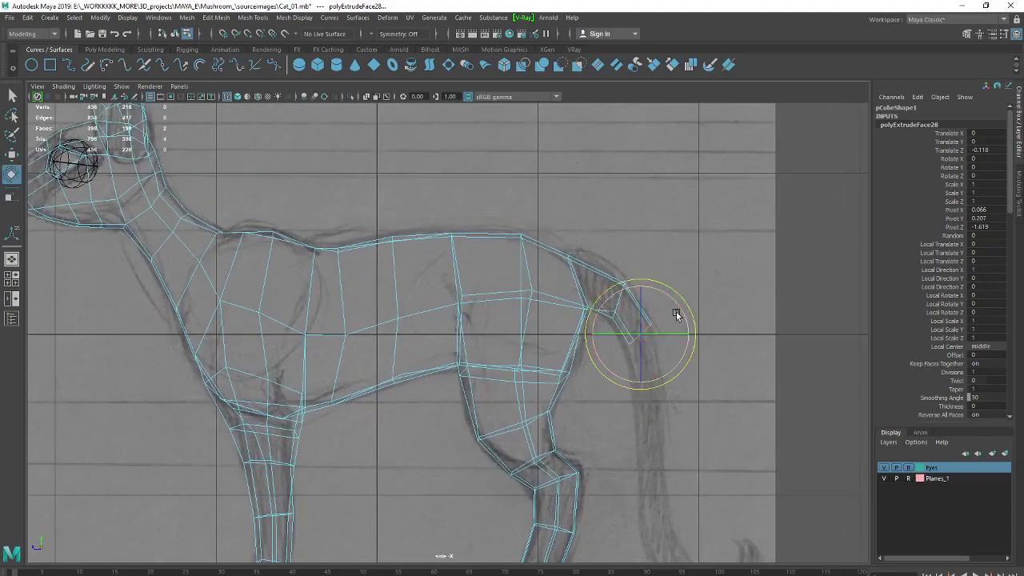
key("w")
left_click_drag(646, 337, 640, 336)
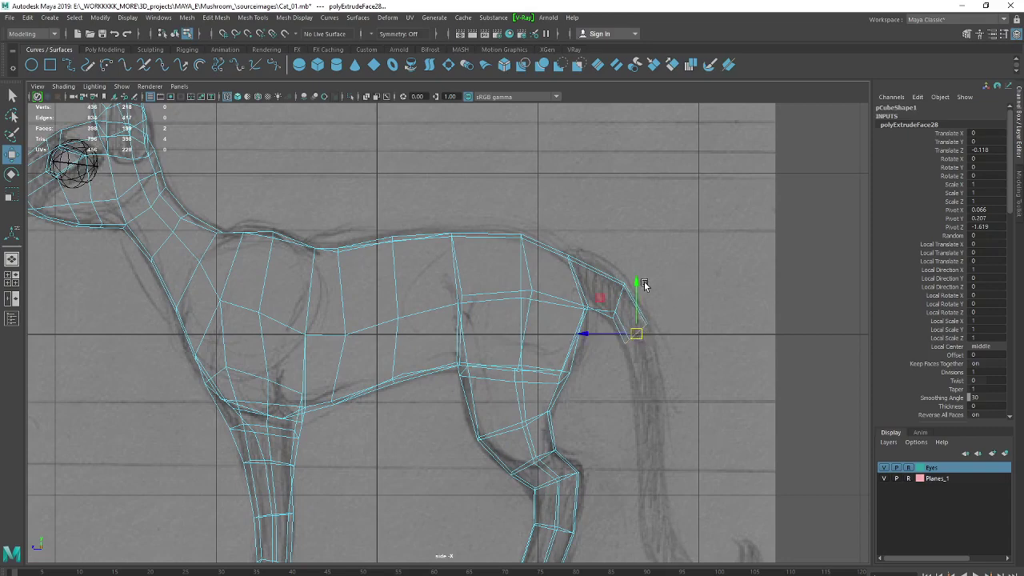
Reposition the tail tip vertex and raise a vertex on the cat's back slightly
right_click_drag(620, 312, 663, 245)
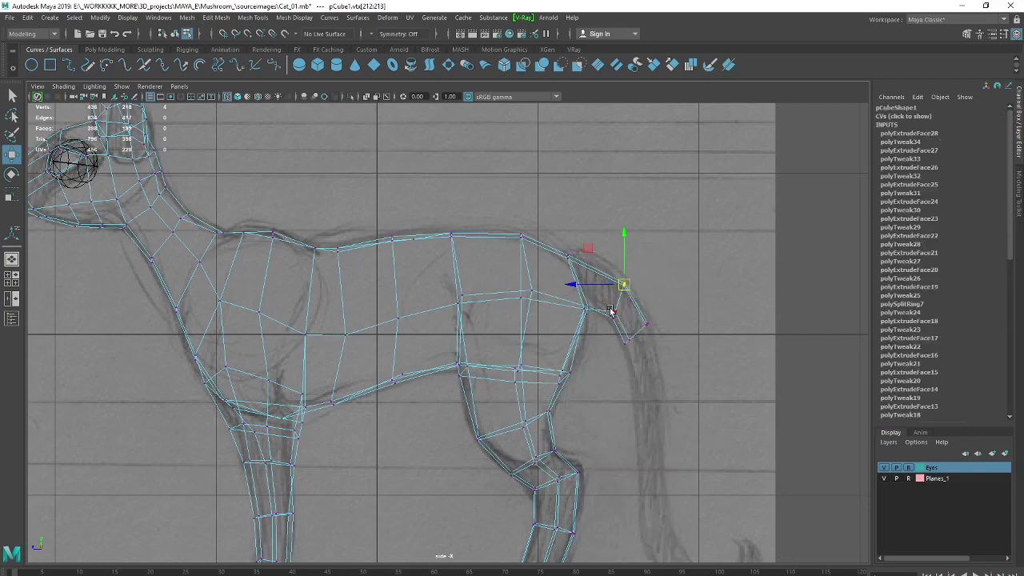
left_click(611, 318)
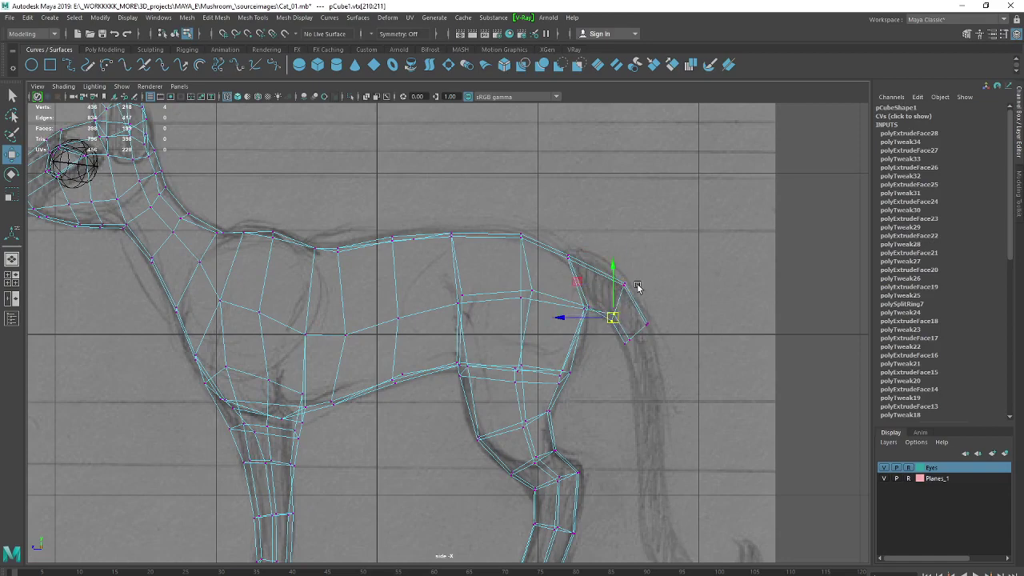
left_click_drag(635, 285, 618, 297)
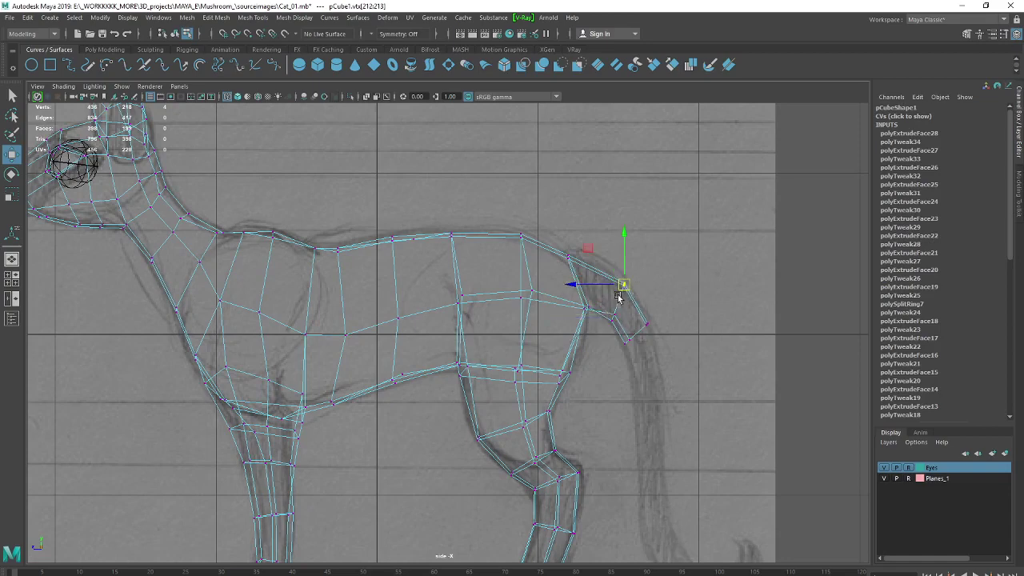
left_click(687, 273)
key("space")
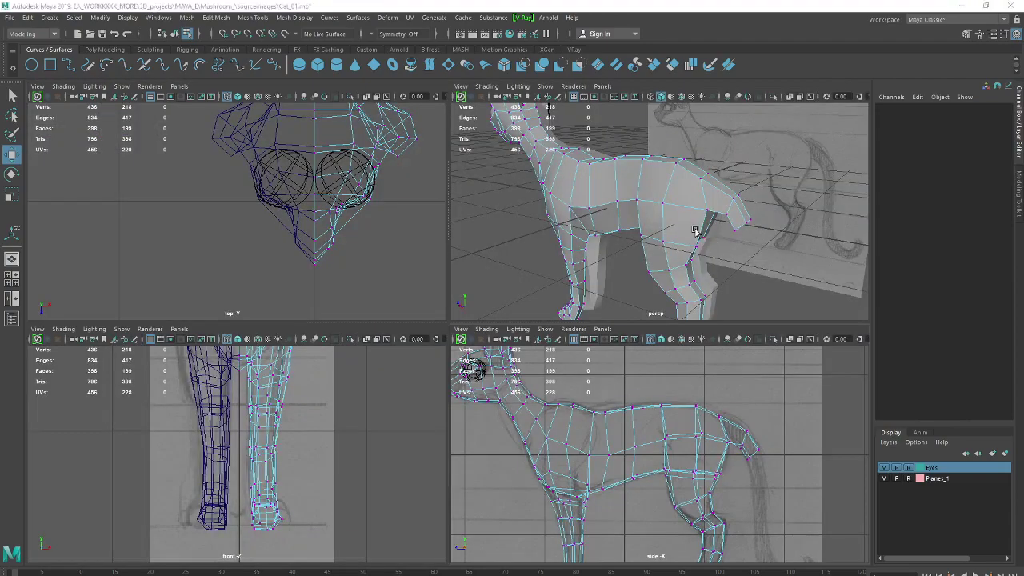
key("space")
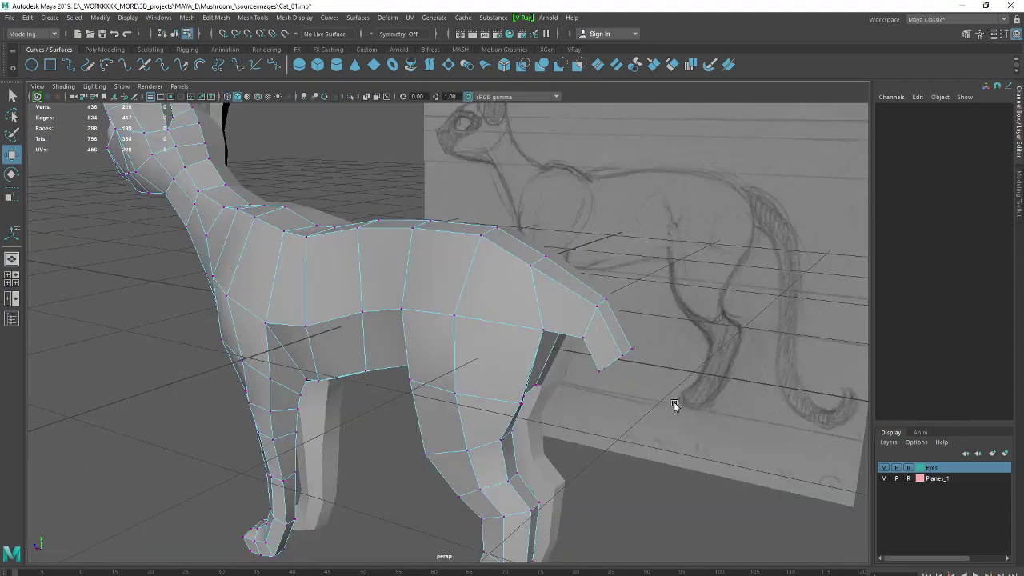
left_click_drag(674, 406, 691, 376, "alt")
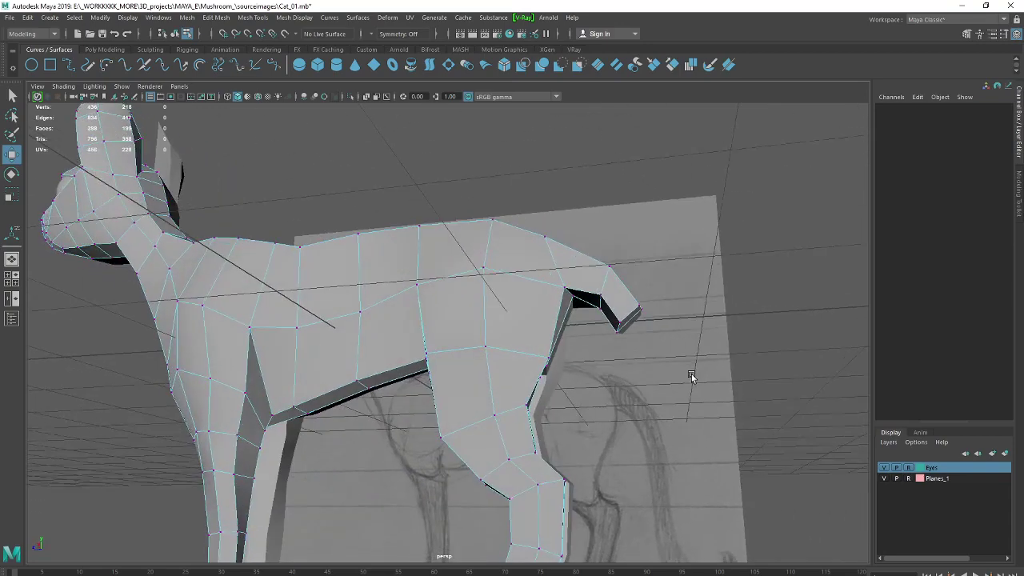
left_click(565, 288)
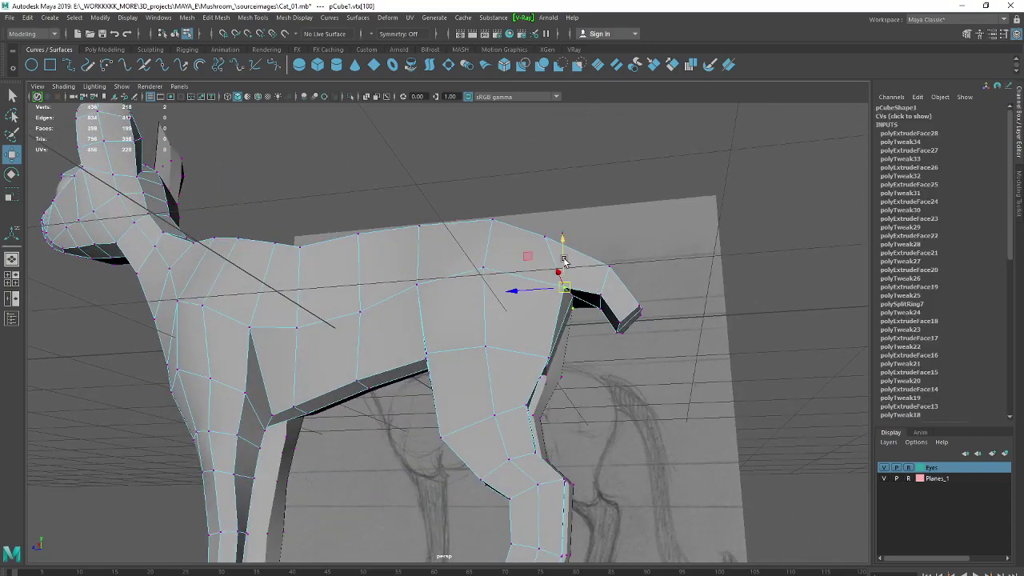
left_click_drag(564, 260, 564, 256)
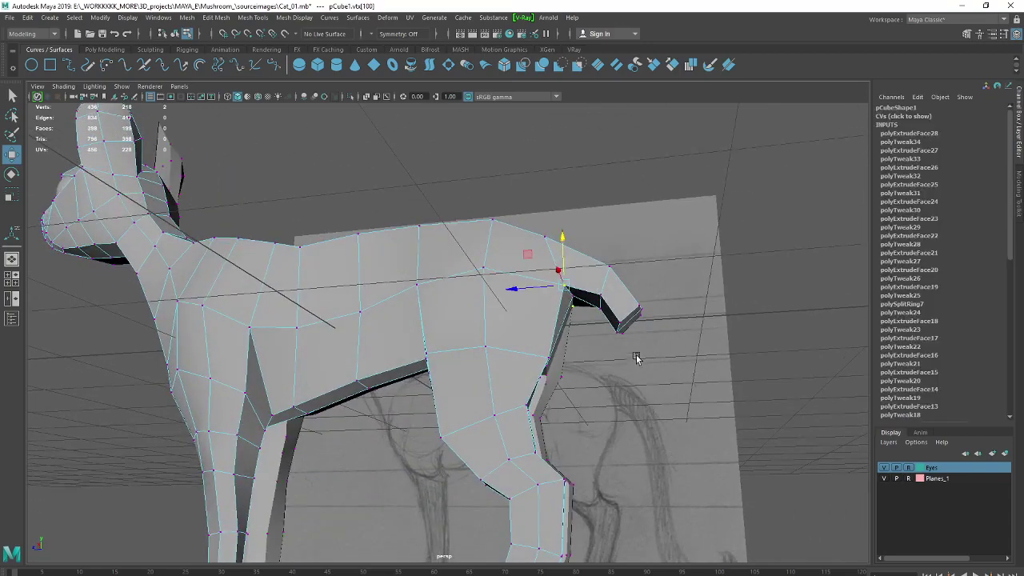
Select the tail stub's end face in face mode
right_click_drag(620, 304, 660, 283)
left_click_drag(674, 349, 580, 332, "alt")
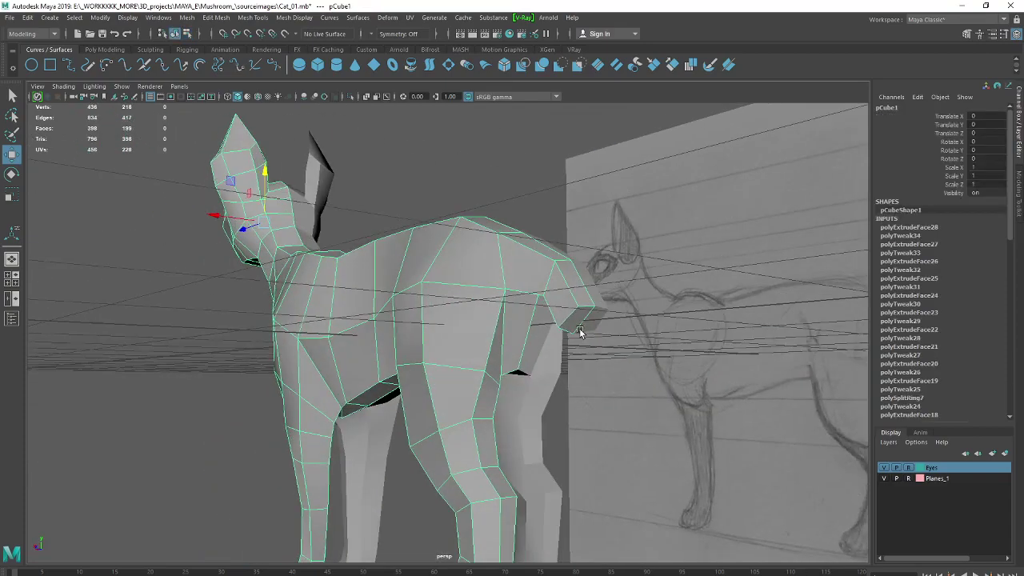
right_click_drag(593, 323, 578, 343)
left_click(580, 319)
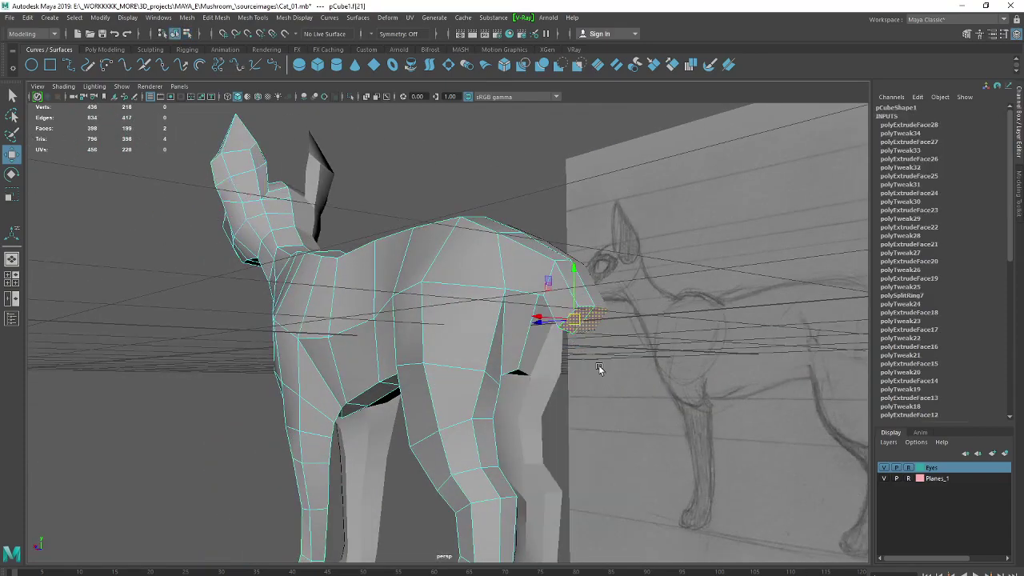
key("space")
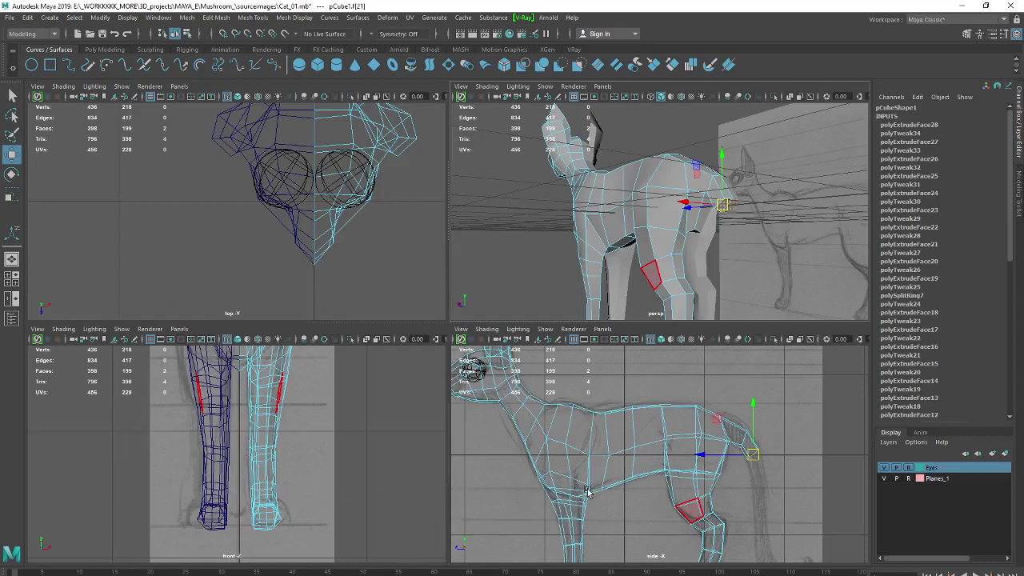
key("space")
From behind, select tail-stub vertices along X and a vertex at the top of the rump
left_click_drag(708, 312, 658, 331, "alt")
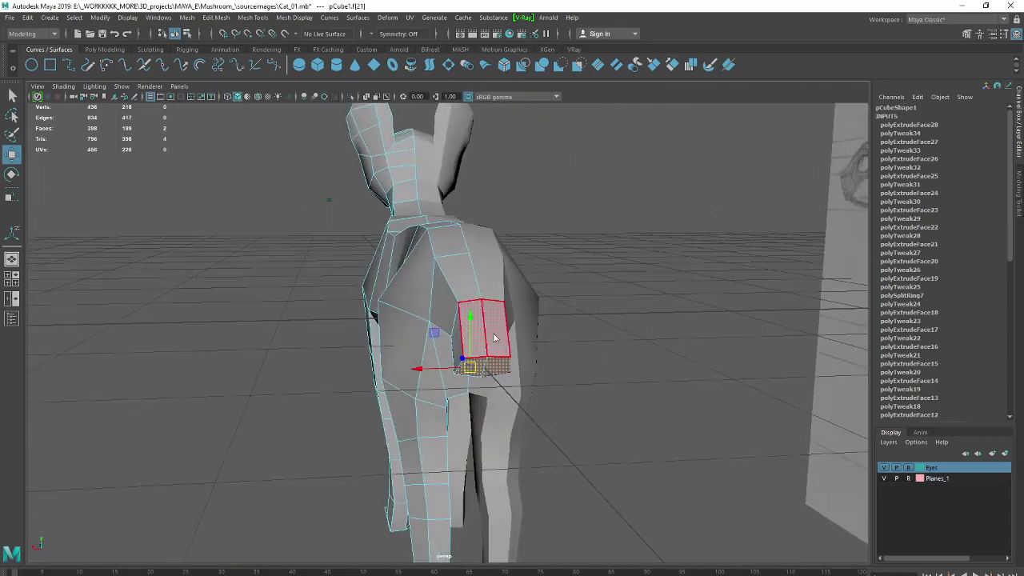
right_click_drag(494, 338, 470, 333)
left_click(488, 357)
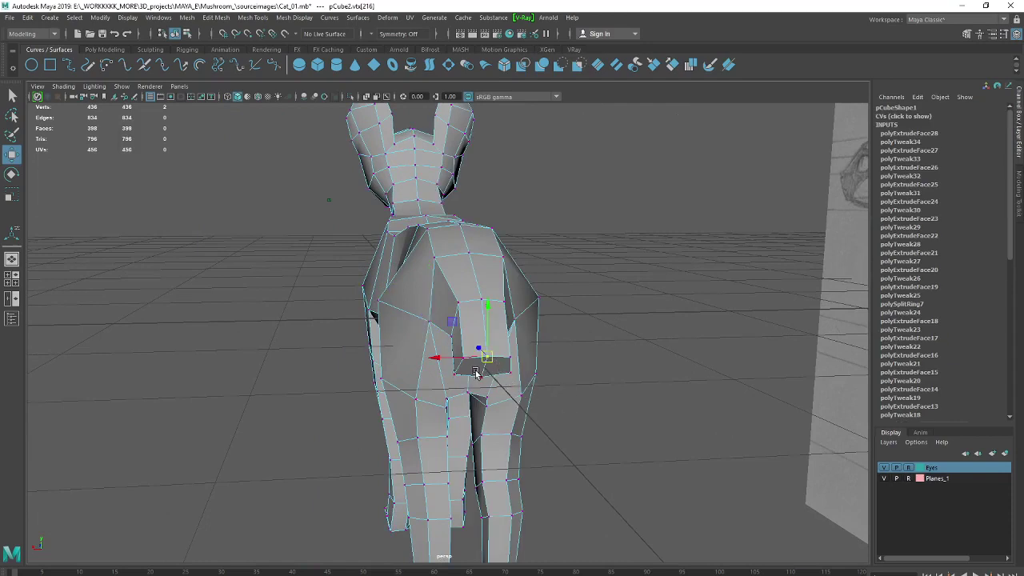
left_click(444, 359)
left_click(479, 376)
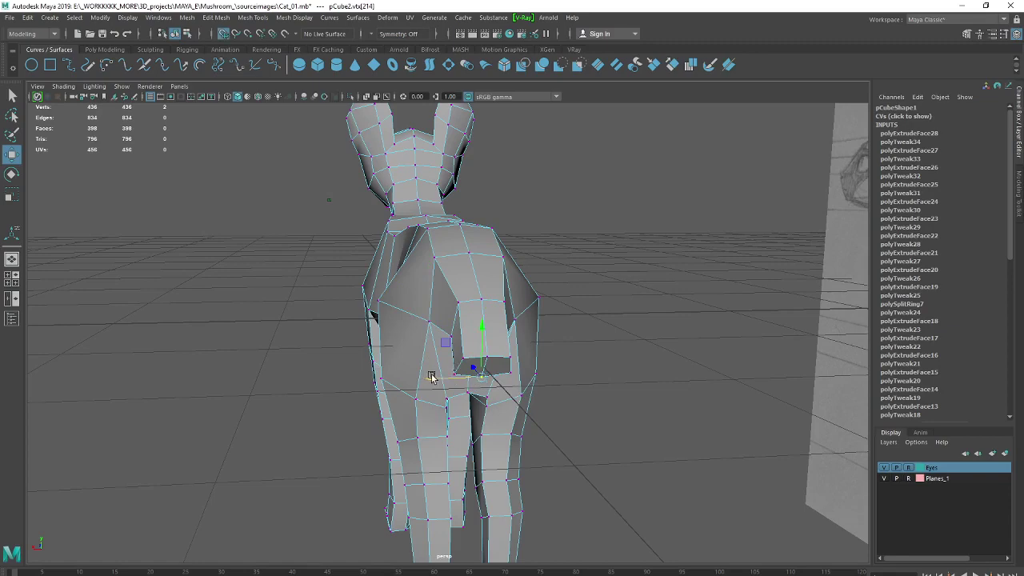
right_click_drag(470, 320, 528, 297)
left_click(471, 337)
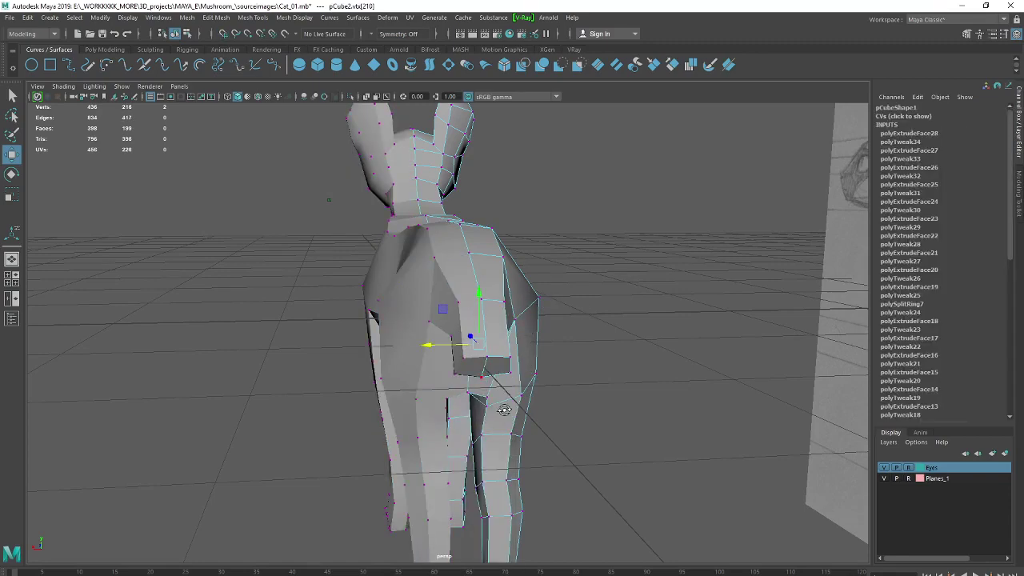
left_click_drag(504, 409, 548, 404, "alt")
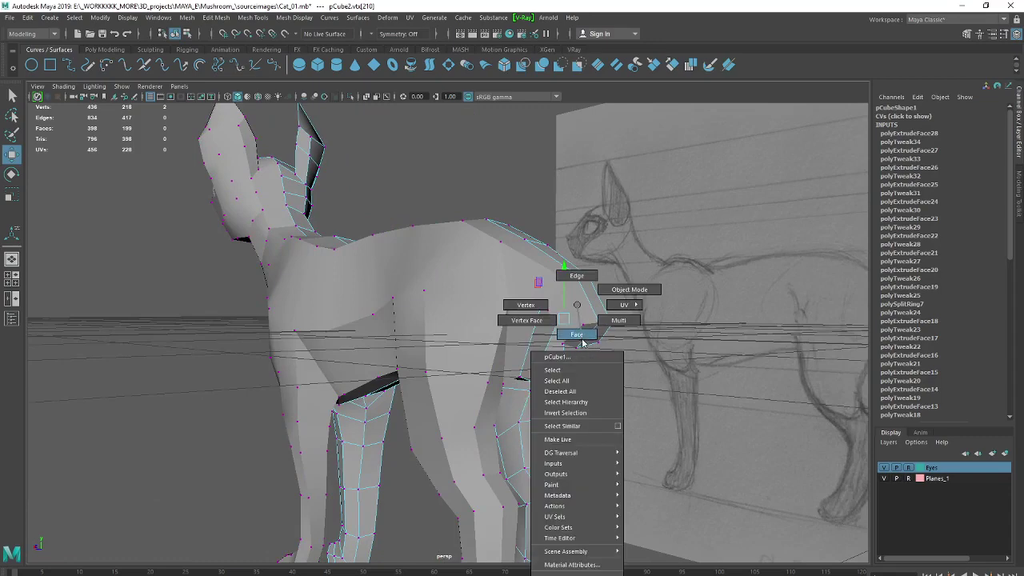
Extrude the tail end face and pull the new segment downward, after undoing a first attempt
right_click_drag(577, 309, 576, 328)
key("ctrl+e")
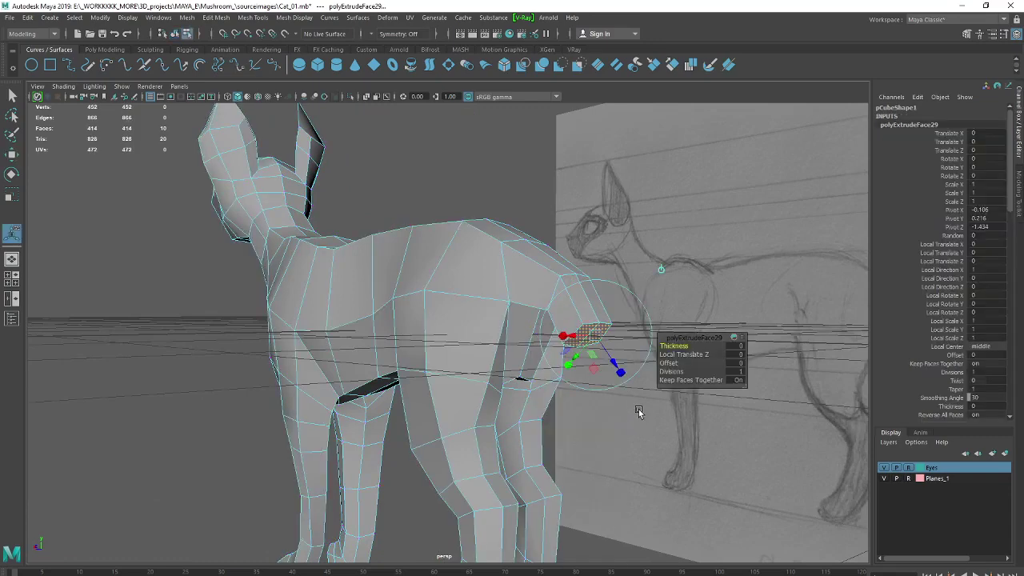
key("w")
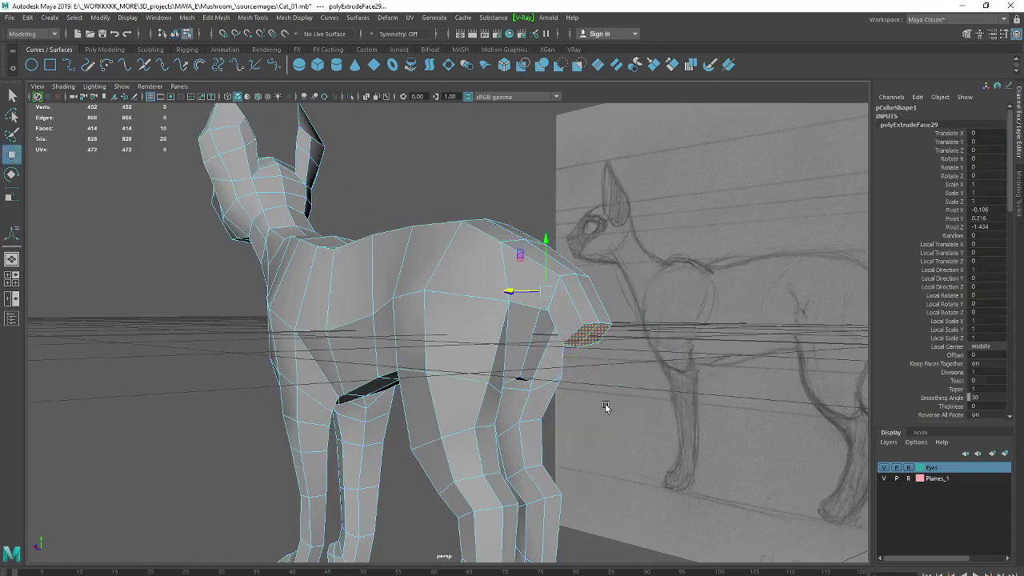
mouse_move(613, 404)
left_mouse_down("alt")
mouse_move(657, 408)
mouse_move(648, 395)
left_mouse_up("alt")
key("ctrl+z")
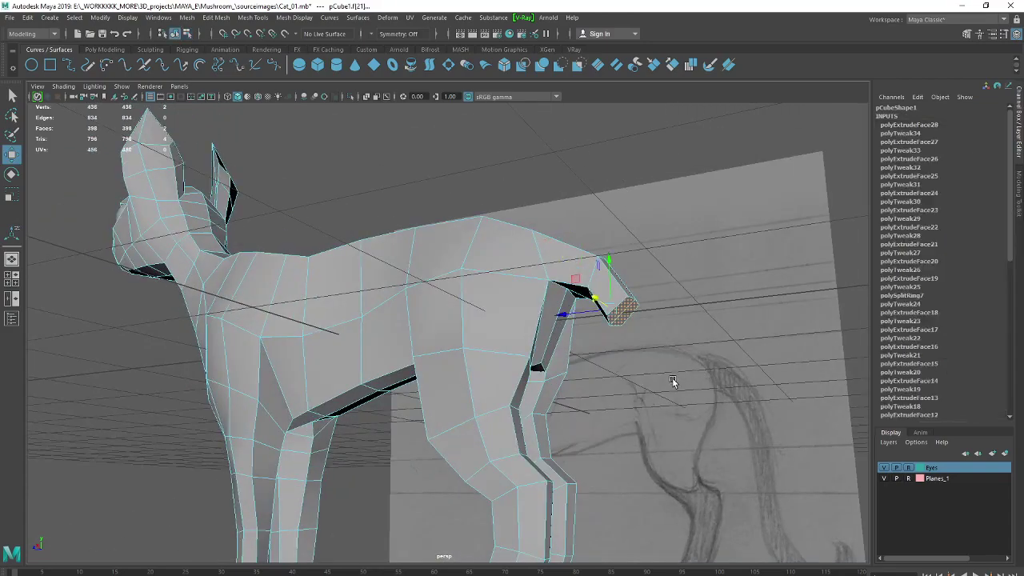
left_click_drag(671, 378, 677, 376, "alt")
left_click(681, 345)
left_click(622, 310)
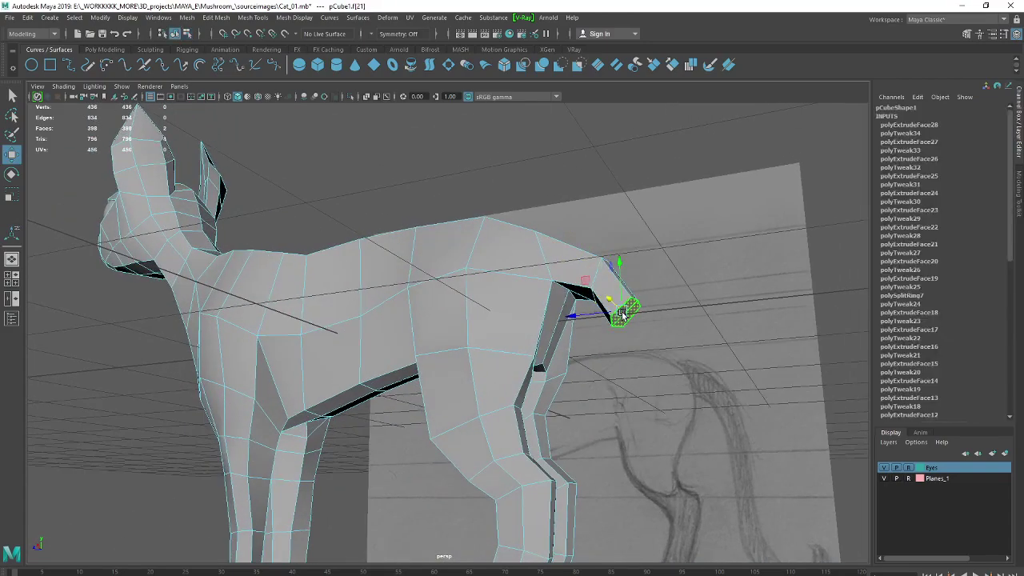
left_click_drag(624, 275, 626, 311)
key("ctrl+z")
key("ctrl+e")
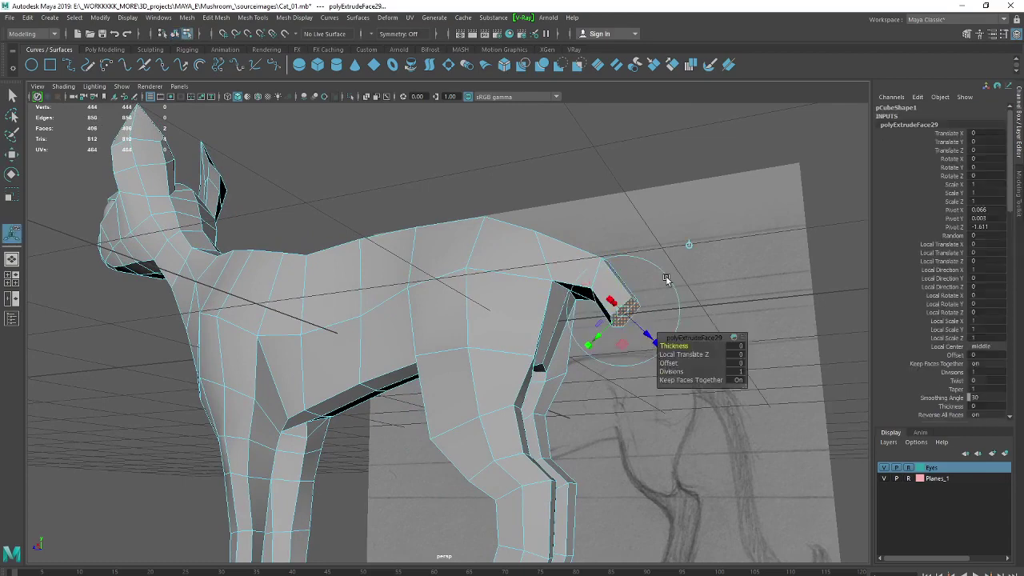
left_click_drag(626, 290, 628, 340)
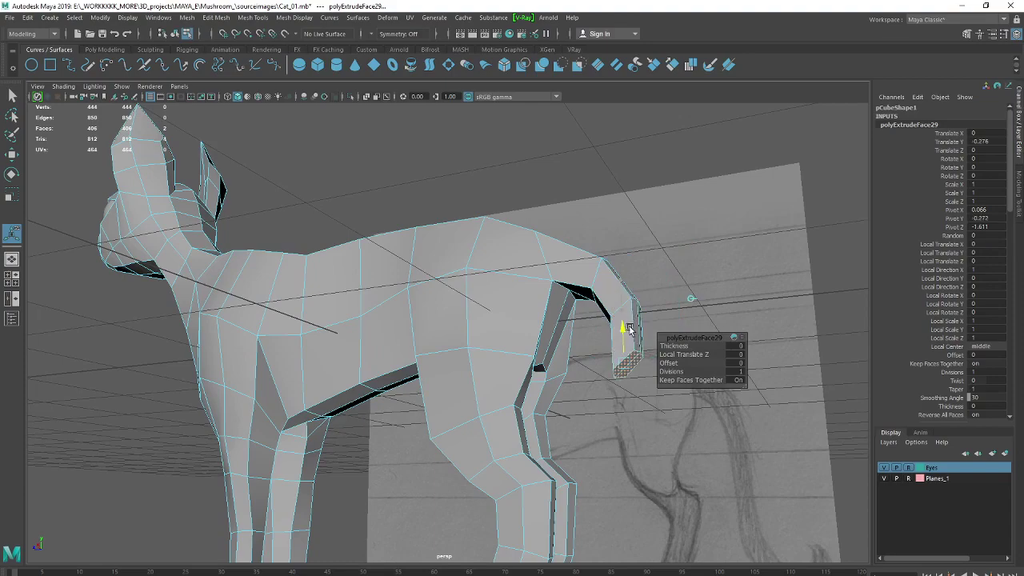
key("space")
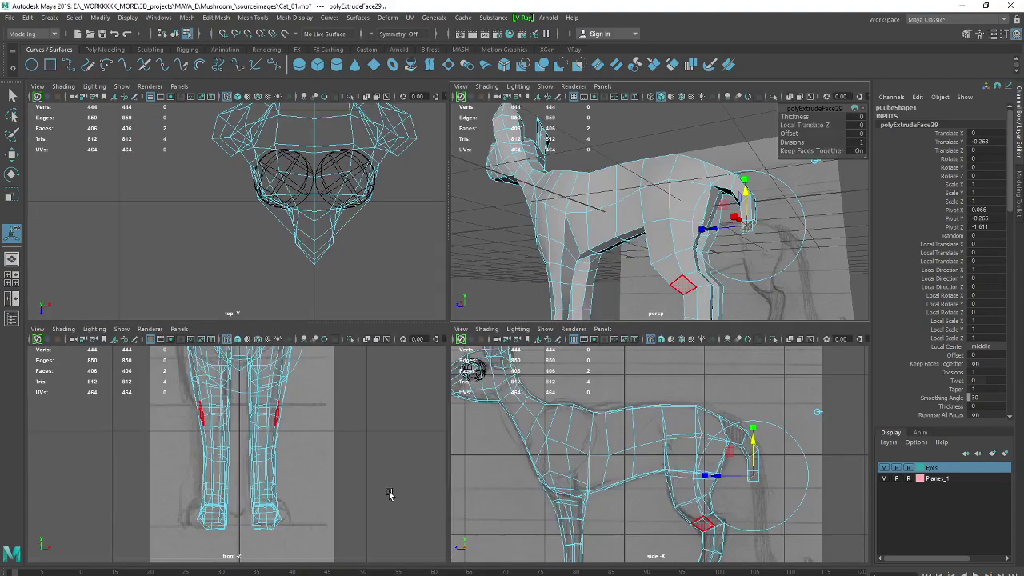
Shift the tail end down and right and tilt it to follow the sketch
key("space")
scroll(573, 383, "down", 1)
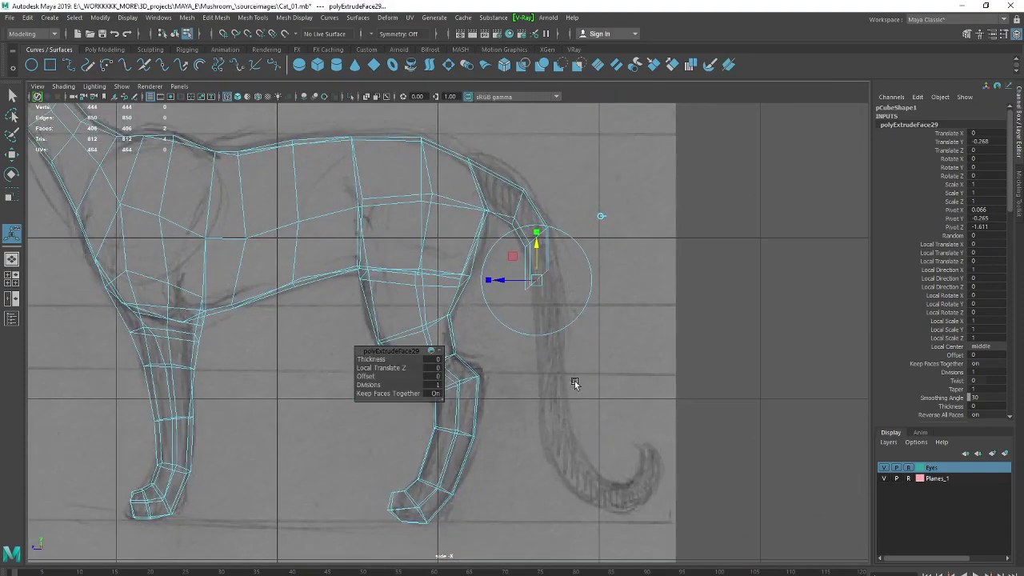
key("w")
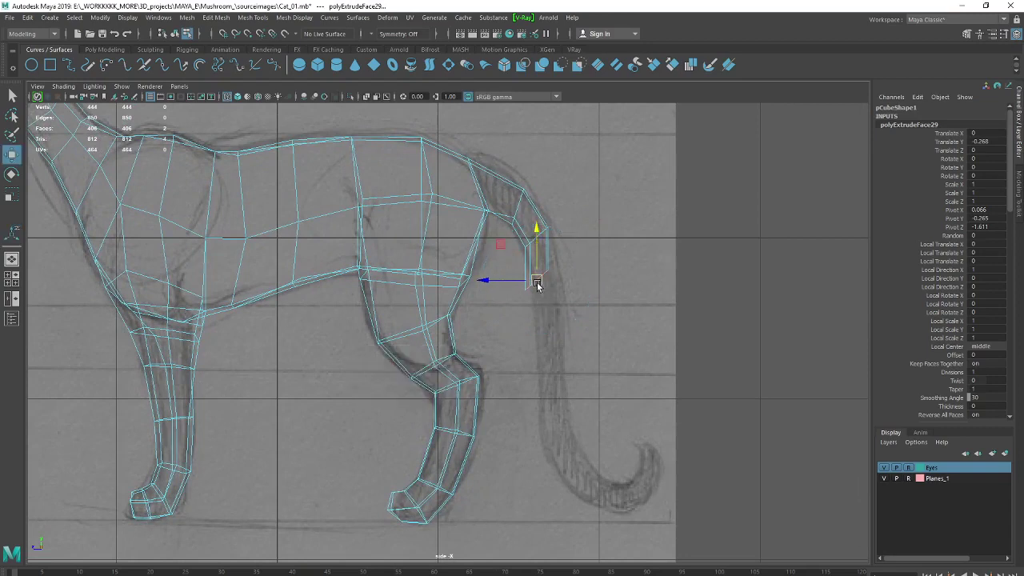
left_click_drag(538, 285, 547, 291)
key("e")
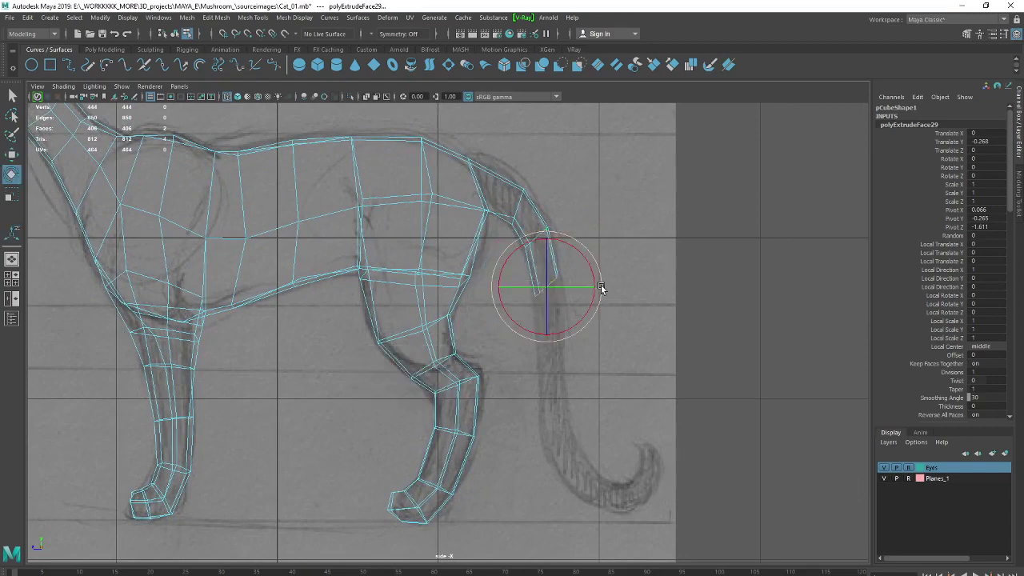
mouse_move(577, 245)
left_mouse_down()
mouse_move(594, 276)
mouse_move(502, 286)
left_mouse_up()
key("r")
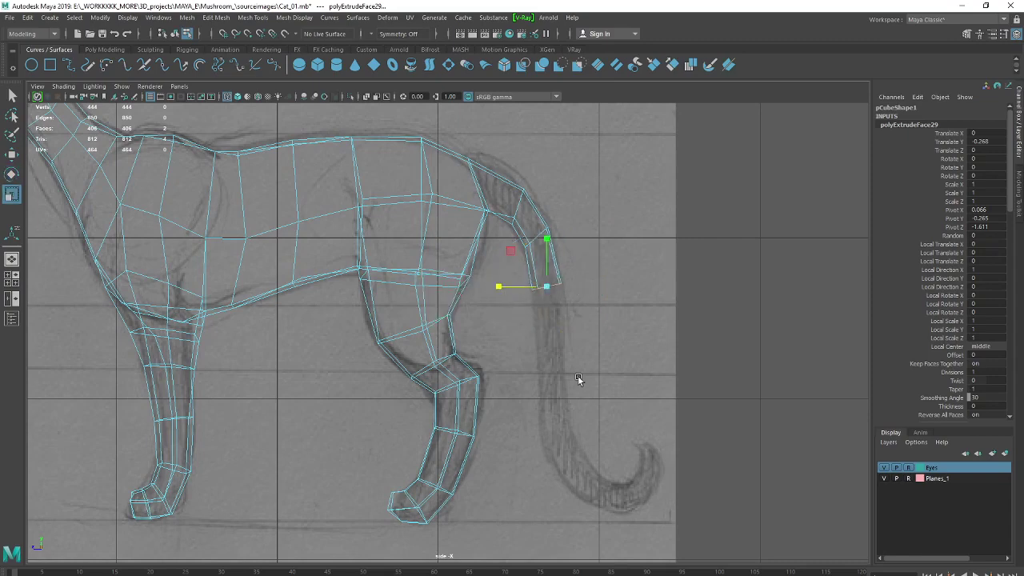
Extrude another tail segment downward, nudge its end faces up and check in perspective
key("ctrl+e")
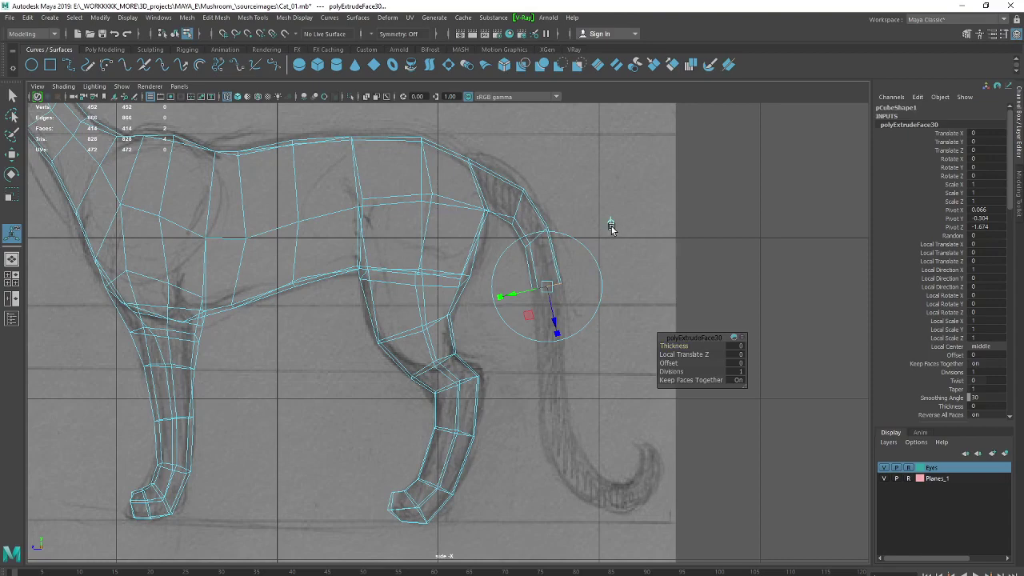
left_click_drag(549, 272, 555, 319)
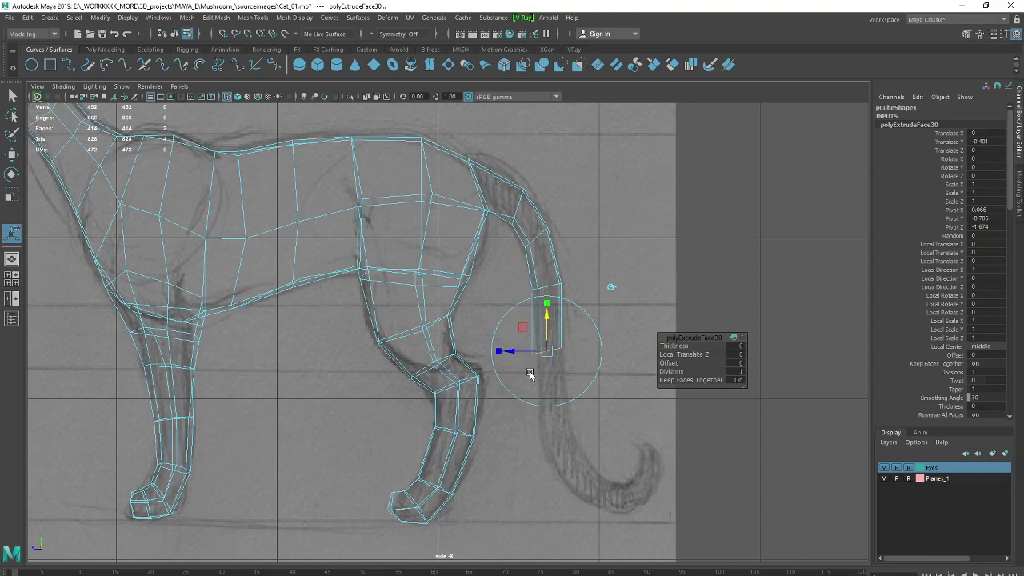
key("r")
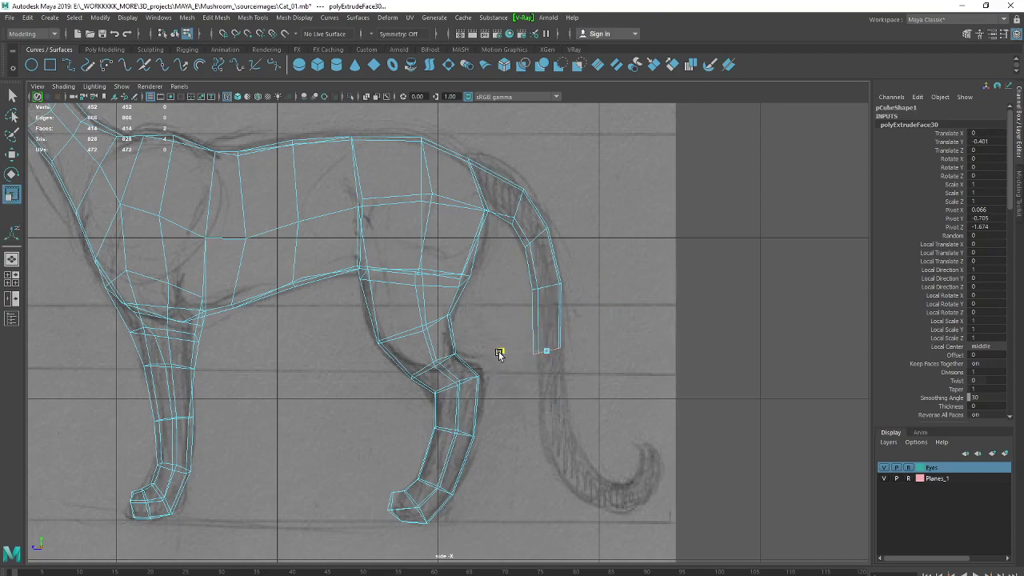
left_click(497, 353)
key("e")
key("r")
key("w")
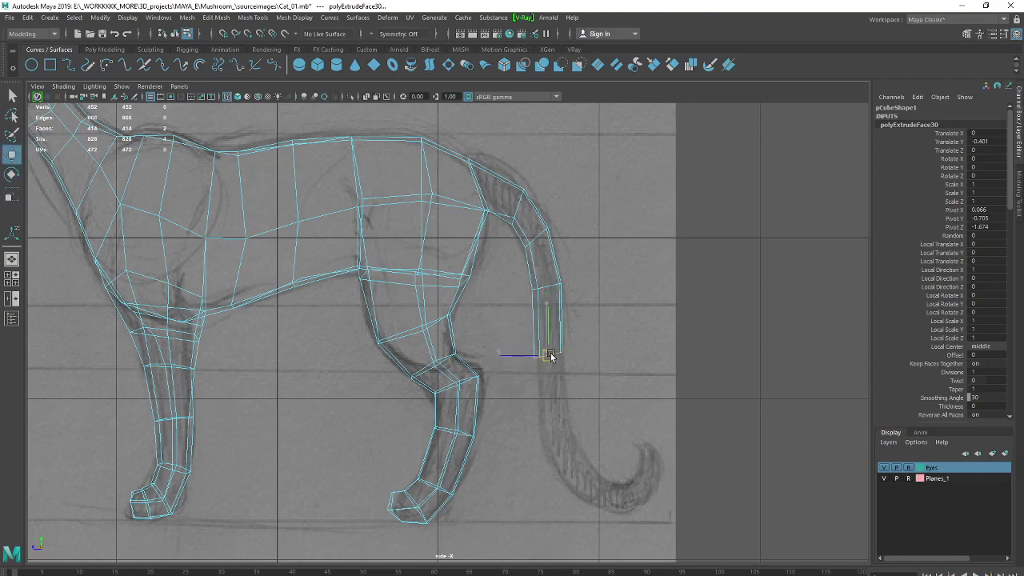
left_click_drag(550, 353, 551, 349)
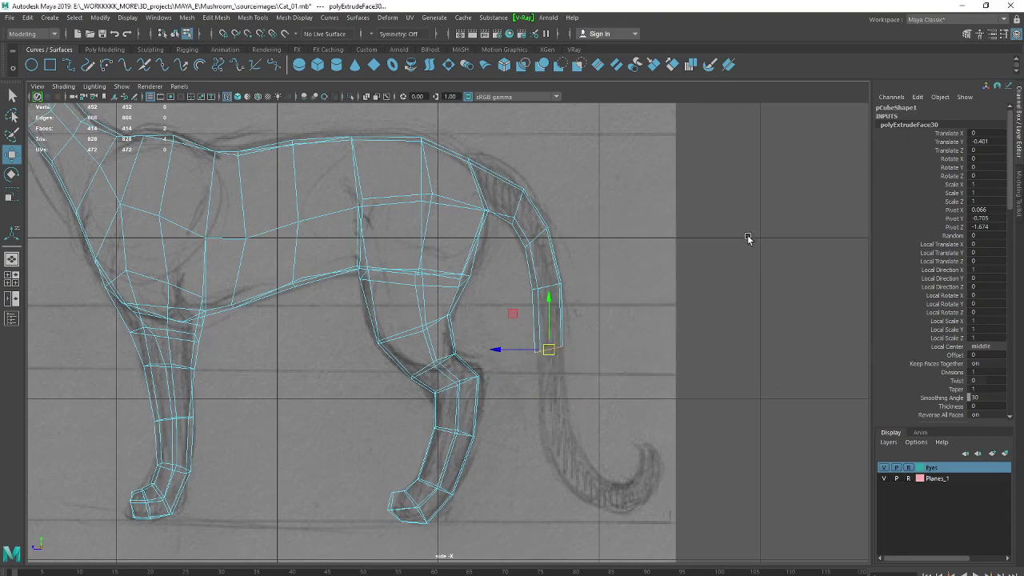
key("space")
key("space")
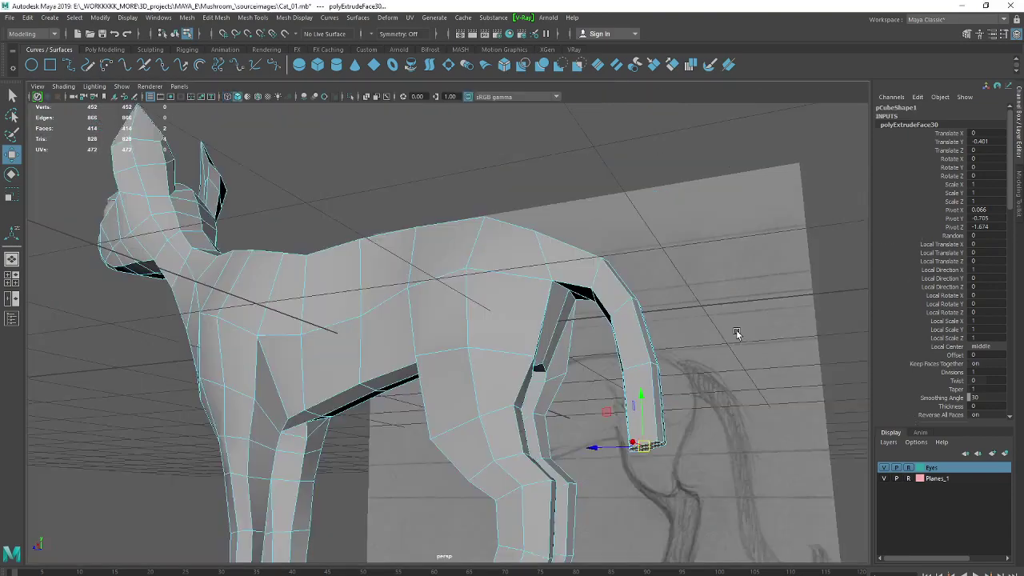
mouse_move(724, 351)
left_mouse_down("alt")
mouse_move(715, 309)
mouse_move(745, 360)
mouse_move(757, 356)
left_mouse_up("alt")
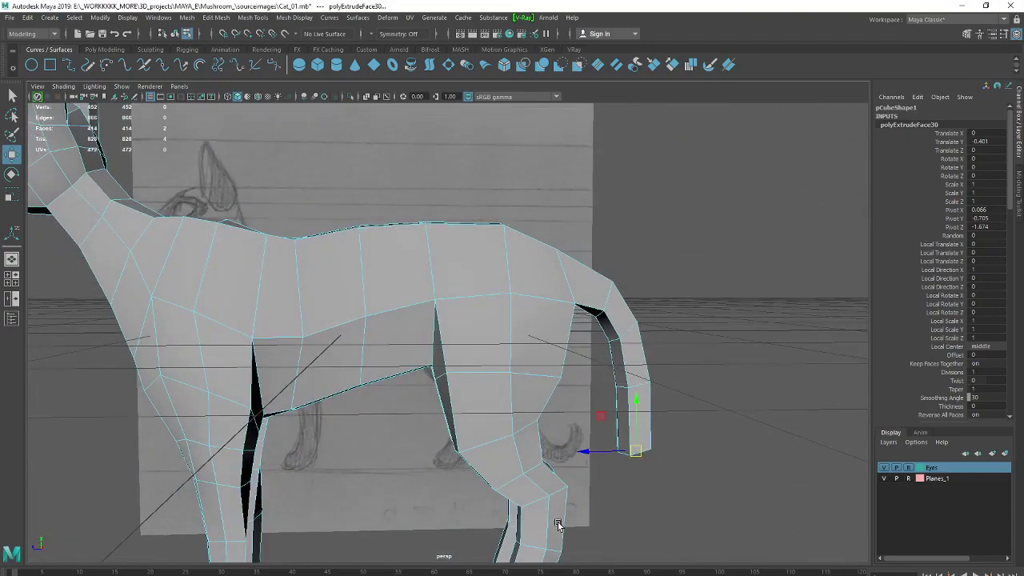
key("space")
key("space")
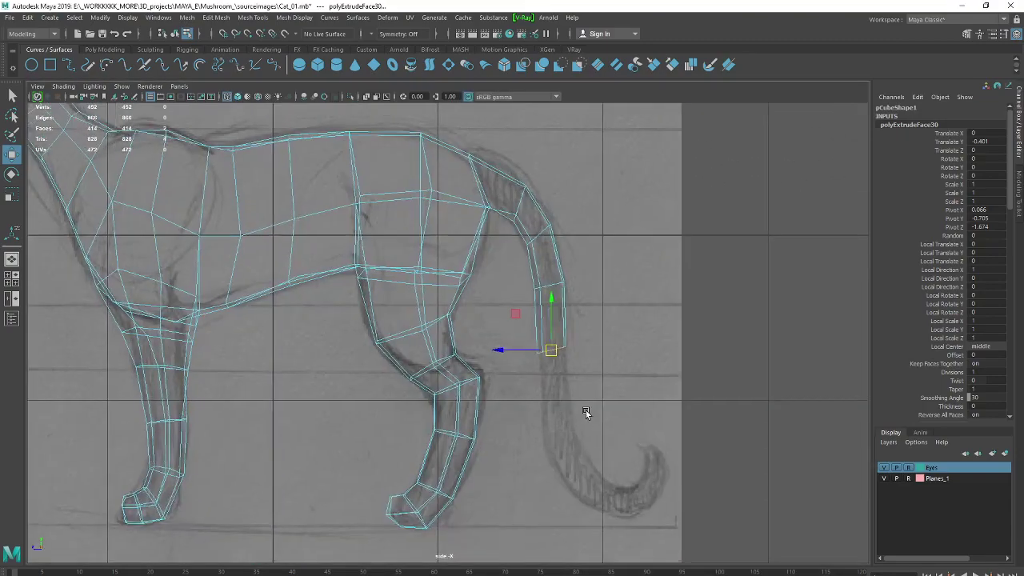
Extrude two tail segments, pulling each further down along the sketch
key("ctrl+e")
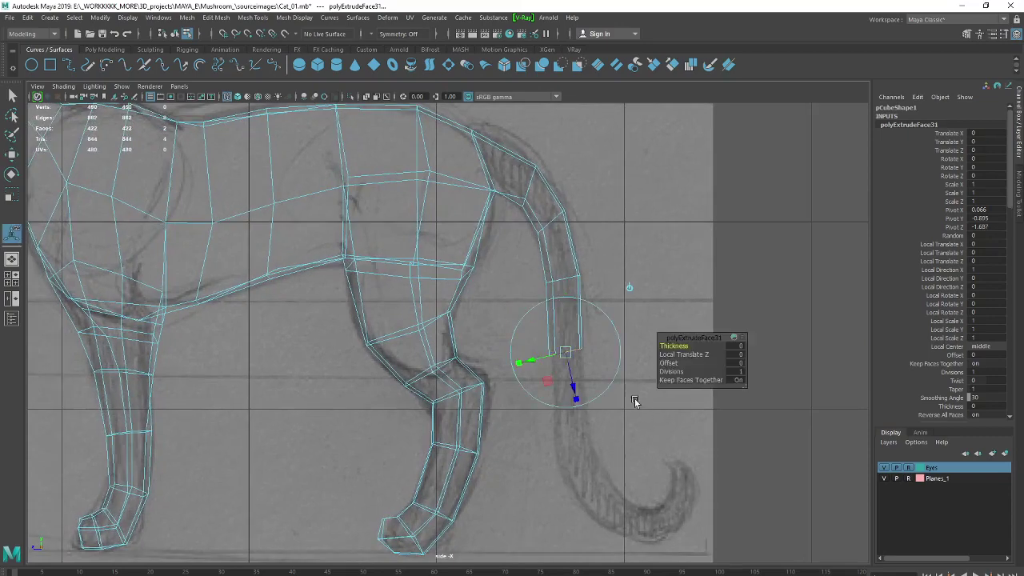
left_click(565, 352)
left_click_drag(564, 352, 572, 430)
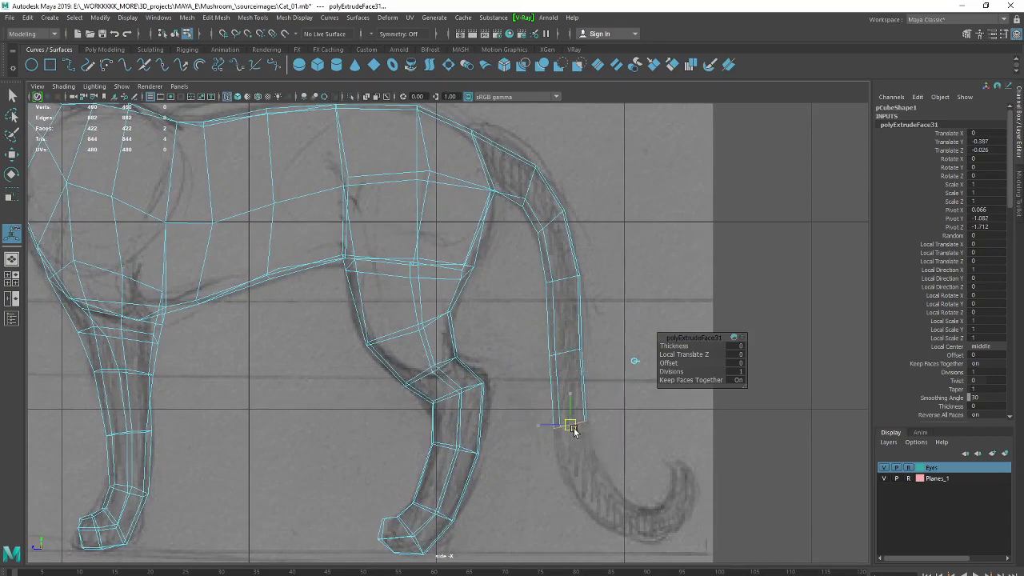
key("ctrl+e")
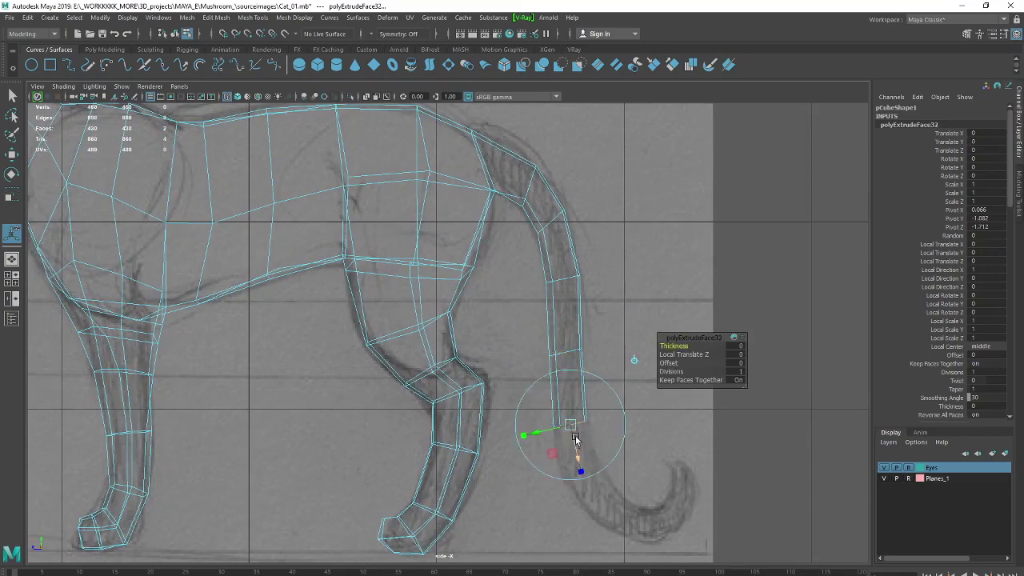
left_click(569, 424)
left_click_drag(571, 423, 588, 489)
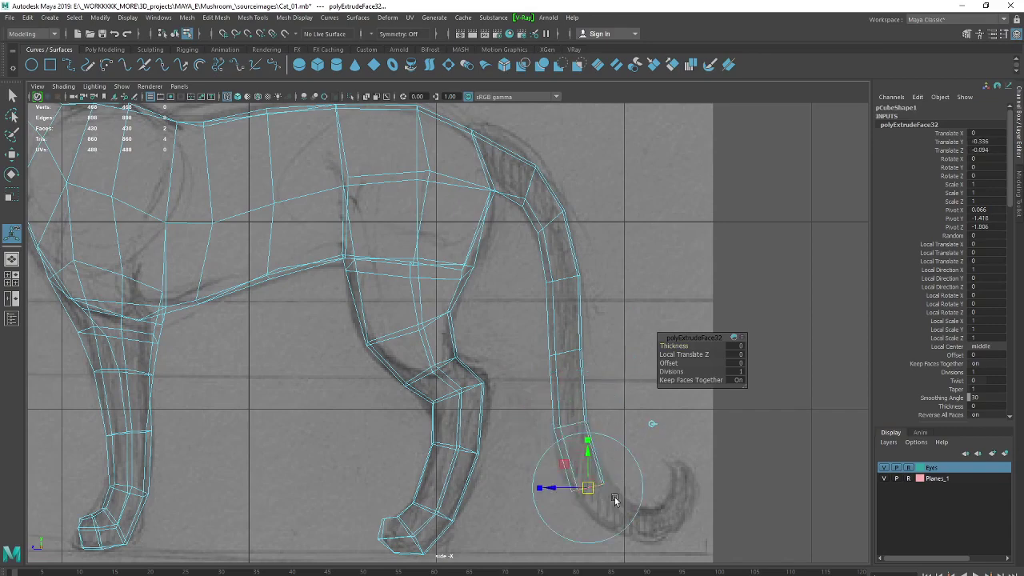
key("e")
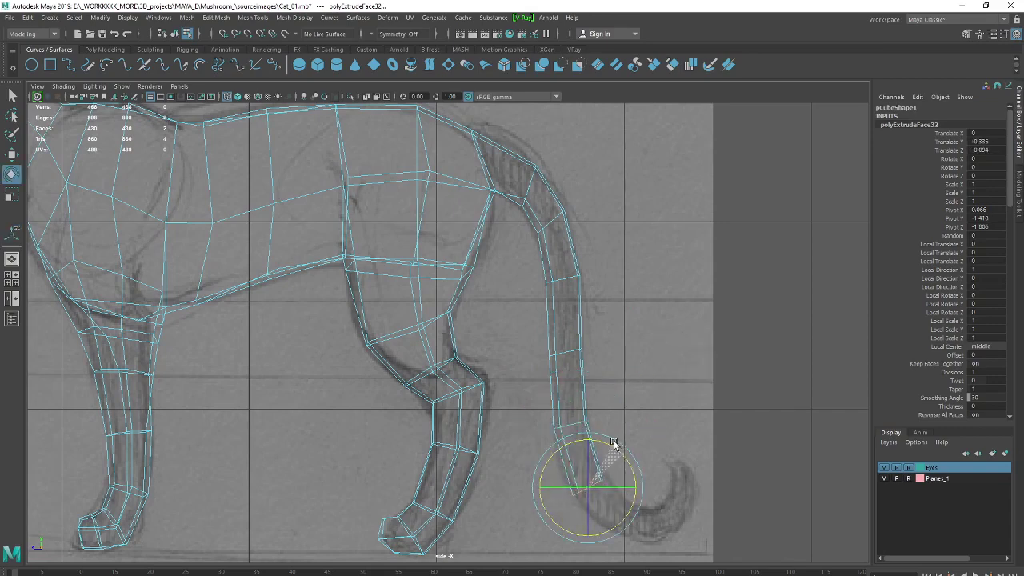
key("w")
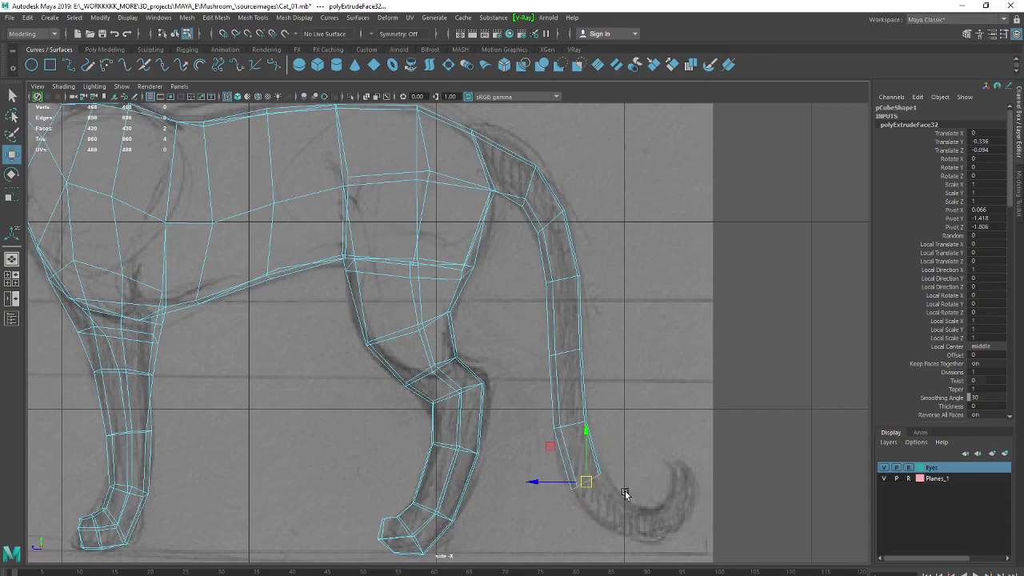
Extrude another segment, moving the tail tip down and right and raising it slightly
key("ctrl+e")
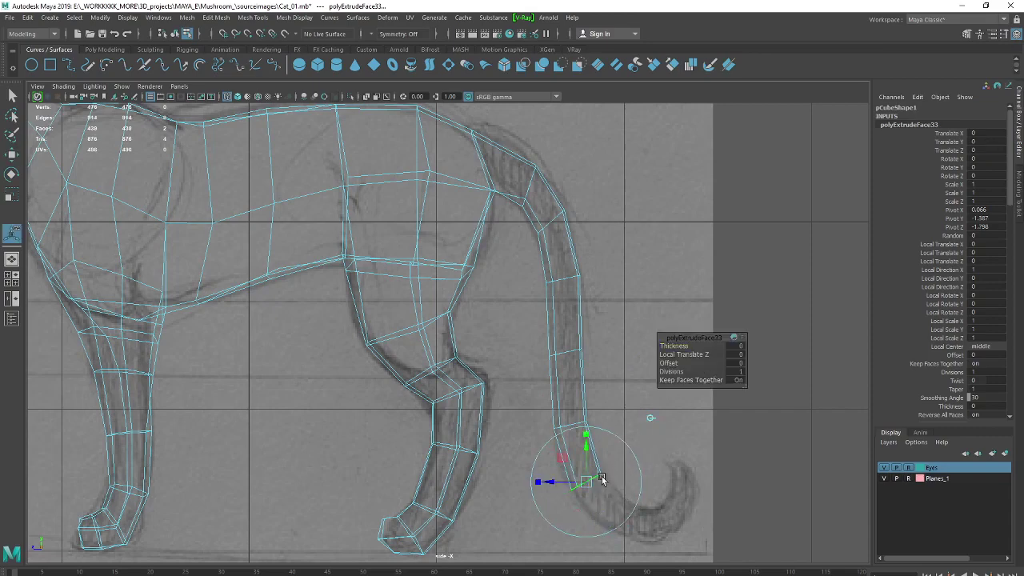
left_click_drag(587, 481, 623, 519)
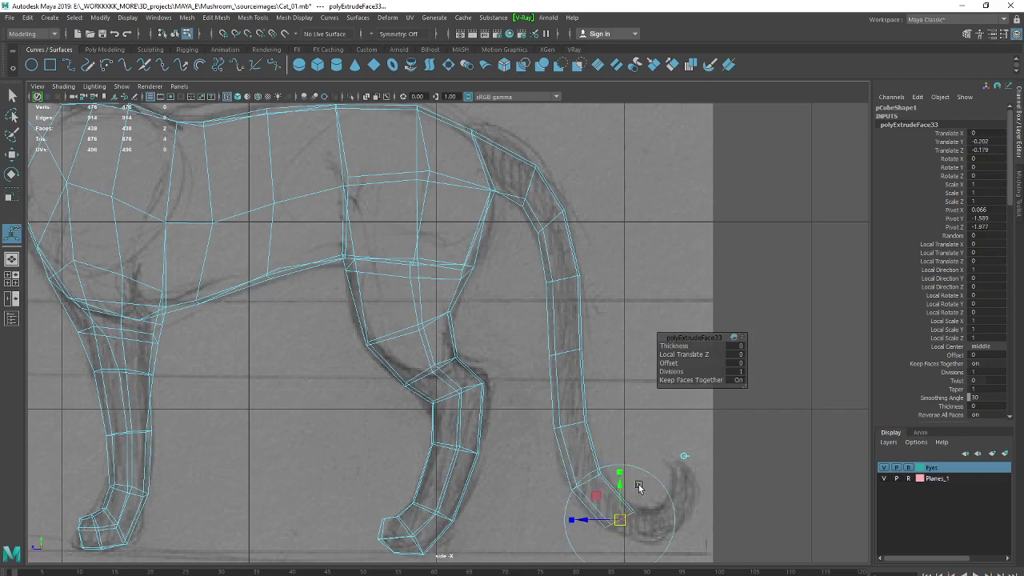
key("e")
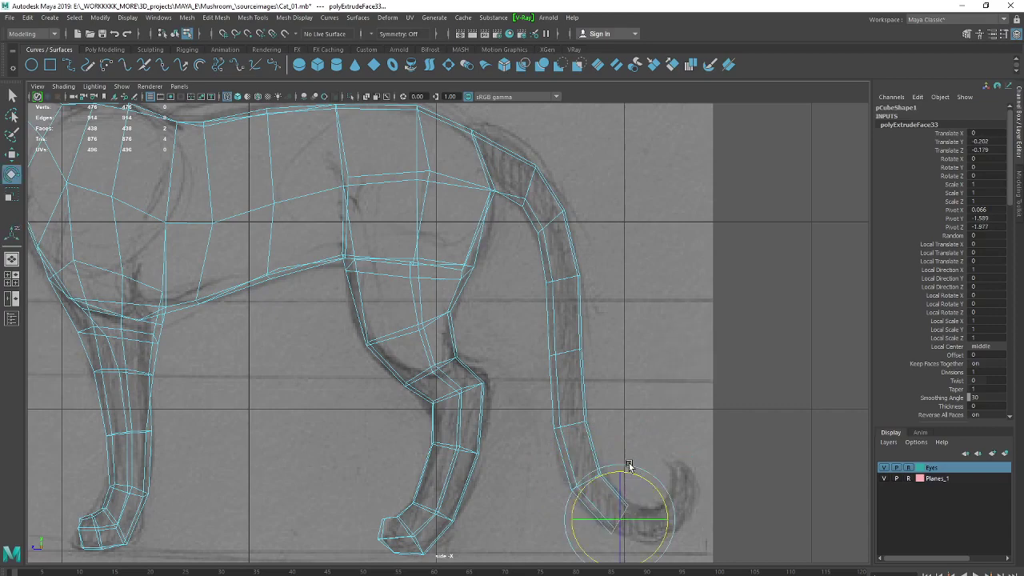
key("w")
left_click_drag(618, 485, 618, 482)
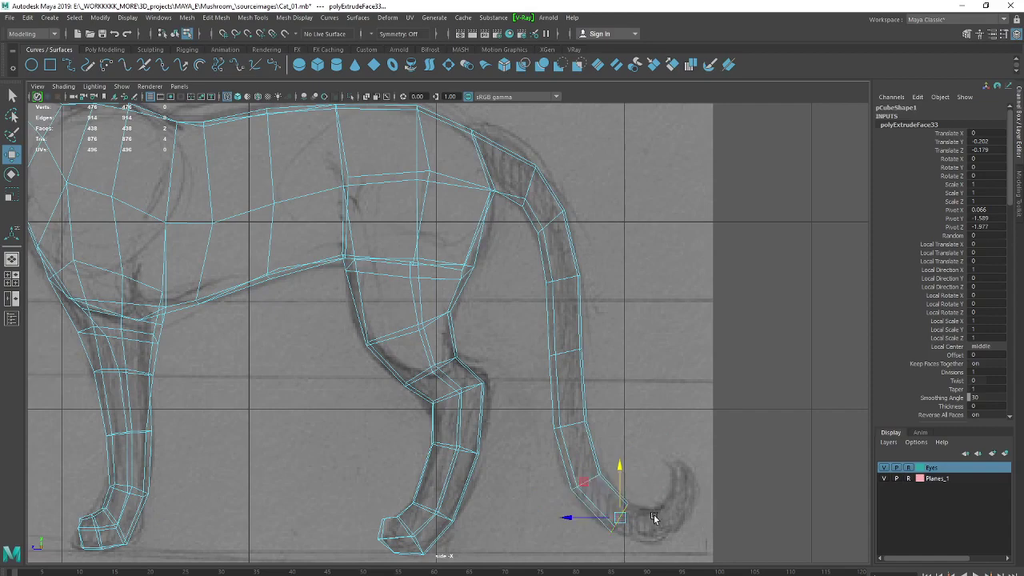
Extrude the last two segments and rotate the tail tip upward into the curl
key("ctrl+e")
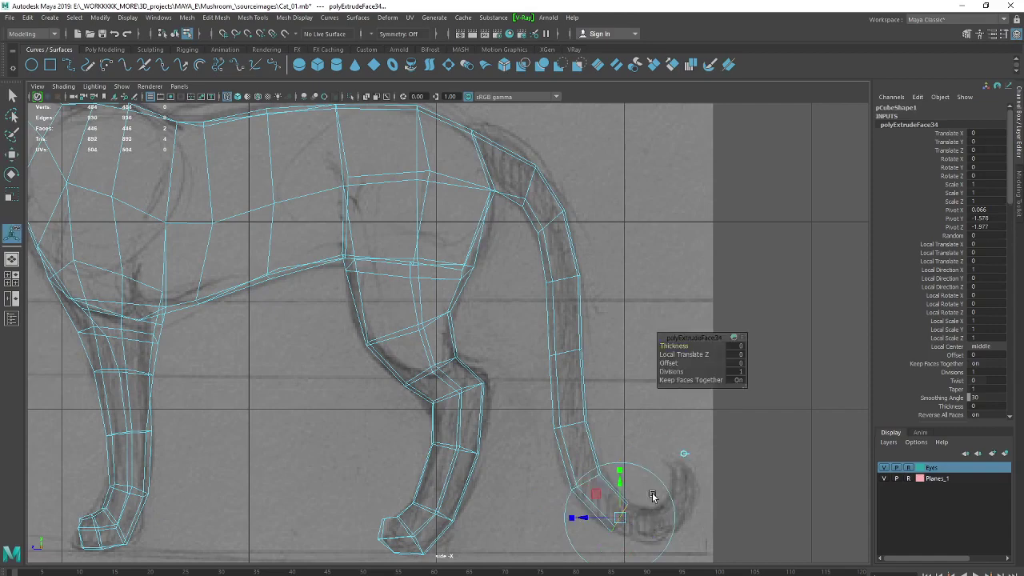
left_click_drag(620, 518, 666, 523)
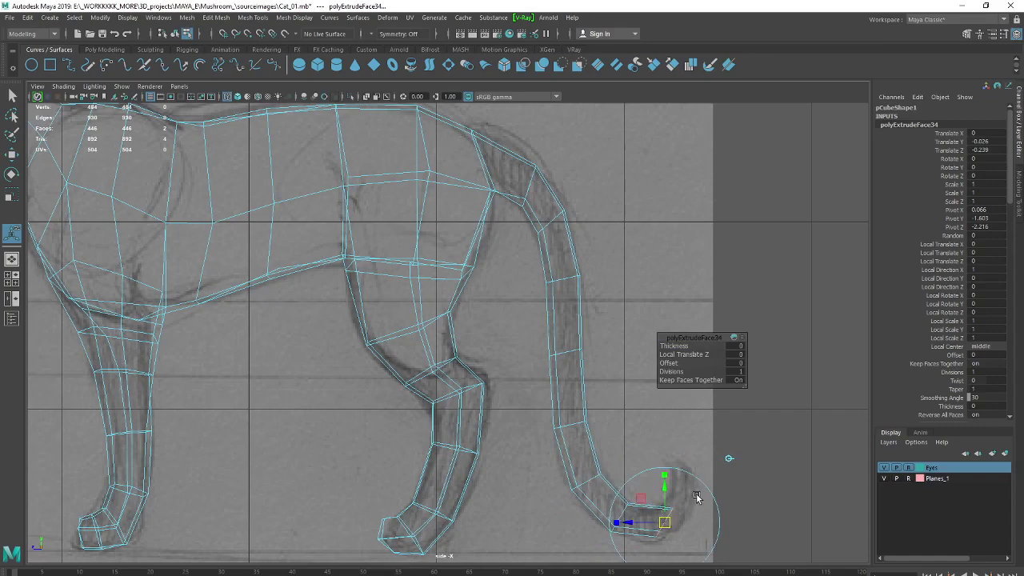
key("e")
mouse_move(706, 492)
left_mouse_down()
mouse_move(677, 470)
mouse_move(691, 485)
left_mouse_up()
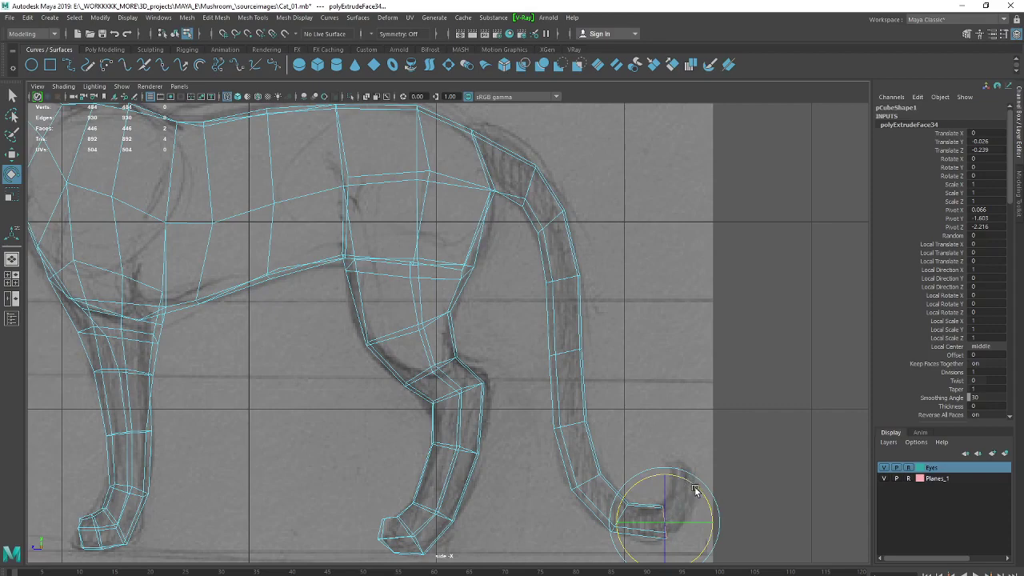
left_click_drag(694, 486, 698, 507)
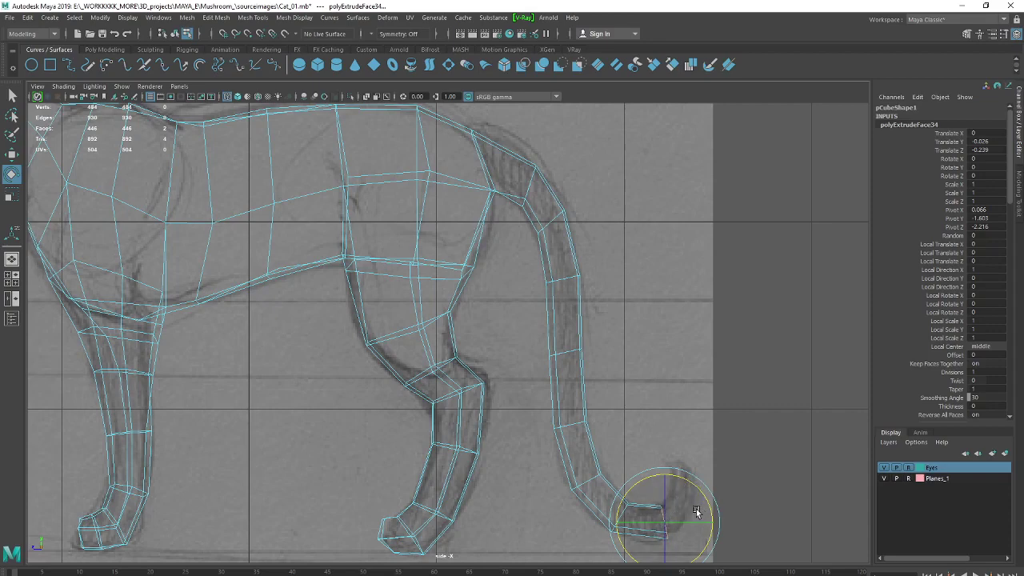
key("ctrl+e")
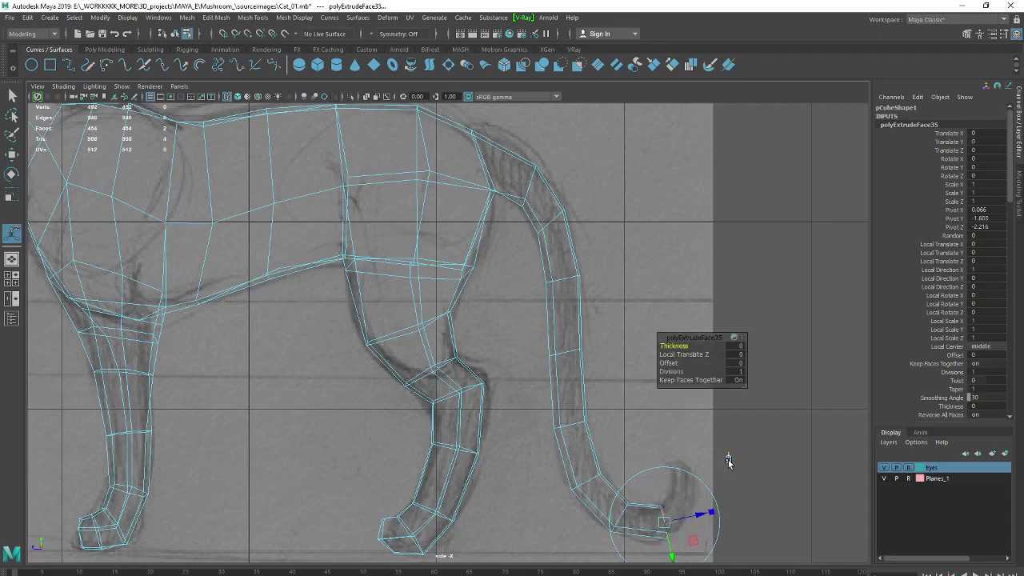
left_click_drag(676, 518, 696, 495)
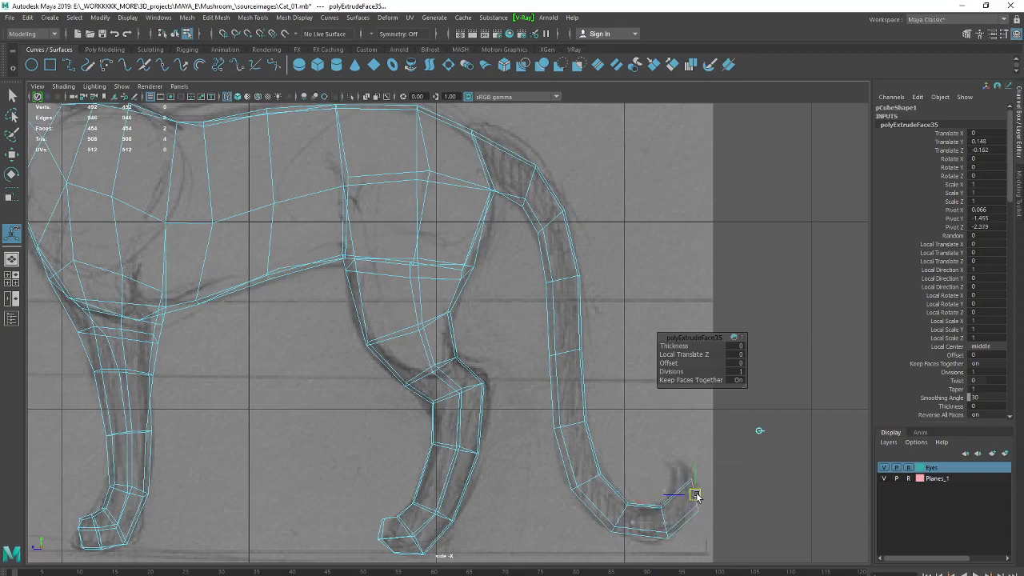
key("e")
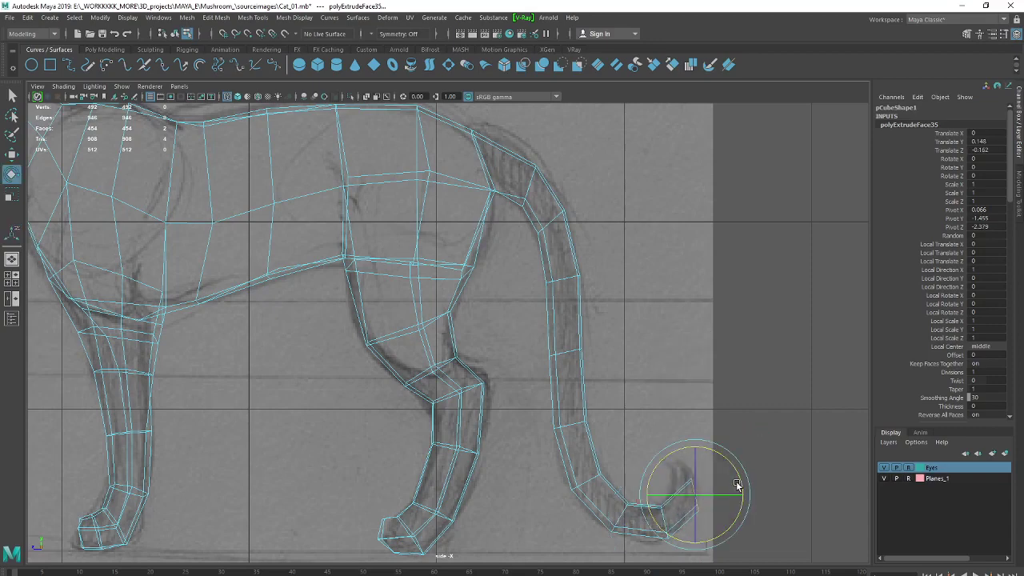
left_click_drag(743, 487, 734, 453)
Frame the cat's legs and tail from behind in the perspective view and enter vertex mode
left_click(748, 284)
key("space")
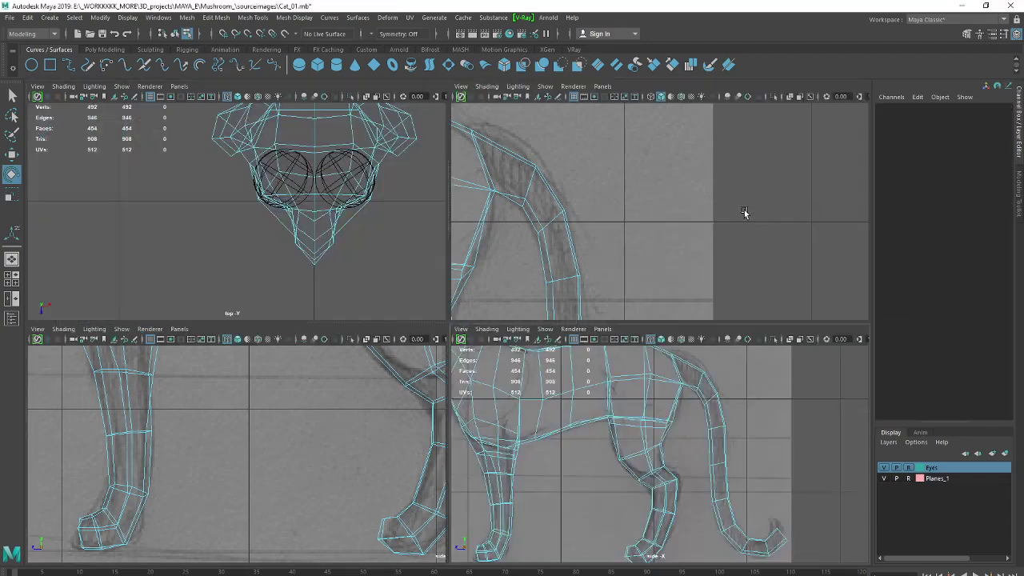
key("space")
mouse_move(749, 225)
left_mouse_down("alt")
mouse_move(656, 359)
mouse_move(571, 414)
mouse_move(514, 384)
mouse_move(561, 386)
mouse_move(560, 432)
left_mouse_up("alt")
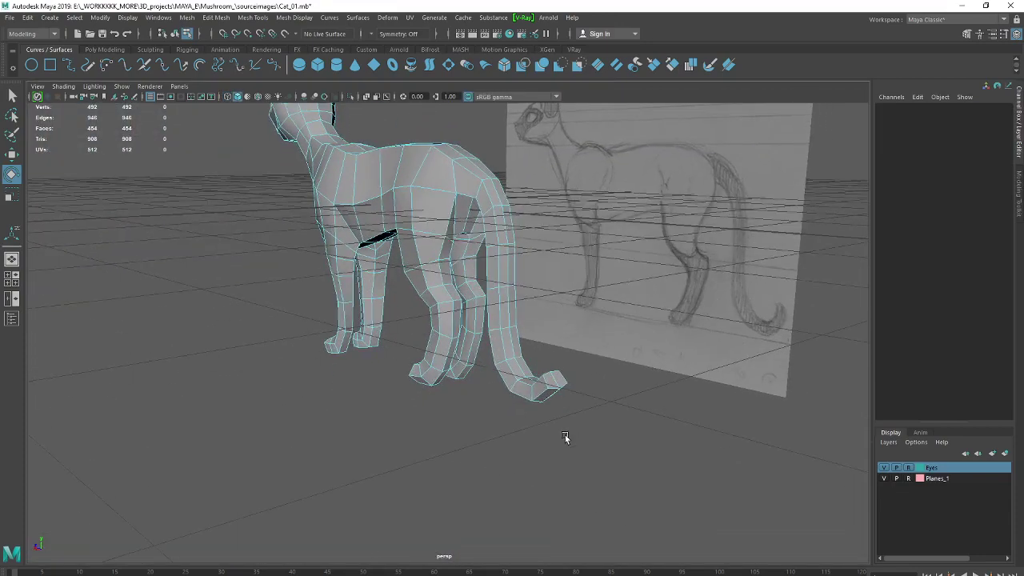
right_click_drag(560, 432, 624, 447, "alt")
left_click_drag(625, 446, 596, 393, "alt")
right_click_drag(595, 392, 548, 336)
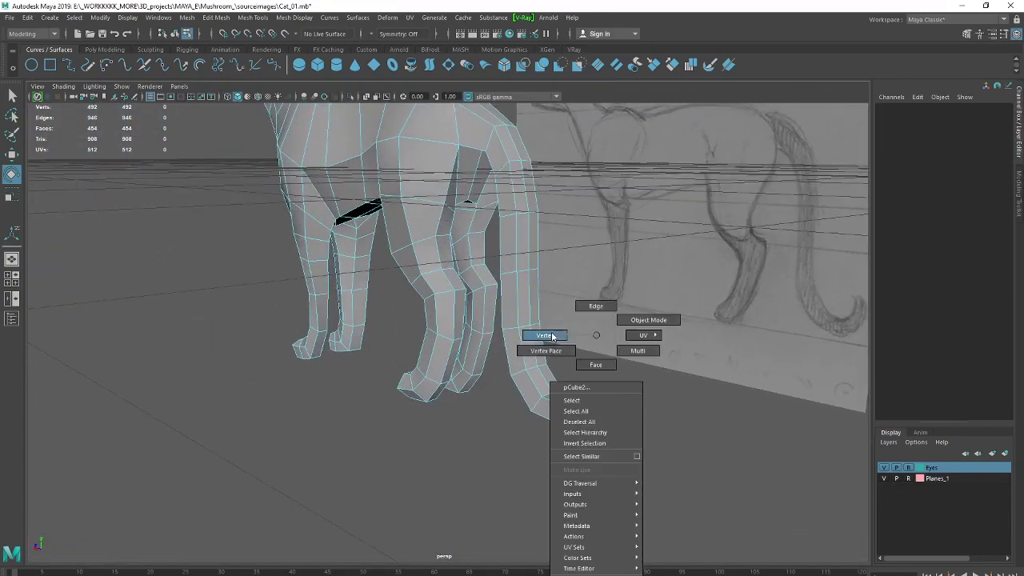
mouse_move(548, 335)
left_mouse_down("alt")
mouse_move(651, 411)
mouse_move(671, 372)
mouse_move(607, 411)
mouse_move(605, 446)
mouse_move(578, 392)
mouse_move(646, 416)
left_mouse_up("alt")
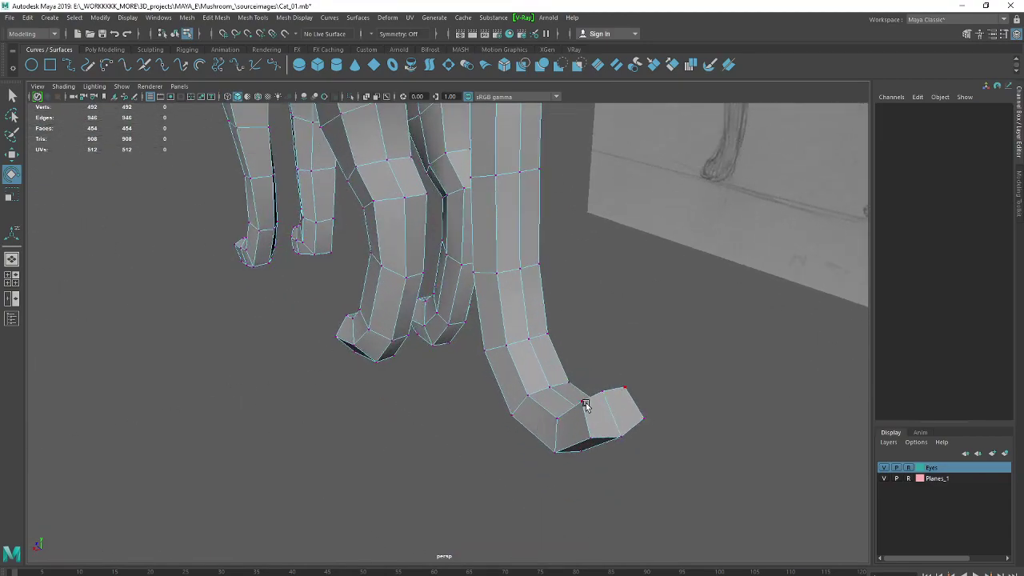
Select the four tail-tip vertices and raise them slightly with the Move tool
left_click_drag(585, 405, 589, 434)
key("w")
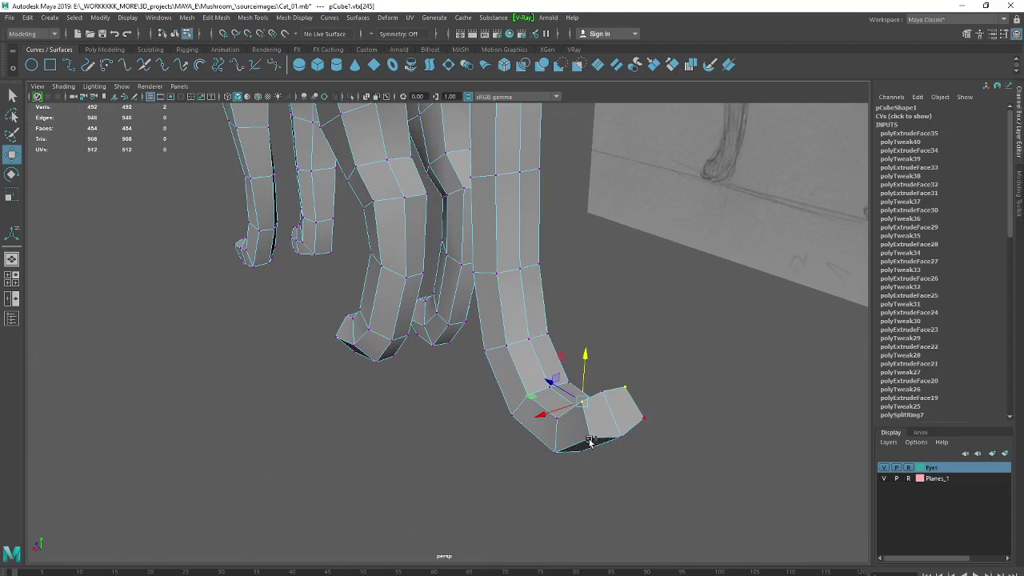
left_click_drag(590, 443, 552, 427, "shift")
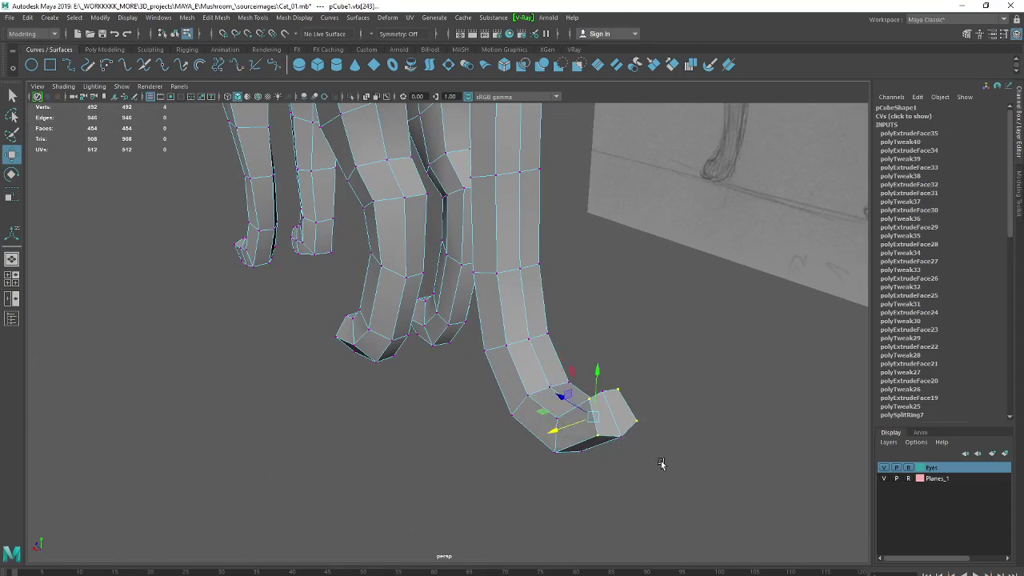
left_click_drag(660, 463, 702, 455, "alt")
left_click_drag(707, 310, 710, 302)
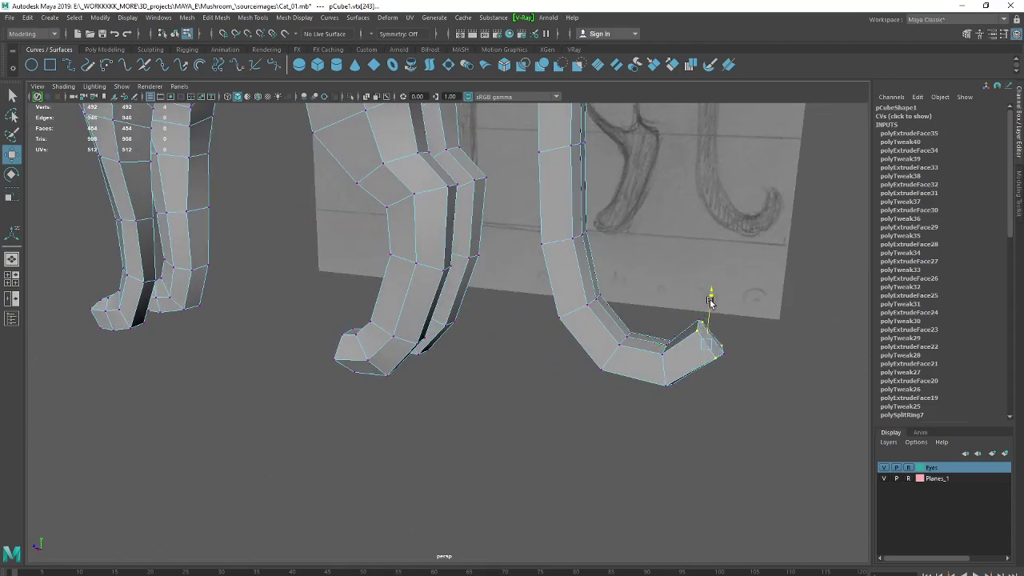
Reposition the tail tip's corner vertices to hook the tail end upward into a curl
left_click_drag(733, 373, 738, 373, "alt")
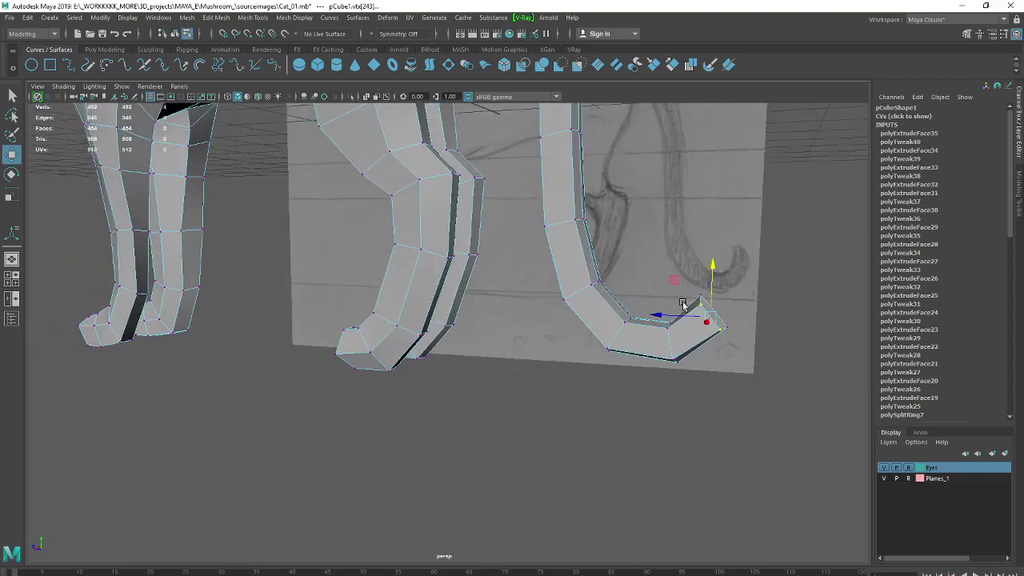
left_click(704, 301)
middle_click_drag(728, 304, 727, 286)
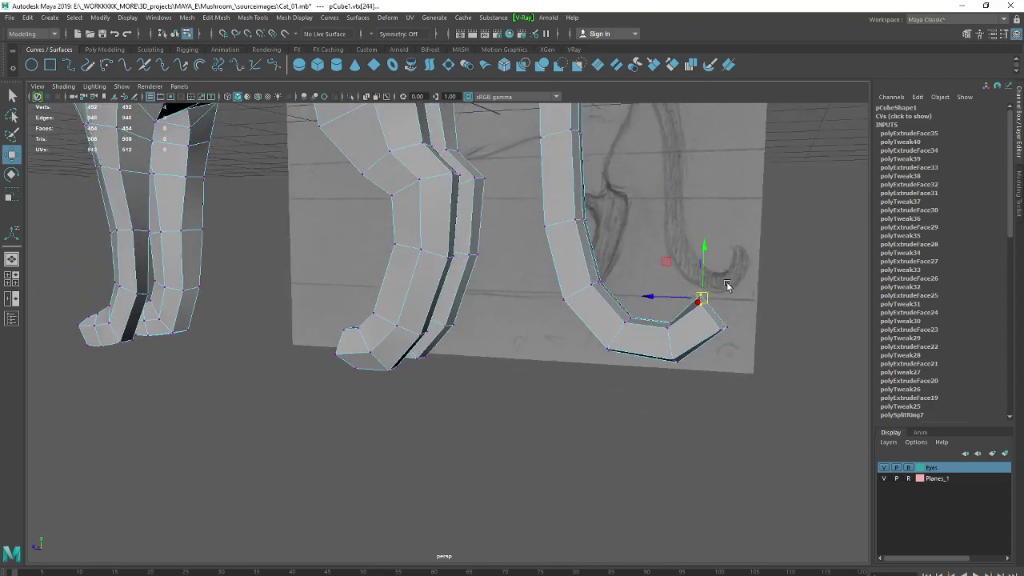
left_click_drag(656, 296, 666, 294)
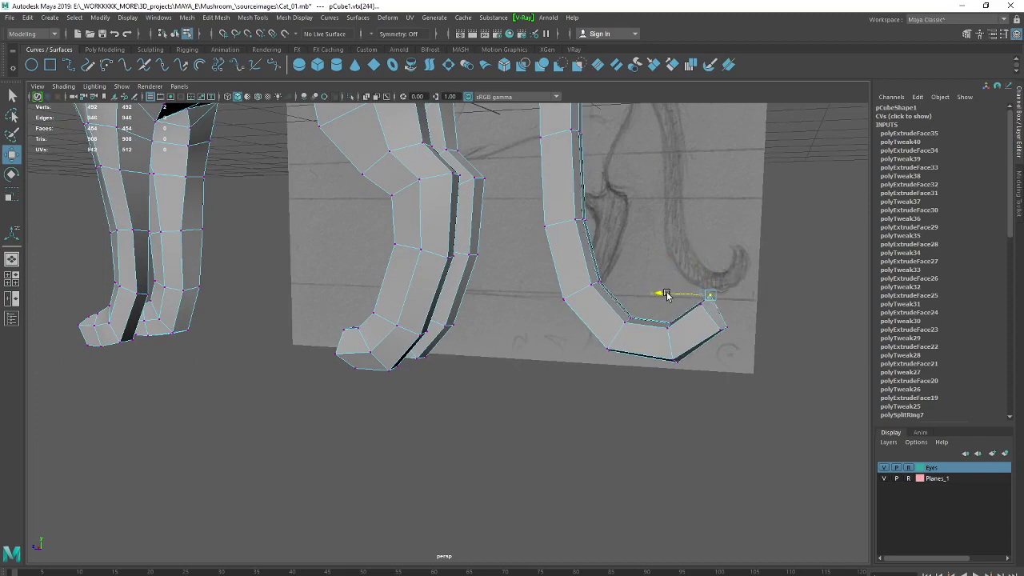
left_click(726, 327)
mouse_move(728, 313)
left_mouse_down()
mouse_move(727, 303)
mouse_move(674, 361)
left_mouse_up()
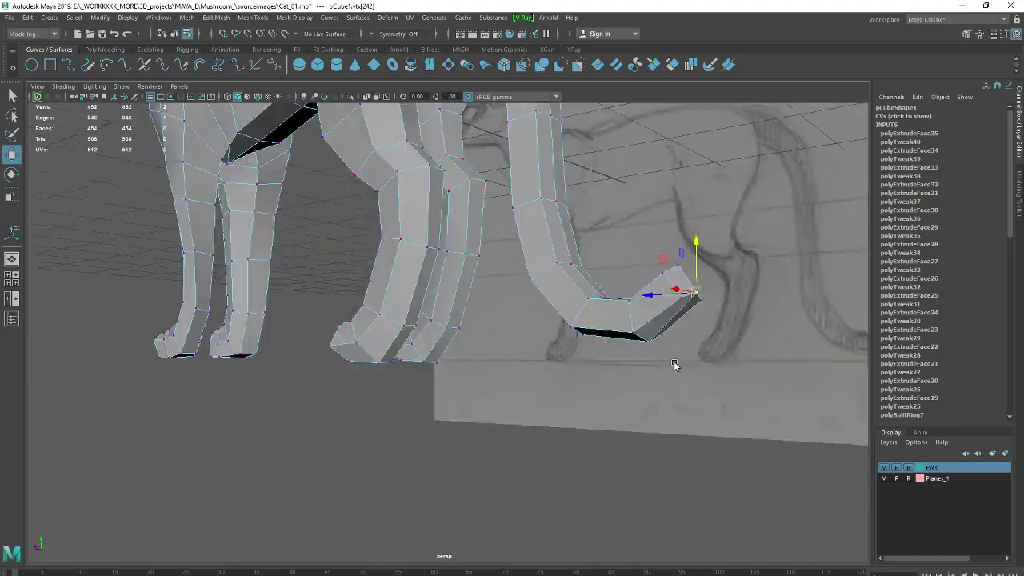
Return the cat to object mode and deselect it to view the finished curl
right_click_drag(675, 361, 364, 310, "alt")
mouse_move(364, 310)
left_mouse_down("alt")
mouse_move(441, 327)
mouse_move(573, 411)
mouse_move(555, 515)
mouse_move(536, 424)
left_mouse_up("alt")
right_click_drag(531, 336, 580, 322)
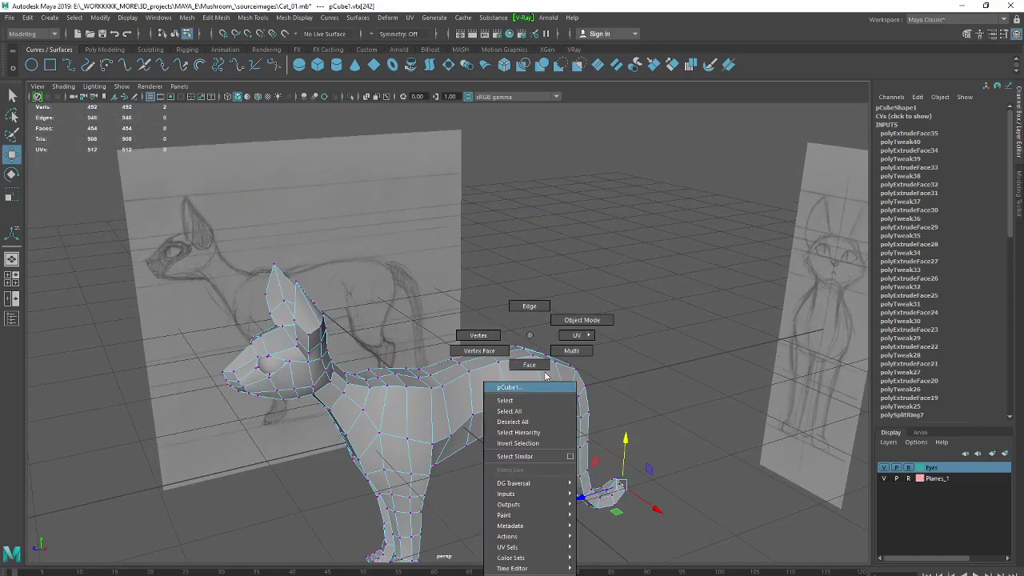
left_click(679, 482)
mouse_move(679, 483)
left_mouse_down("alt")
mouse_move(636, 471)
mouse_move(672, 368)
mouse_move(724, 359)
left_mouse_up("alt")
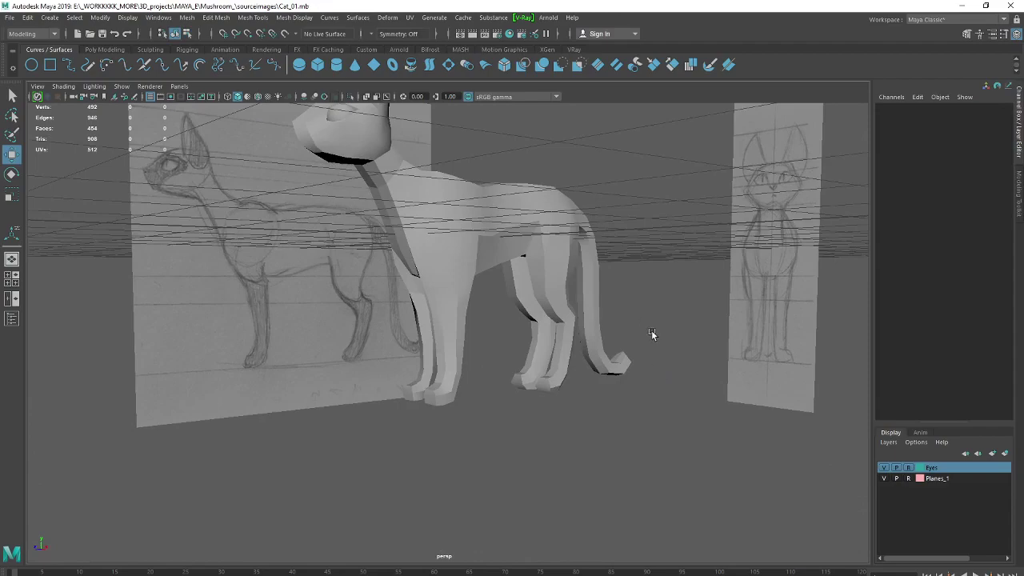
mouse_move(651, 333)
left_mouse_down("alt")
mouse_move(665, 432)
mouse_move(621, 436)
mouse_move(665, 418)
mouse_move(665, 405)
left_mouse_up("alt")
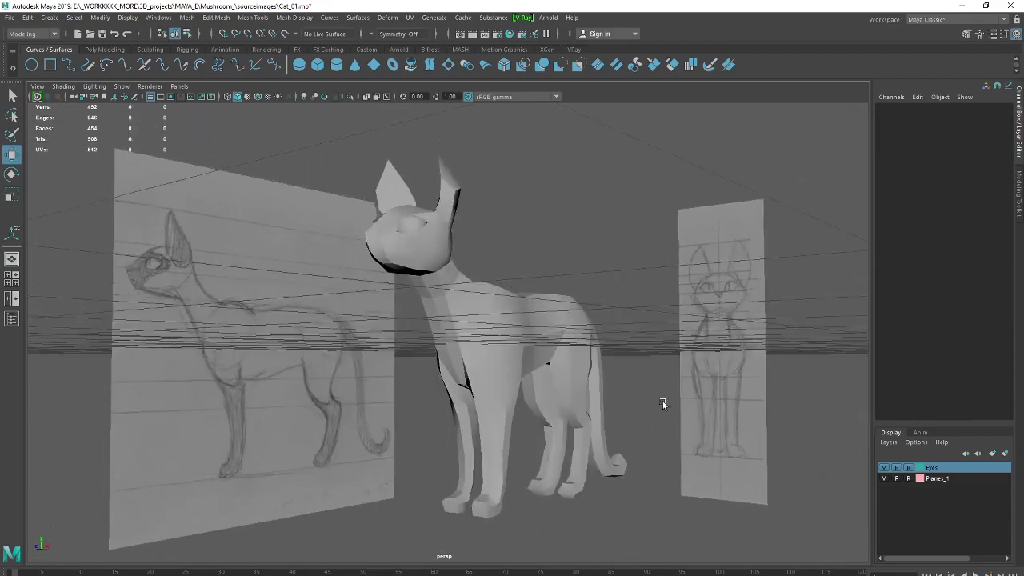
mouse_move(665, 405)
right_mouse_down("alt")
mouse_move(742, 425)
mouse_move(654, 316)
right_mouse_up("alt")
mouse_move(655, 316)
left_mouse_down("alt")
mouse_move(703, 333)
mouse_move(647, 329)
left_mouse_up("alt")
left_click(480, 334)
left_click_drag(481, 334, 514, 412, "alt")
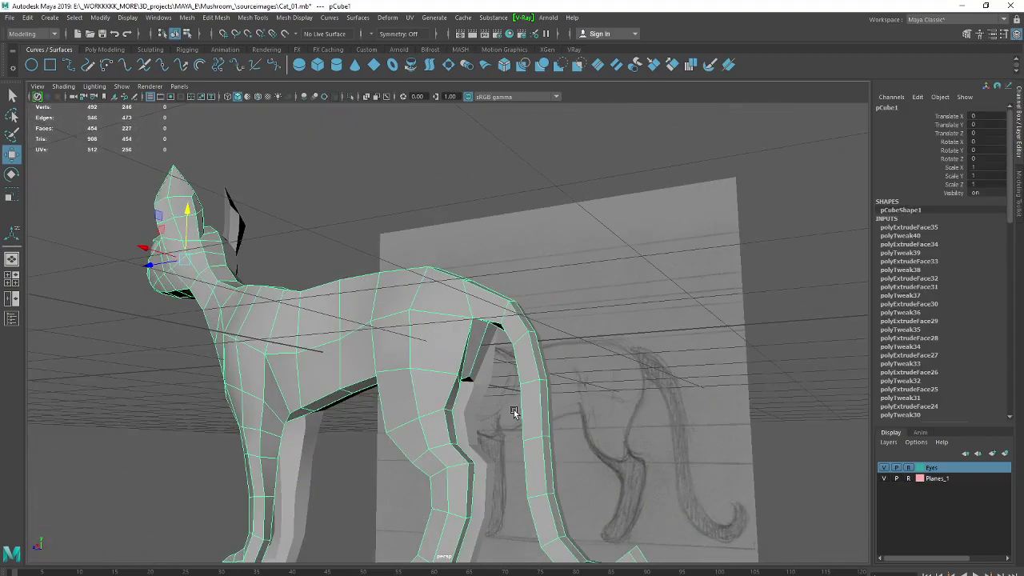
left_click(766, 404)
mouse_move(766, 404)
left_mouse_down("alt")
mouse_move(511, 413)
mouse_move(661, 417)
mouse_move(615, 420)
mouse_move(603, 315)
mouse_move(616, 352)
left_mouse_up("alt")
right_click_drag(616, 352, 521, 331, "alt")
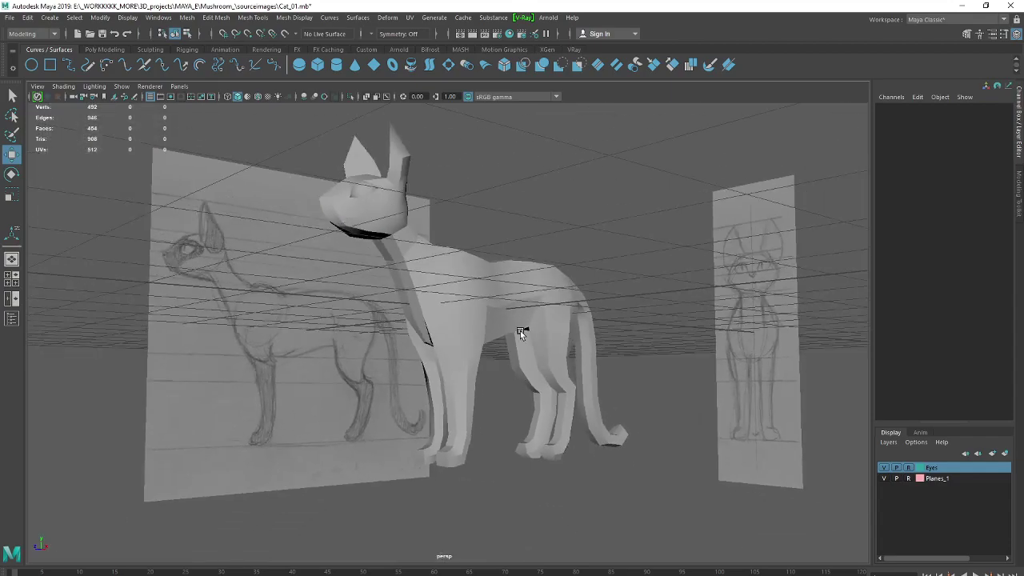
mouse_move(521, 331)
left_mouse_down("alt")
mouse_move(578, 400)
mouse_move(570, 424)
left_mouse_up("alt")
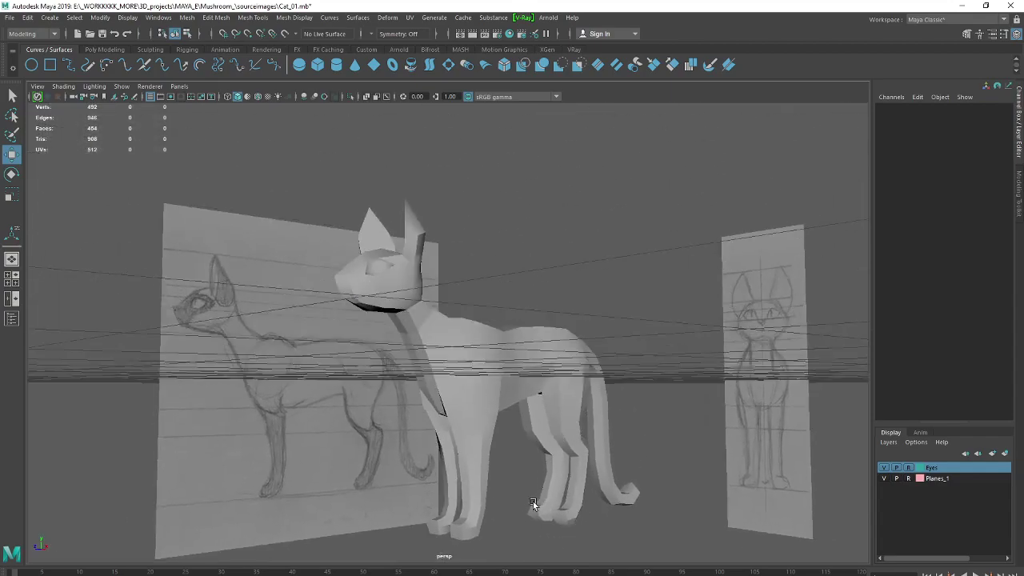
mouse_move(532, 504)
left_mouse_down("alt")
mouse_move(521, 507)
mouse_move(533, 491)
mouse_move(514, 477)
mouse_move(590, 480)
mouse_move(571, 468)
mouse_move(543, 376)
mouse_move(519, 388)
mouse_move(564, 394)
mouse_move(594, 420)
mouse_move(508, 416)
mouse_move(391, 434)
mouse_move(282, 416)
mouse_move(513, 415)
mouse_move(550, 398)
left_mouse_up("alt")
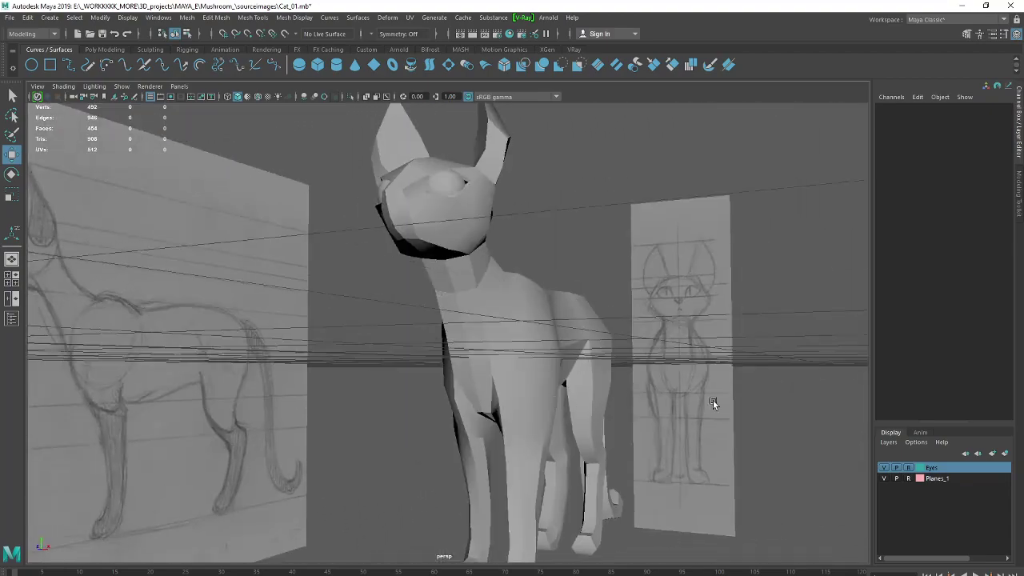
mouse_move(712, 400)
left_mouse_down("alt")
mouse_move(616, 395)
mouse_move(588, 428)
left_mouse_up("alt")
left_click(442, 241)
mouse_move(637, 452)
left_mouse_down("alt")
mouse_move(578, 445)
mouse_move(670, 450)
mouse_move(639, 411)
left_mouse_up("alt")
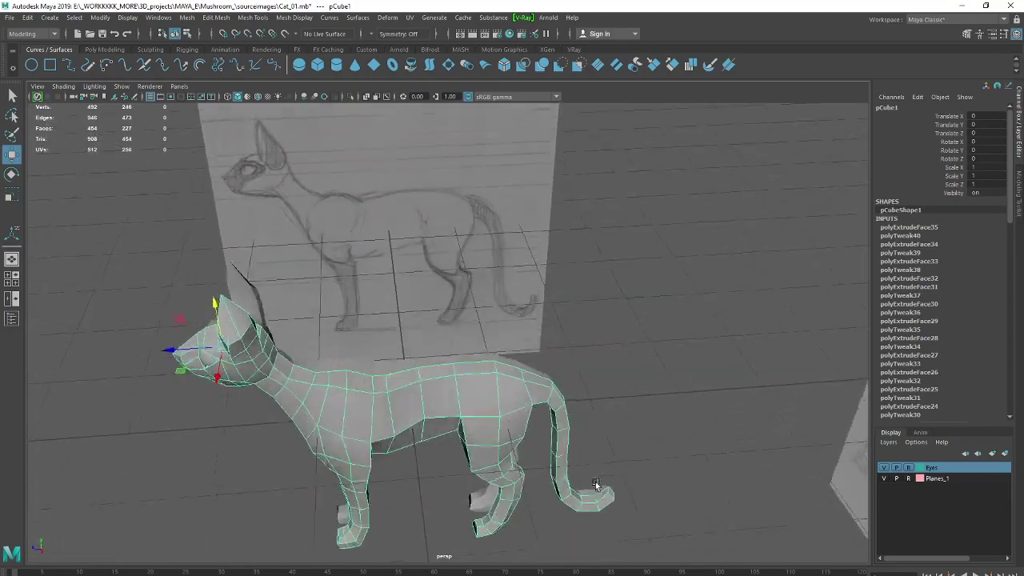
In vertex mode, adjust the shoulder vertex and the vertex under the cat's neck
scroll(624, 336, "up", 3)
scroll(560, 240, "up", 3)
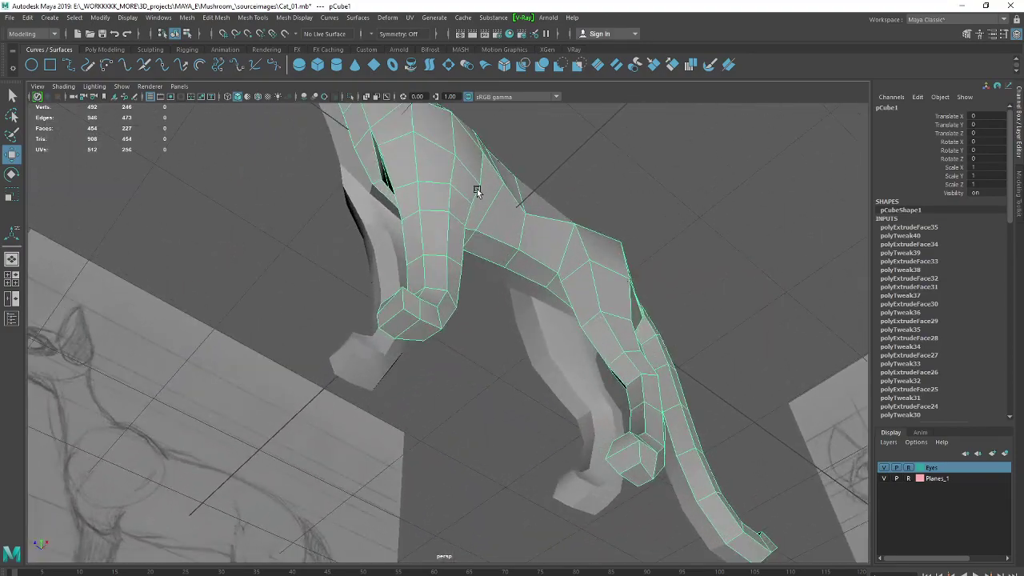
right_click_drag(475, 192, 466, 217)
left_click(480, 232)
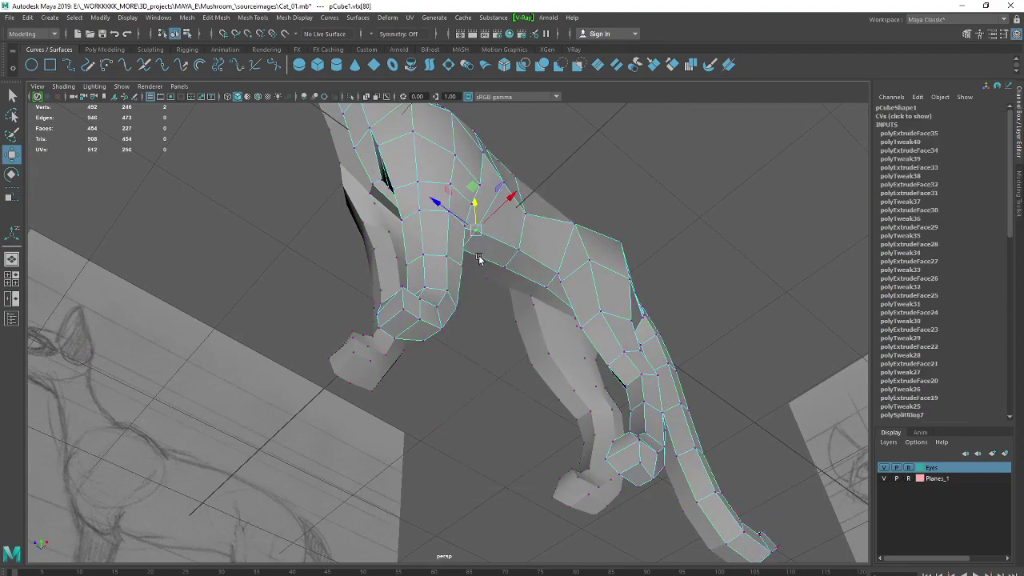
mouse_move(479, 256)
left_mouse_down("alt")
mouse_move(469, 288)
mouse_move(447, 283)
mouse_move(364, 223)
mouse_move(425, 180)
mouse_move(523, 240)
mouse_move(507, 336)
mouse_move(496, 248)
left_mouse_up("alt")
scroll(472, 304, "down", 3)
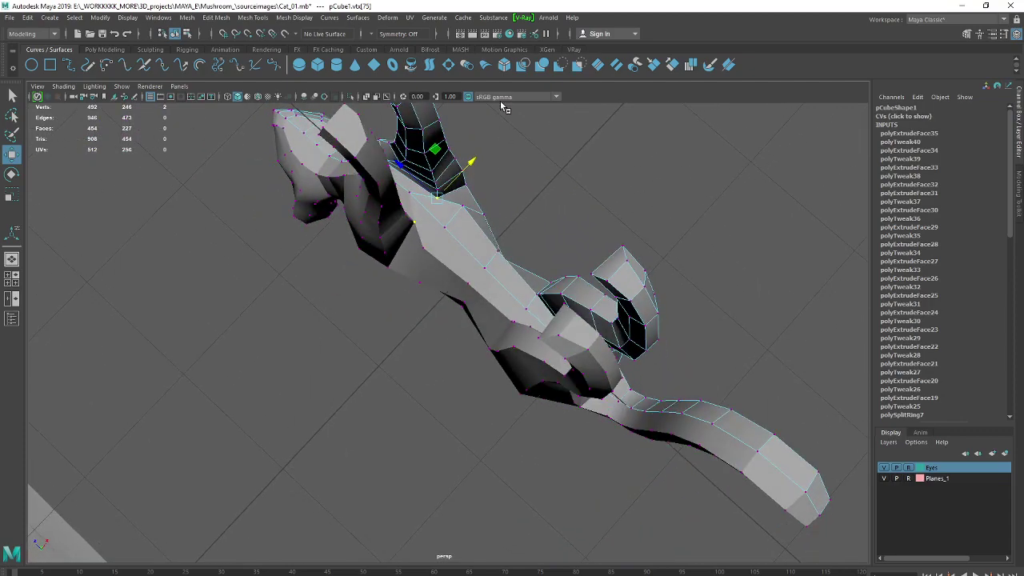
left_click(474, 164)
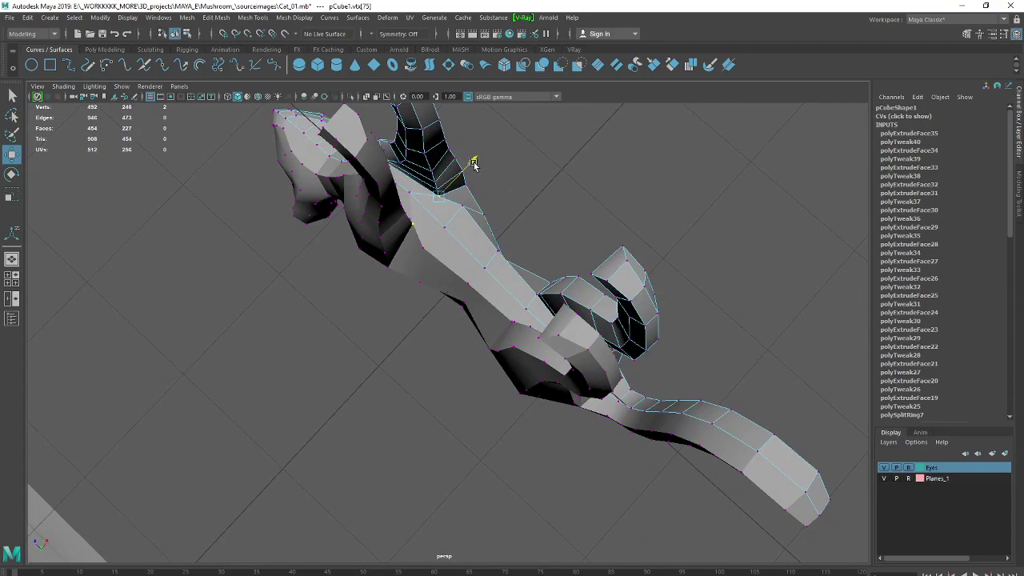
Return the cat to object mode and reselect it from a side view
mouse_move(473, 164)
left_mouse_down("alt")
mouse_move(476, 205)
mouse_move(433, 310)
mouse_move(508, 434)
left_mouse_up("alt")
right_click_drag(480, 333, 530, 324)
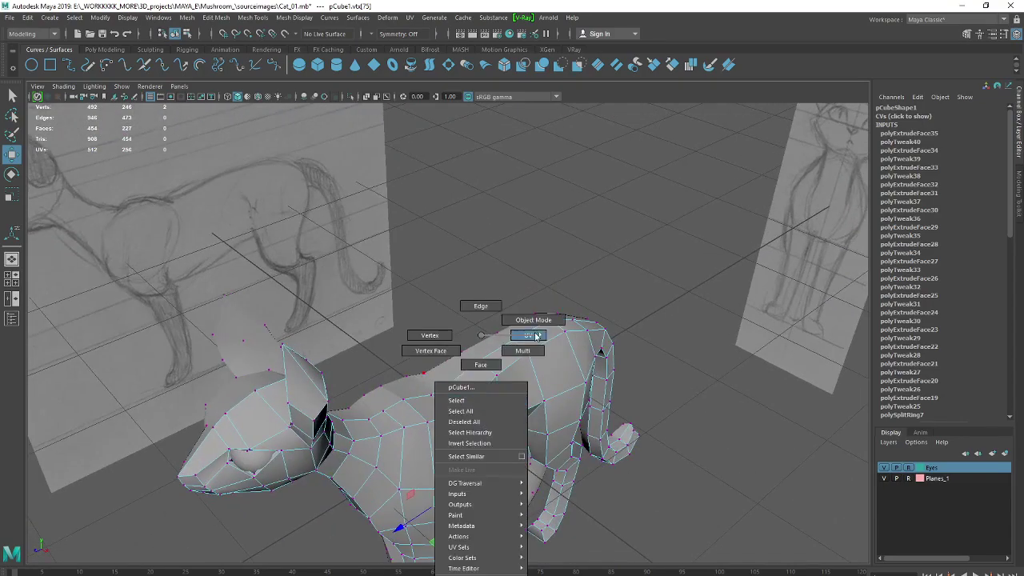
left_click(628, 389)
mouse_move(659, 473)
left_mouse_down("alt")
mouse_move(527, 288)
mouse_move(555, 352)
mouse_move(669, 385)
left_mouse_up("alt")
scroll(642, 455, "down", 5)
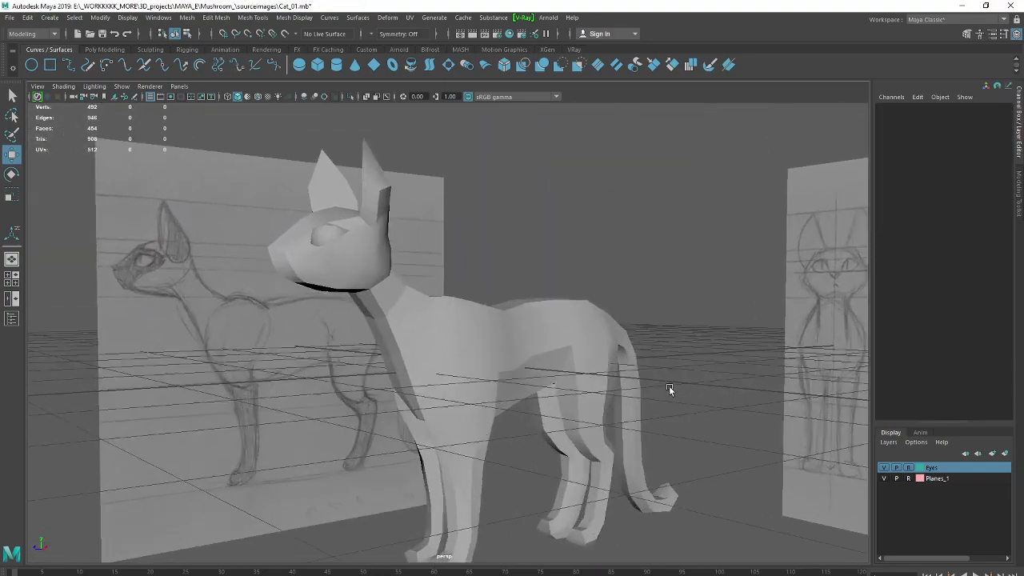
scroll(668, 385, "up", 3)
left_click(550, 350)
mouse_move(550, 350)
left_mouse_down("alt")
mouse_move(600, 436)
mouse_move(541, 408)
mouse_move(555, 420)
mouse_move(701, 415)
left_mouse_up("alt")
In the maximised side view, raise a belly-line vertex to match the side sketch
key("space")
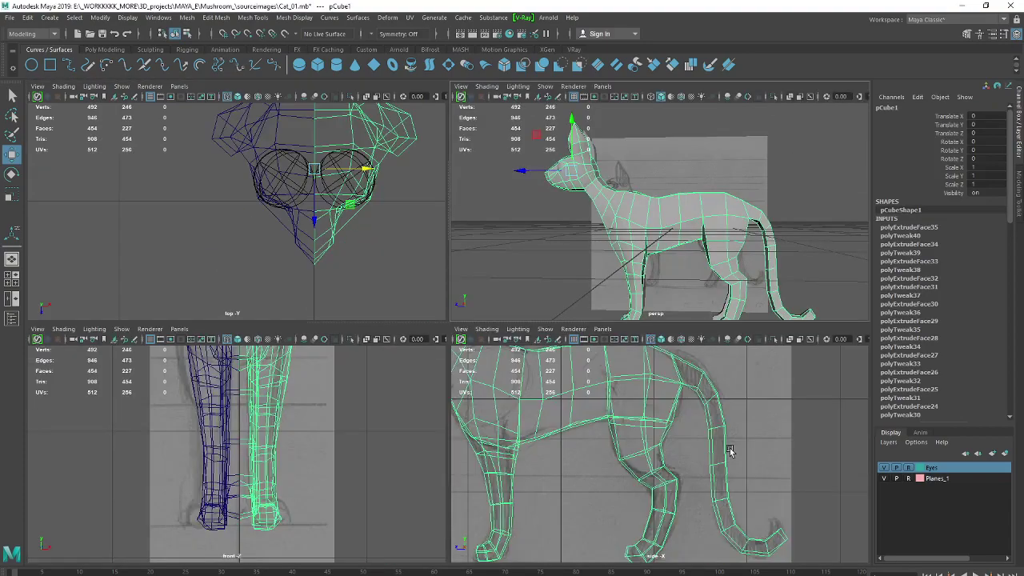
key("space")
scroll(736, 364, "up", 2)
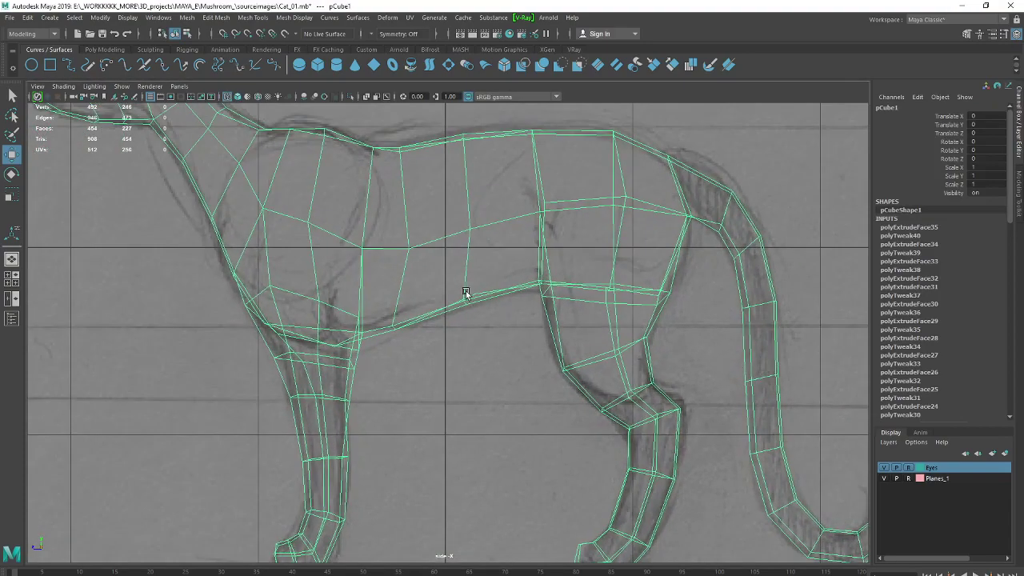
right_click_drag(472, 298, 410, 294)
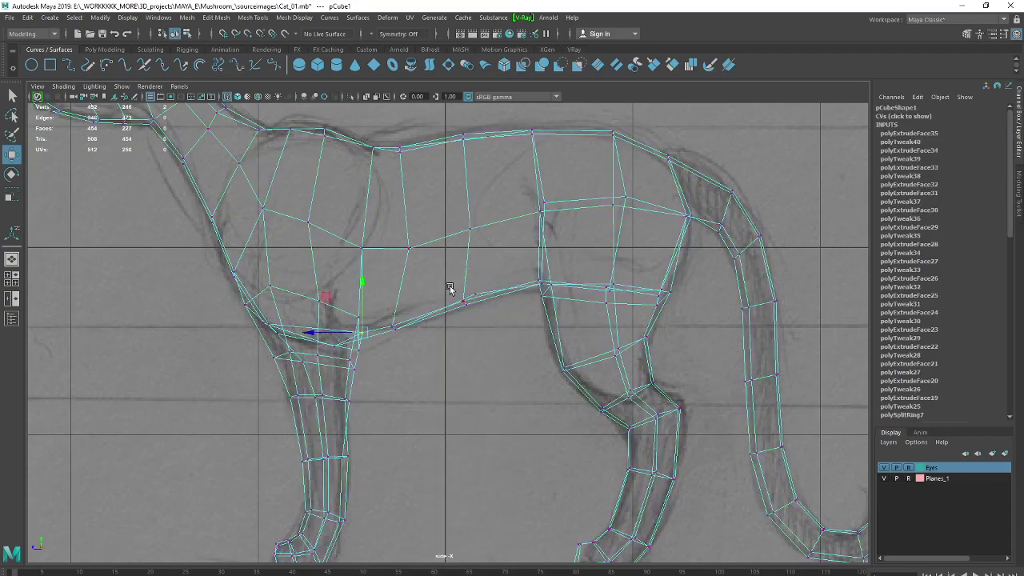
left_click_drag(465, 299, 467, 301)
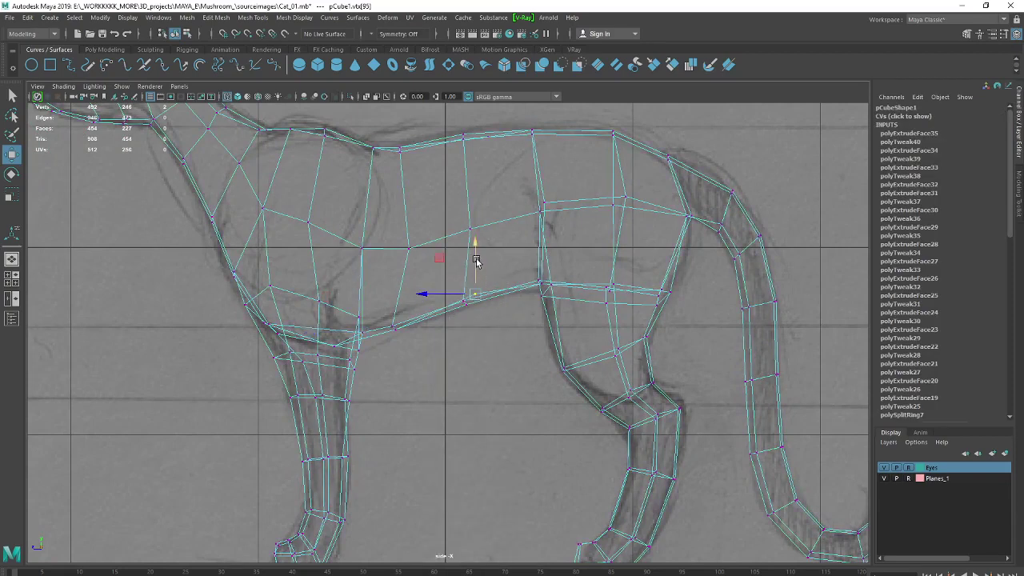
left_click_drag(471, 256, 476, 265)
Inspect the torso in perspective, then undo the belly vertex moves and return to object mode
key("space")
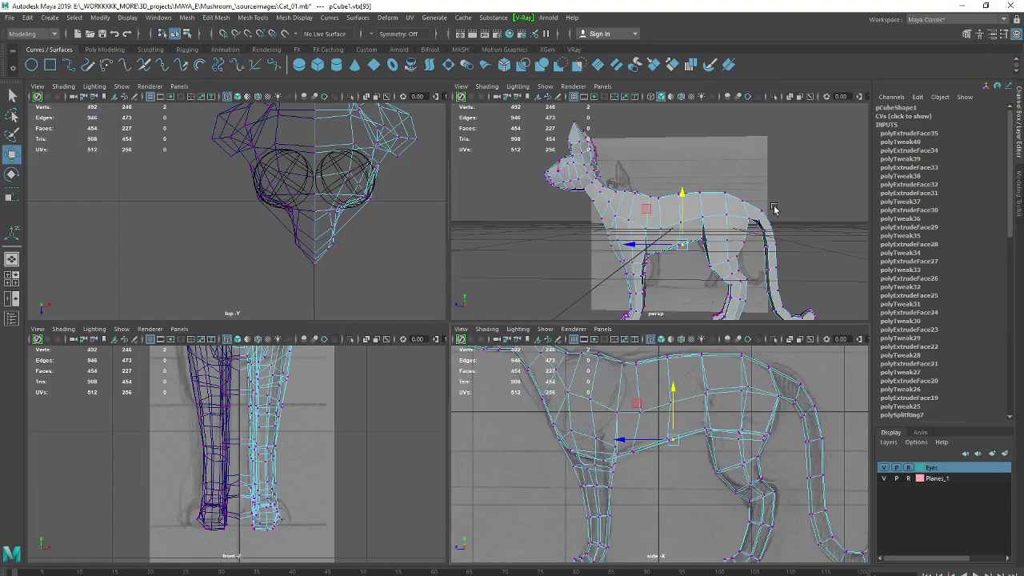
key("space")
mouse_move(578, 343)
left_mouse_down("alt")
mouse_move(520, 336)
mouse_move(578, 328)
mouse_move(583, 365)
left_mouse_up("alt")
right_click_drag(582, 366, 709, 405, "alt")
mouse_move(709, 405)
left_mouse_down("alt")
mouse_move(702, 392)
mouse_move(677, 407)
left_mouse_up("alt")
mouse_move(608, 376)
left_mouse_down("alt")
mouse_move(679, 402)
mouse_move(660, 395)
mouse_move(631, 336)
mouse_move(613, 331)
mouse_move(708, 359)
mouse_move(741, 388)
left_mouse_up("alt")
key("ctrl+z")
key("ctrl+z")
key("ctrl+z")
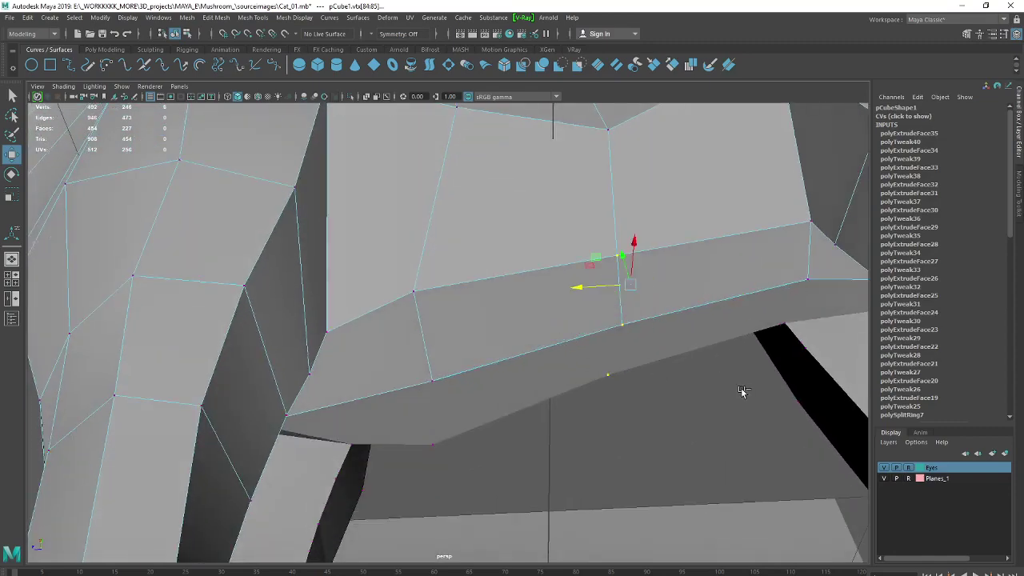
key("ctrl+z")
key("F8")
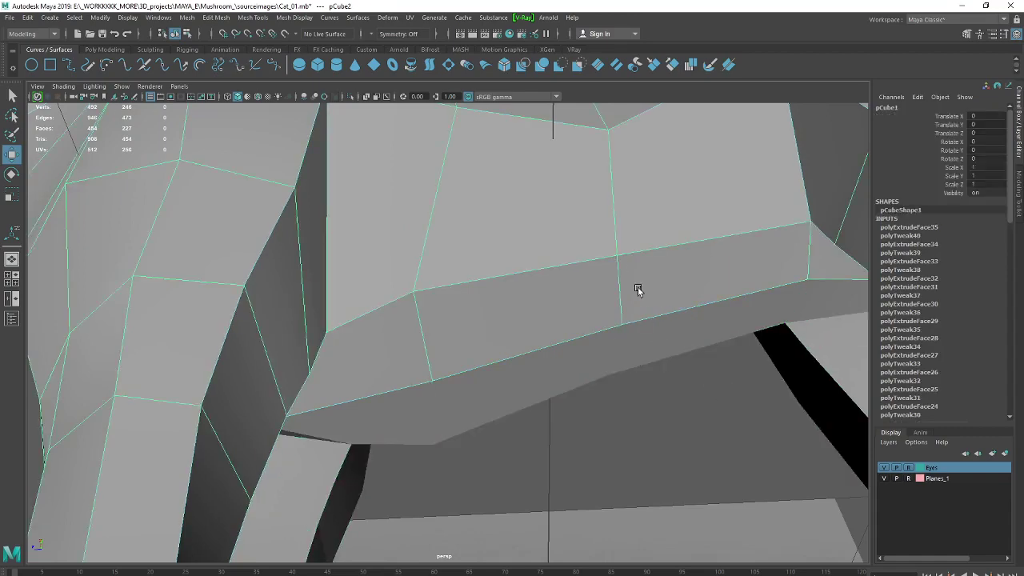
Compare the cat with the reference sketch and shift the cat half to Translate X 1.63
right_click_drag(654, 293, 602, 293)
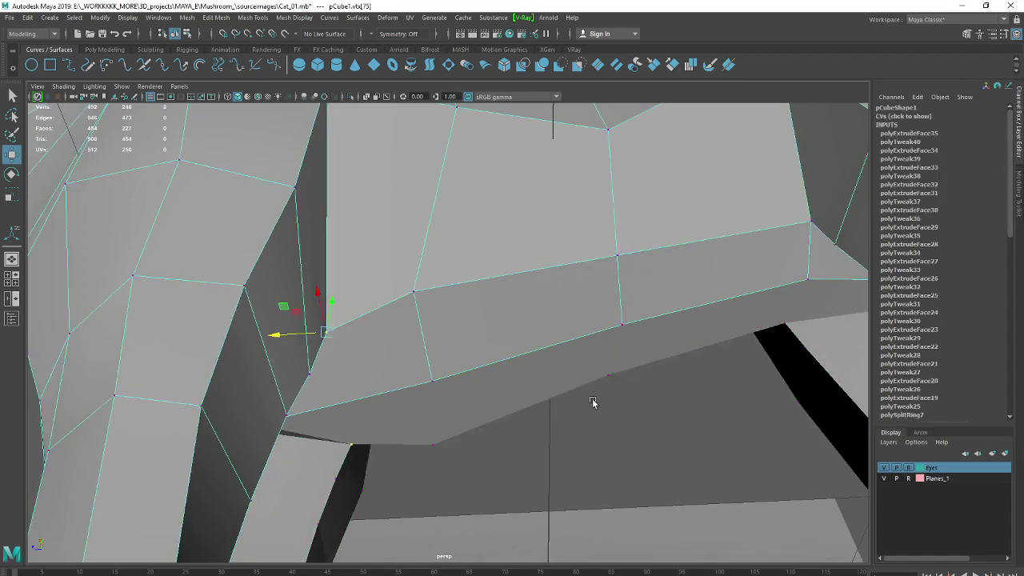
left_click_drag(575, 383, 654, 438, "alt")
left_click_drag(527, 391, 559, 384, "alt")
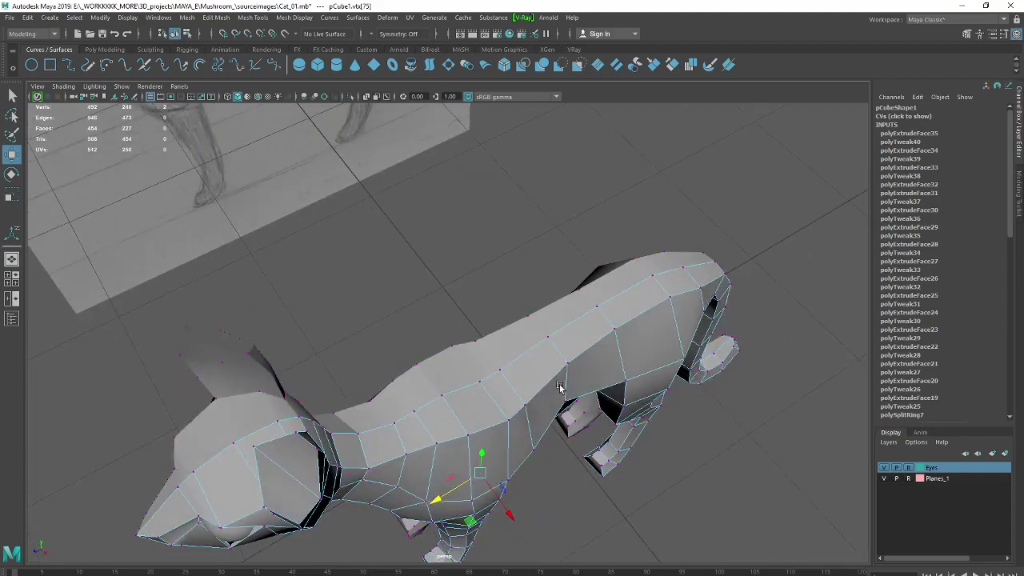
right_click_drag(560, 377, 613, 303)
mouse_move(612, 304)
left_mouse_down("alt")
mouse_move(683, 416)
mouse_move(570, 371)
left_mouse_up("alt")
mouse_move(460, 344)
left_mouse_down("alt")
mouse_move(512, 324)
mouse_move(703, 330)
mouse_move(636, 396)
mouse_move(660, 400)
mouse_move(672, 466)
mouse_move(535, 264)
mouse_move(535, 316)
mouse_move(724, 419)
left_mouse_up("alt")
scroll(672, 466, "up", 5)
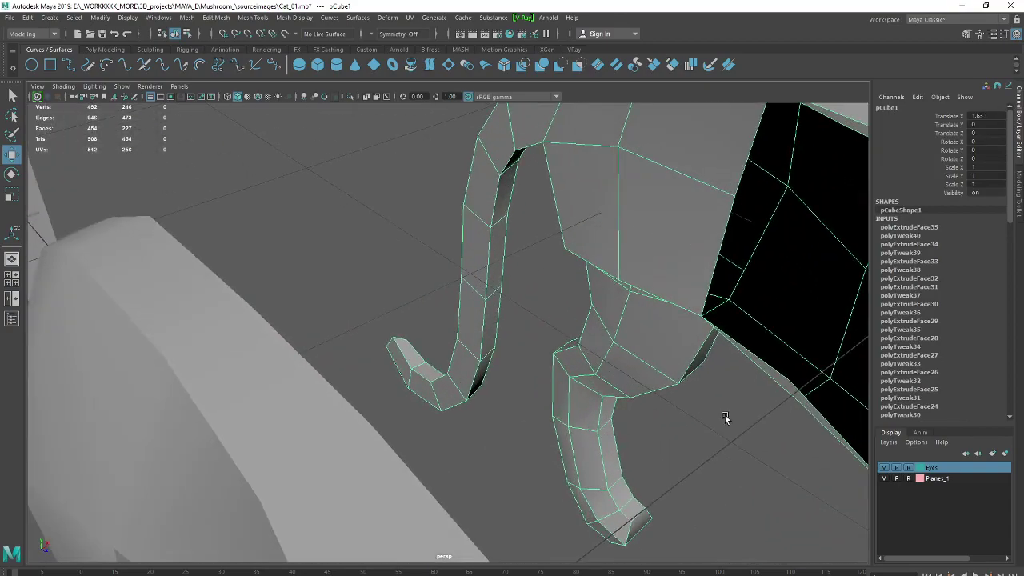
scroll(688, 400, "up", 5)
right_click_drag(798, 297, 797, 331)
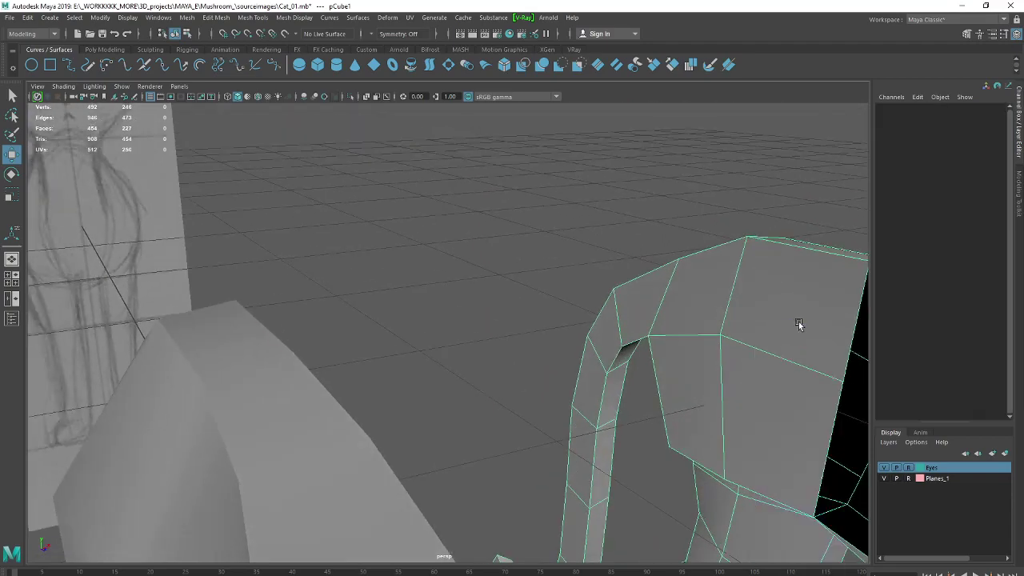
Select the upper leg faces of the extra strip beside the hind leg
left_click(796, 326)
key("q")
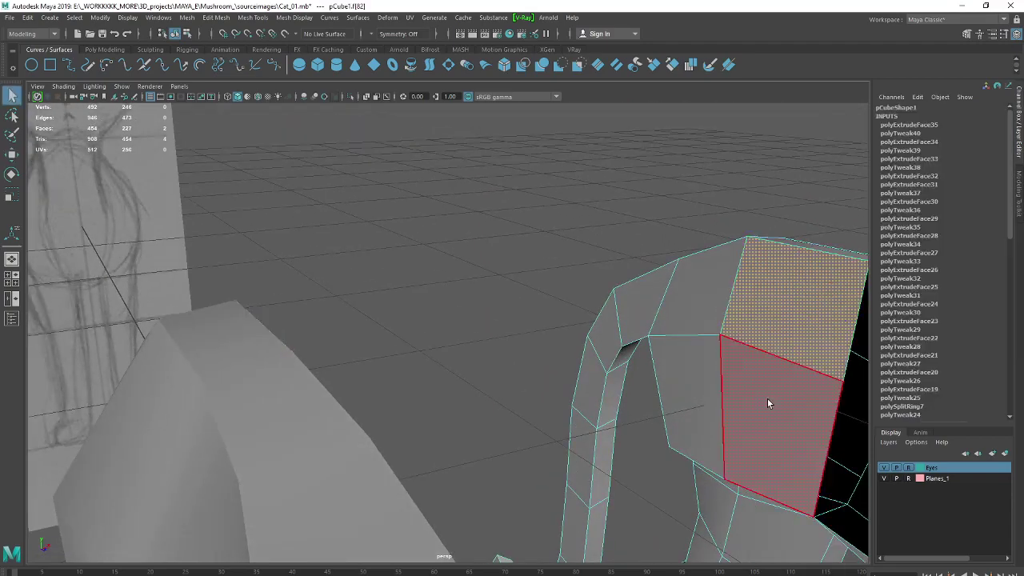
left_click(767, 398, "shift")
left_click(702, 398, "shift")
left_click(695, 307, "shift")
left_click(646, 310, "shift")
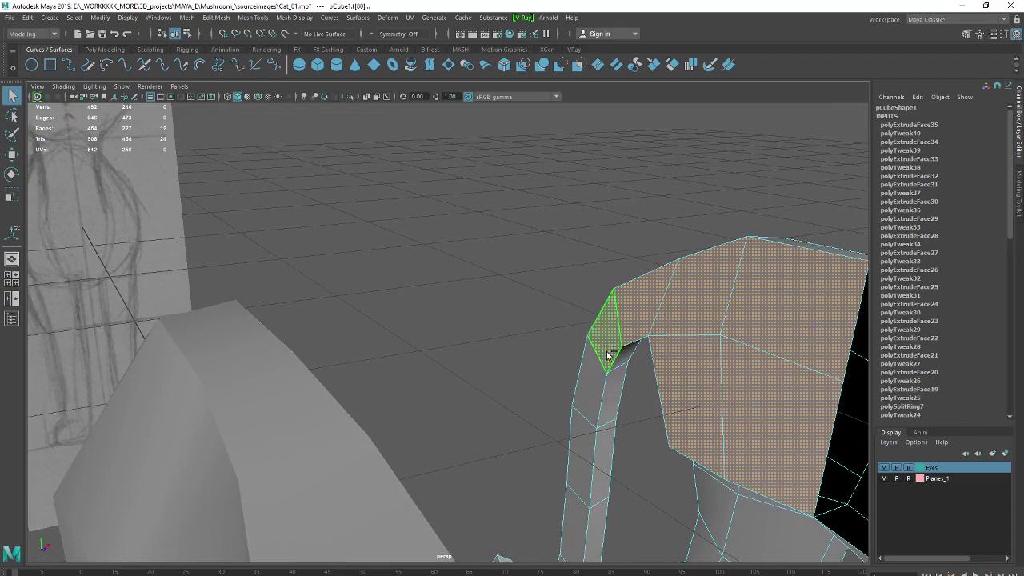
left_click(605, 342, "shift")
left_click(589, 376, "shift")
Add the curled strip's remaining faces and tip, then delete them, leaving 428 faces
left_click_drag(662, 441, 602, 403, "alt")
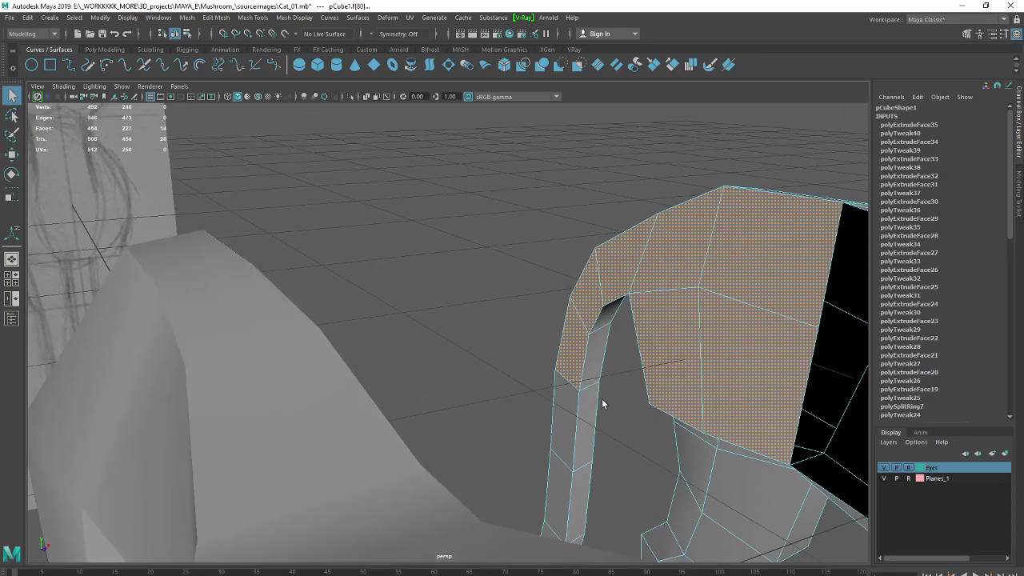
left_click(567, 429, "shift")
mouse_move(631, 457)
left_mouse_down("alt")
mouse_move(626, 468)
mouse_move(618, 460)
left_mouse_up("alt")
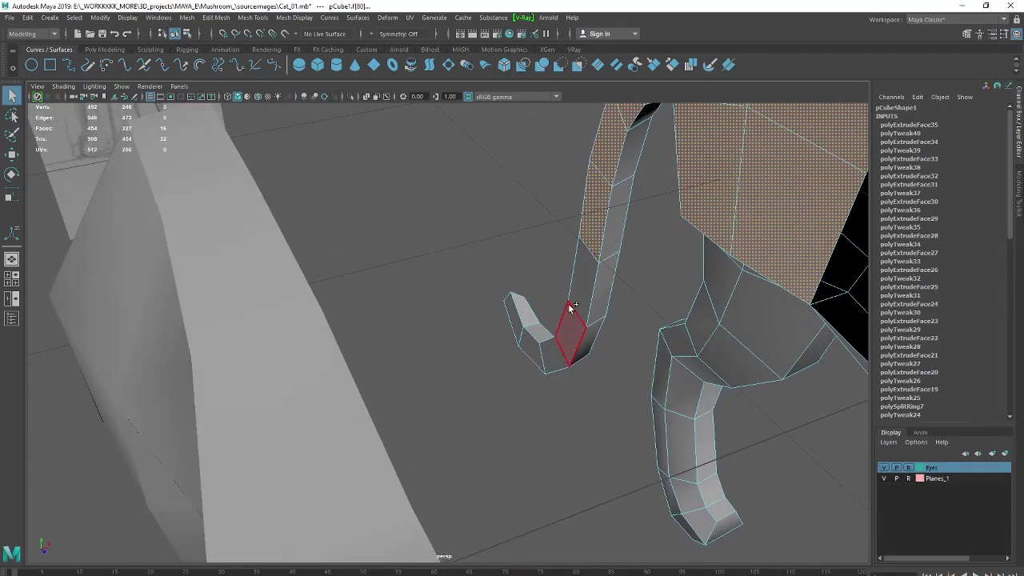
left_click(578, 343, "shift")
left_click(563, 320, "shift")
left_click(555, 350, "shift")
left_click(541, 360, "shift")
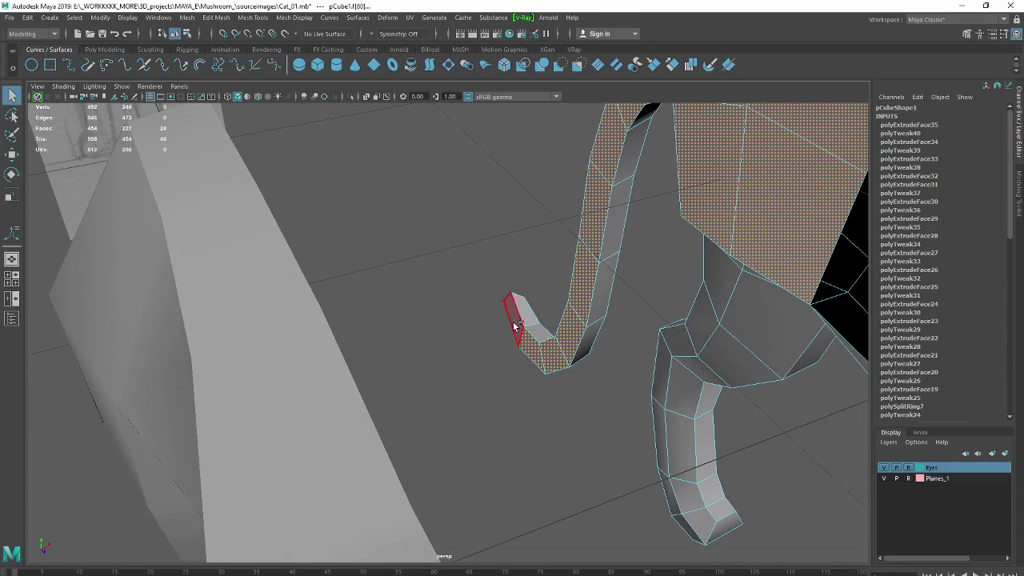
left_click(515, 316, "shift")
key("Delete")
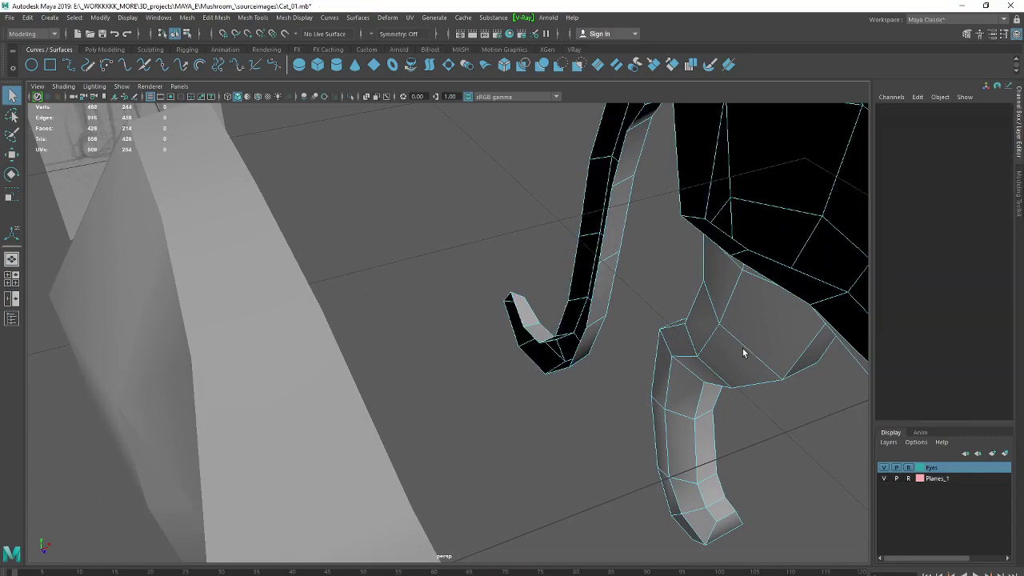
mouse_move(743, 349)
left_mouse_down("alt")
mouse_move(354, 217)
mouse_move(439, 313)
mouse_move(239, 240)
left_mouse_up("alt")
Reset the cat's Translate X from 1.63 to 0 in the Channel Box and reselect it
right_click_drag(480, 320, 399, 360, "alt")
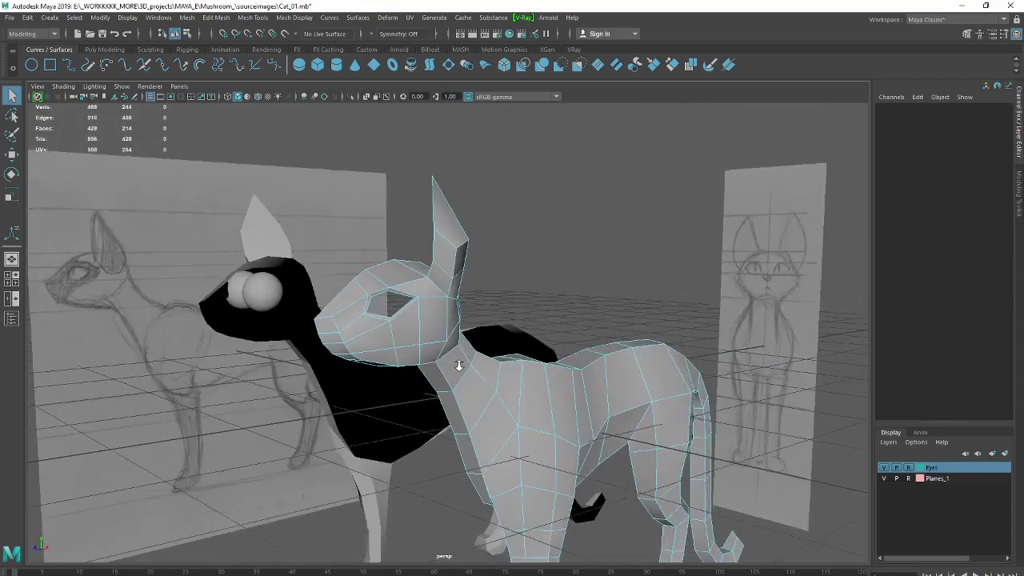
mouse_move(583, 335)
right_mouse_down()
mouse_move(652, 328)
mouse_move(644, 321)
right_mouse_up()
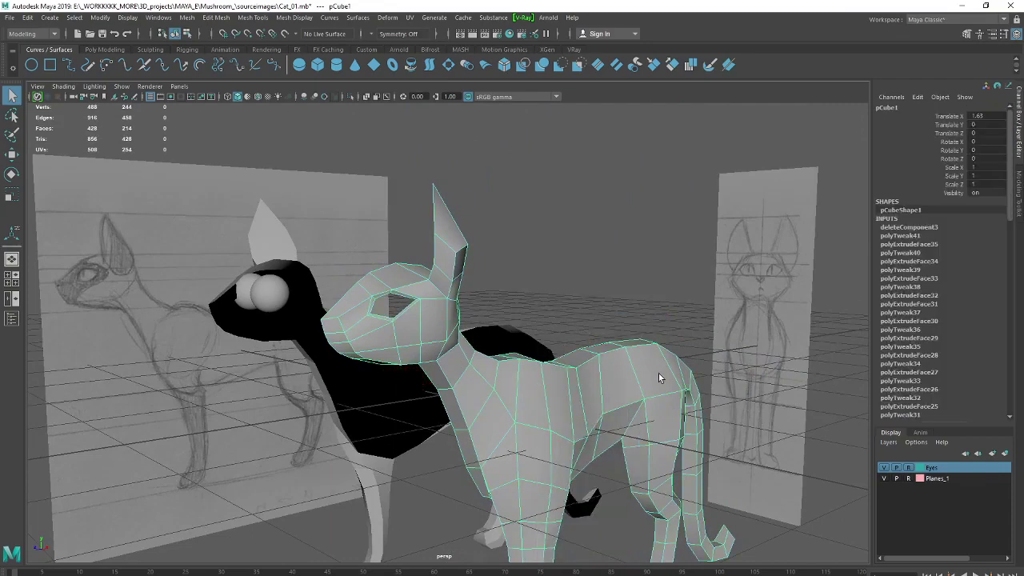
double_click(978, 116)
type("0")
key("Return")
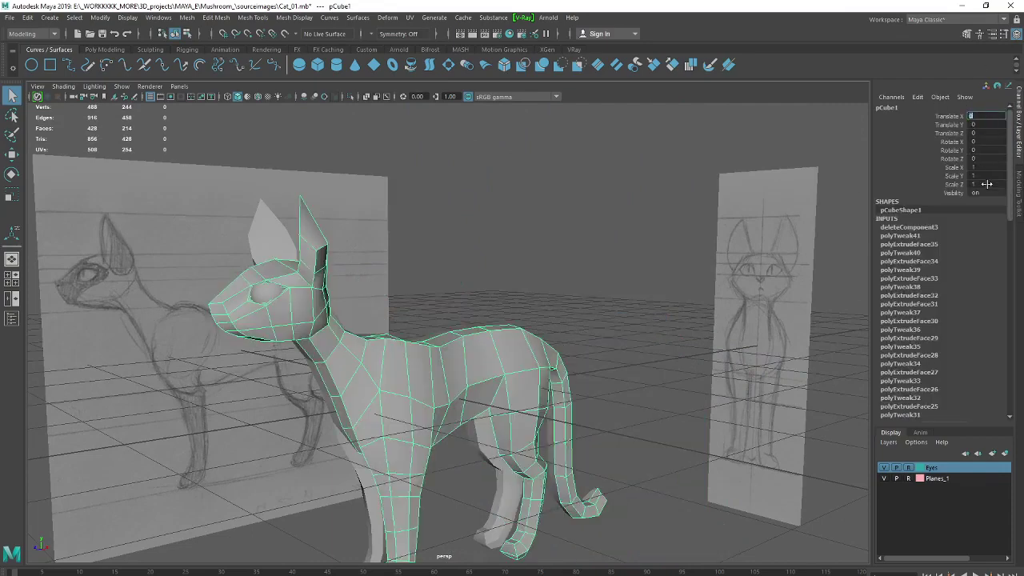
left_click(654, 212)
mouse_move(558, 296)
left_mouse_down("alt")
mouse_move(475, 308)
mouse_move(509, 263)
mouse_move(492, 358)
left_mouse_up("alt")
left_click(492, 358)
scroll(424, 407, "up", 5)
Raise a vertex on the cat's back along Y with the Move tool
scroll(508, 416, "up", 5)
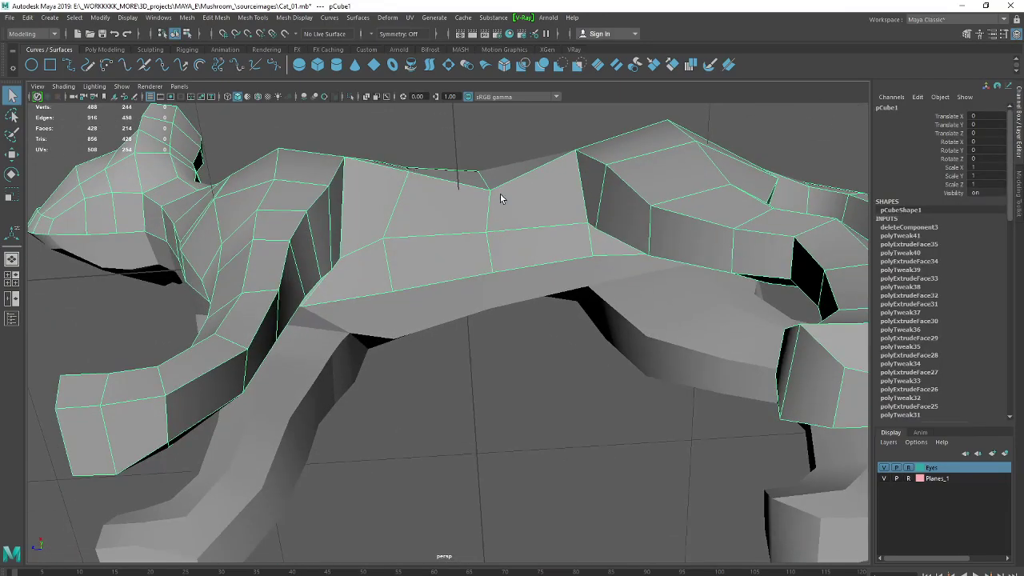
right_click_drag(510, 221, 452, 217)
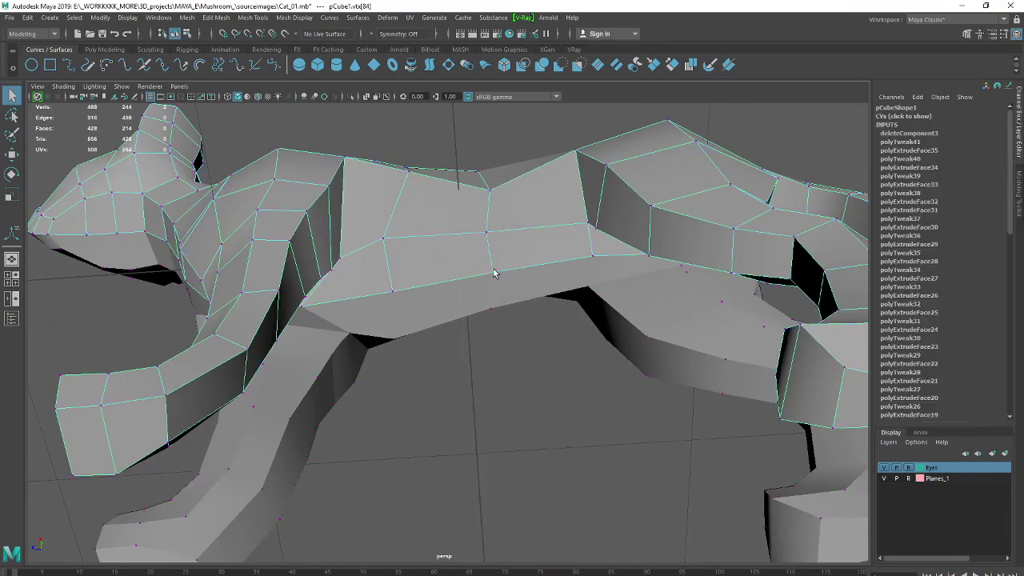
key("w")
left_click_drag(490, 240, 490, 217)
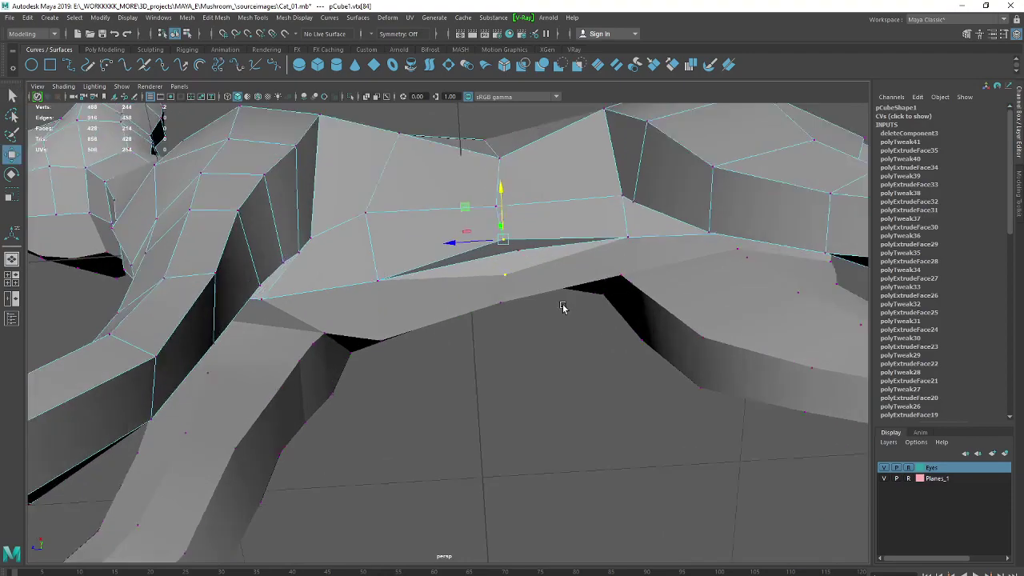
scroll(621, 256, "up", 5)
mouse_move(622, 256)
left_mouse_down("alt")
mouse_move(669, 265)
mouse_move(612, 291)
mouse_move(555, 265)
mouse_move(575, 291)
mouse_move(565, 301)
left_mouse_up("alt")
mouse_move(613, 360)
left_mouse_down("alt")
mouse_move(692, 382)
mouse_move(707, 411)
mouse_move(669, 464)
mouse_move(651, 389)
left_mouse_up("alt")
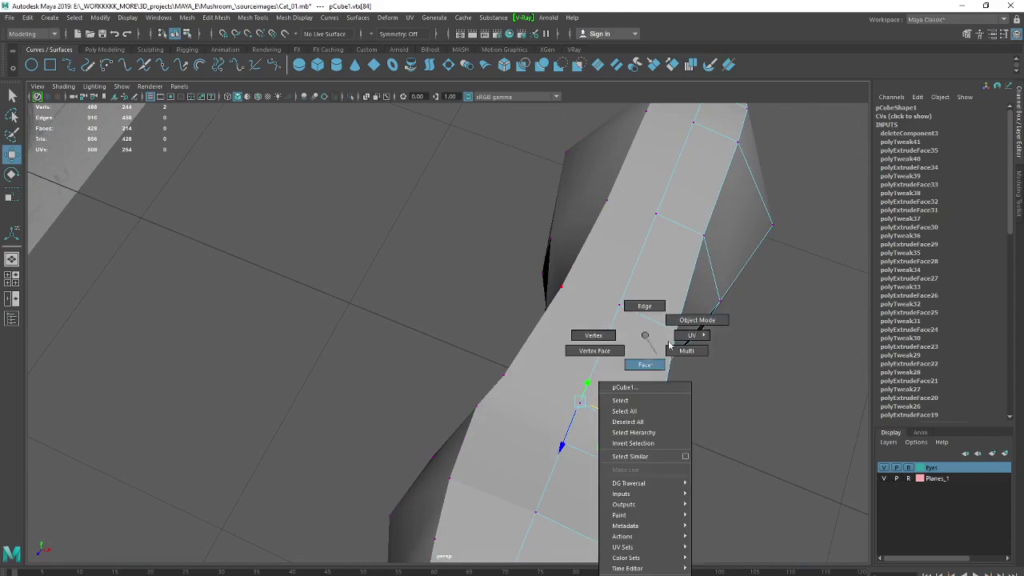
In object mode, drag the whole cat half sideways to Translate X 0.659
right_click_drag(646, 362, 730, 368)
left_click_drag(730, 368, 651, 336, "alt")
left_click_drag(683, 372, 711, 350, "alt")
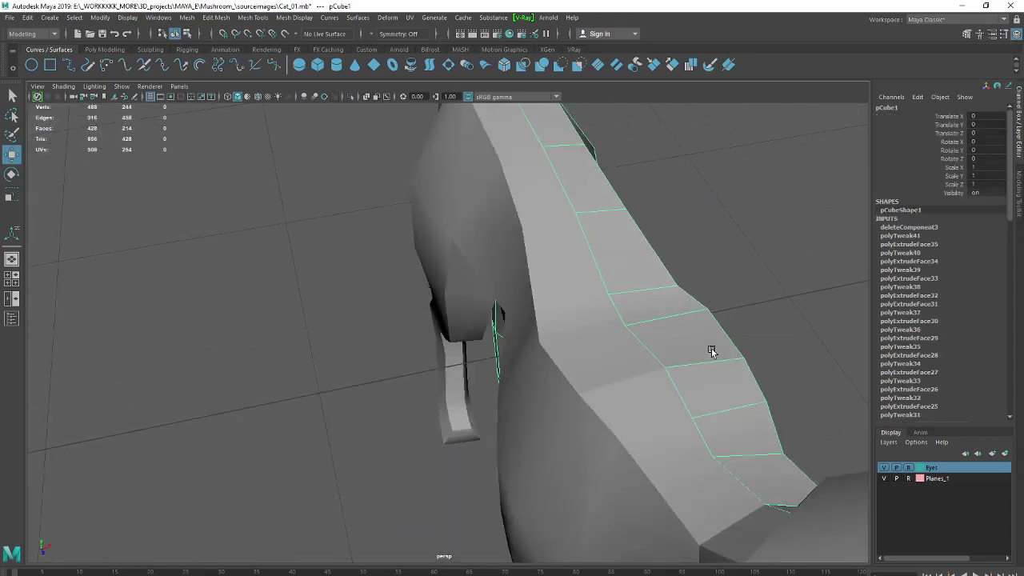
left_click(759, 351)
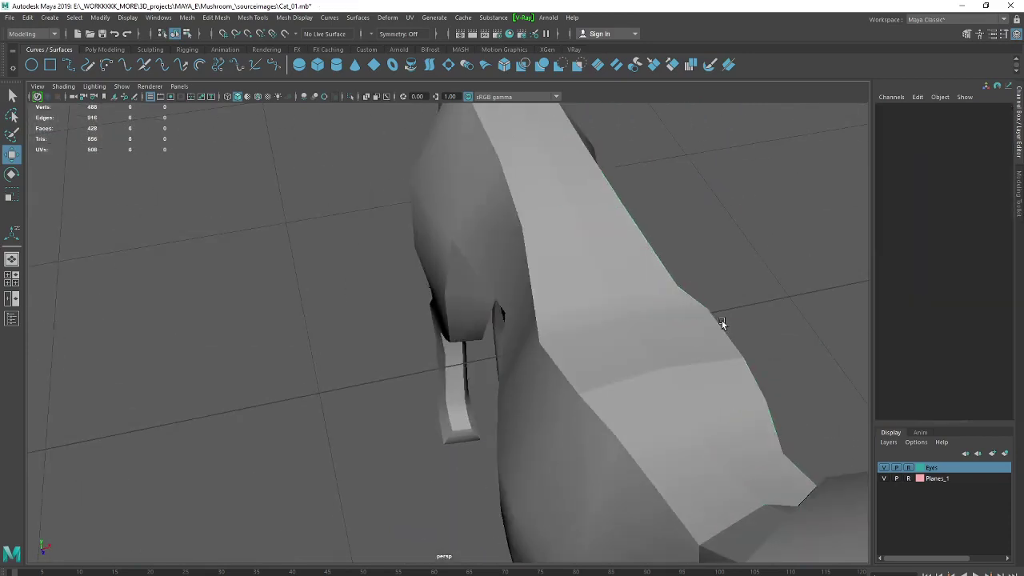
left_click(721, 321)
mouse_move(744, 350)
left_mouse_down("alt")
mouse_move(684, 323)
mouse_move(607, 311)
left_mouse_up("alt")
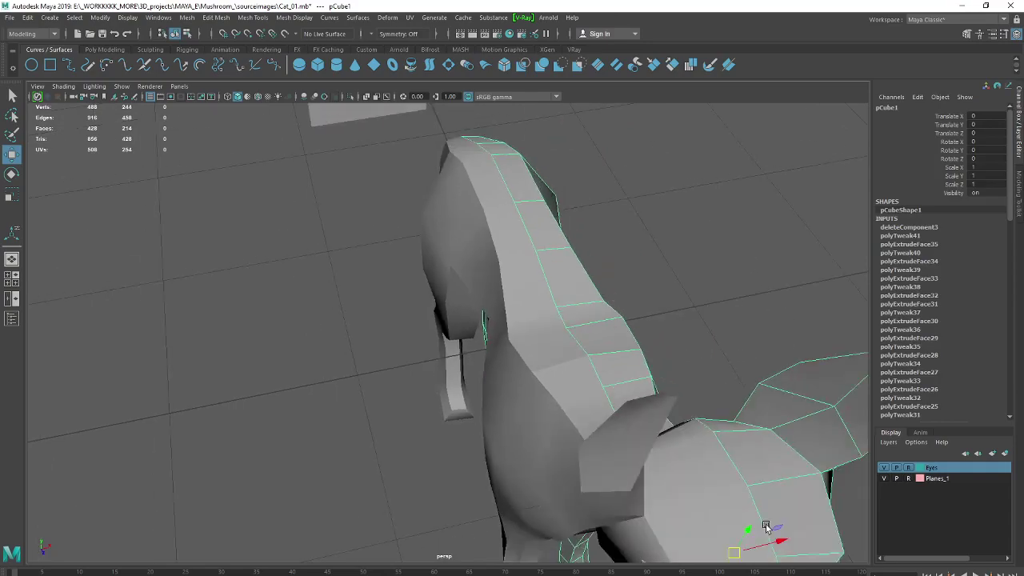
left_click_drag(710, 473, 686, 433, "alt")
left_click_drag(679, 167, 888, 173)
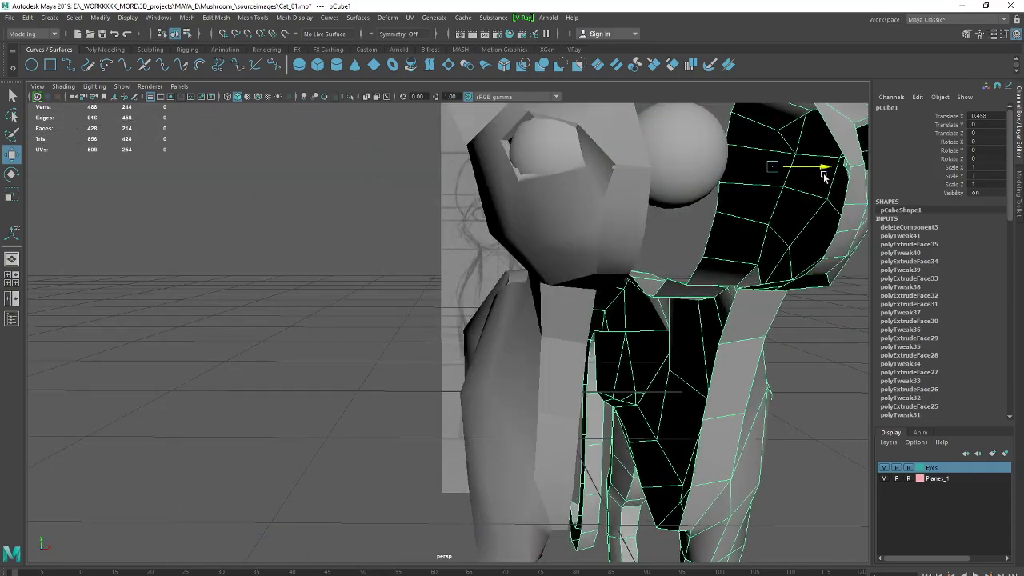
scroll(607, 429, "up", 5)
mouse_move(608, 429)
left_mouse_down("alt")
mouse_move(651, 440)
mouse_move(432, 261)
mouse_move(455, 290)
left_mouse_up("alt")
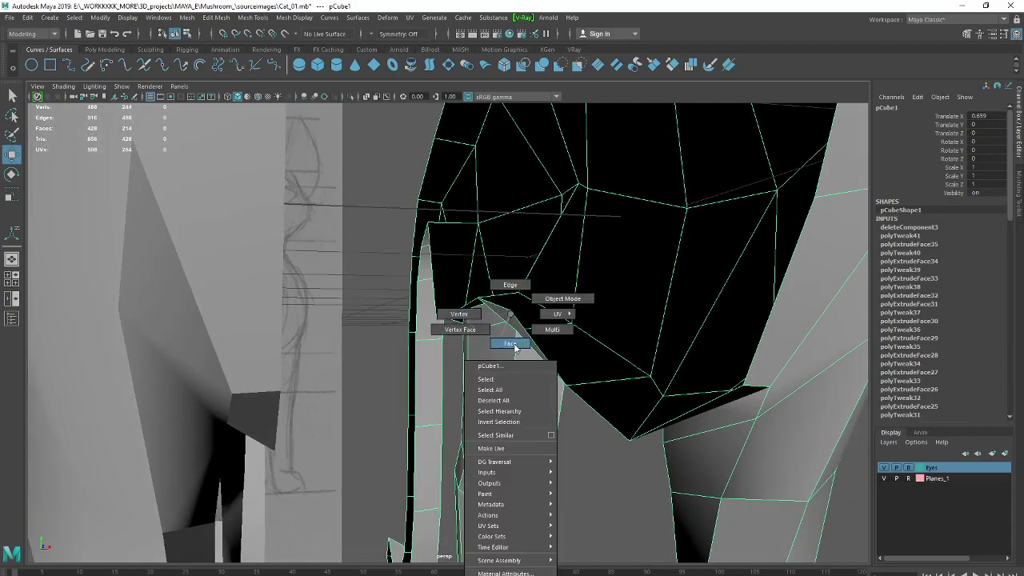
Select and delete the stray edge between the cat's front legs
right_click_drag(510, 316, 513, 323)
left_click(513, 324)
mouse_move(541, 373)
left_mouse_down("alt")
mouse_move(527, 376)
mouse_move(564, 336)
mouse_move(583, 354)
mouse_move(587, 393)
left_mouse_up("alt")
key("Delete")
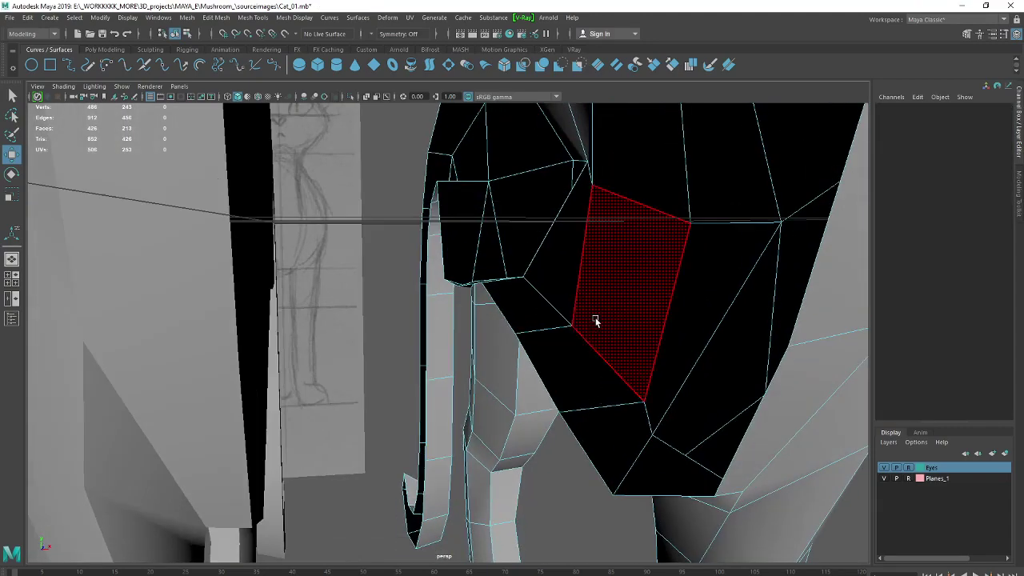
Adjust a vertex near the front leg, then set the cat's Translate X back to 0
right_click_drag(592, 320, 521, 330)
left_click(520, 330)
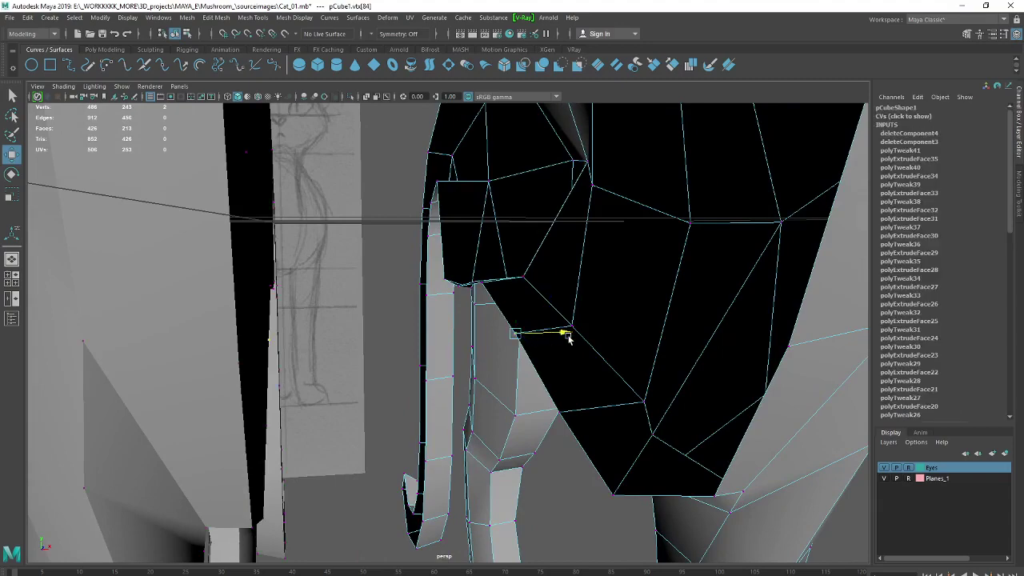
scroll(571, 336, "down", 3)
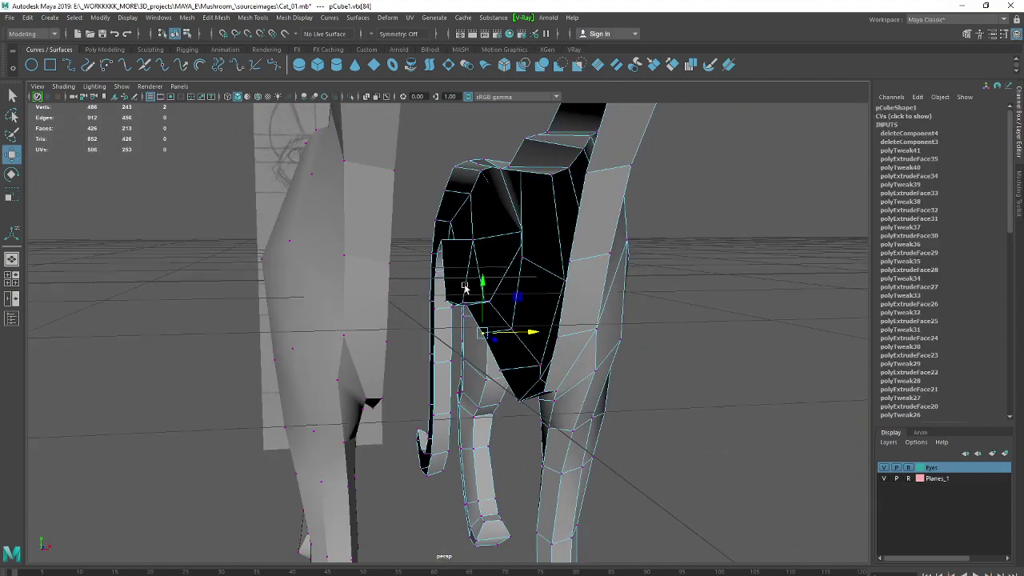
left_click_drag(571, 336, 496, 256, "alt")
right_click_drag(496, 256, 550, 234)
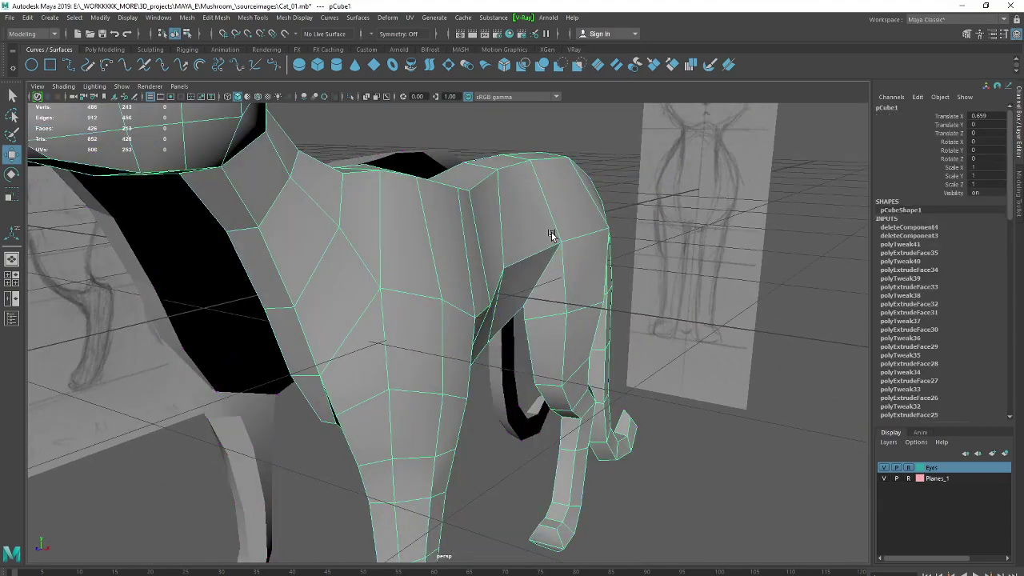
left_click(991, 116)
key("Return")
Orbit around the finished 426-face cat, select it, and bring up the Windows Start menu
left_click(667, 285)
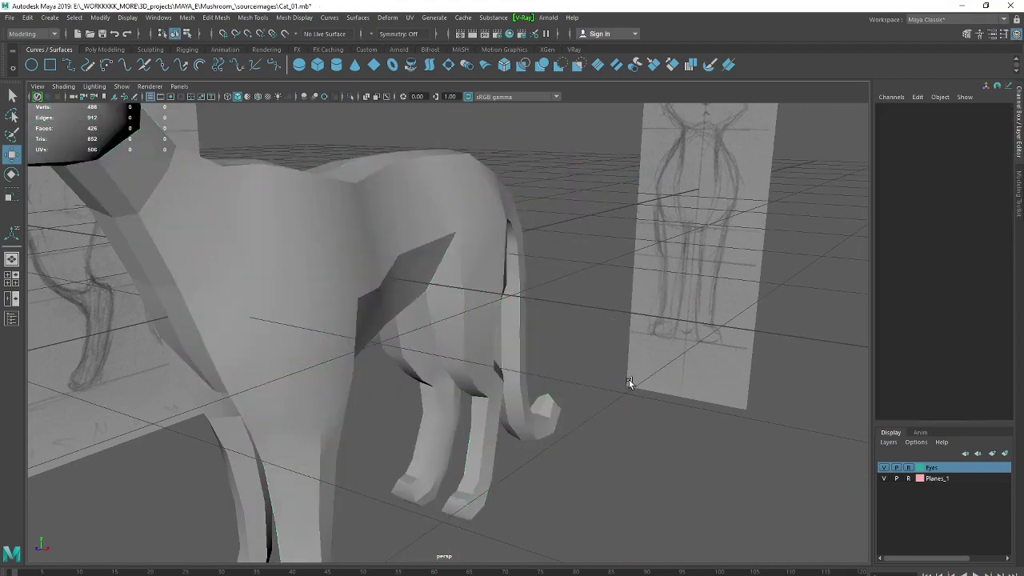
mouse_move(628, 382)
left_mouse_down("alt")
mouse_move(393, 347)
mouse_move(578, 355)
mouse_move(589, 338)
mouse_move(546, 290)
mouse_move(472, 311)
mouse_move(468, 331)
mouse_move(544, 305)
mouse_move(571, 353)
mouse_move(683, 369)
mouse_move(688, 259)
mouse_move(699, 280)
mouse_move(631, 347)
left_mouse_up("alt")
scroll(710, 260, "up", 2)
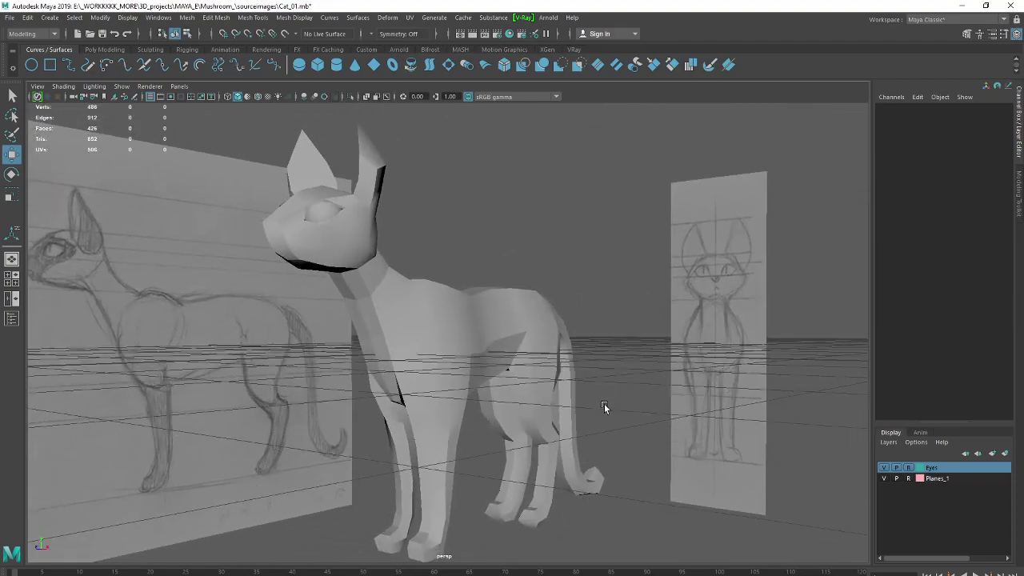
mouse_move(605, 407)
left_mouse_down("alt")
mouse_move(604, 350)
mouse_move(578, 338)
mouse_move(583, 320)
mouse_move(573, 326)
mouse_move(589, 320)
left_mouse_up("alt")
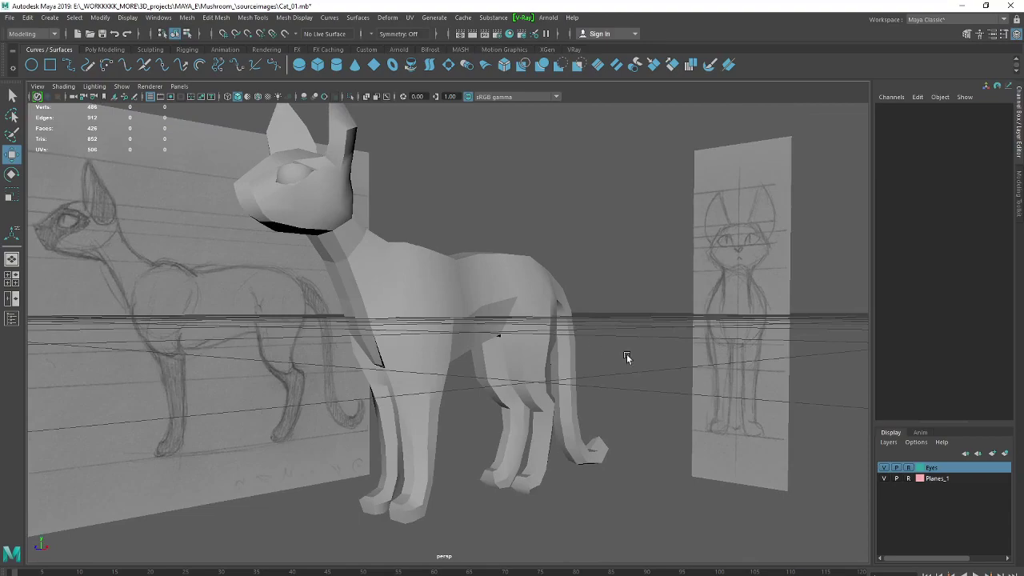
left_click(542, 314)
mouse_move(623, 360)
left_mouse_down("alt")
mouse_move(600, 361)
mouse_move(623, 360)
mouse_move(631, 378)
left_mouse_up("alt")
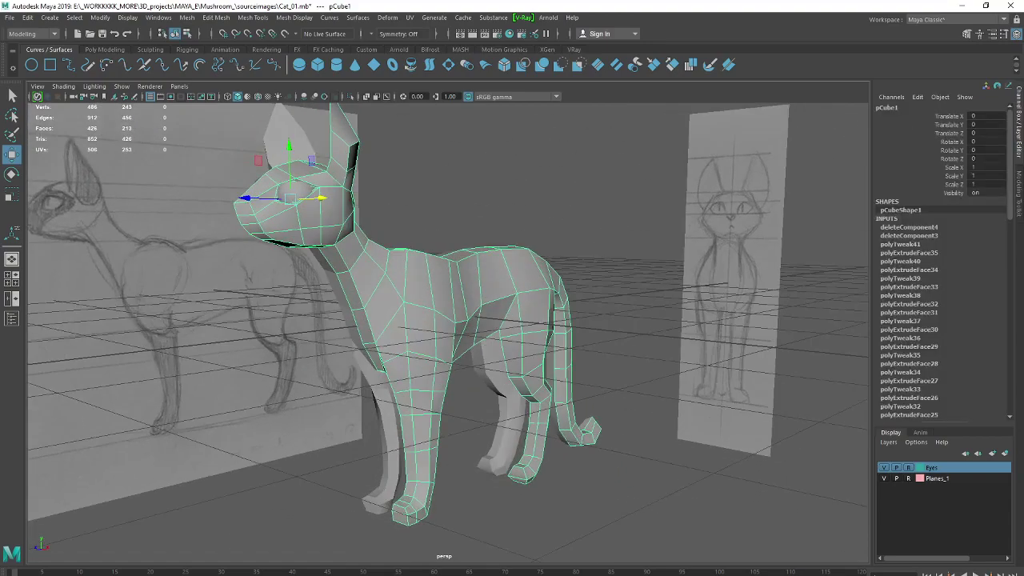
key("super")
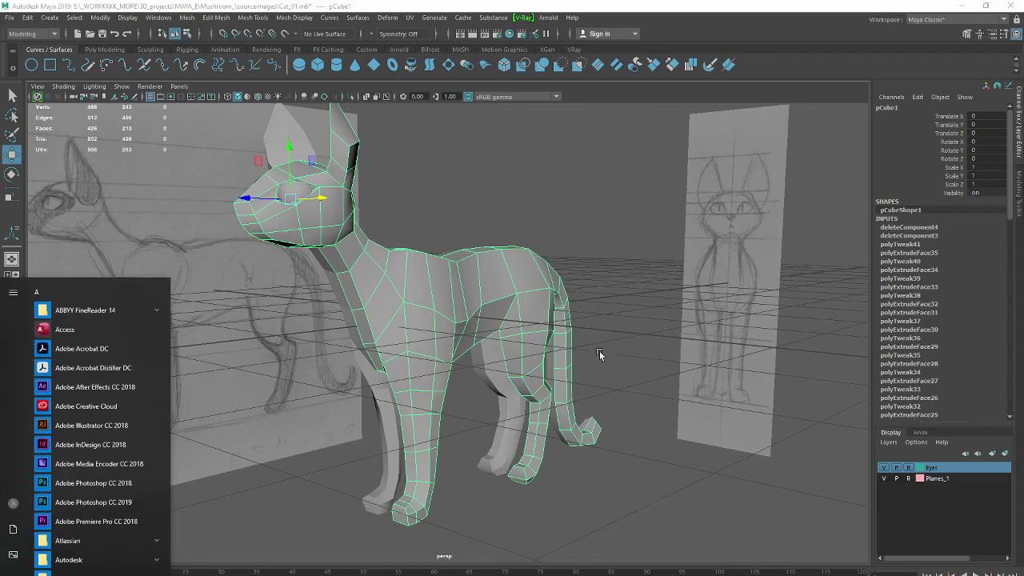
Dismiss the Start menu, reselect the cat mesh and orbit around it
left_click(599, 354)
left_click(557, 315)
mouse_move(601, 379)
left_mouse_down("alt")
mouse_move(653, 390)
mouse_move(640, 365)
mouse_move(686, 381)
left_mouse_up("alt")
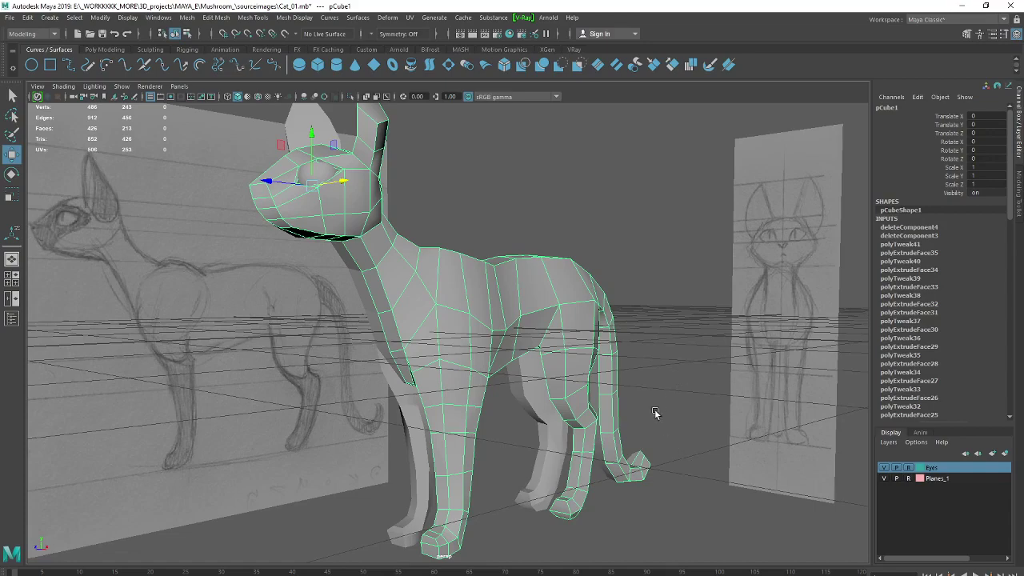
mouse_move(664, 399)
left_mouse_down("alt")
mouse_move(605, 405)
mouse_move(411, 353)
left_mouse_up("alt")
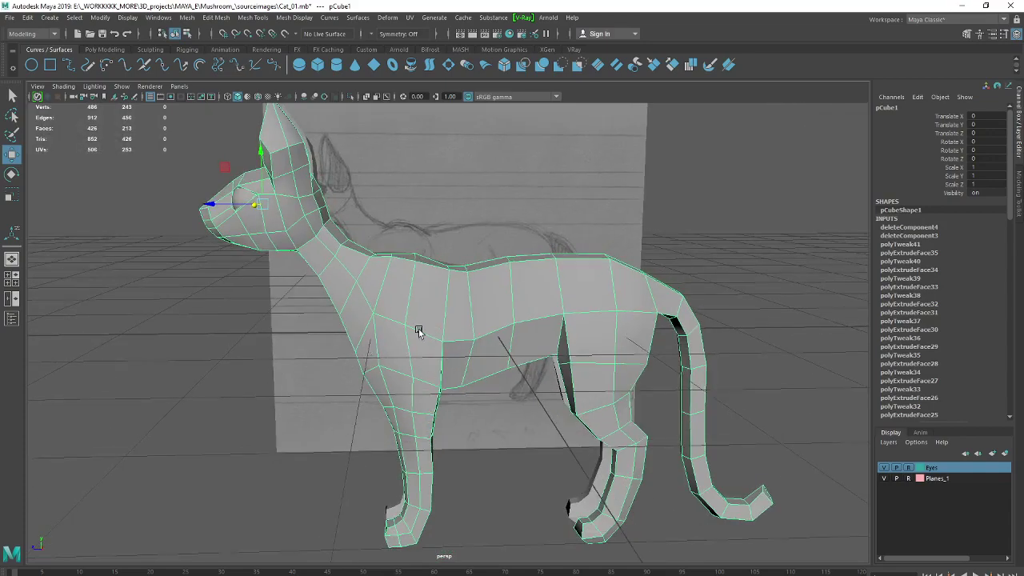
mouse_move(376, 320)
left_mouse_down("alt")
mouse_move(331, 403)
mouse_move(365, 392)
mouse_move(426, 407)
left_mouse_up("alt")
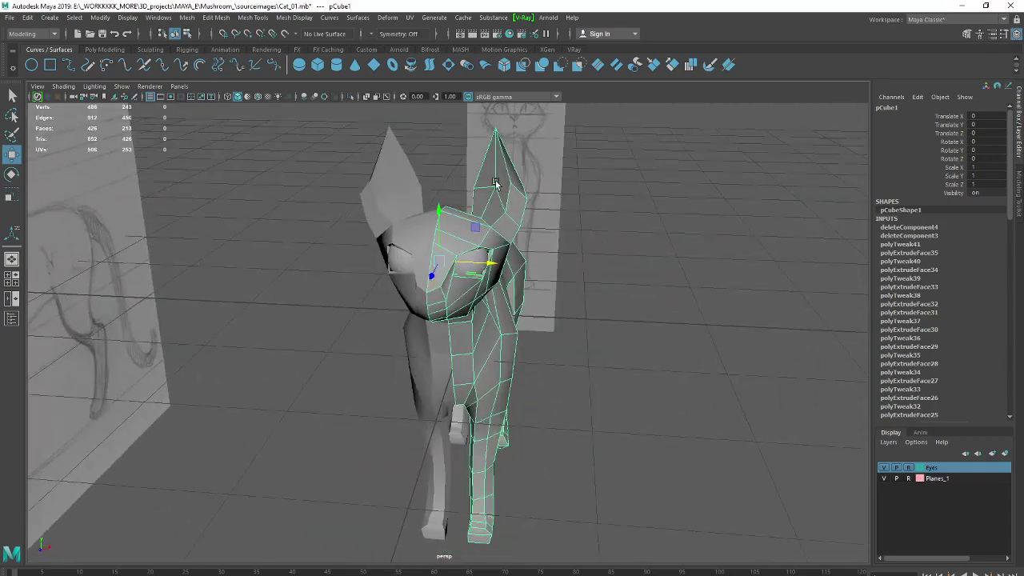
left_click_drag(517, 175, 583, 260, "alt")
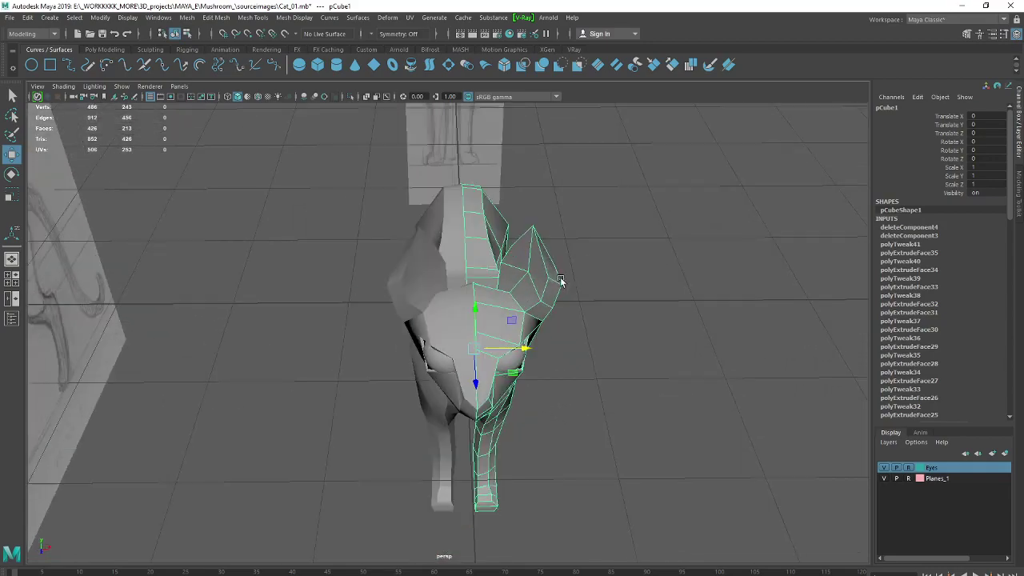
mouse_move(625, 303)
left_mouse_down("alt")
mouse_move(669, 320)
mouse_move(616, 292)
mouse_move(491, 320)
mouse_move(448, 318)
mouse_move(507, 320)
left_mouse_up("alt")
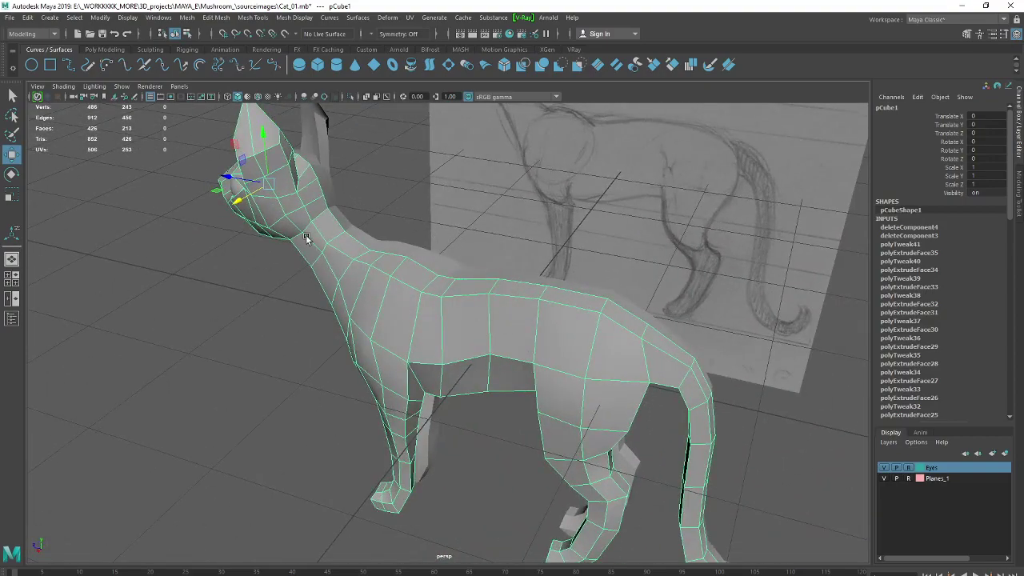
mouse_move(307, 239)
left_mouse_down("alt")
mouse_move(336, 267)
mouse_move(312, 276)
left_mouse_up("alt")
mouse_move(312, 276)
right_mouse_down("alt")
mouse_move(317, 299)
mouse_move(268, 238)
right_mouse_up("alt")
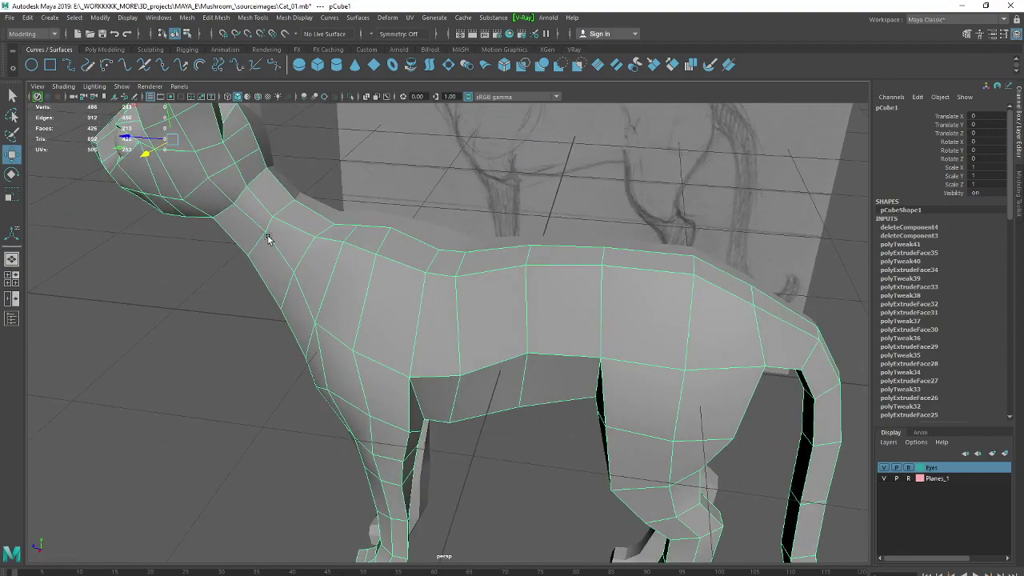
mouse_move(294, 256)
left_mouse_down("alt")
mouse_move(269, 241)
mouse_move(304, 229)
mouse_move(305, 208)
mouse_move(234, 249)
mouse_move(480, 221)
mouse_move(470, 232)
mouse_move(566, 290)
mouse_move(489, 366)
mouse_move(491, 344)
mouse_move(505, 384)
mouse_move(533, 392)
mouse_move(432, 359)
mouse_move(491, 381)
left_mouse_up("alt")
scroll(503, 385, "down", 2)
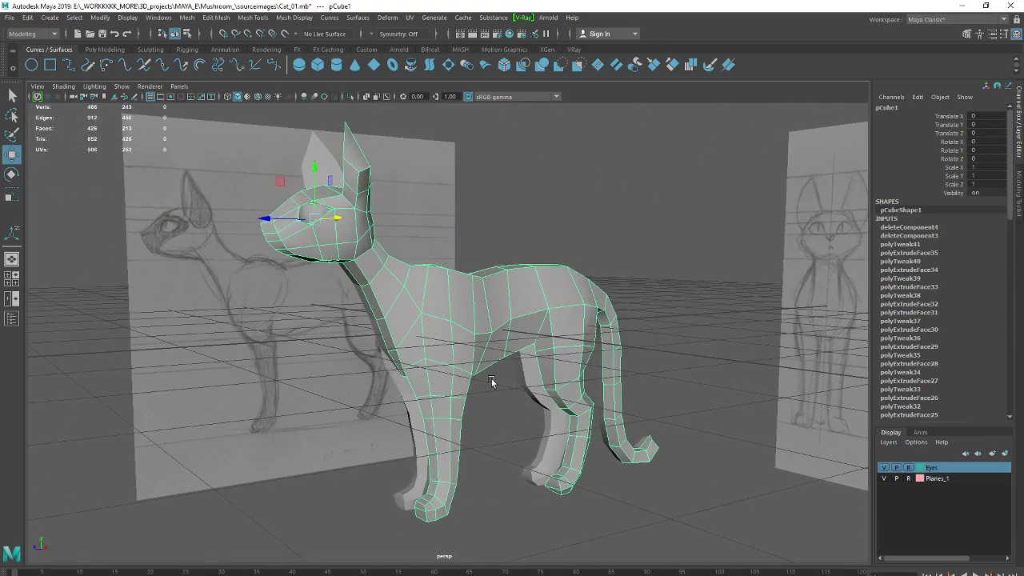